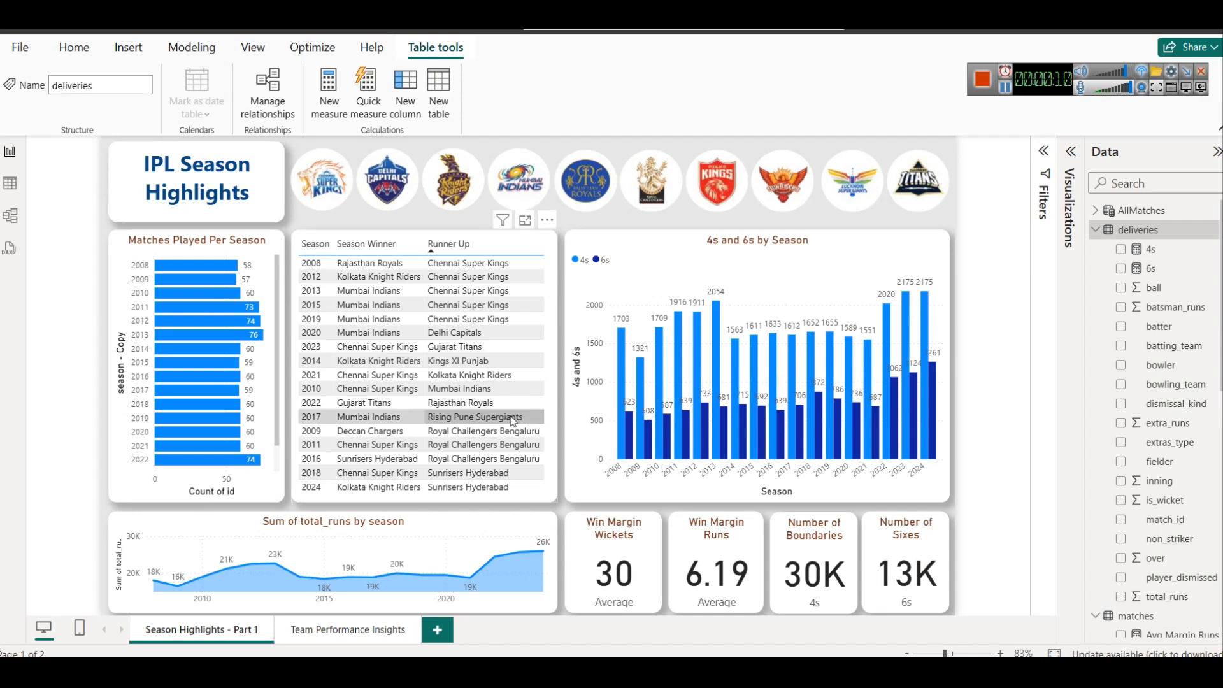
Review the Dashboard 1: Season Highlights notes in Notepad, then return to the report.
mouse_move(554, 673)
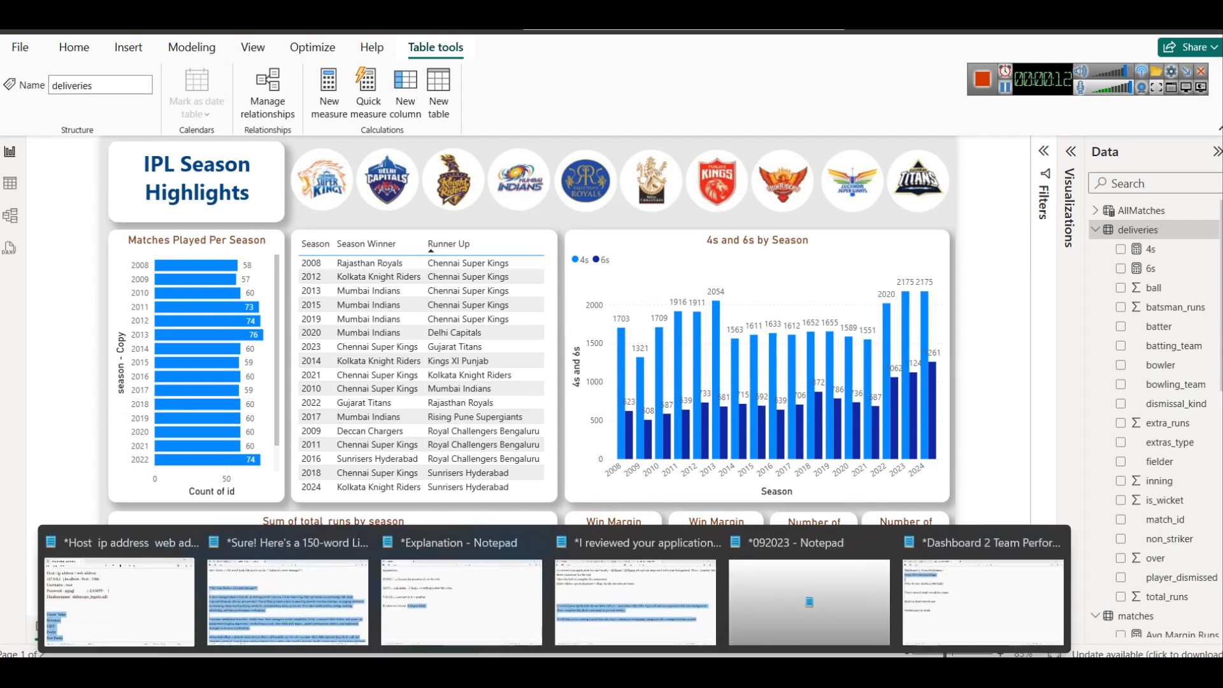
click(946, 621)
click(121, 20)
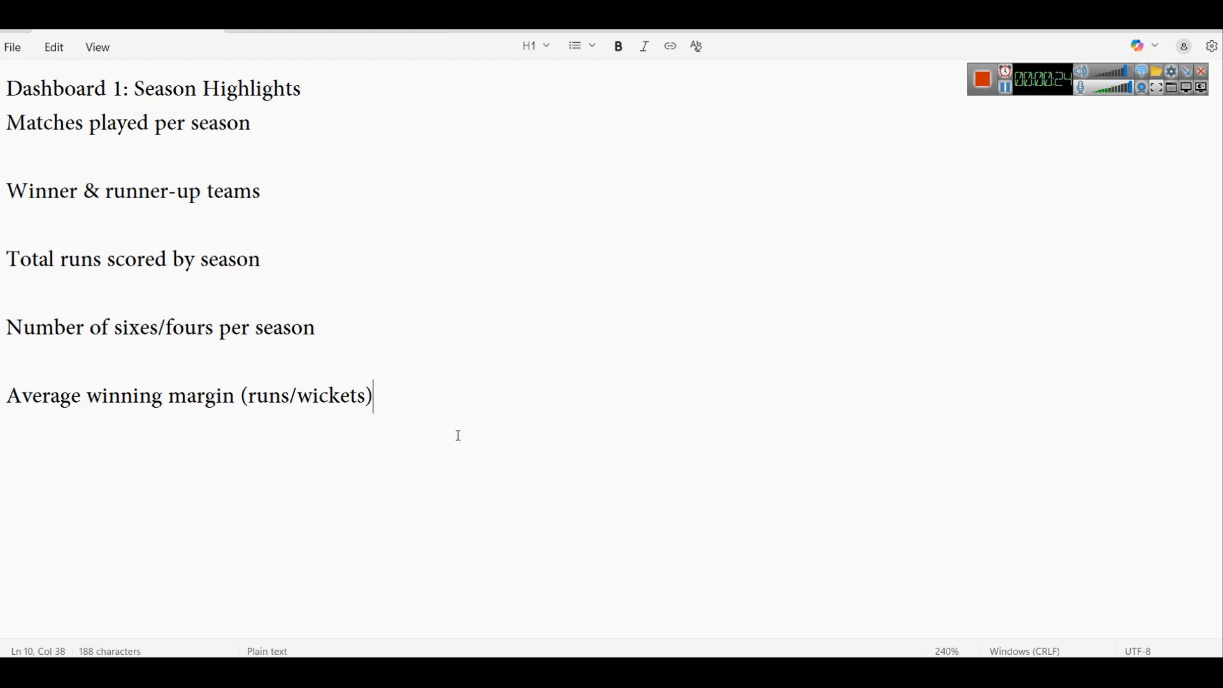
key(alt+Tab)
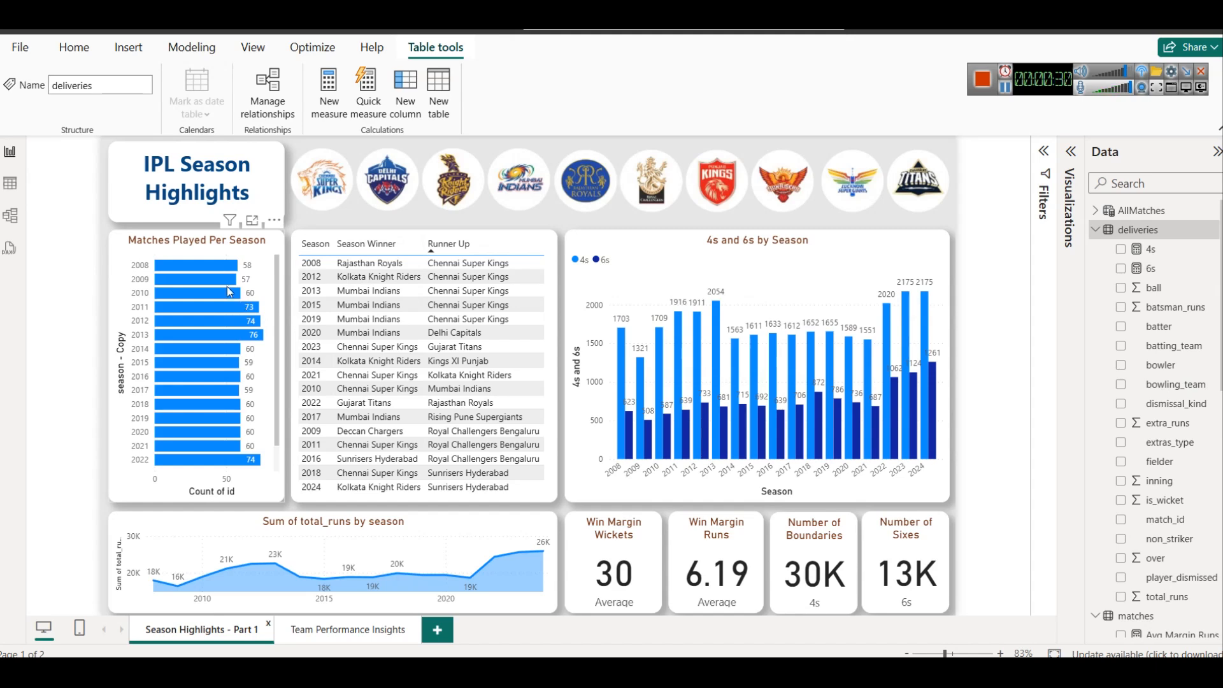
Sort the matches-per-season chart and winners table by season, then view the 4s measure's formula.
click(276, 220)
mouse_move(325, 316)
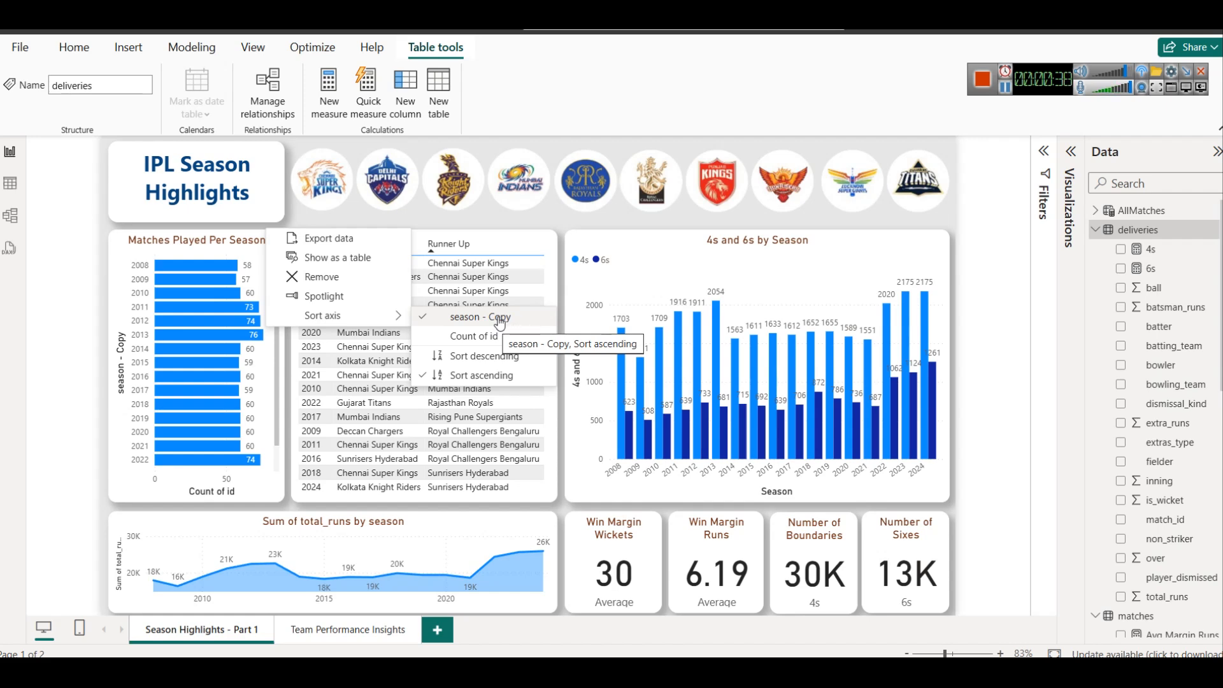
click(183, 248)
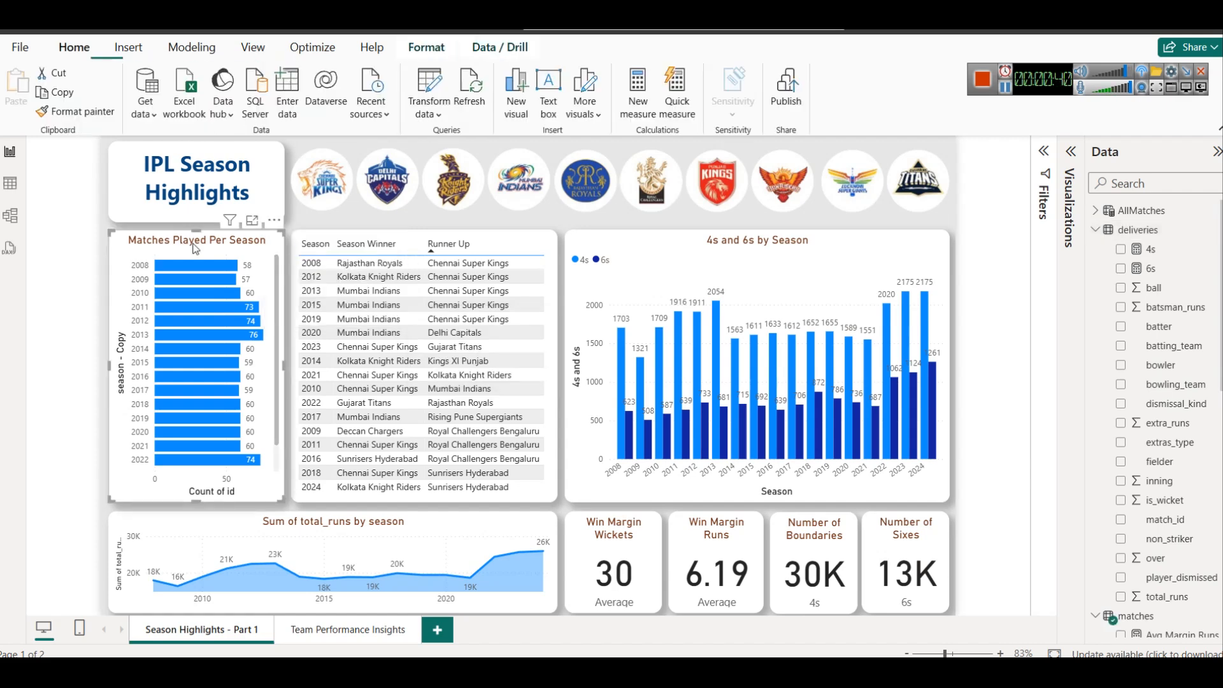
click(320, 250)
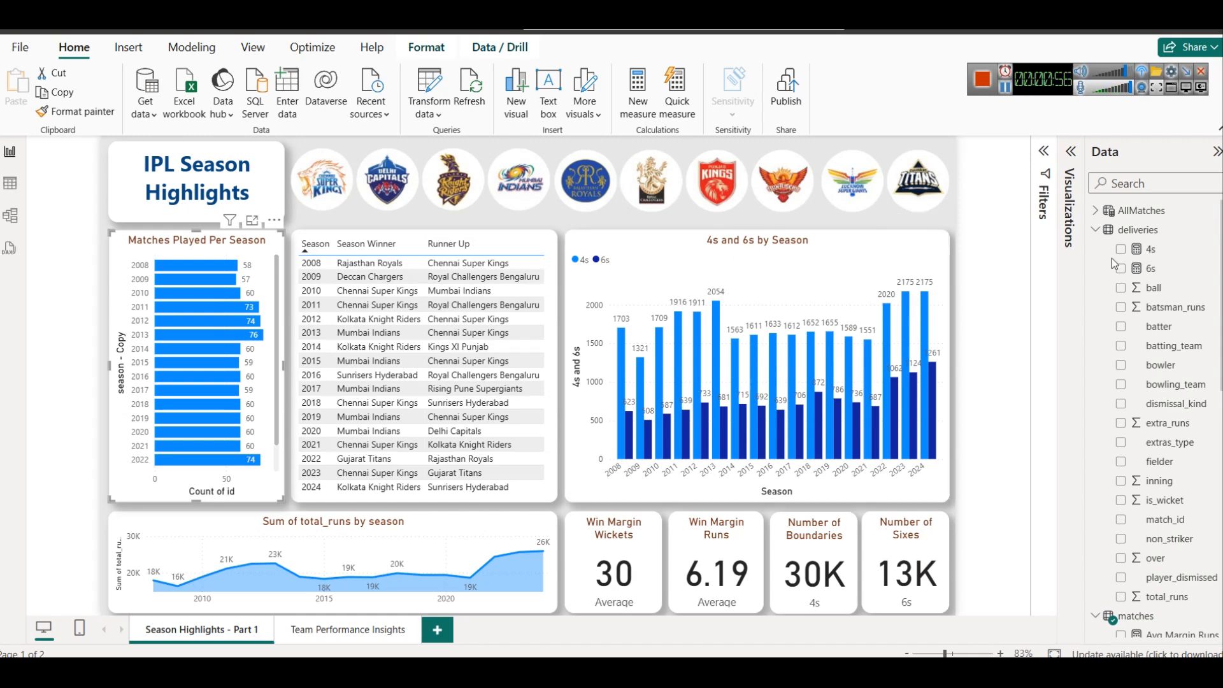
click(1150, 249)
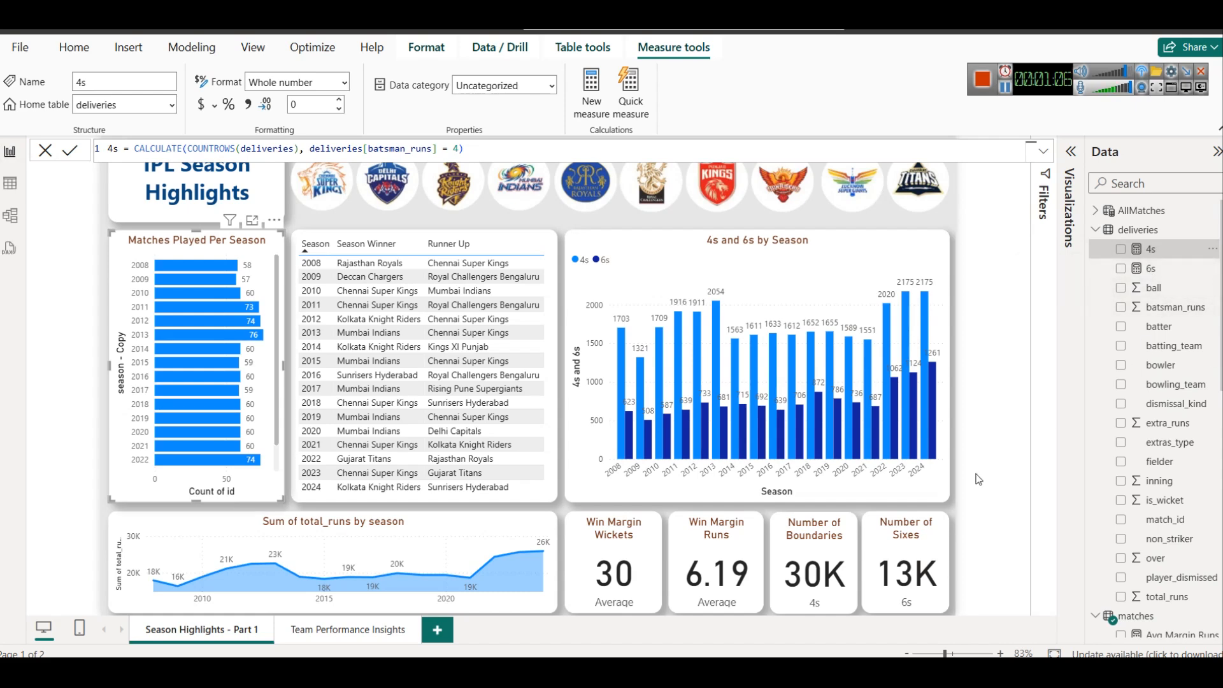
Inspect the Avg Margin Runs and Avg Margin Wickets formulas, then deselect to show the full report.
scroll(1186, 525, down, 5)
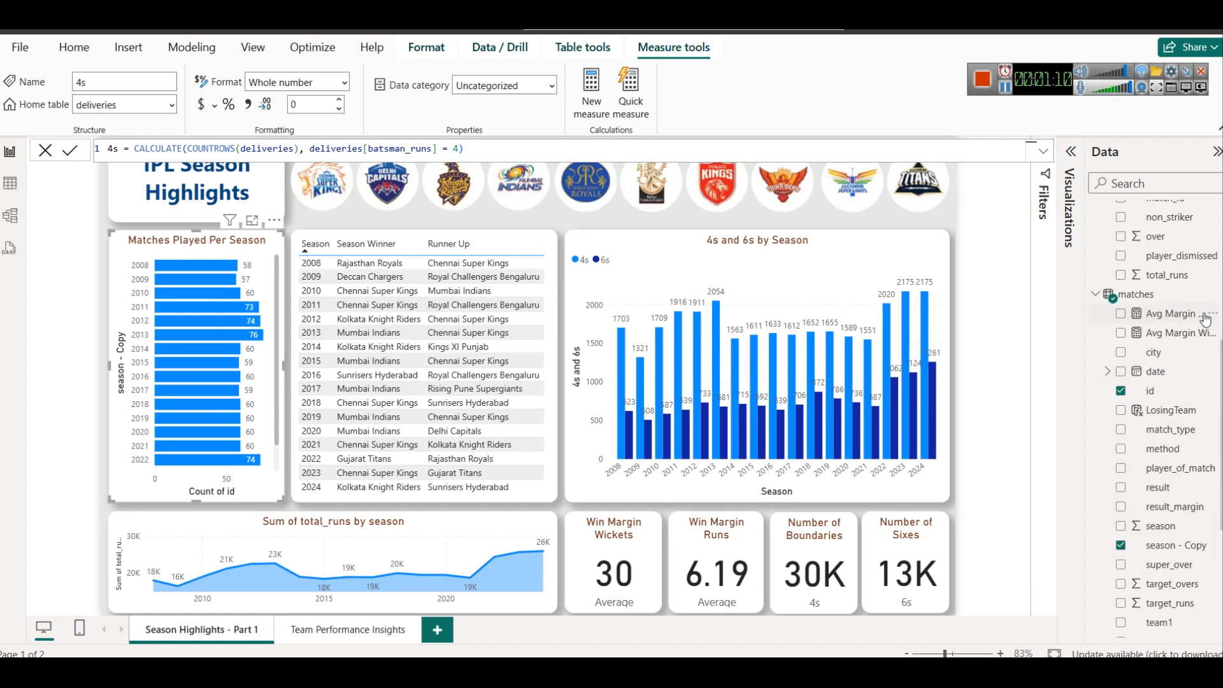
click(1158, 319)
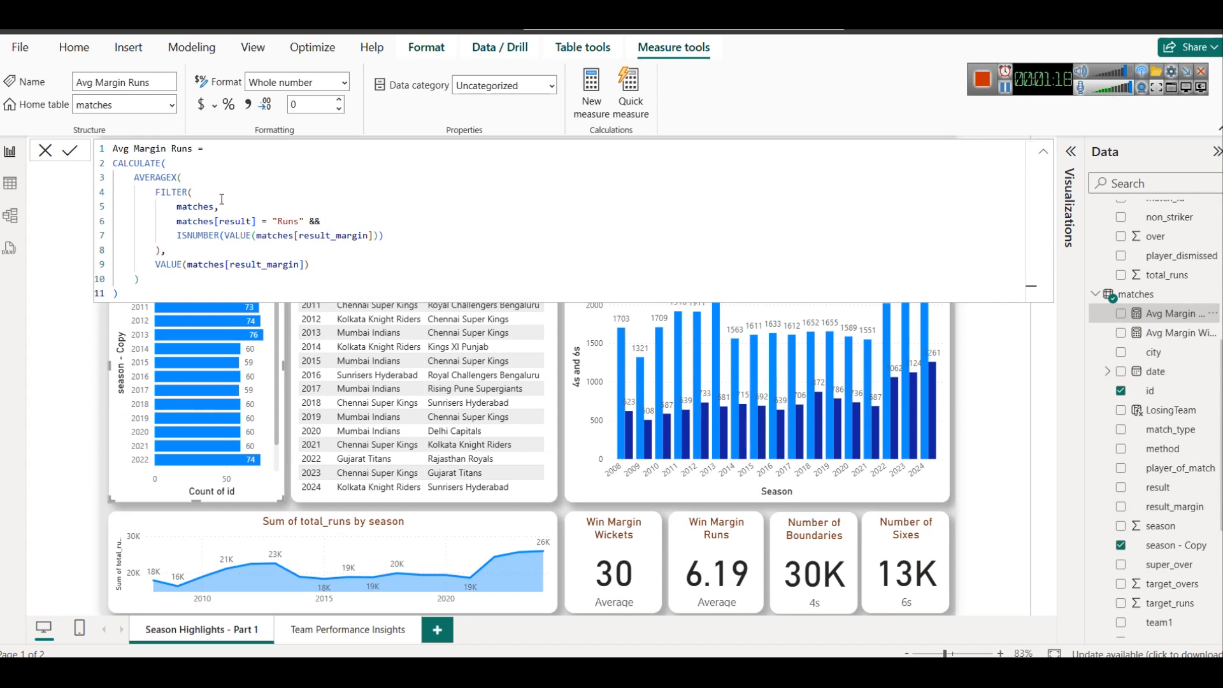
click(1151, 335)
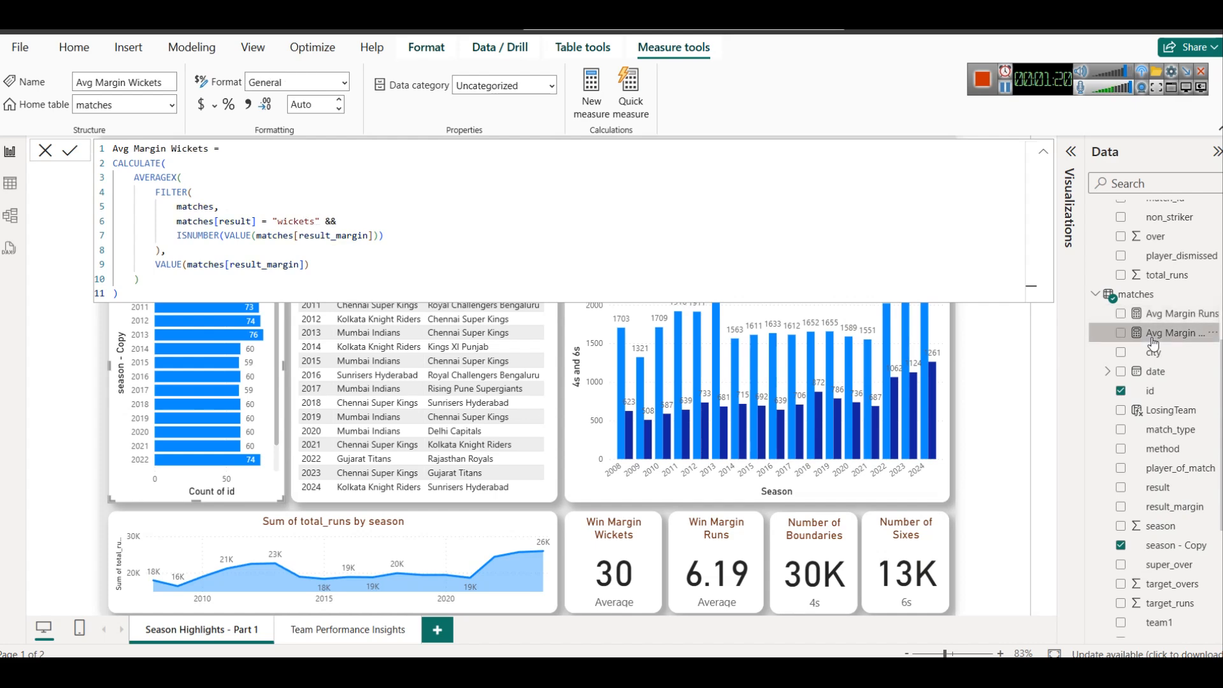
click(987, 460)
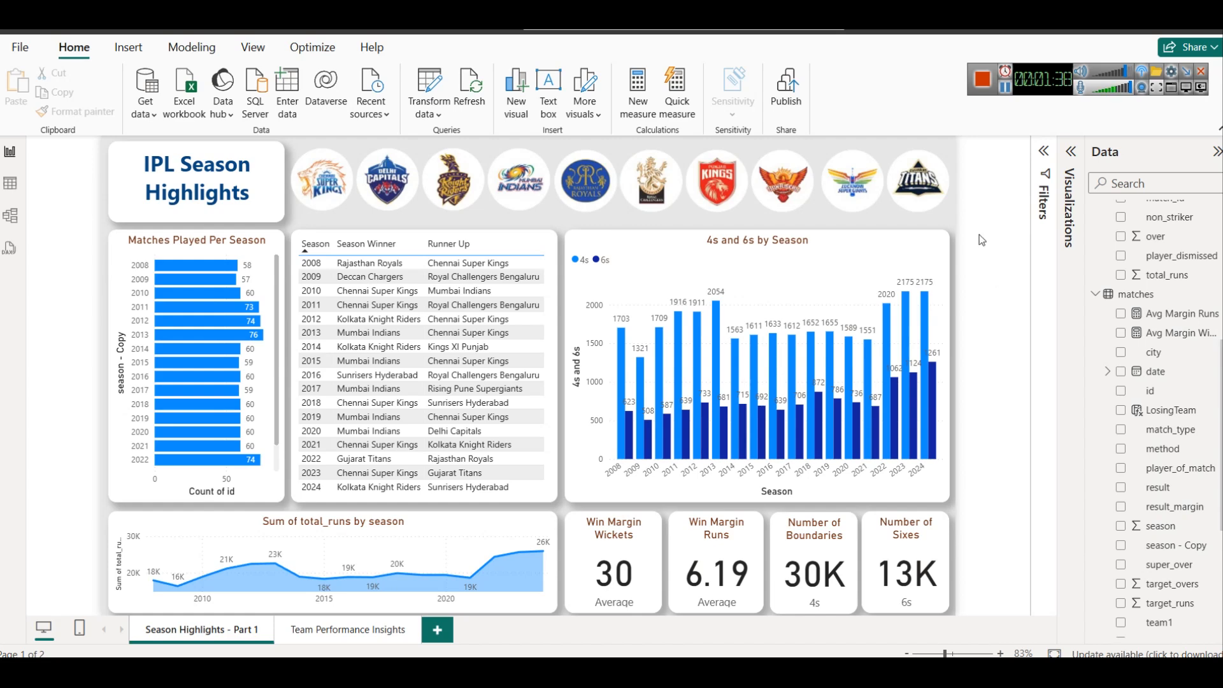
click(982, 78)
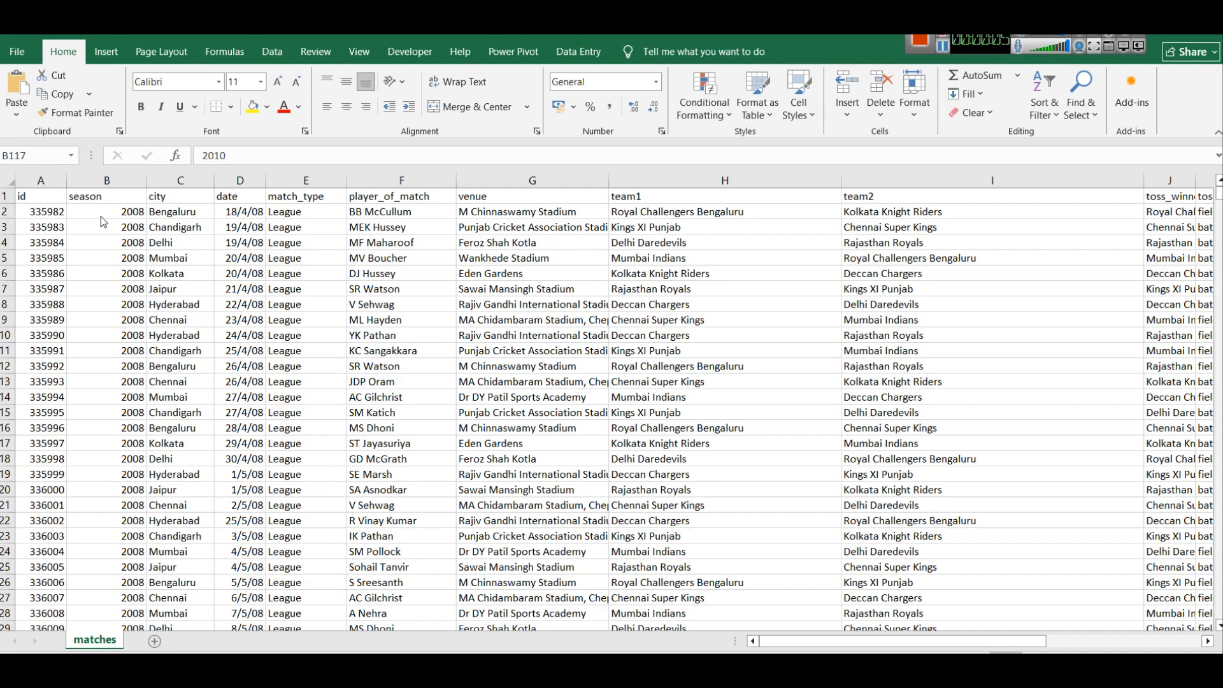
click(120, 182)
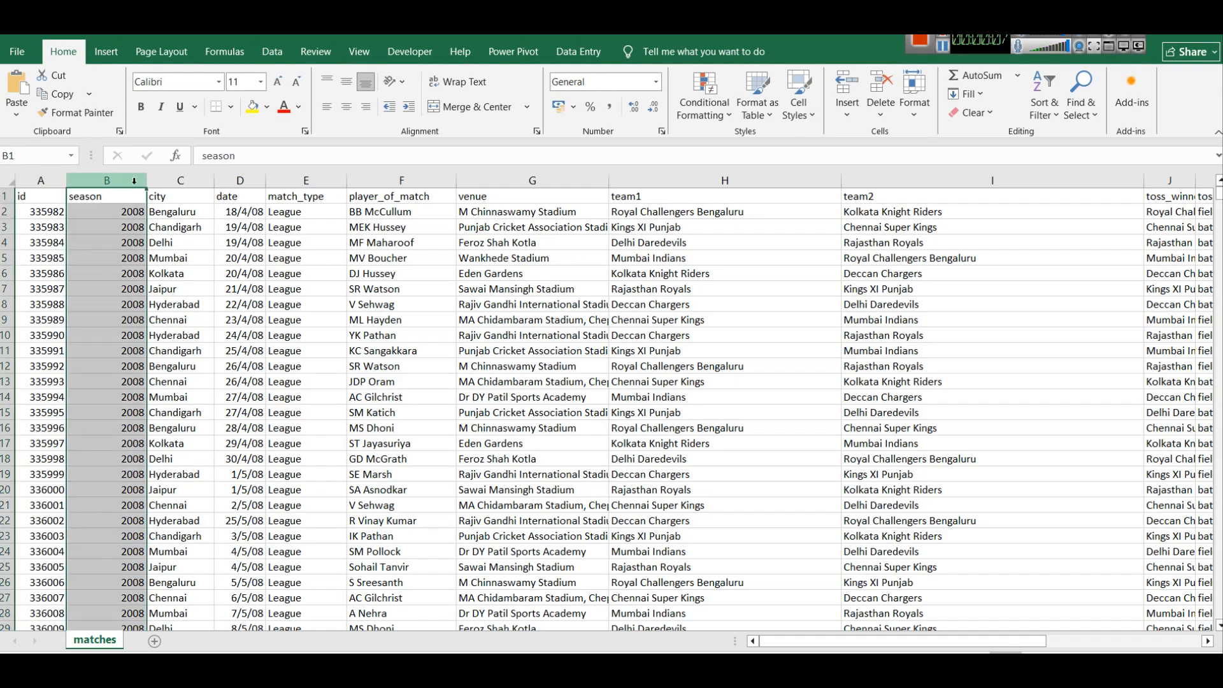
click(191, 182)
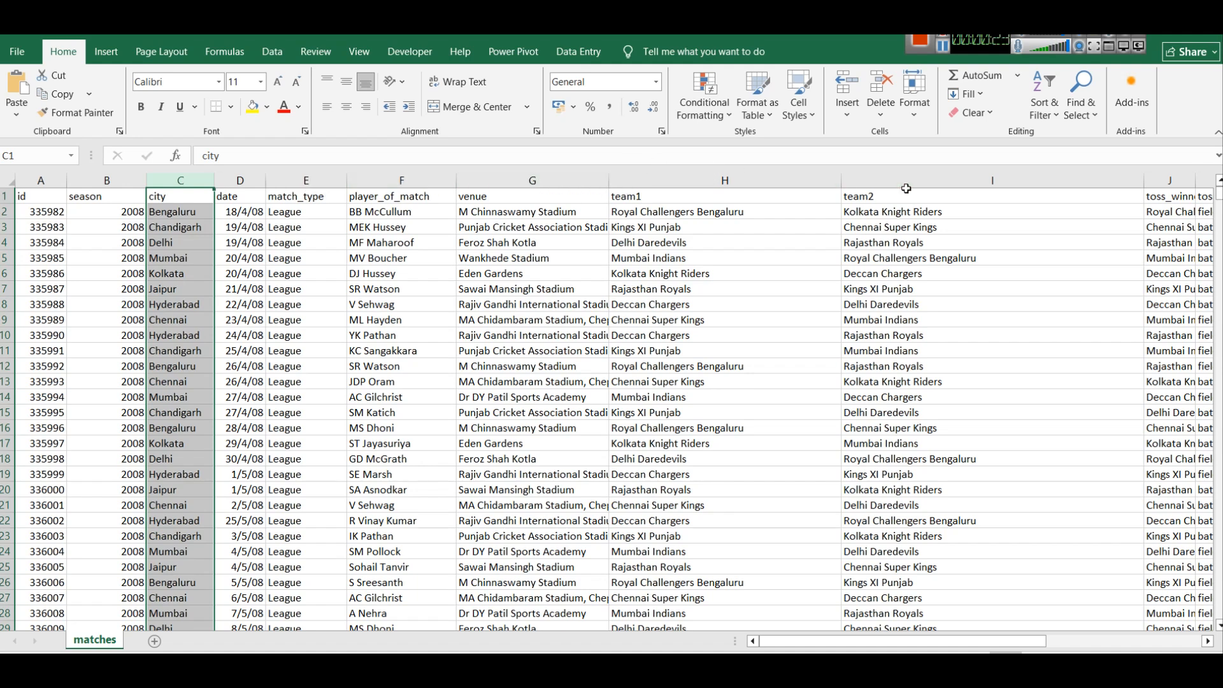
drag(1041, 637, 1110, 639)
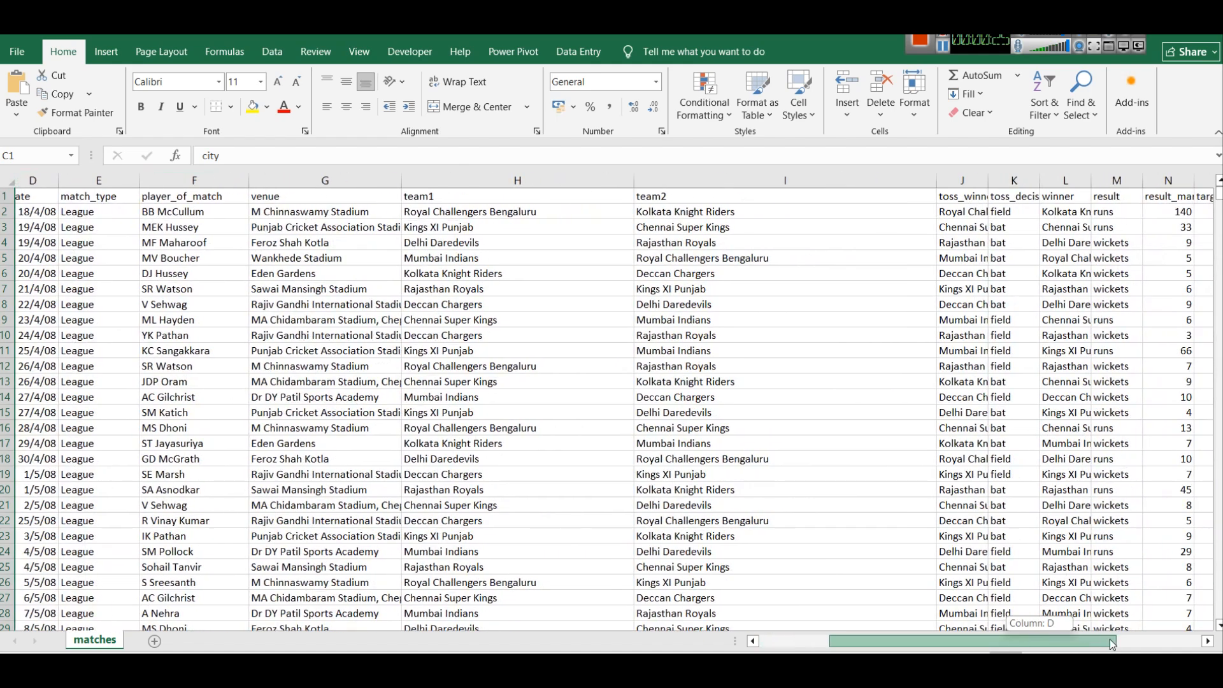
click(980, 172)
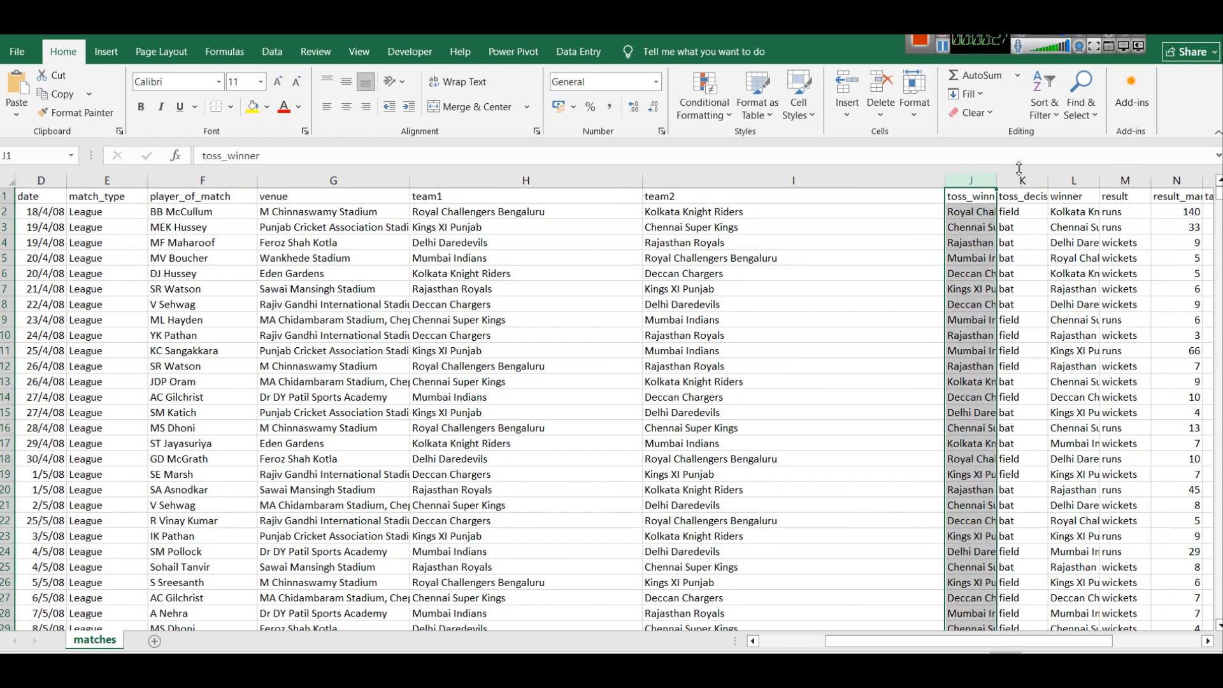
click(1033, 175)
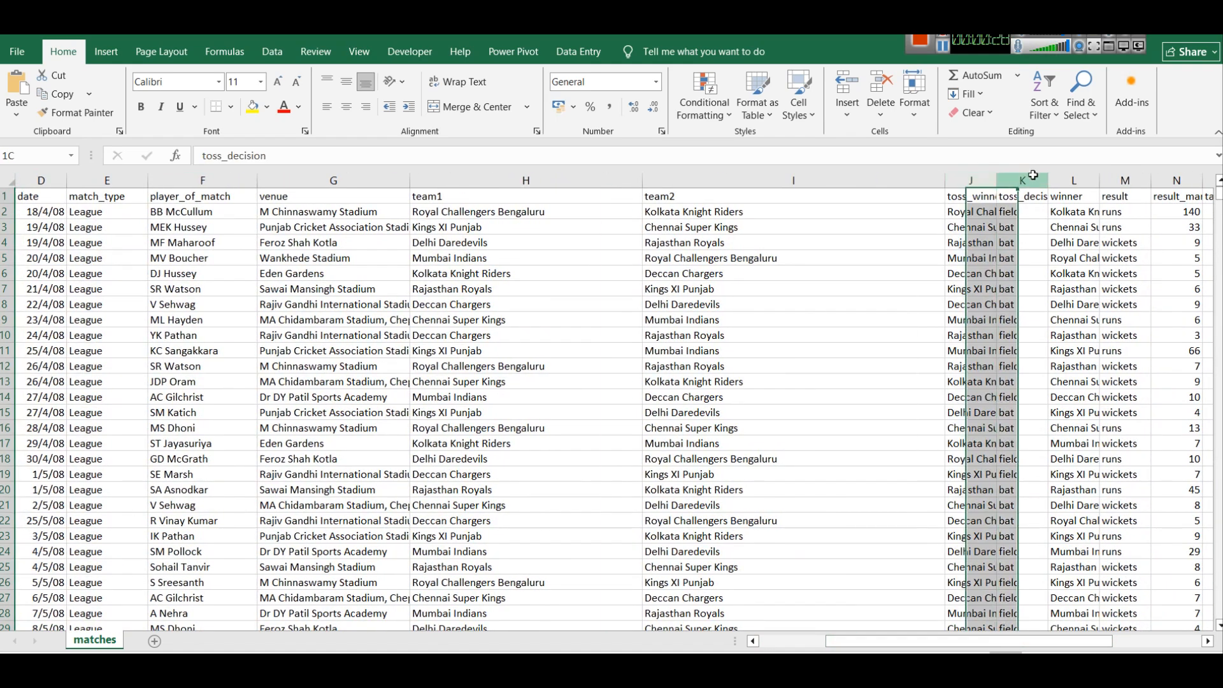
click(1072, 178)
click(1124, 180)
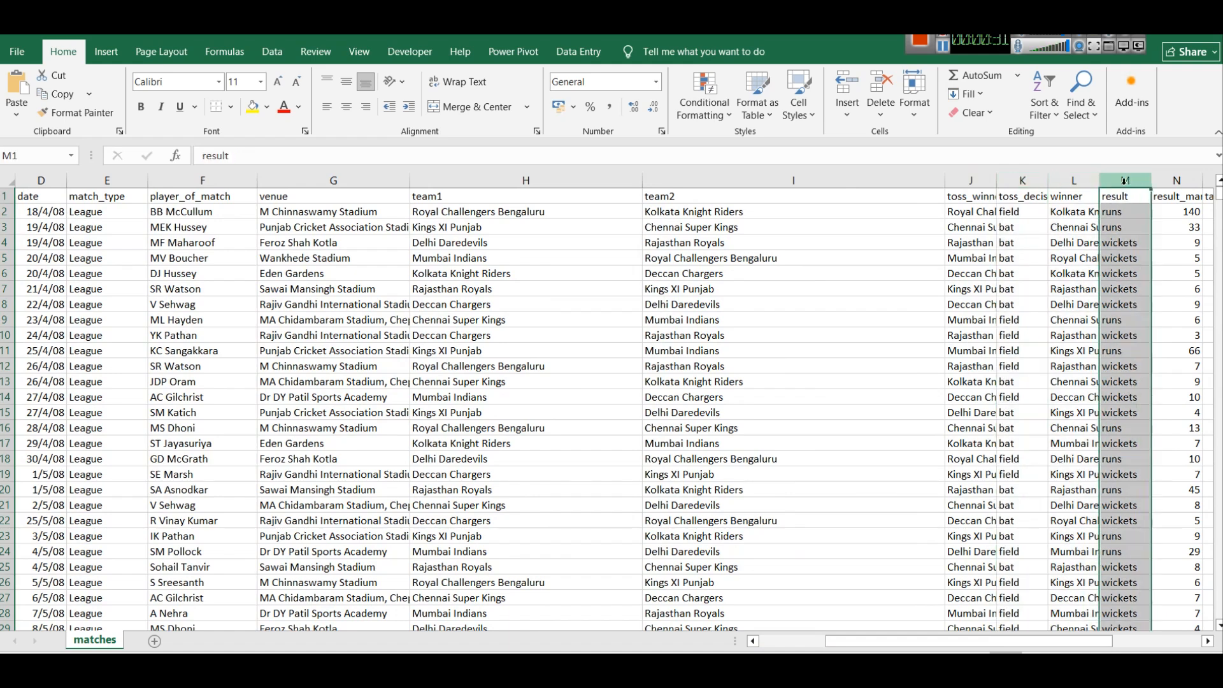
click(1089, 258)
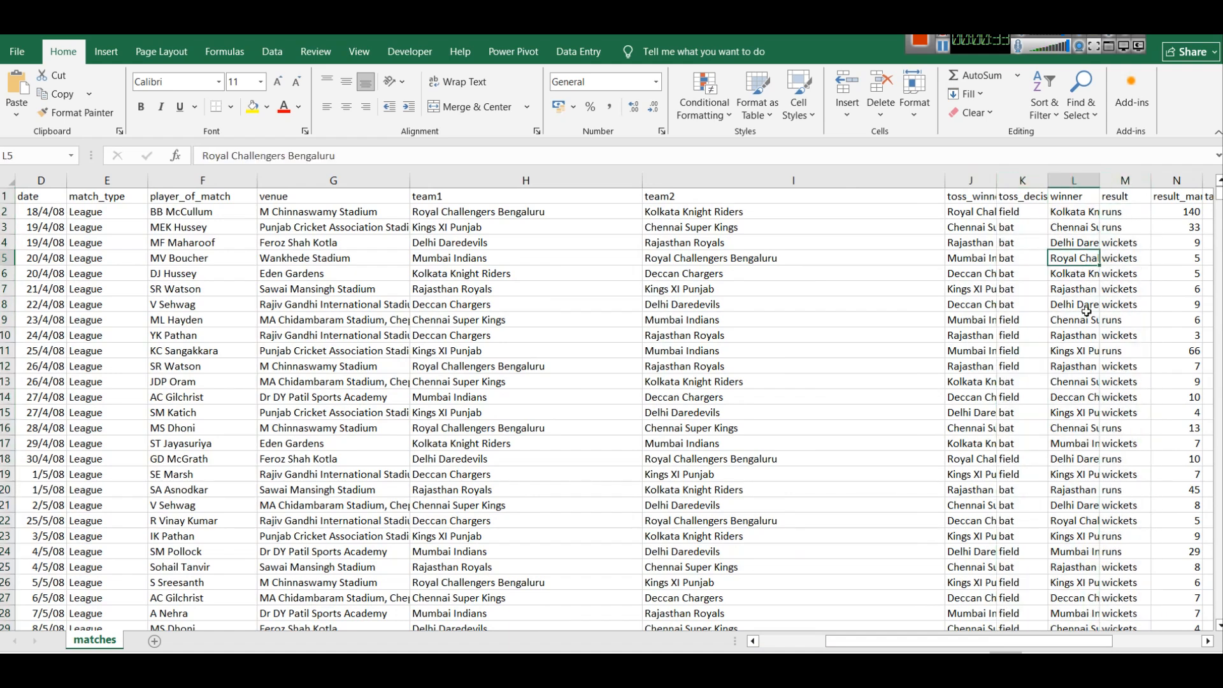
click(1126, 180)
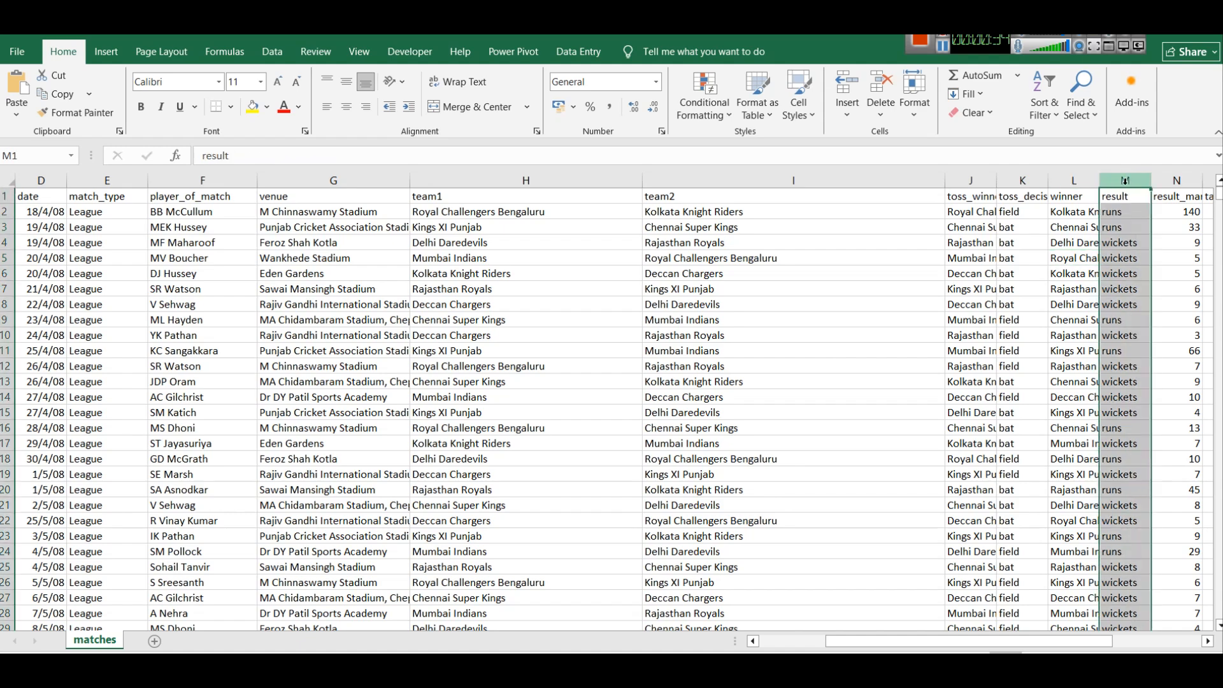
click(1170, 647)
drag(1167, 646, 1104, 648)
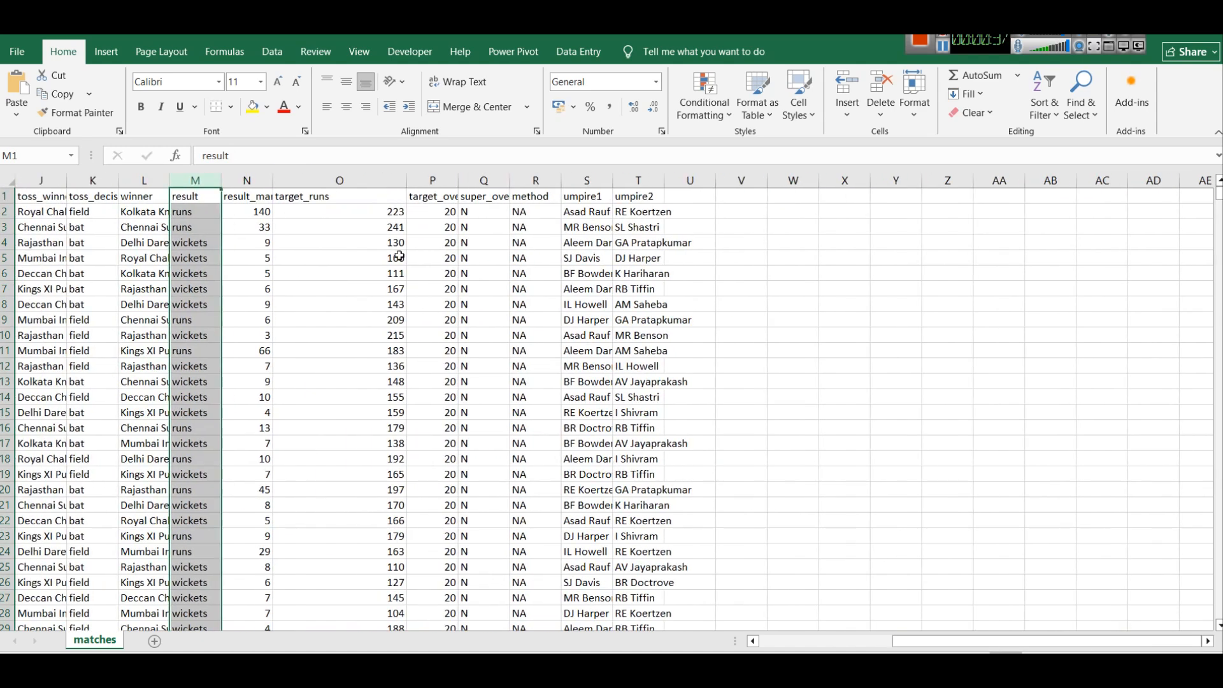
click(428, 179)
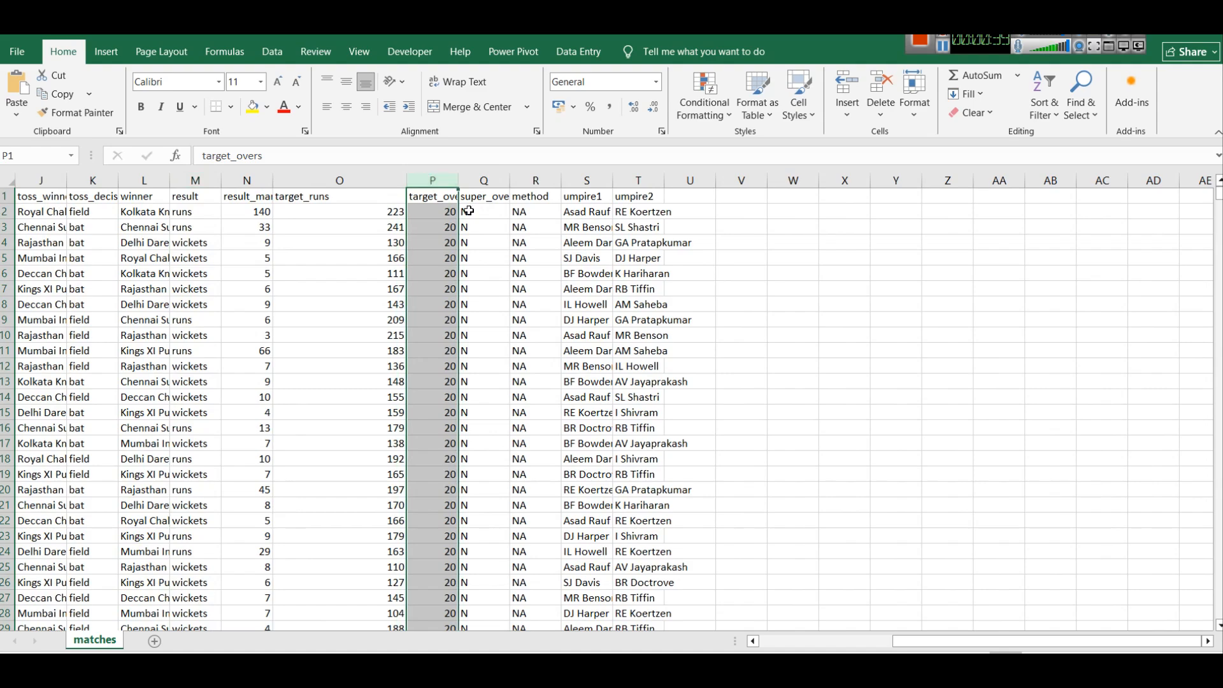
click(501, 180)
click(552, 180)
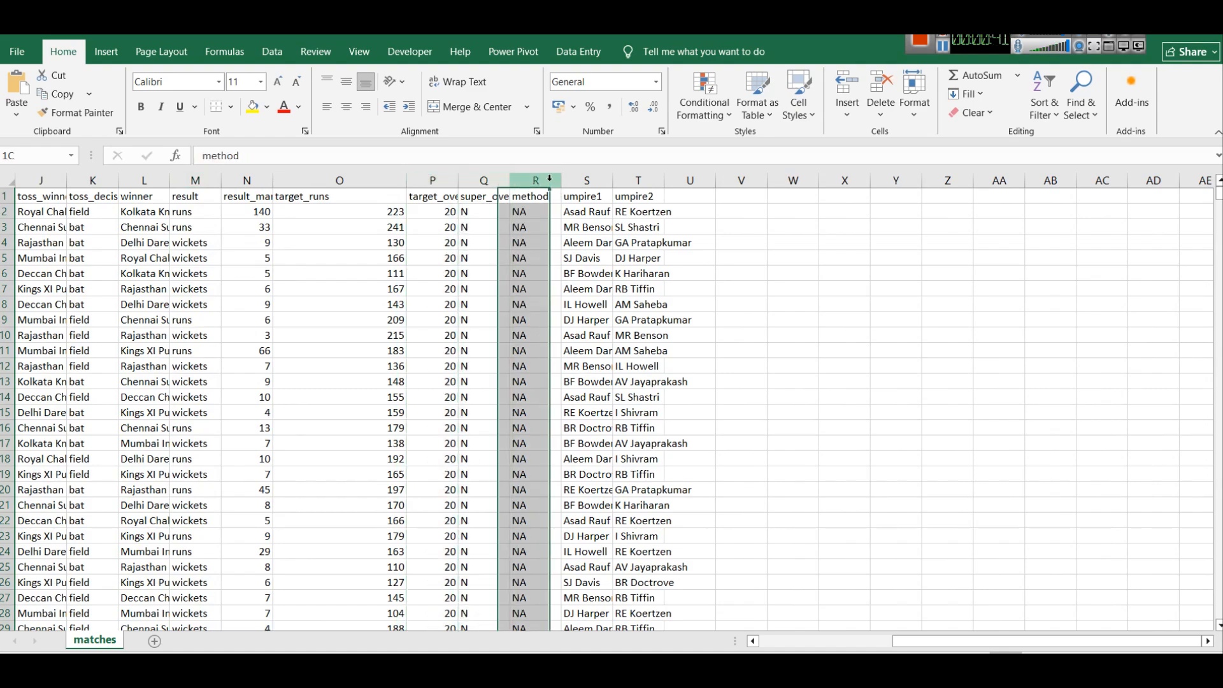
drag(1019, 641, 873, 641)
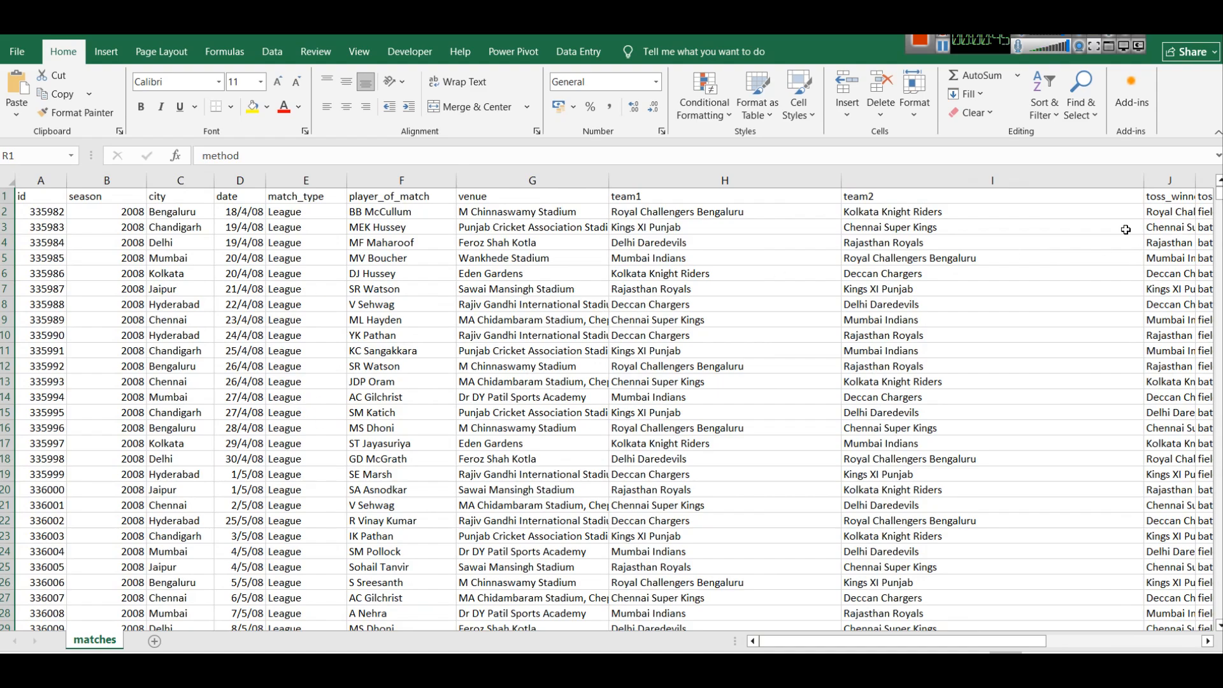
mouse_move(1217, 205)
mouse_down()
mouse_move(1218, 612)
mouse_move(1218, 191)
mouse_up()
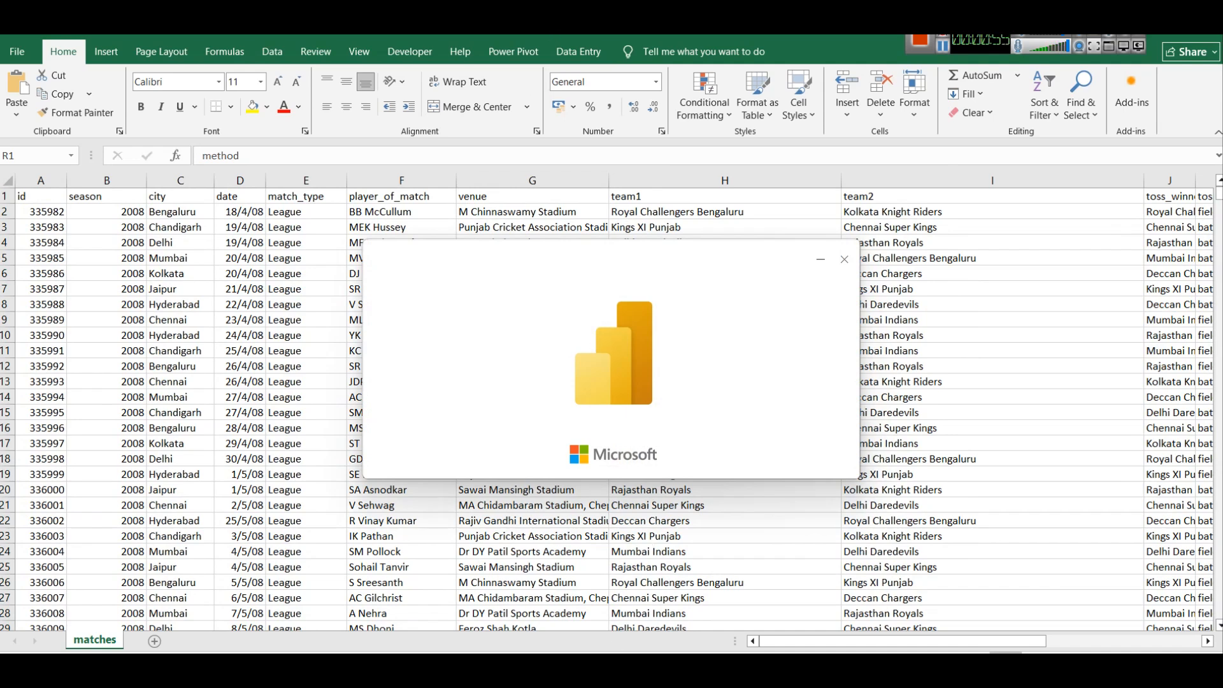
Dismiss the Uncertified Connectors warning and welcome screen, then bring up the Get data source list.
mouse_move(590, 667)
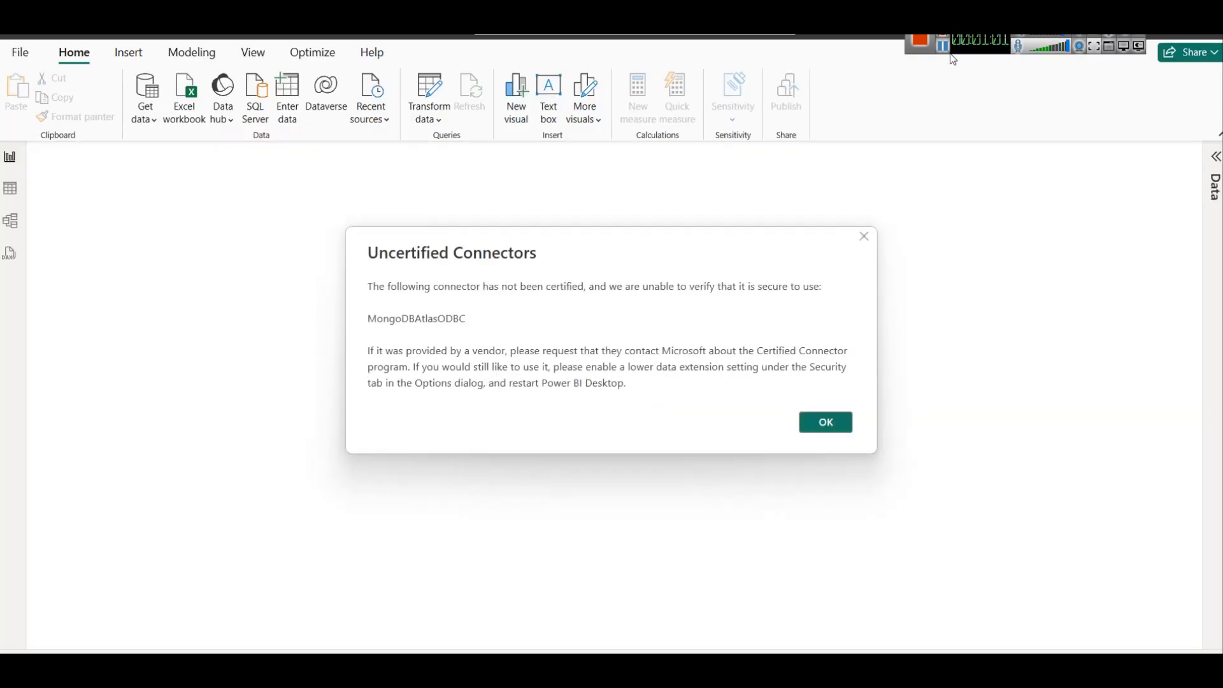
click(865, 237)
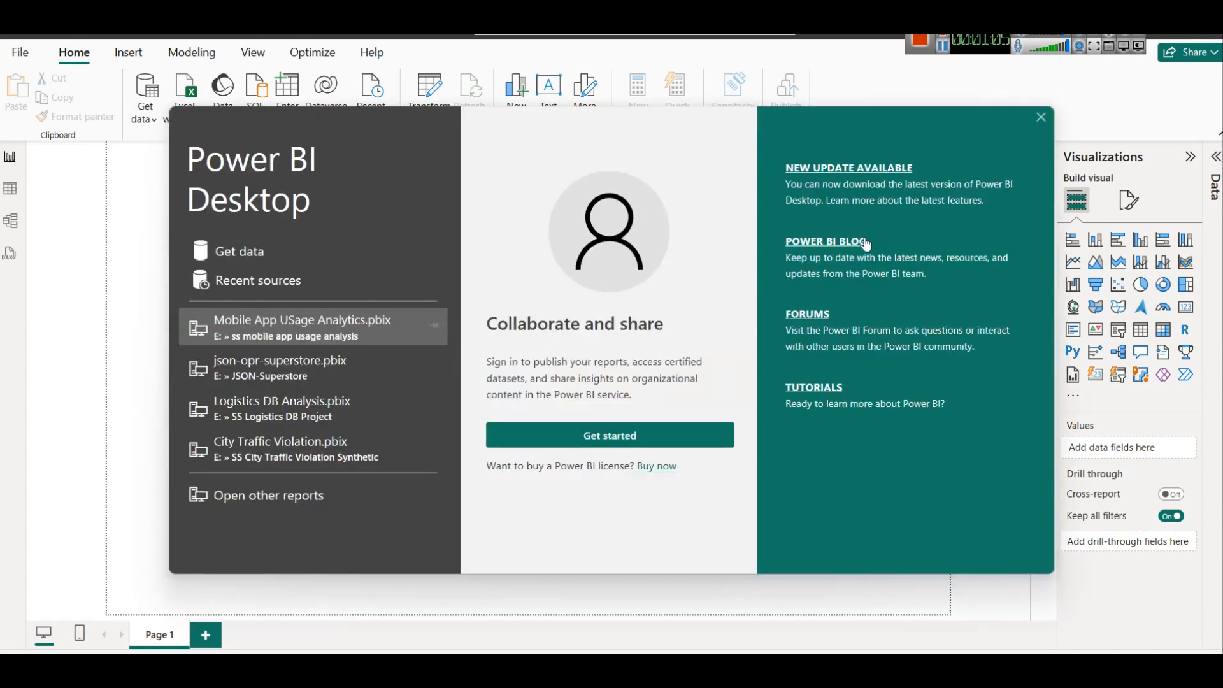
click(1040, 119)
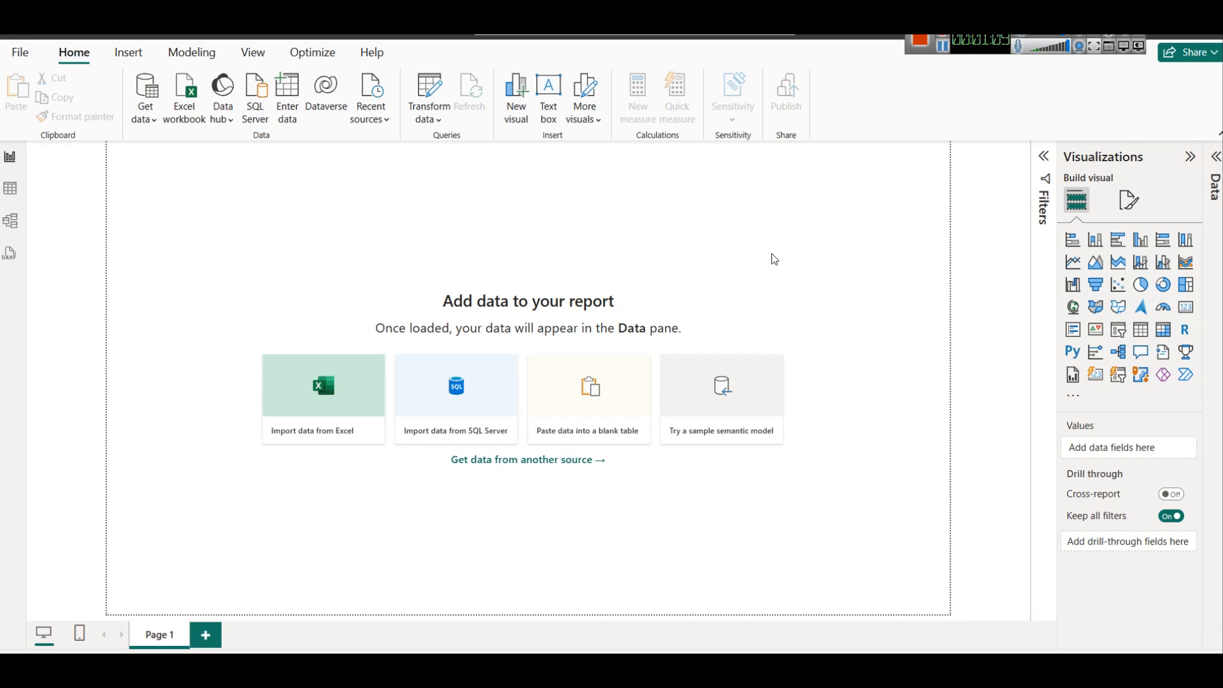
click(147, 120)
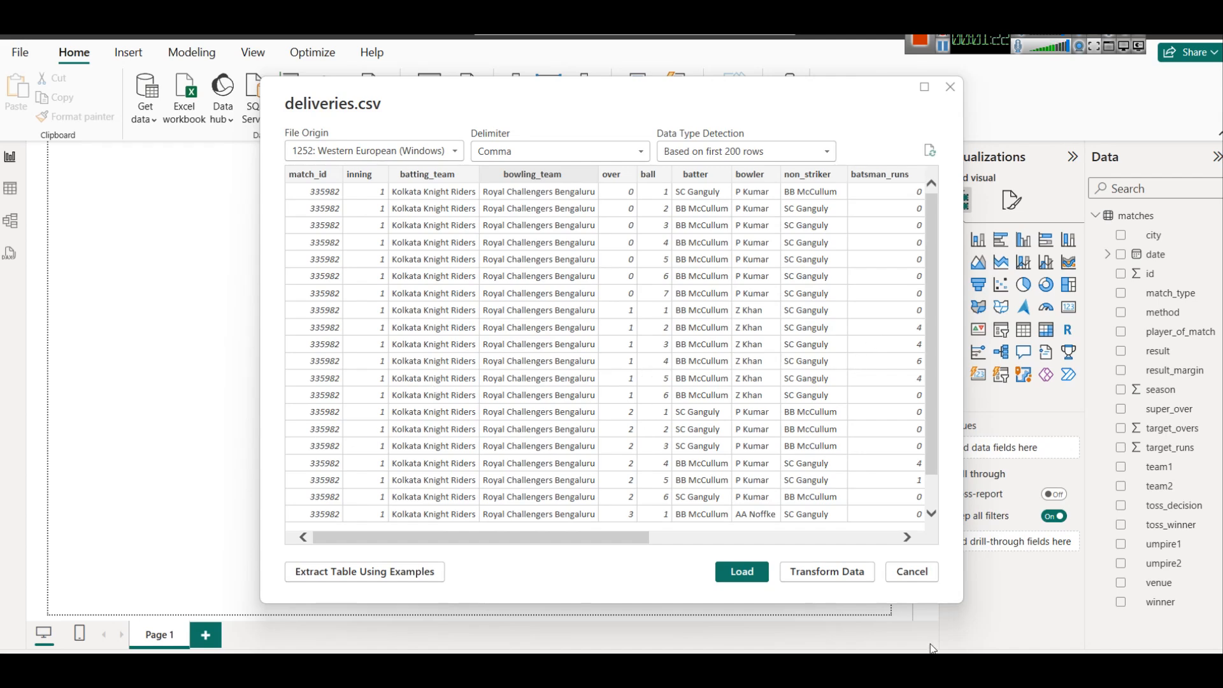
Review the deliveries.csv preview, compare it with the matches sheet, and load deliveries into the model.
drag(615, 537, 959, 556)
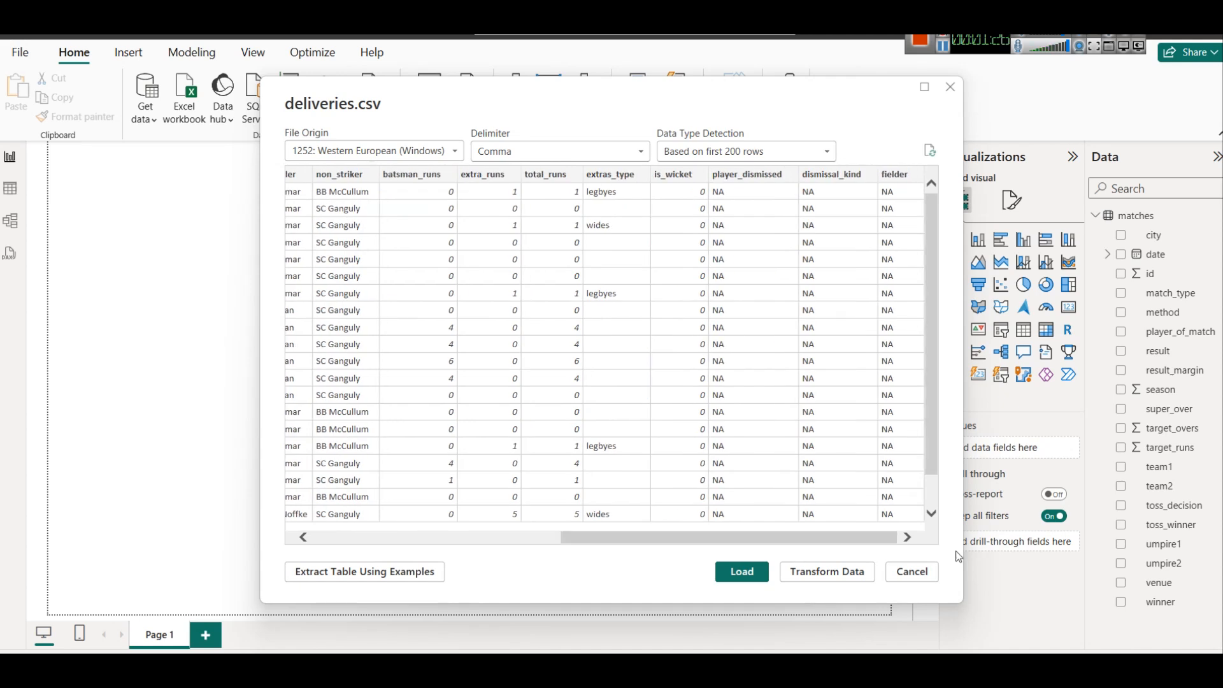
scroll(814, 327, down, 1)
scroll(814, 327, up, 1)
drag(694, 538, 518, 521)
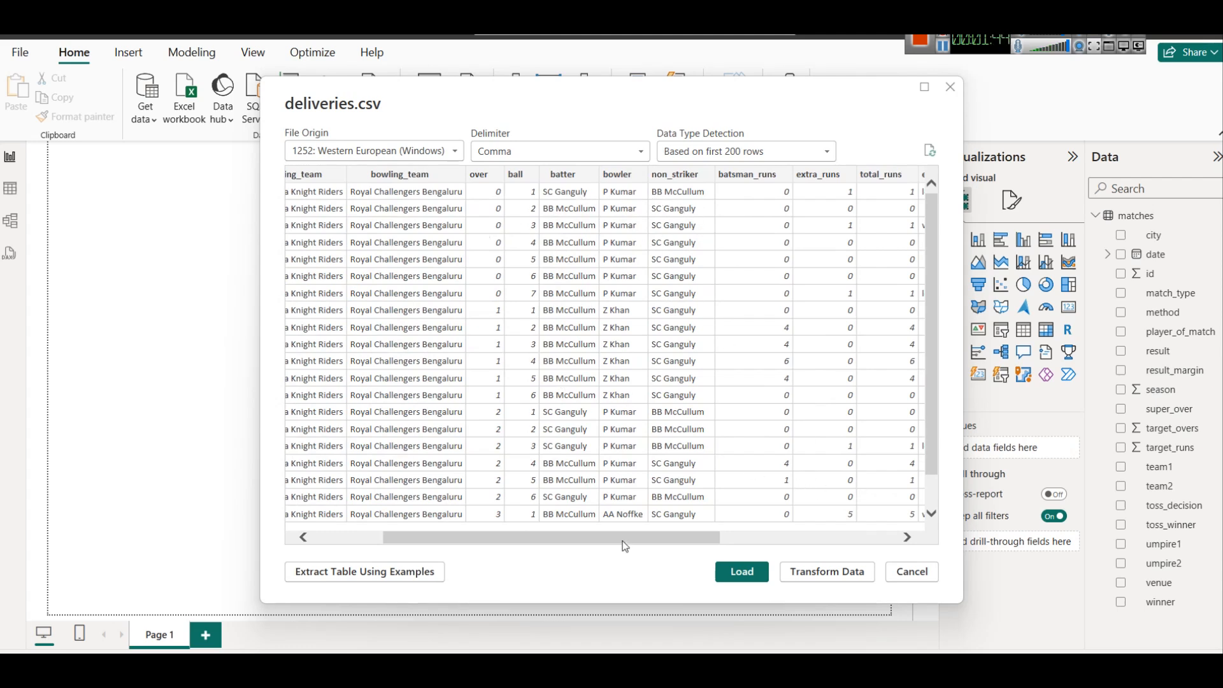
drag(623, 541, 537, 543)
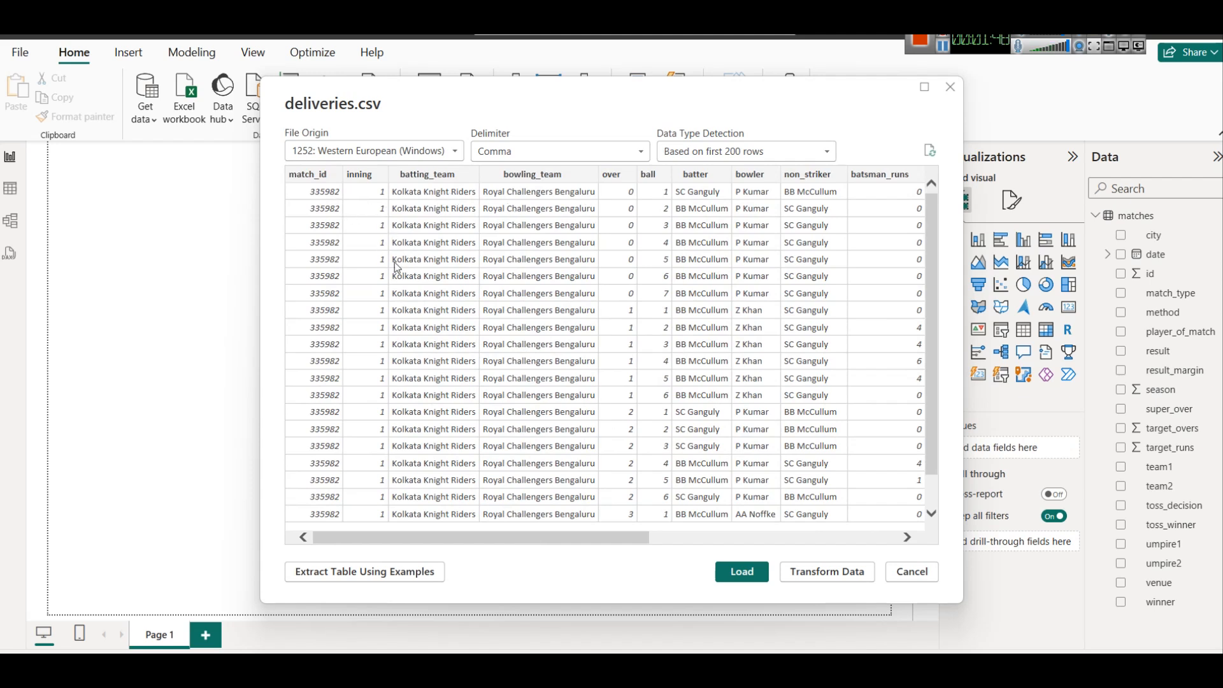
click(695, 642)
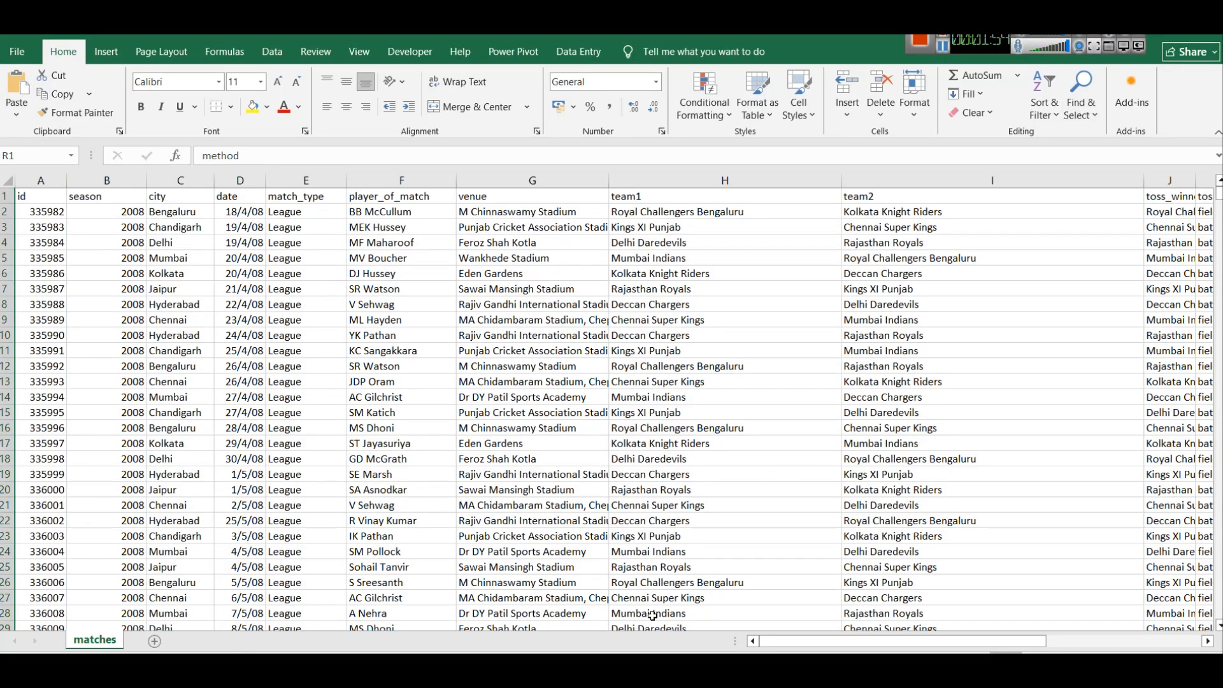
click(708, 671)
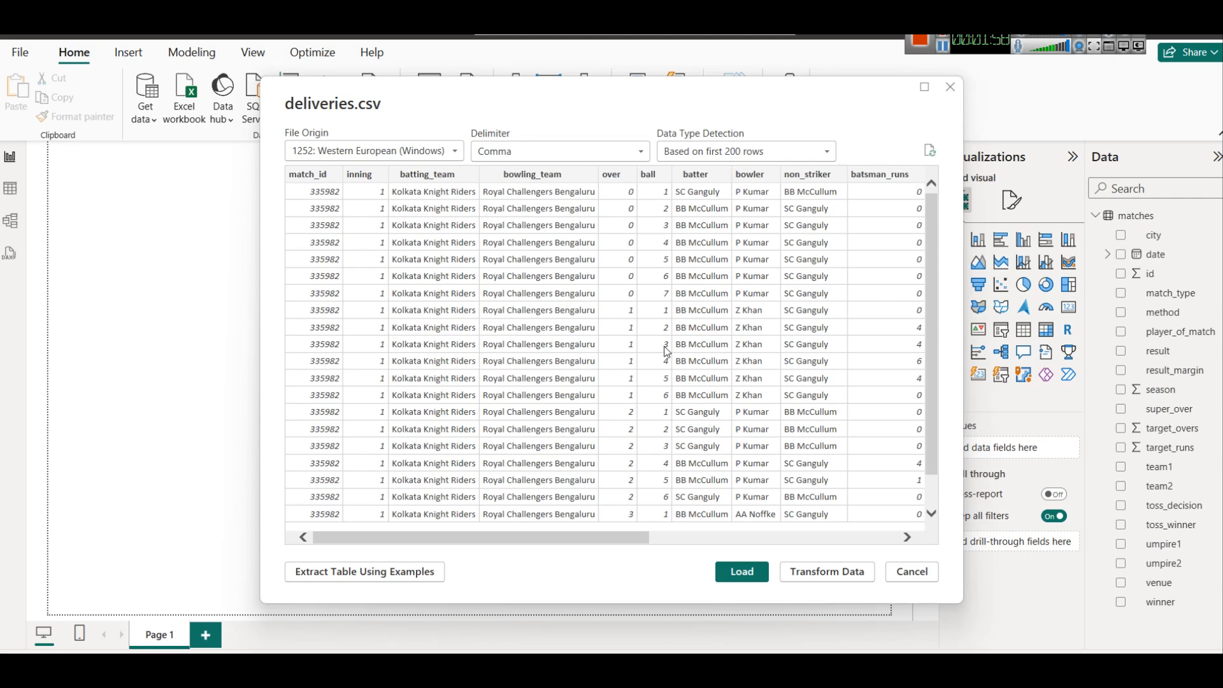
click(763, 543)
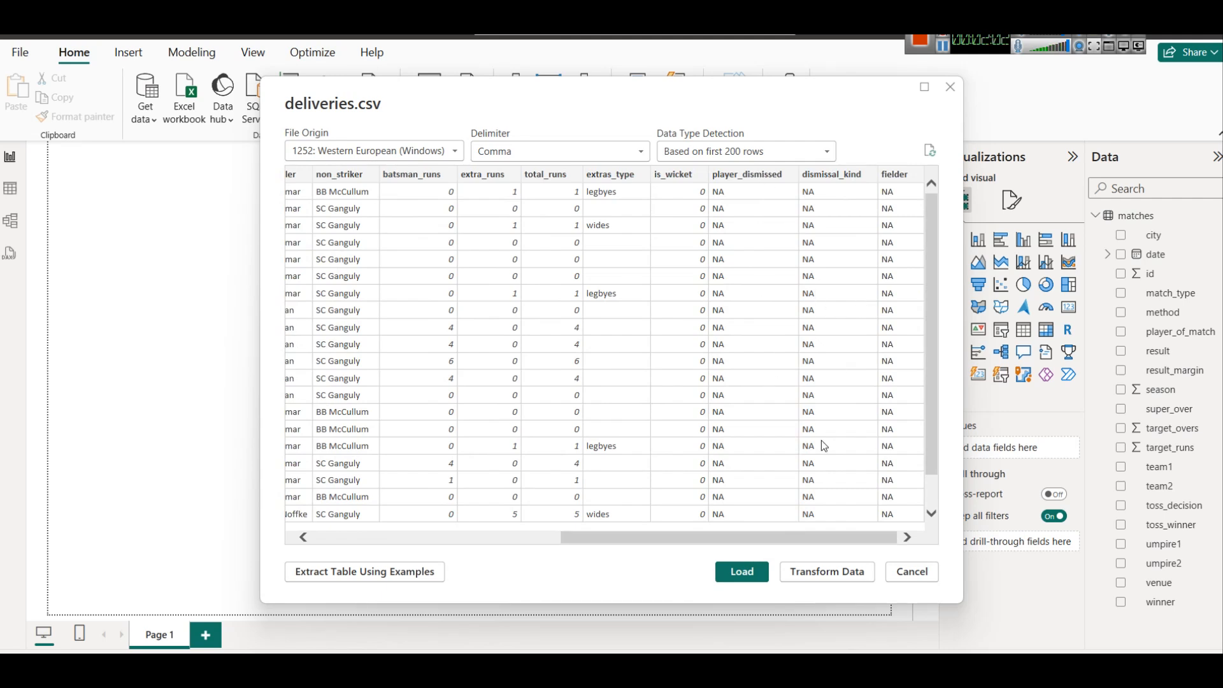
click(742, 571)
key(alt+Tab)
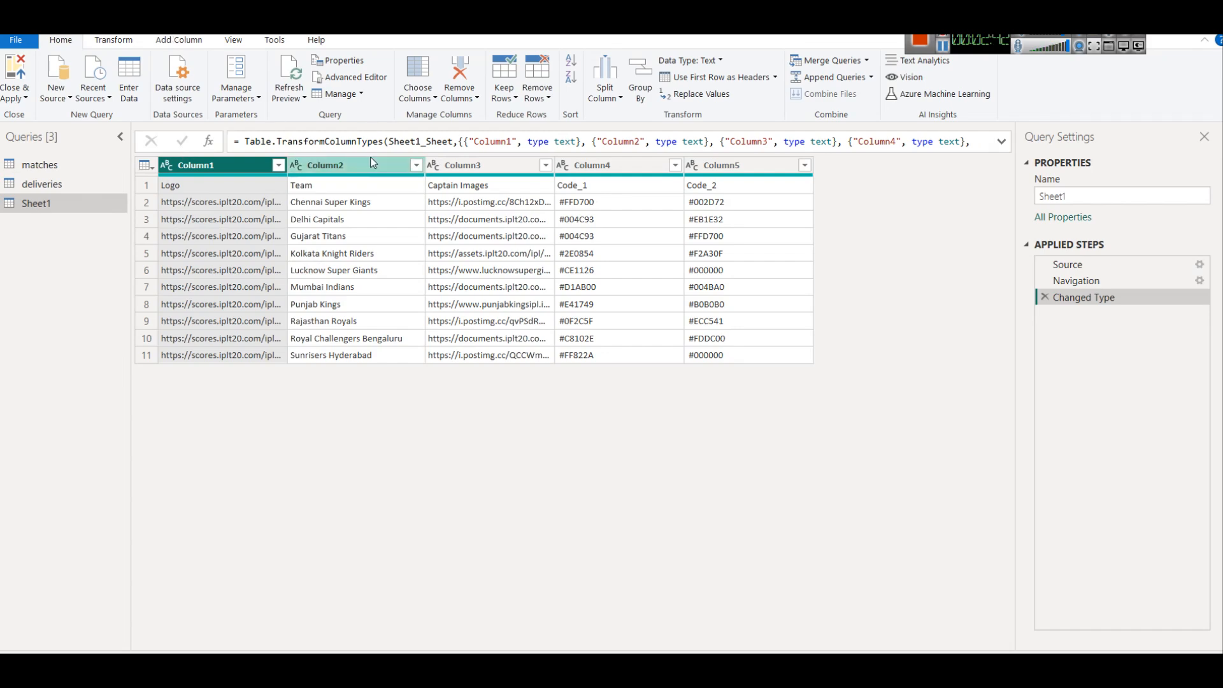
Promote Sheet1's first row to headers, remove then restore Captain Images, and close the query editor.
click(144, 167)
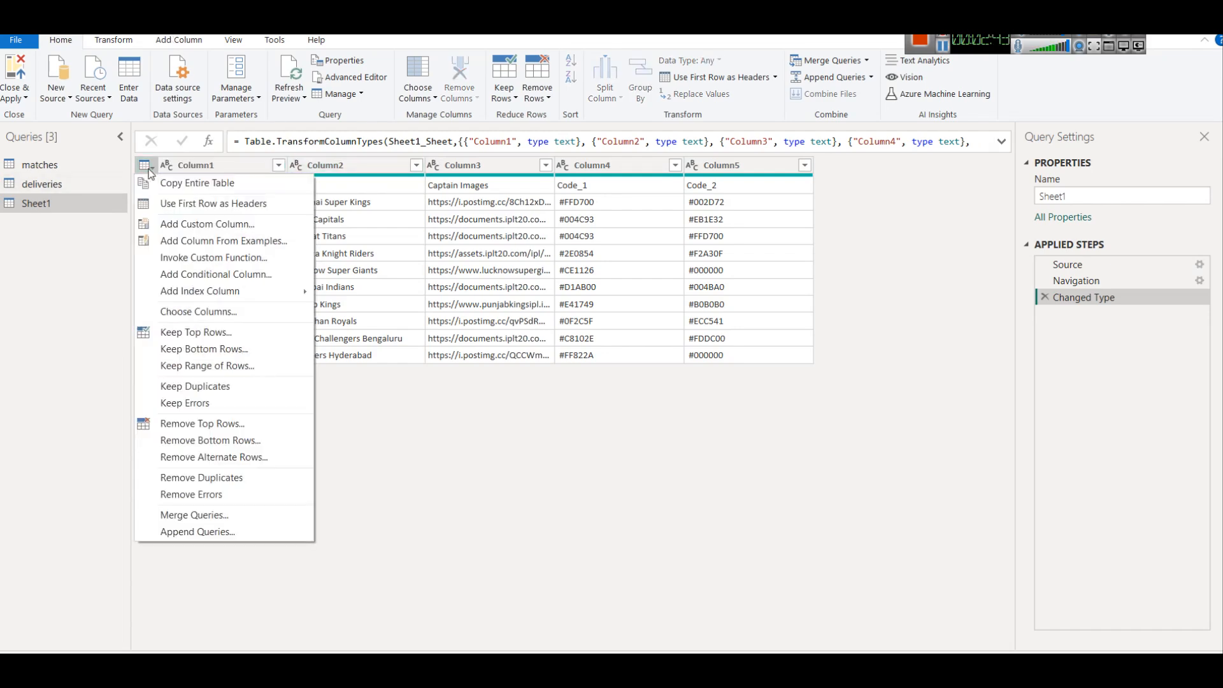
click(175, 202)
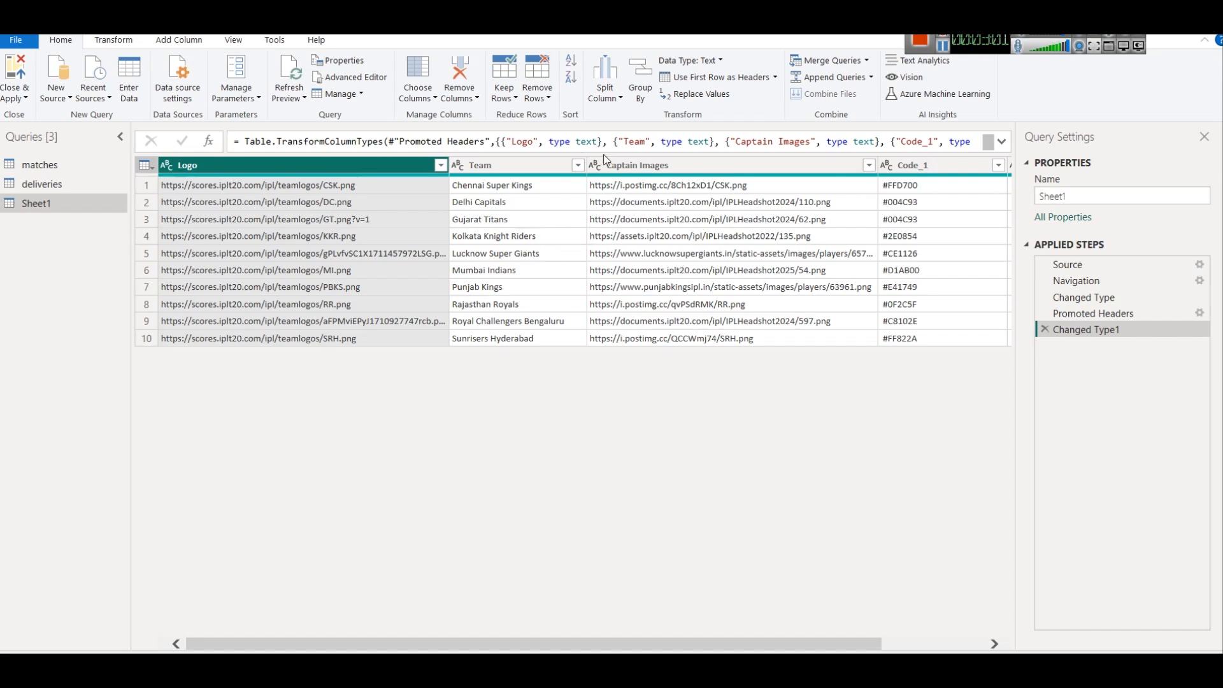
click(644, 168)
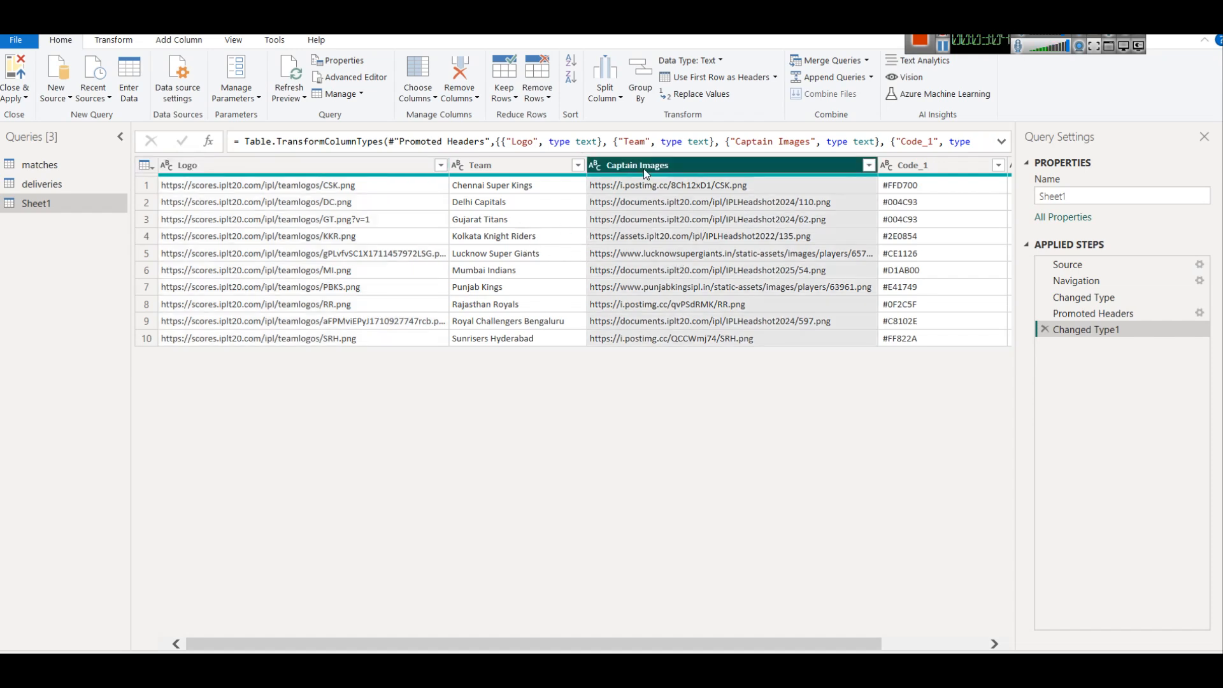
right_click(643, 168)
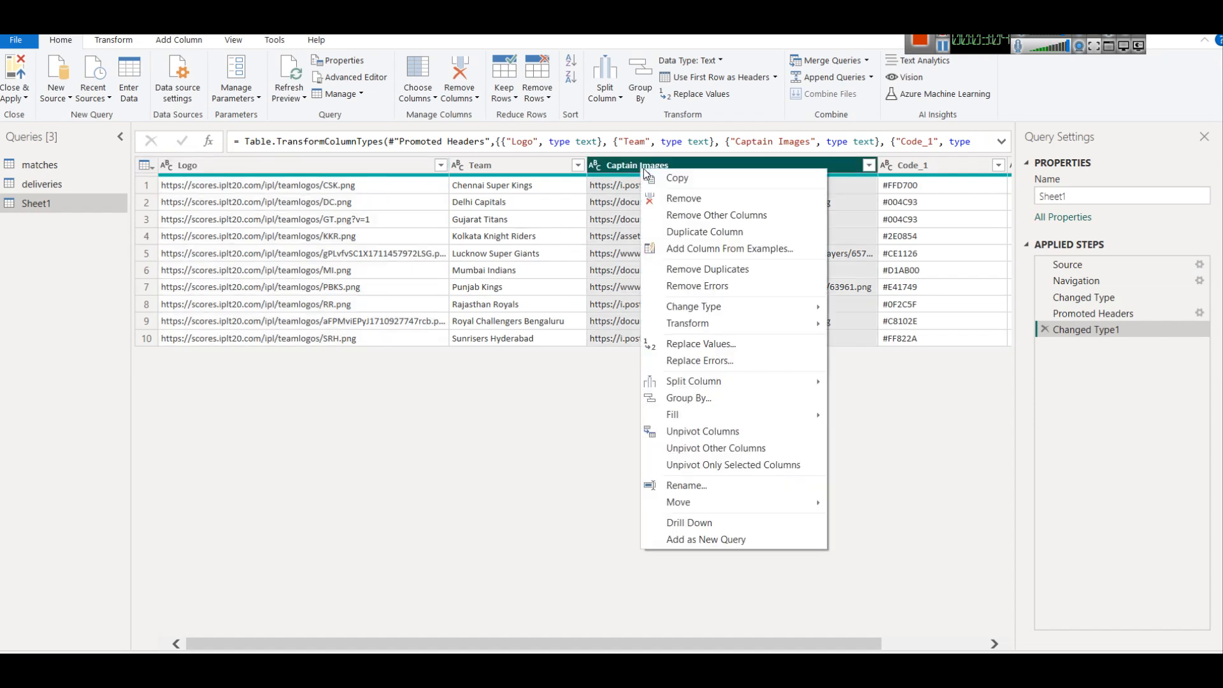
click(697, 198)
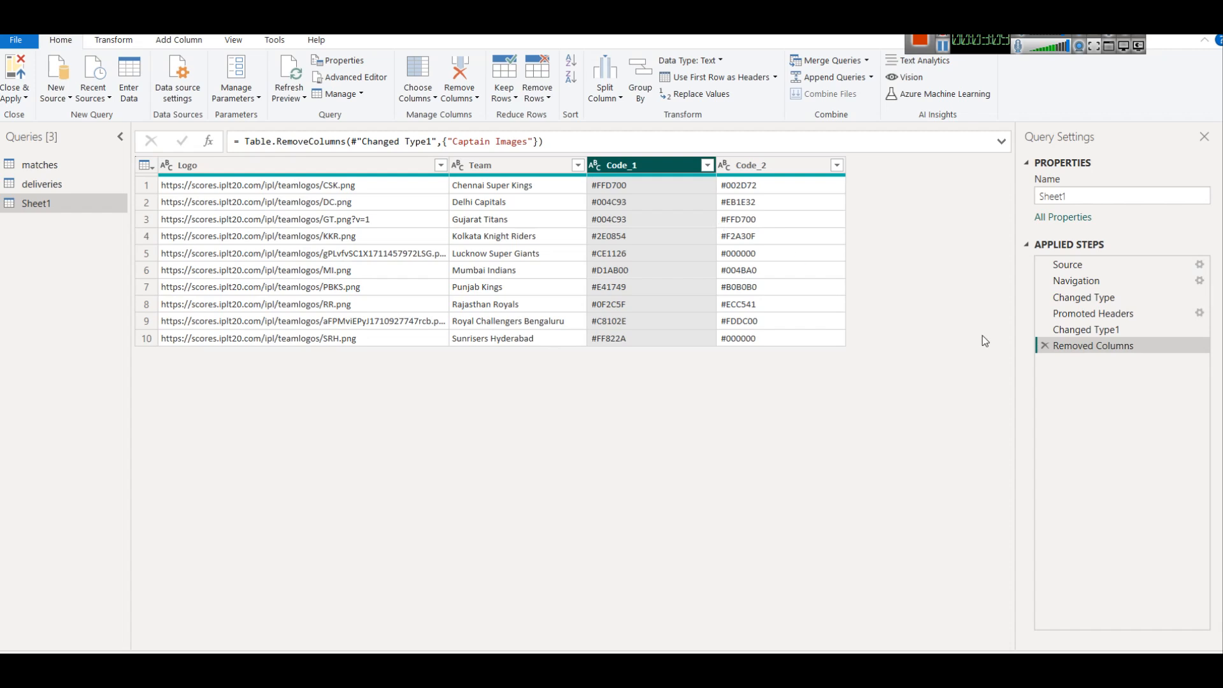
click(1045, 347)
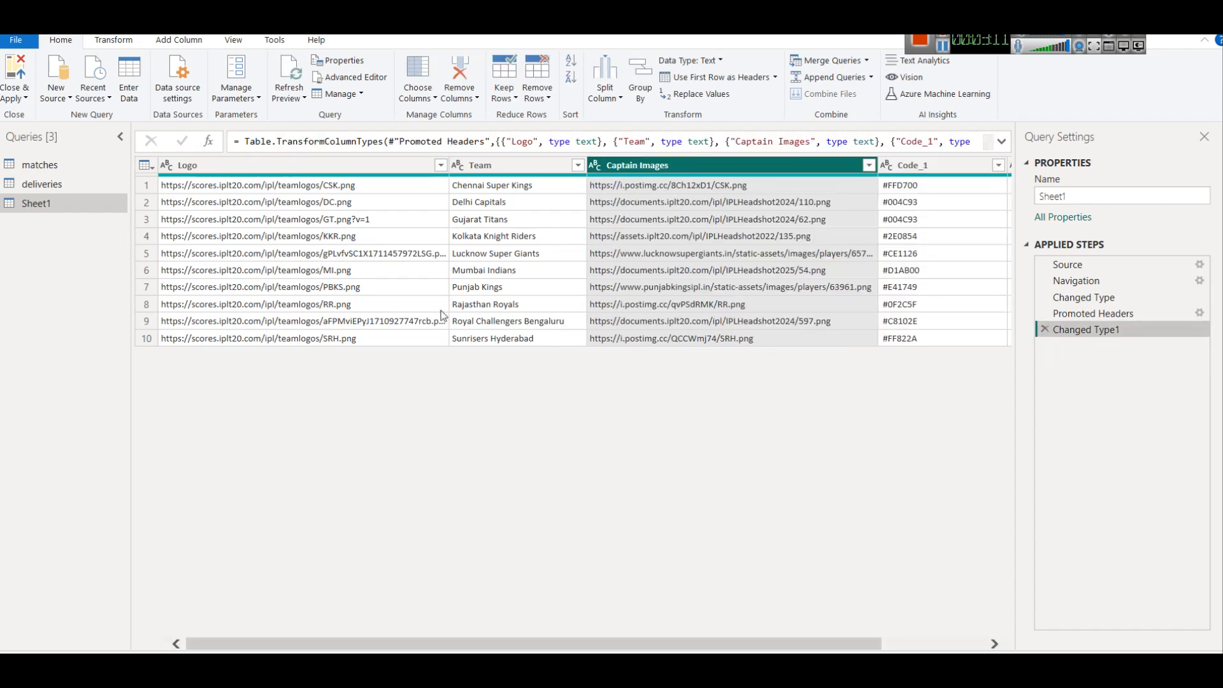
click(28, 98)
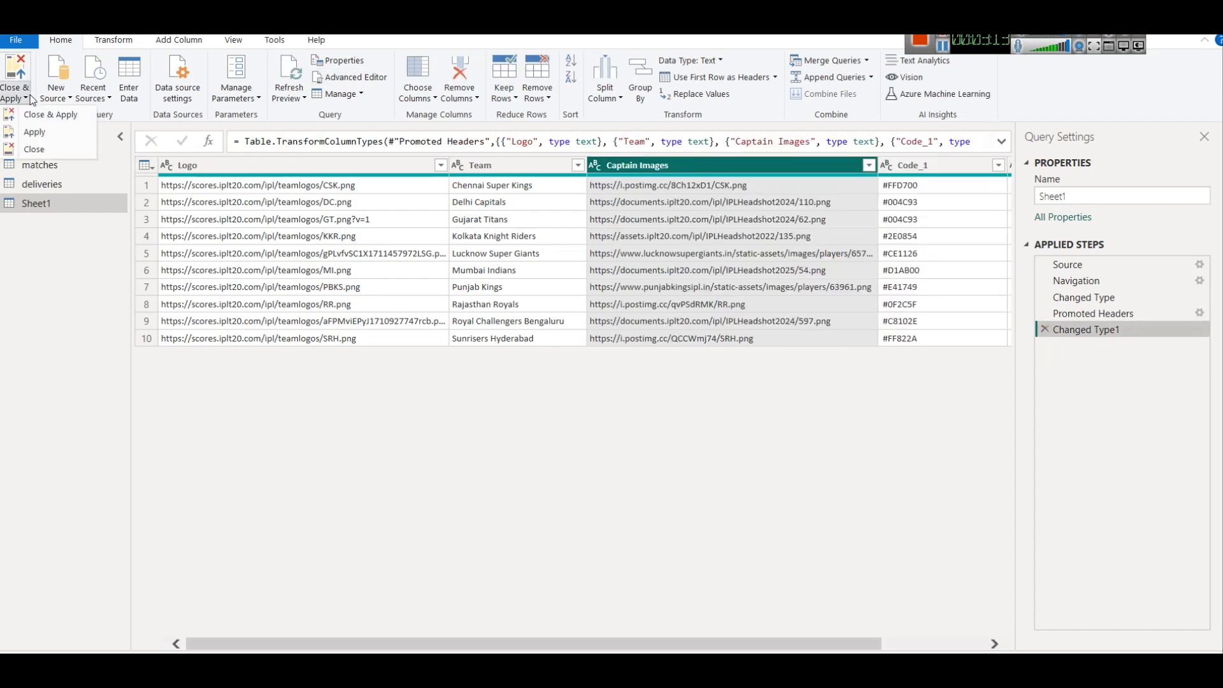
click(35, 148)
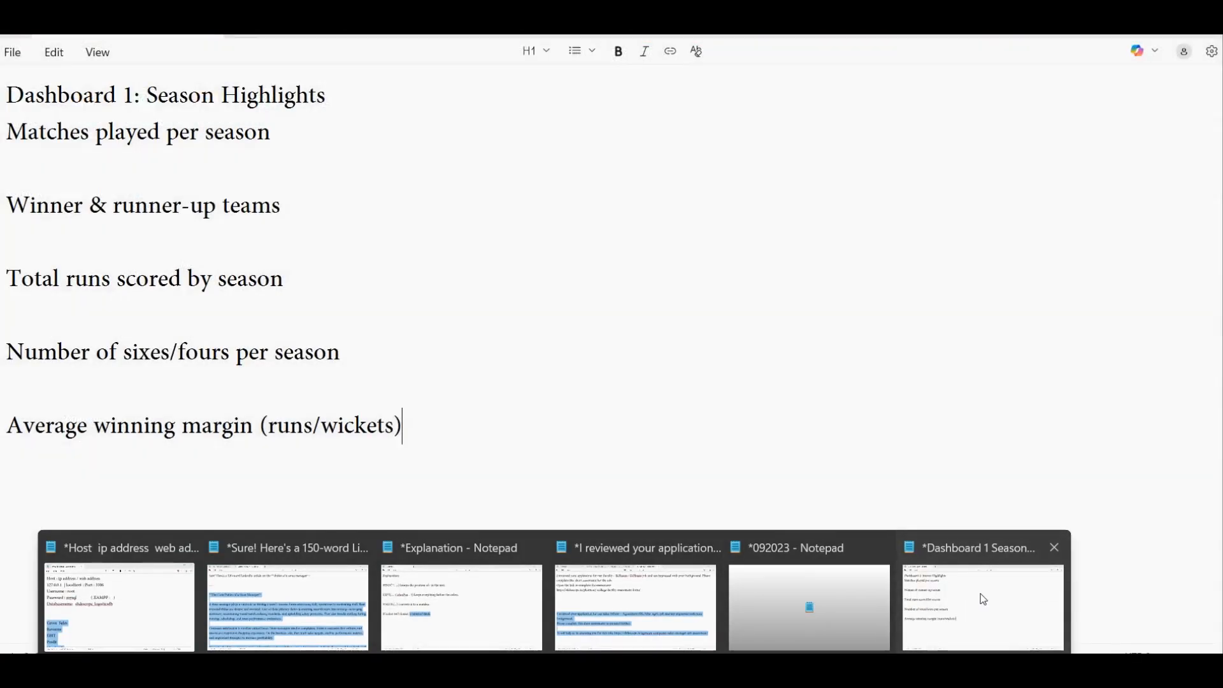
Bring up the Notepad plan for Dashboard 1: Season Highlights from the taskbar.
click(980, 594)
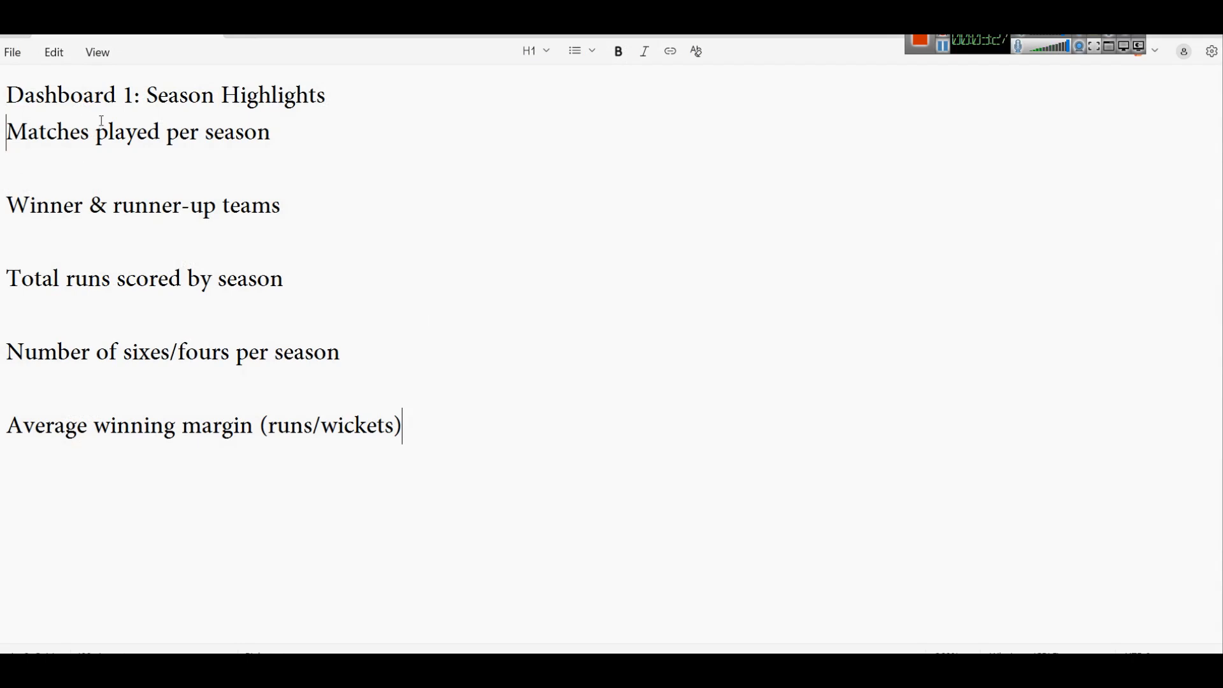
drag(157, 86, 418, 90)
click(298, 97)
Rename the report's Page 1 tab to 'Season Highlights'.
drag(153, 94, 354, 83)
key(alt+Tab)
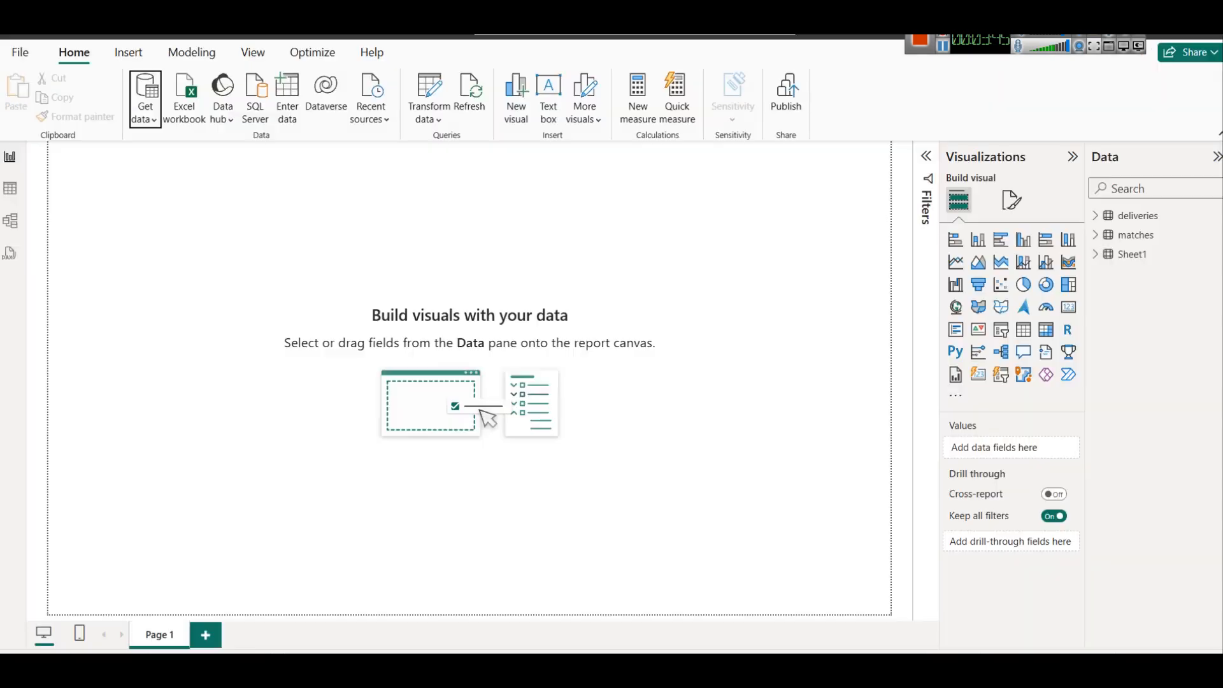
right_click(159, 637)
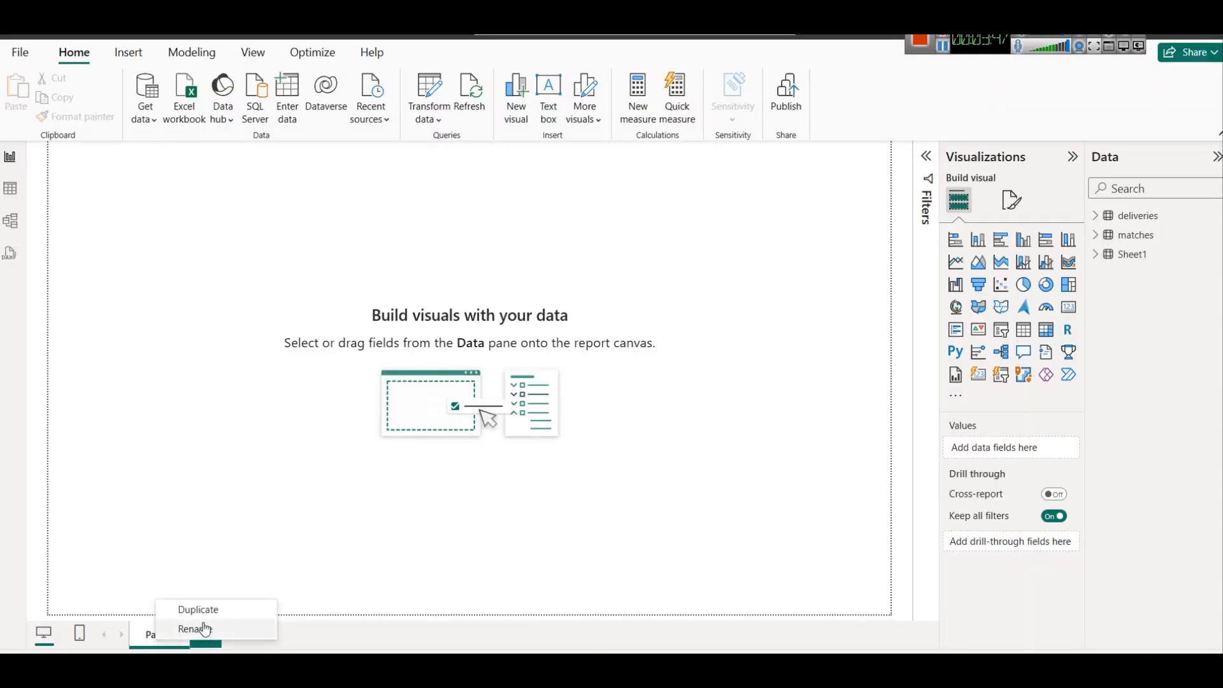
click(203, 630)
text(Season H)
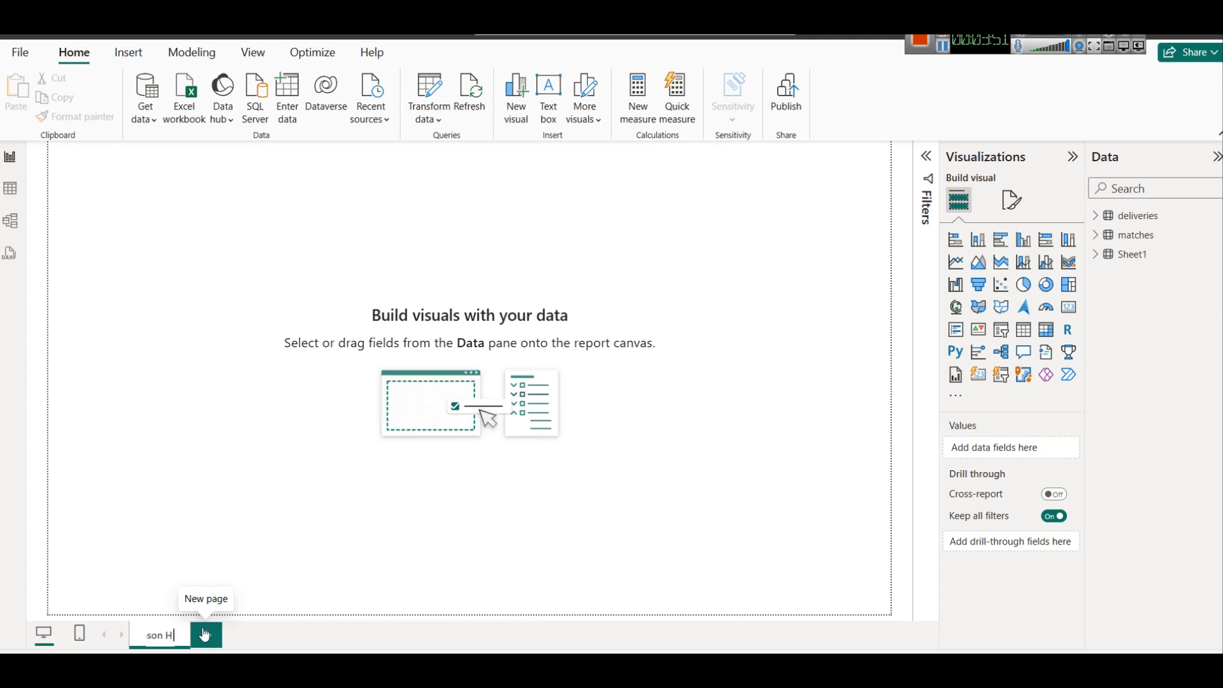
text(ighlights)
click(198, 515)
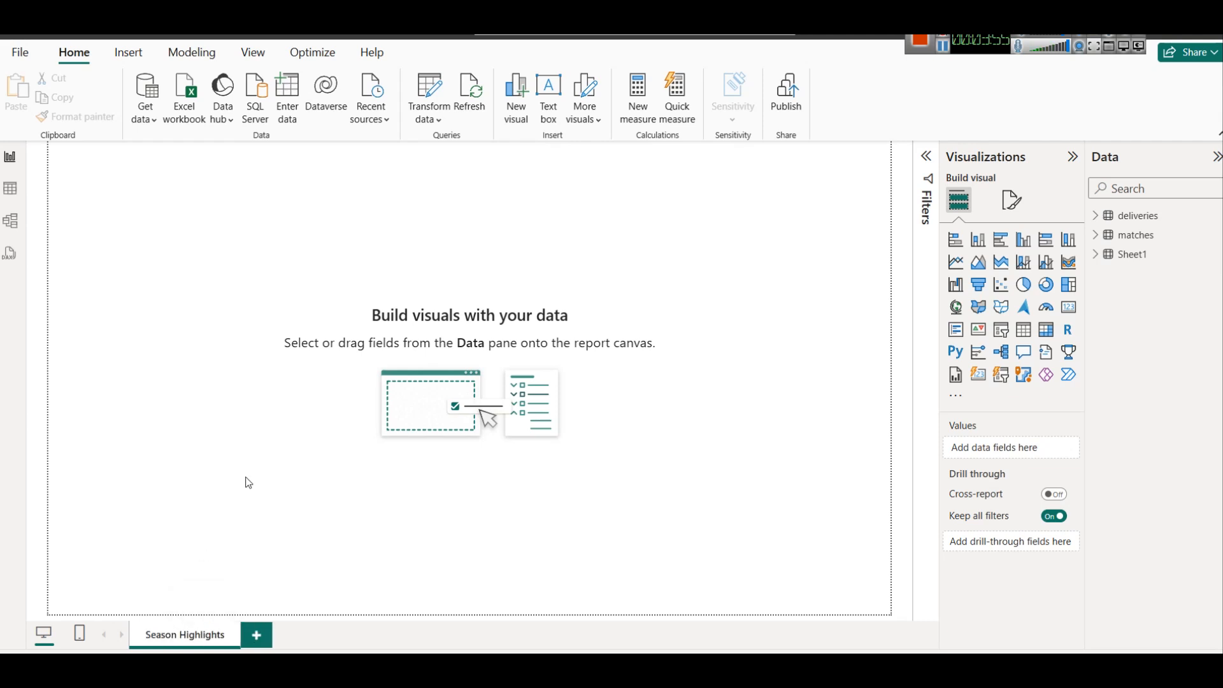
Insert a text box at the top of the page containing 'IPL Season Highlights Dashboard'.
click(132, 55)
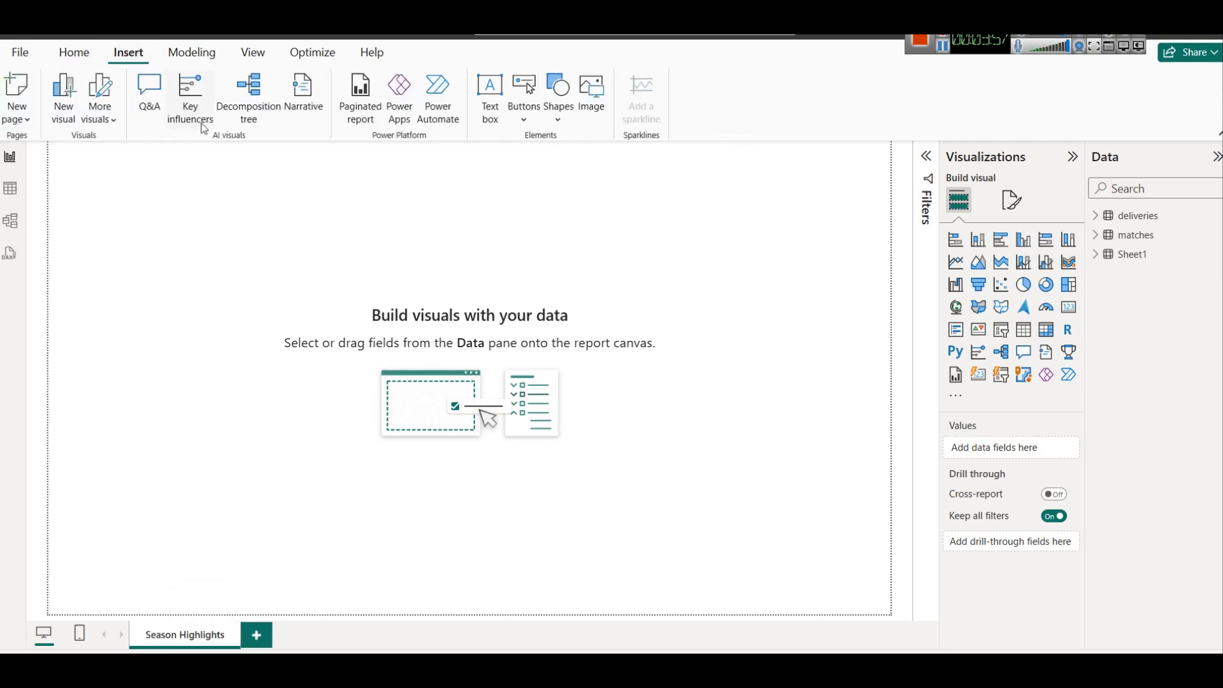
click(485, 111)
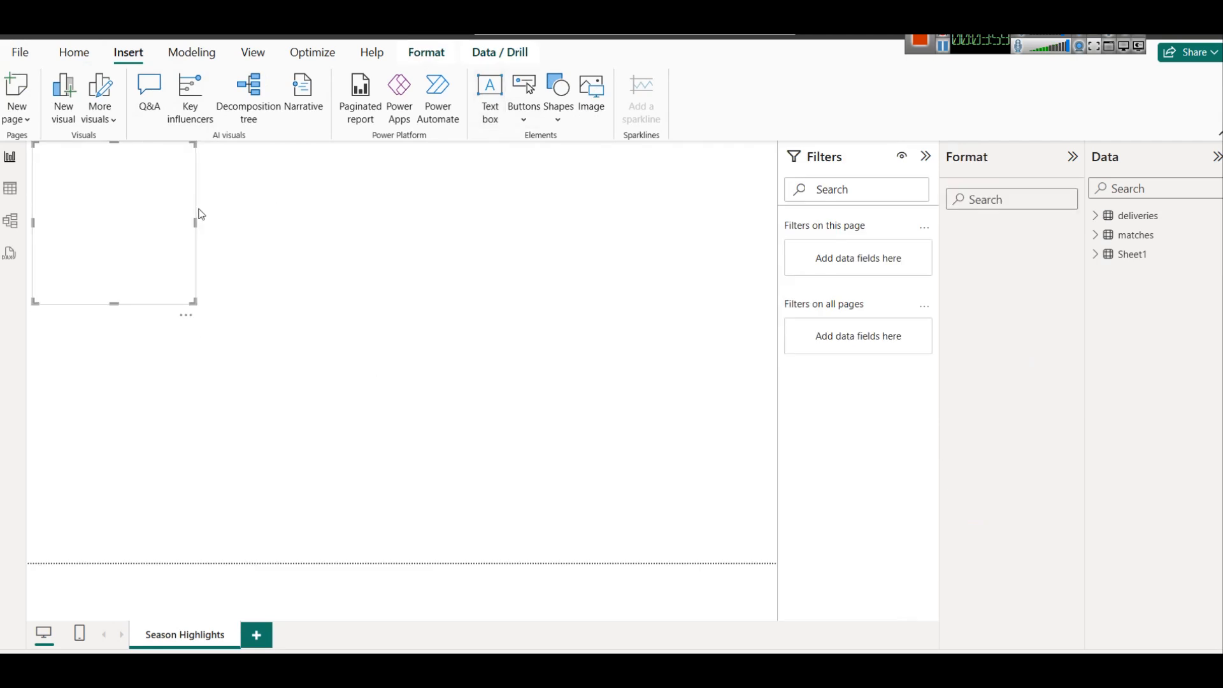
drag(108, 304, 115, 191)
right_click(103, 178)
click(102, 177)
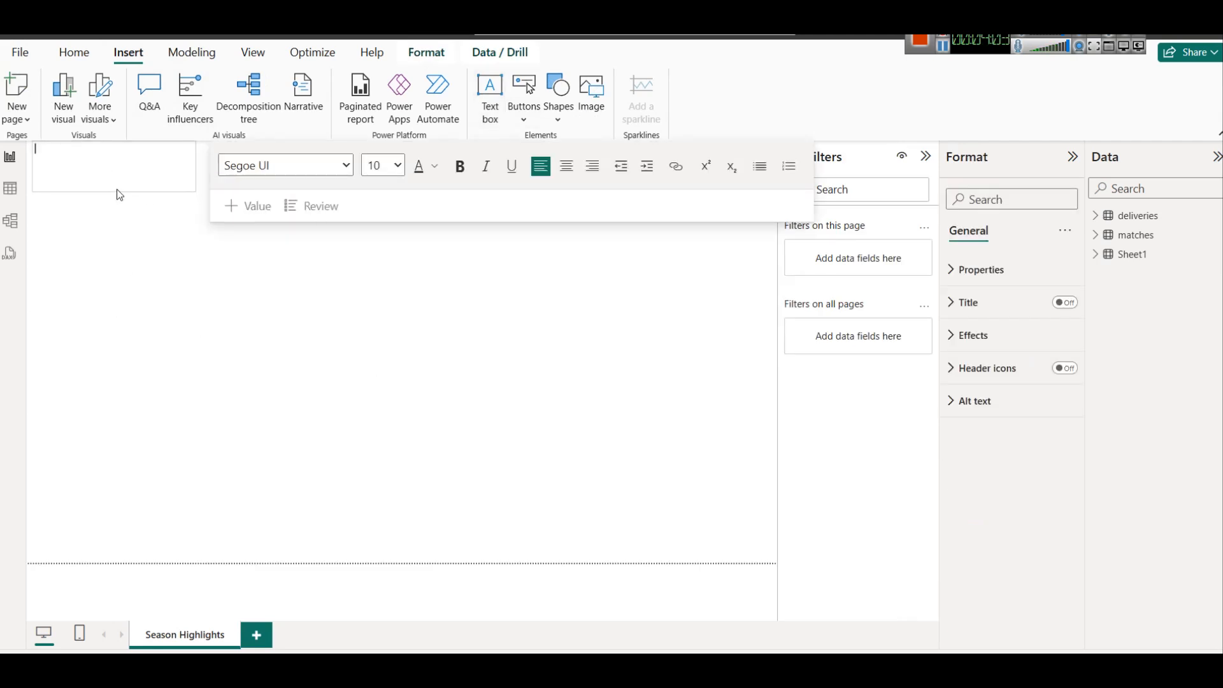
right_click(167, 632)
click(205, 619)
click(128, 175)
text(IPL Season Highlights Dashboard)
Stretch the title box across the page and make the text centred, bold and size 28.
click(166, 239)
click(170, 173)
drag(194, 166, 806, 171)
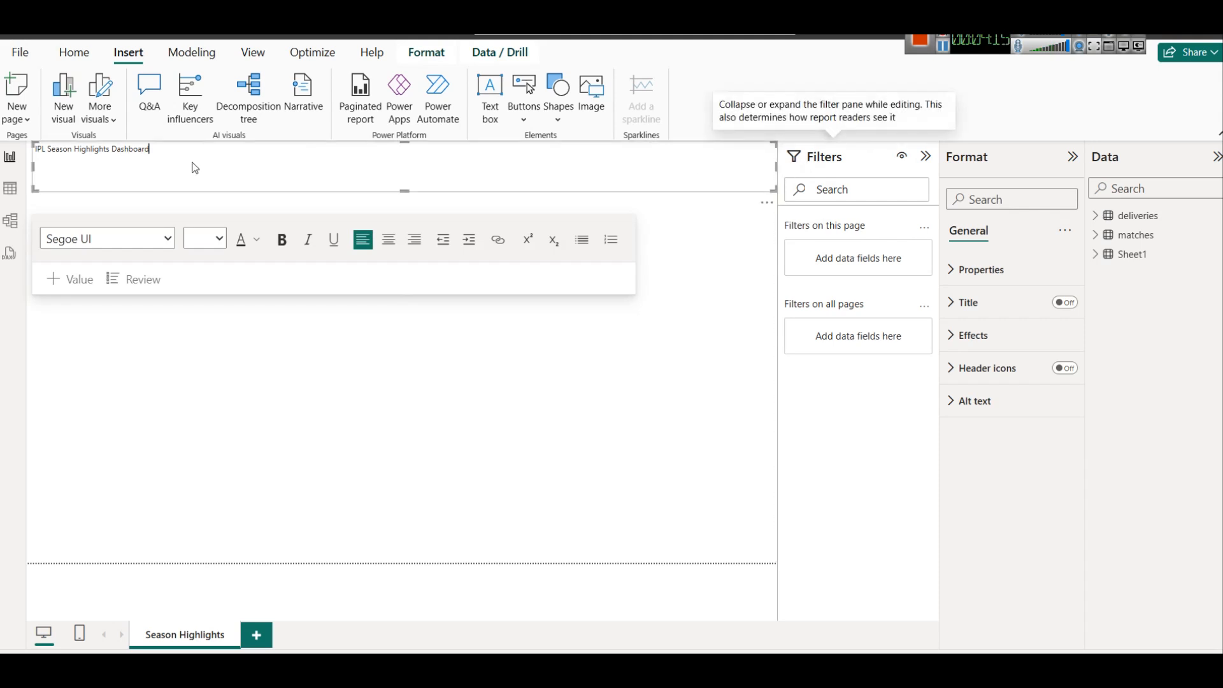
key(ctrl+a)
click(388, 239)
click(278, 239)
click(217, 241)
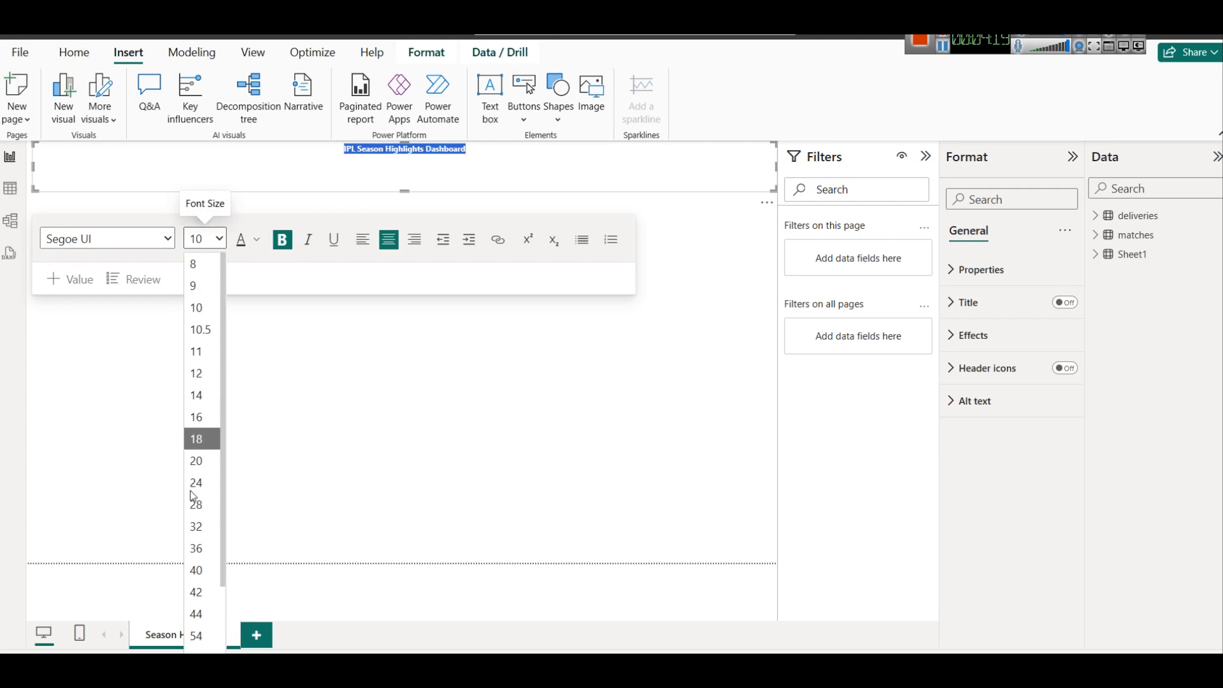
click(196, 504)
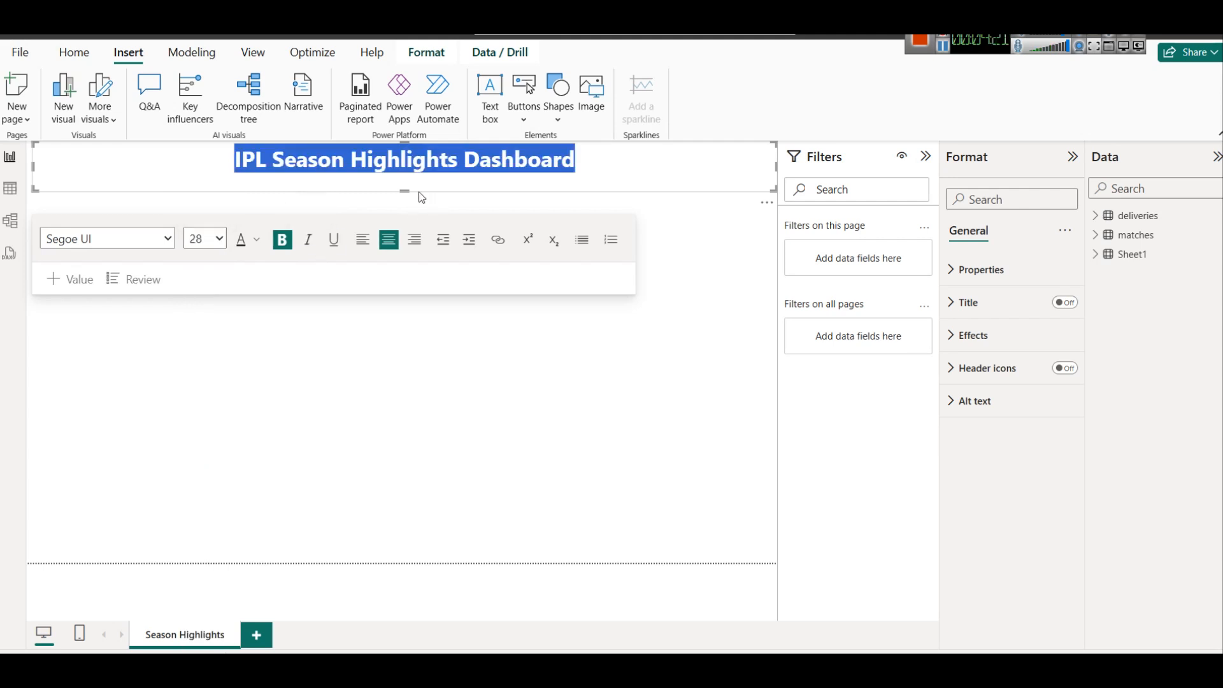
Shorten the title box and colour the title text dark blue.
drag(404, 191, 405, 178)
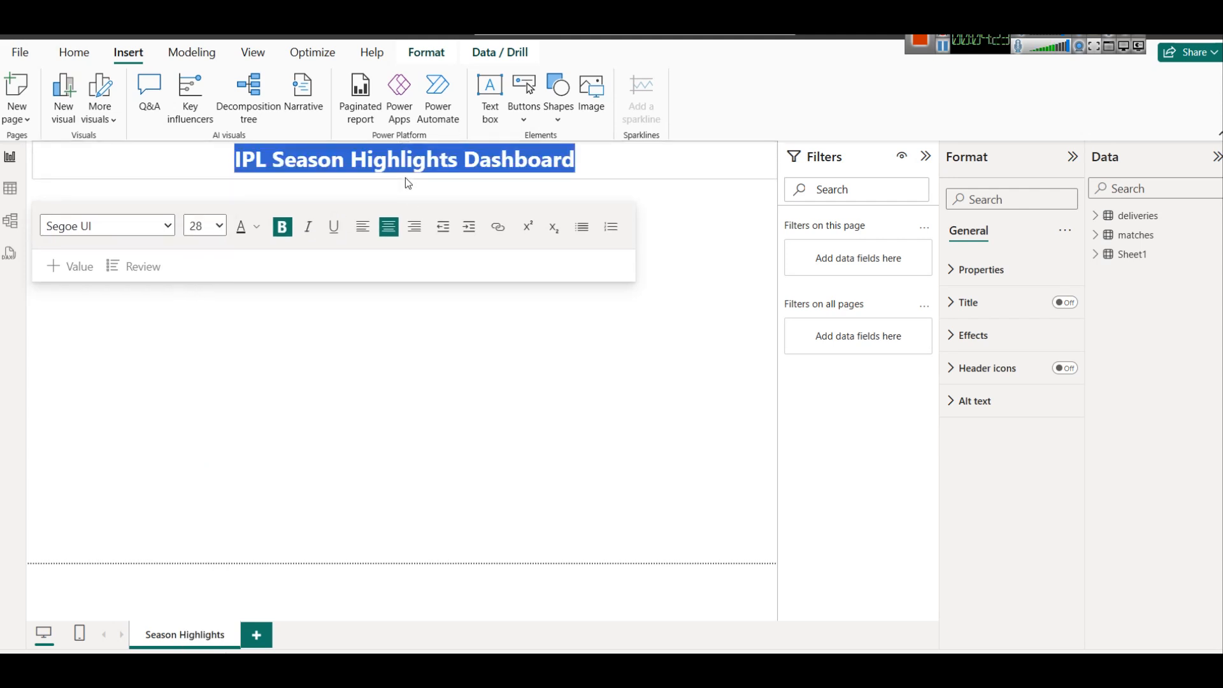
click(216, 226)
click(217, 227)
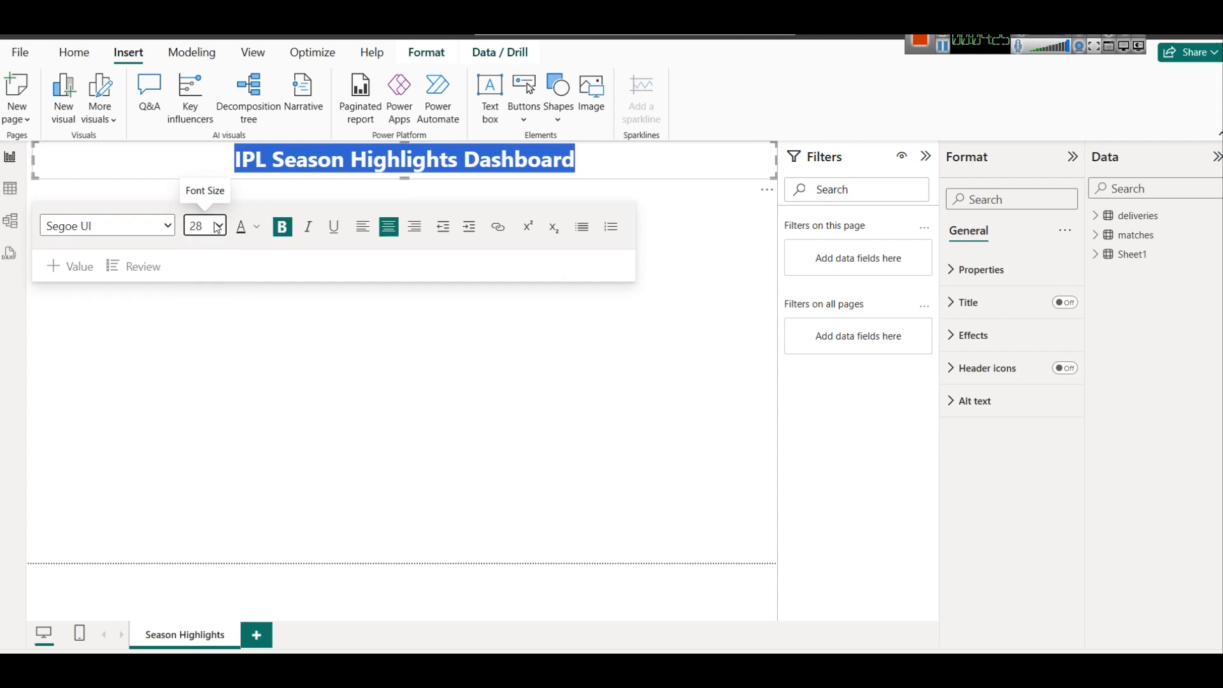
click(264, 230)
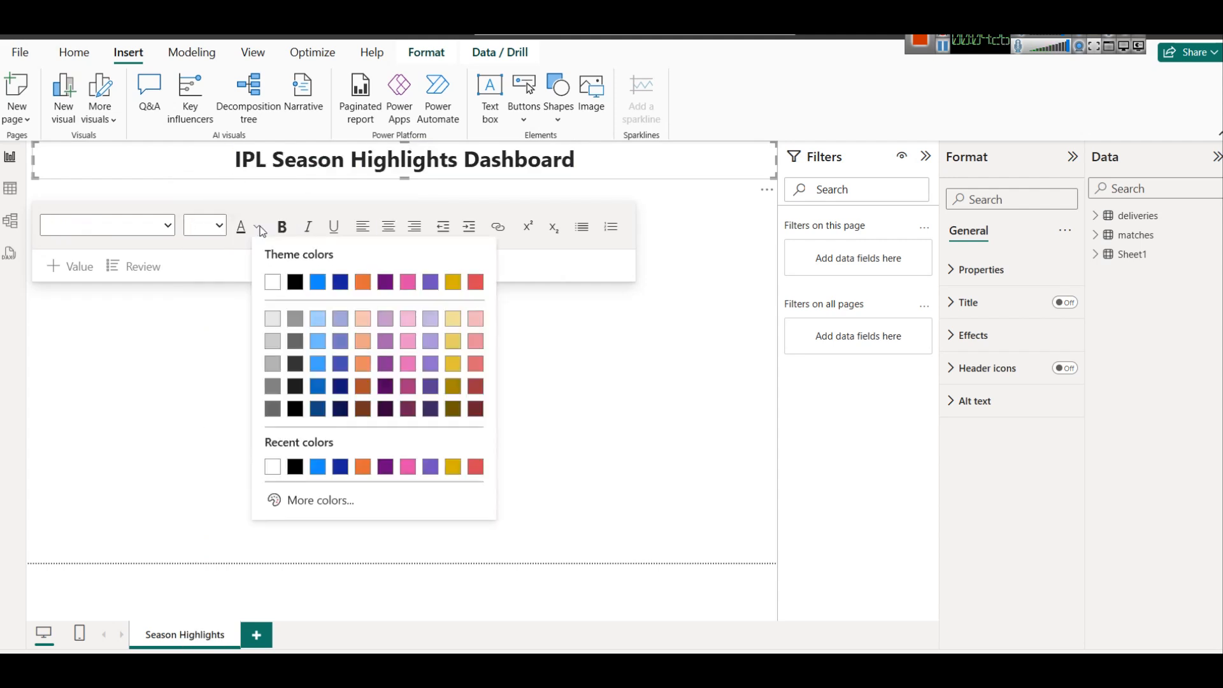
click(320, 412)
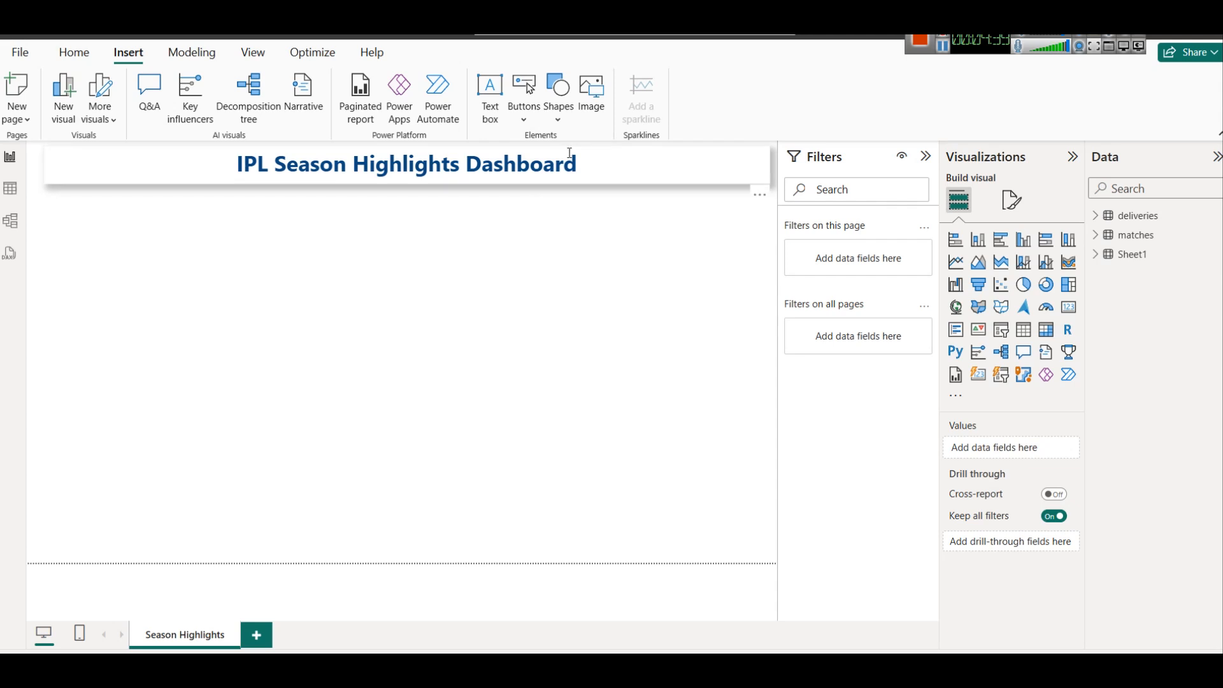
Place the team-logos image below the title.
click(587, 94)
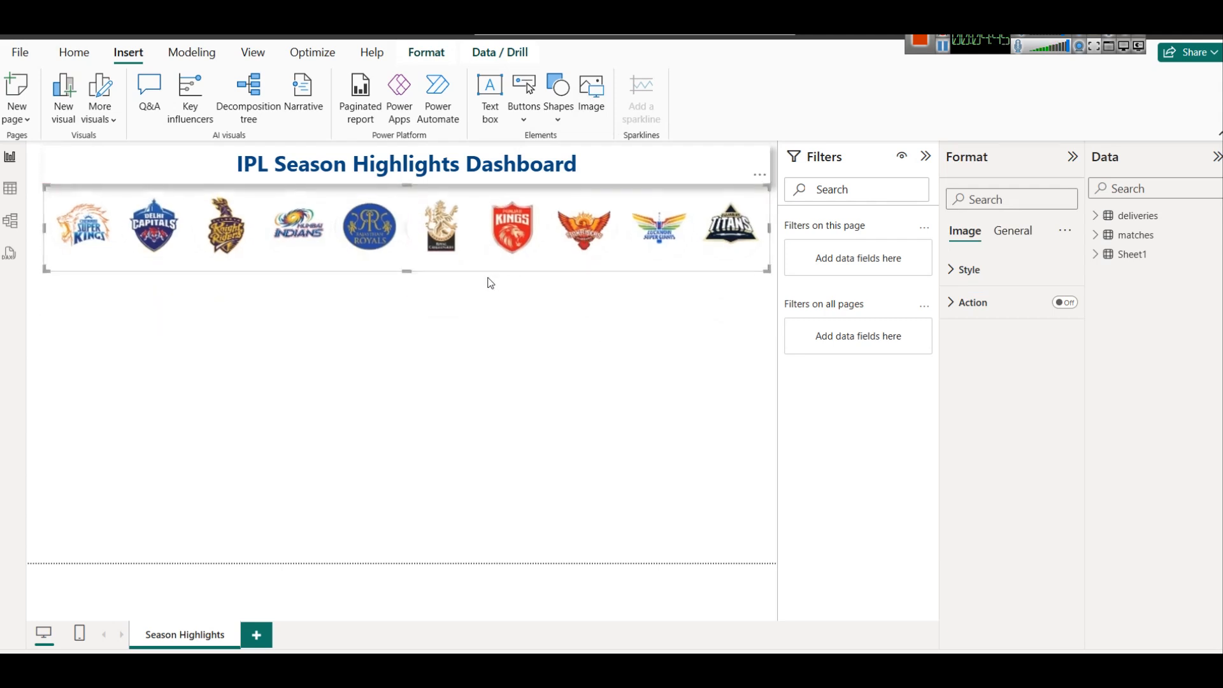
click(410, 274)
click(87, 266)
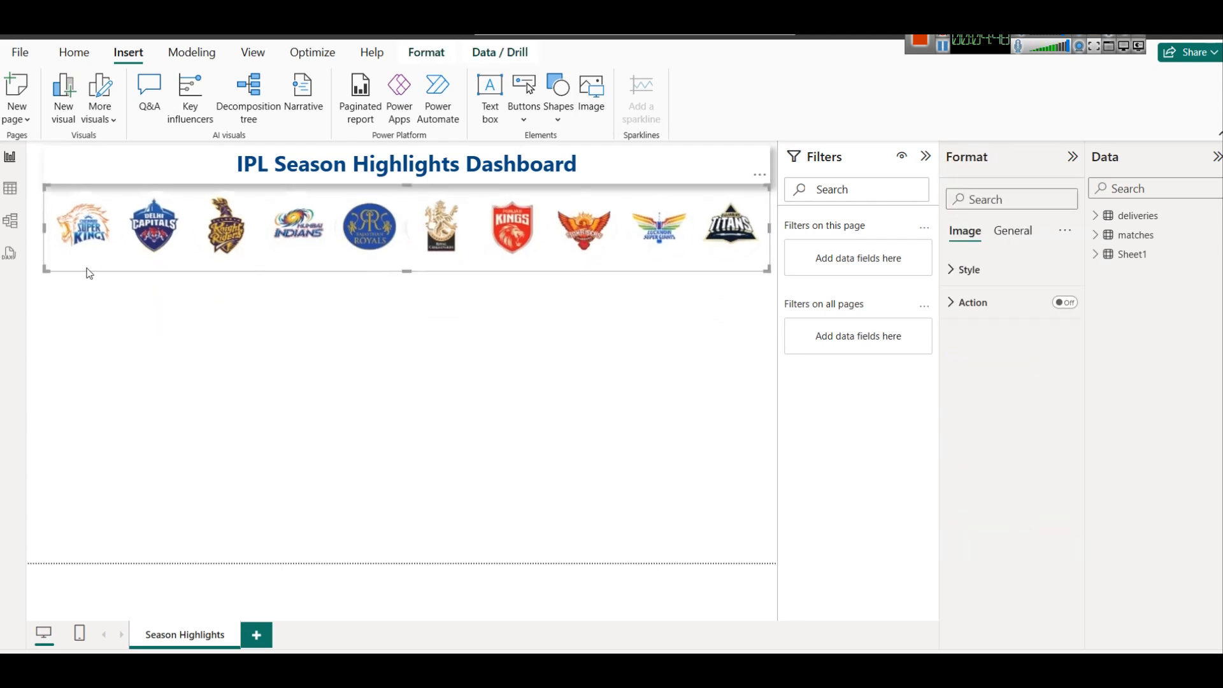
Hide the Filters pane and shrink the logos image into a narrower strip under the title.
click(926, 158)
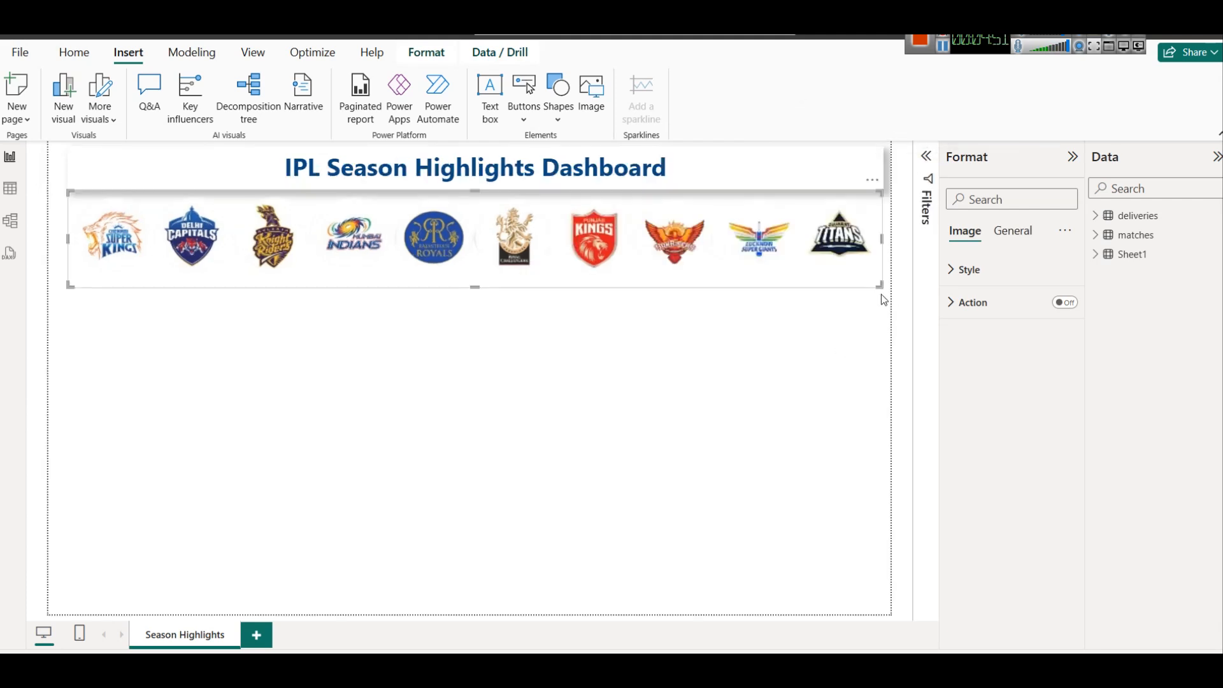
drag(881, 294, 804, 239)
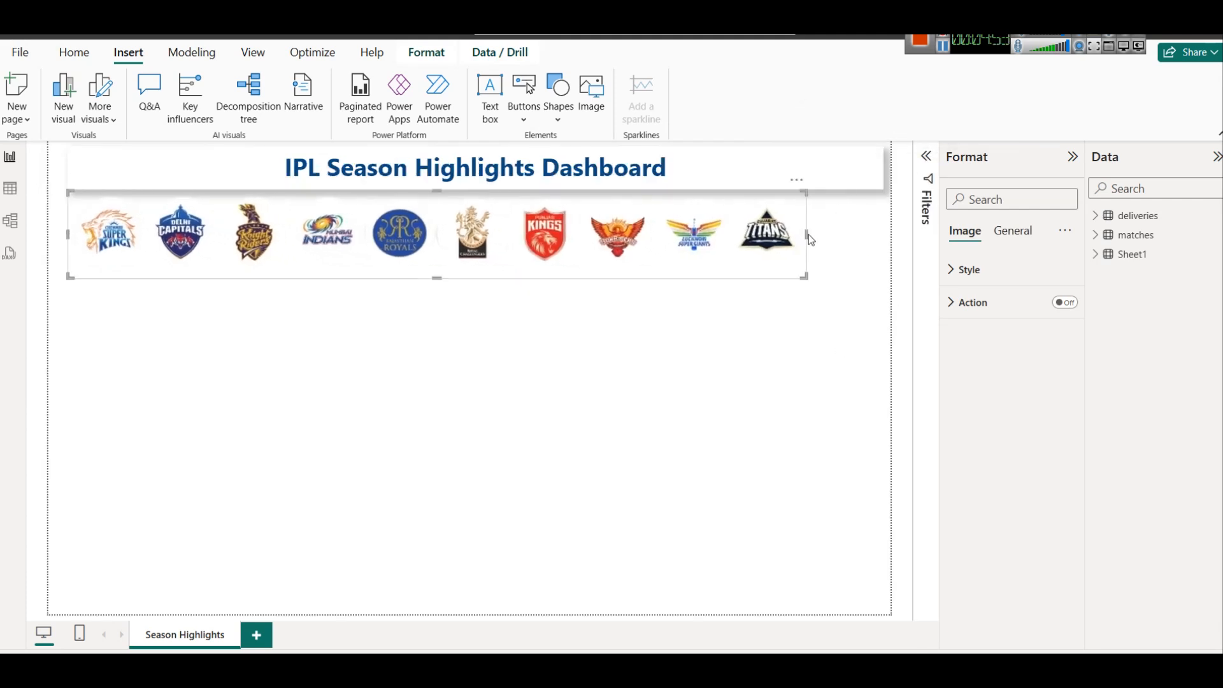
drag(72, 279, 147, 250)
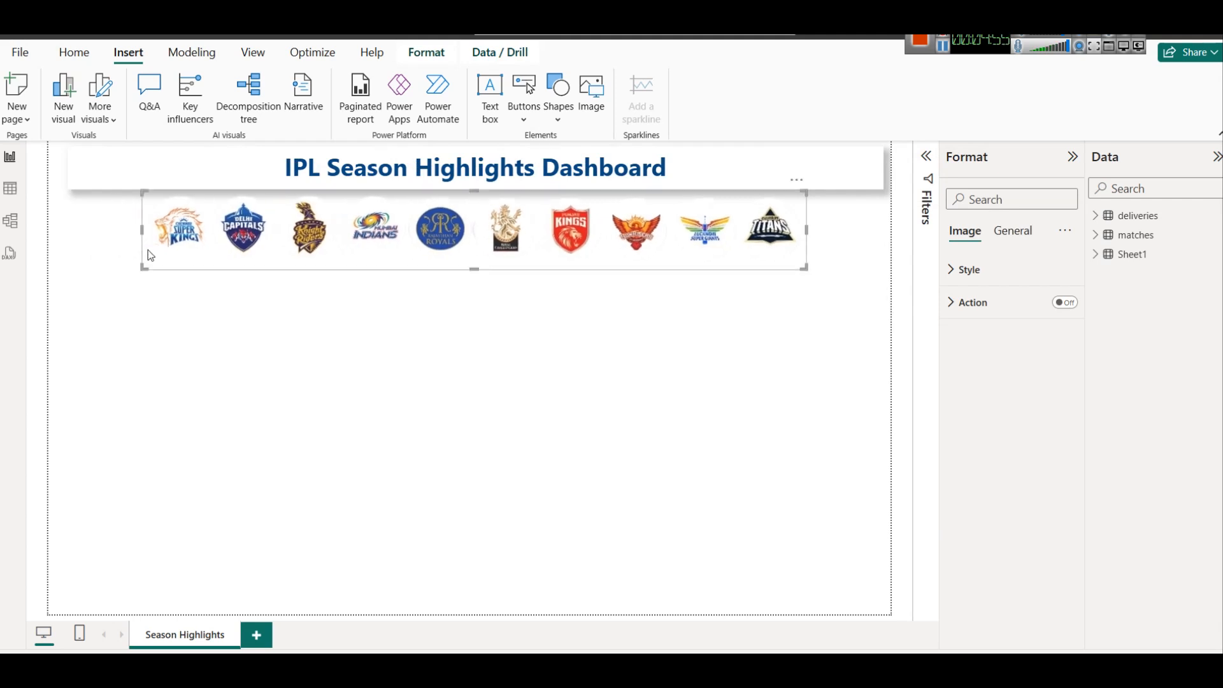
click(531, 356)
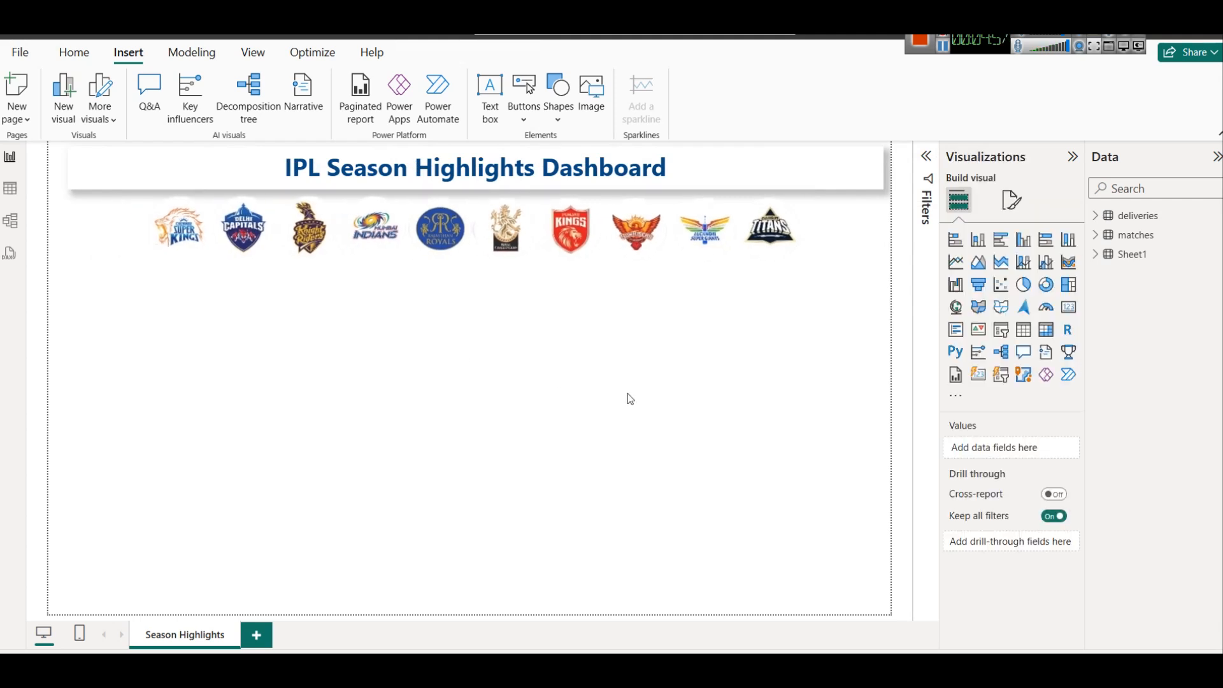
click(1013, 200)
Set the canvas background colour to light grey with 0% transparency.
click(994, 342)
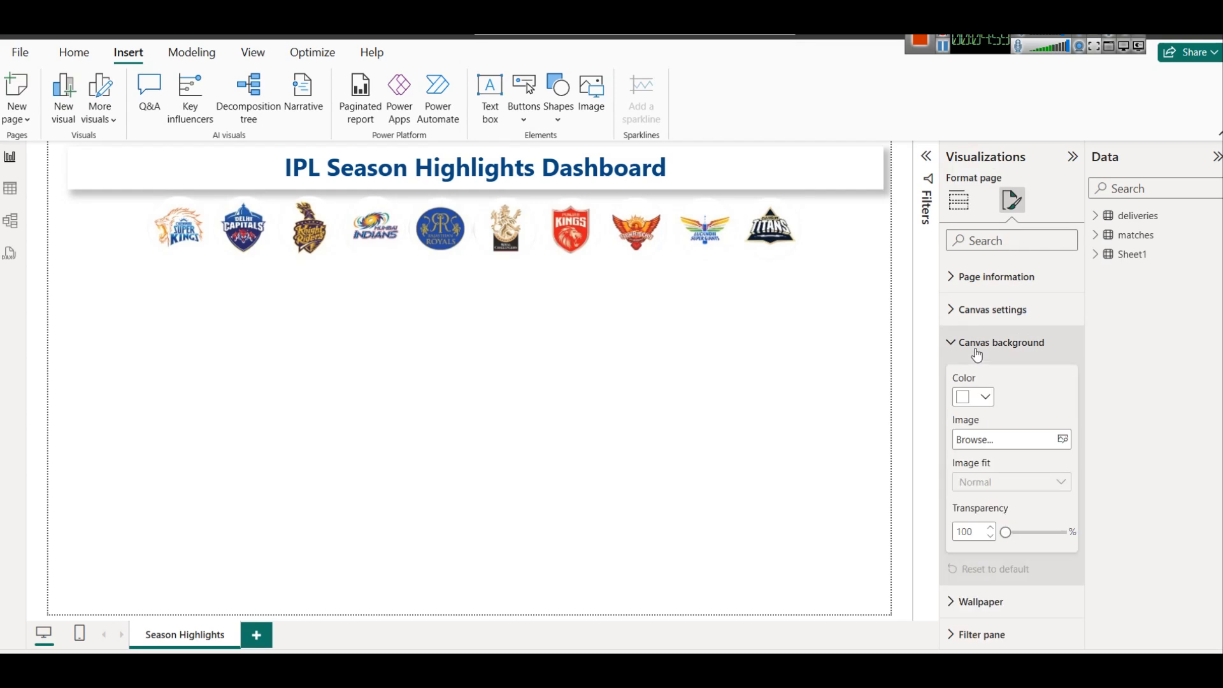
click(985, 398)
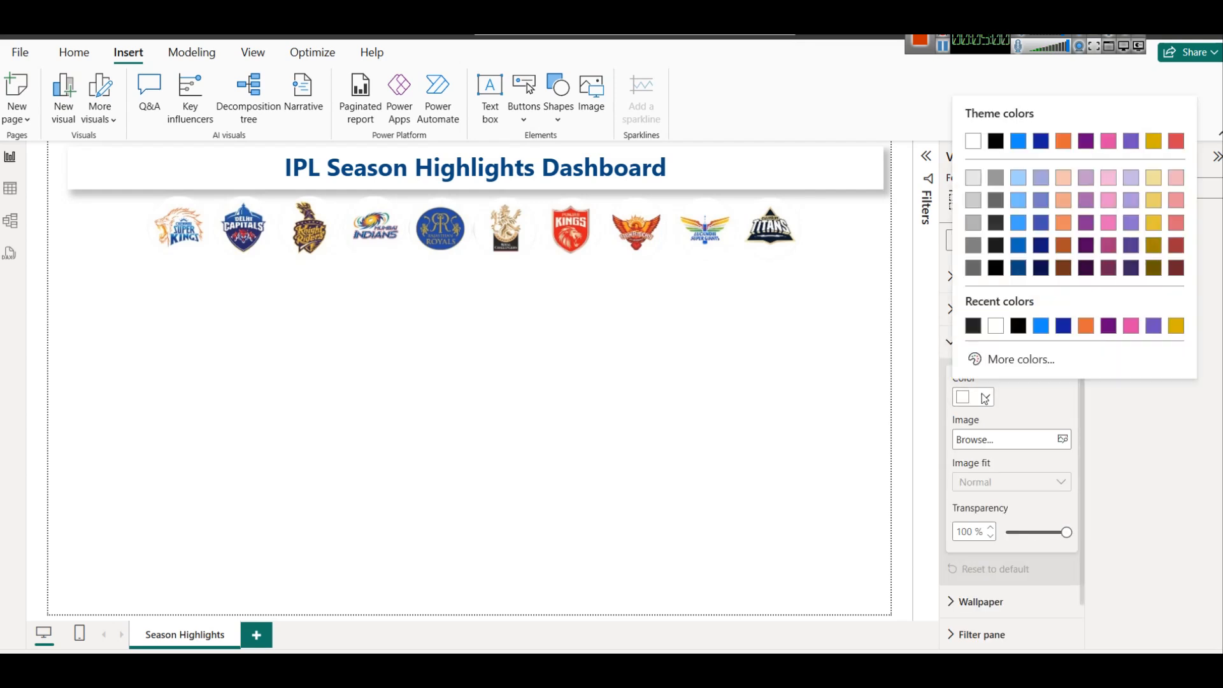
click(973, 178)
drag(1024, 531, 1006, 532)
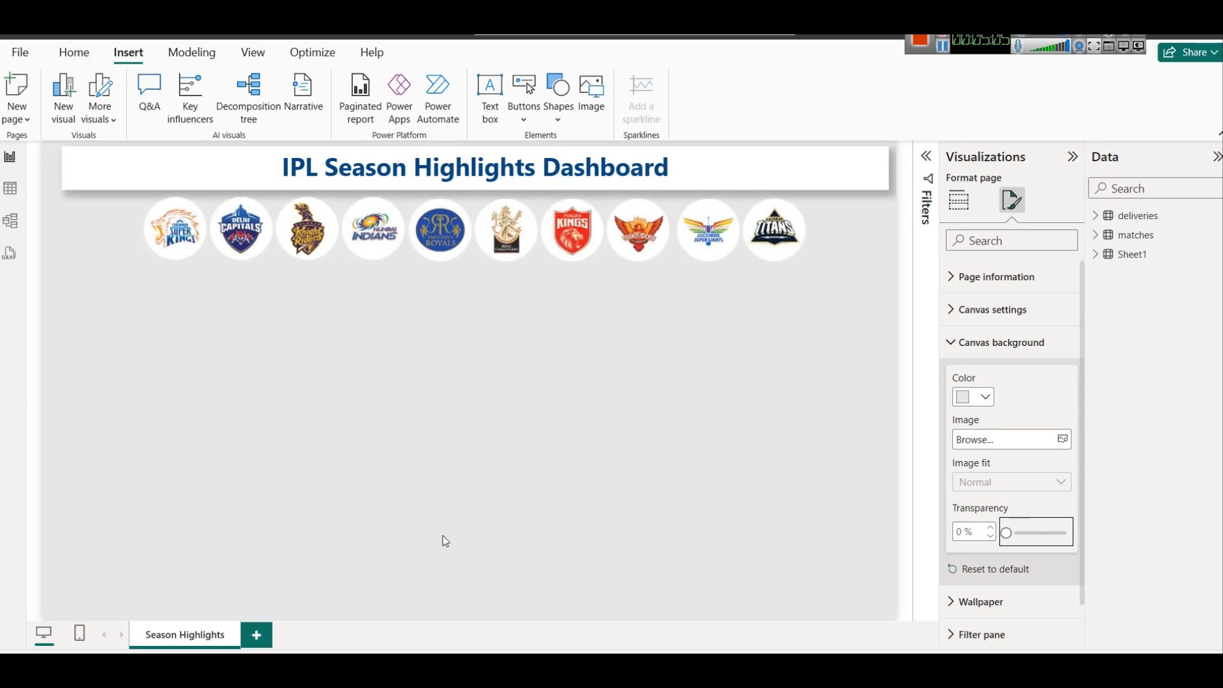
click(450, 446)
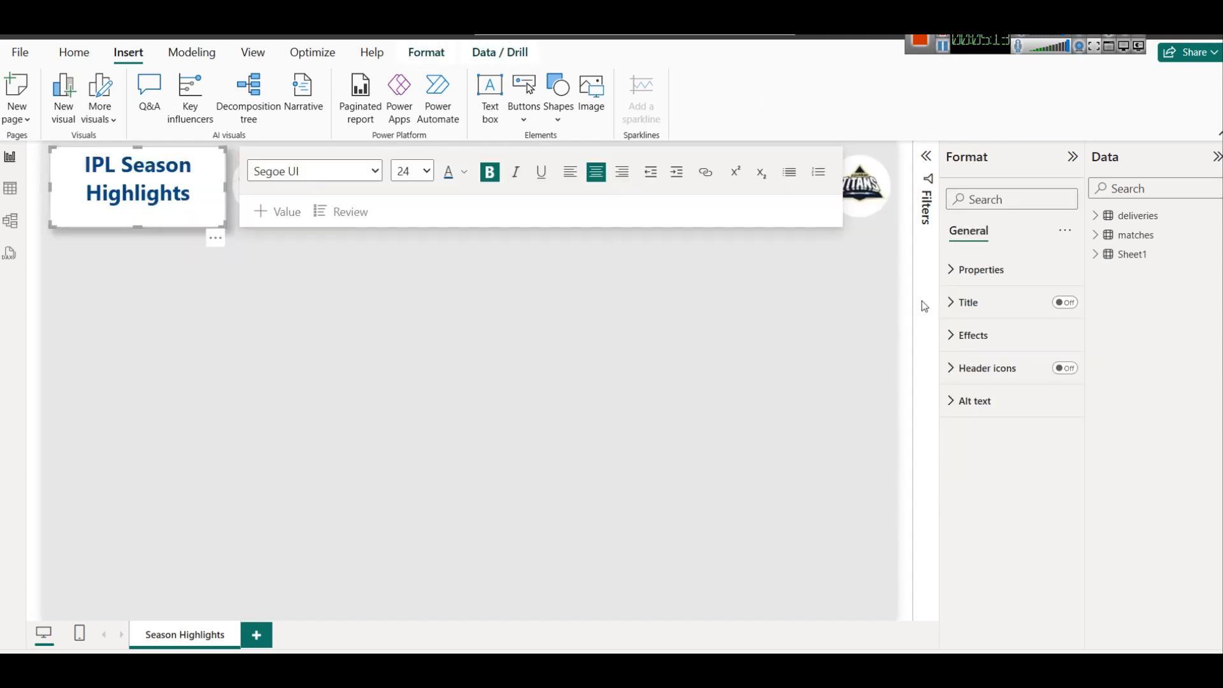
Give the title box a white visual border and 15 px rounded corners.
click(974, 336)
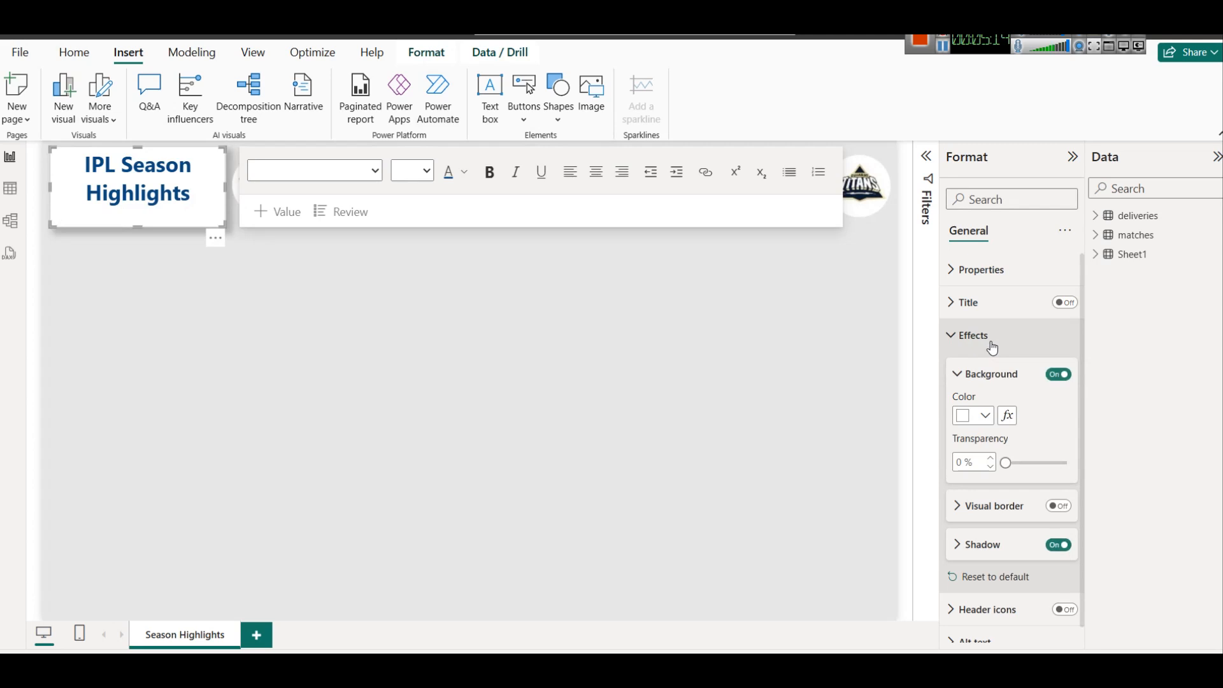
click(1021, 514)
click(1059, 506)
click(974, 547)
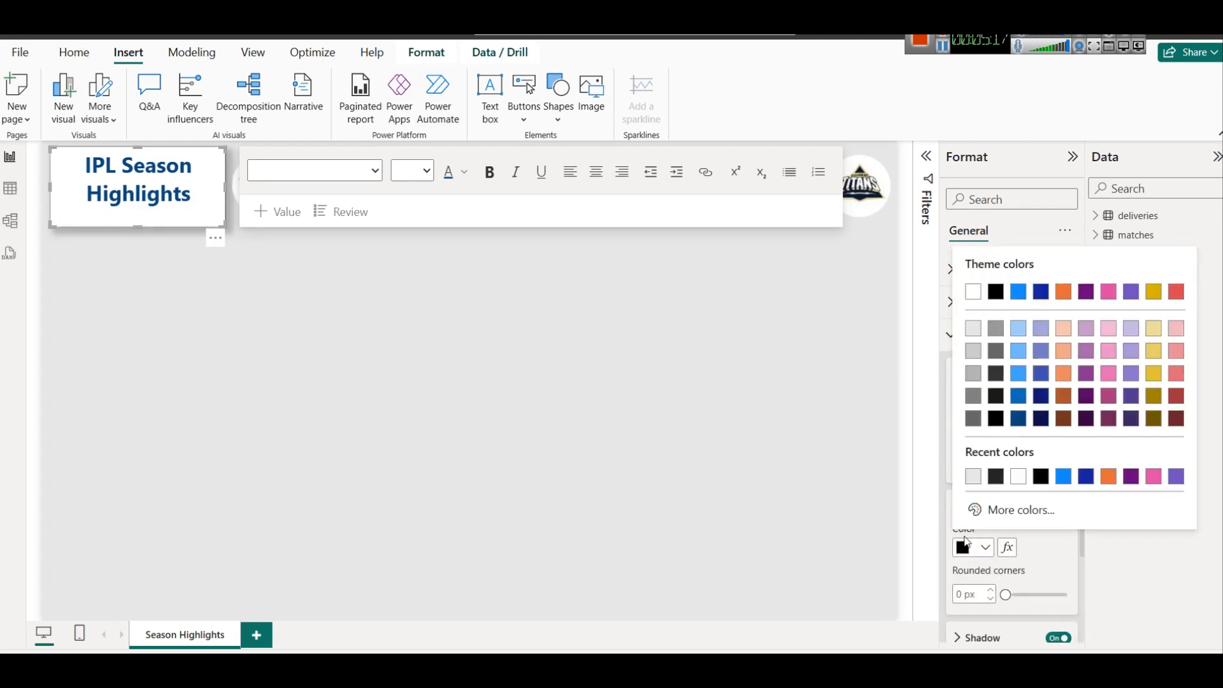
click(972, 291)
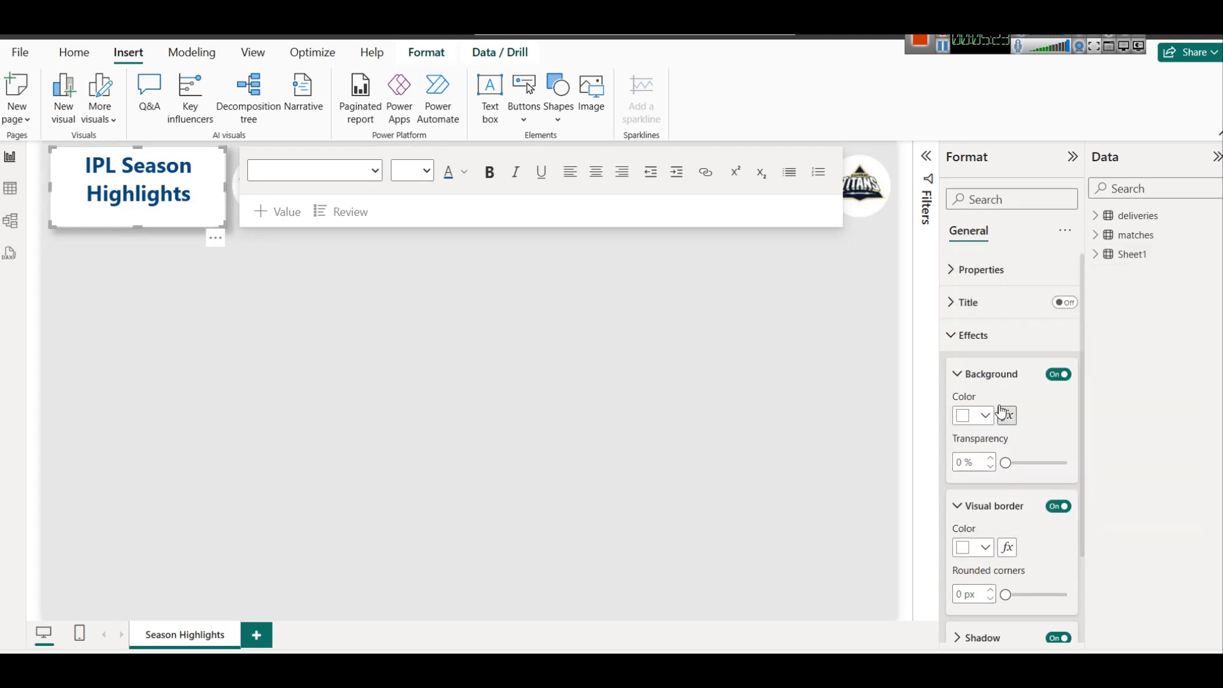
scroll(994, 494, down, 2)
click(959, 485)
text(15)
Review the finished title, then select the 'Matches played per season' line in the dashboard notes.
click(539, 382)
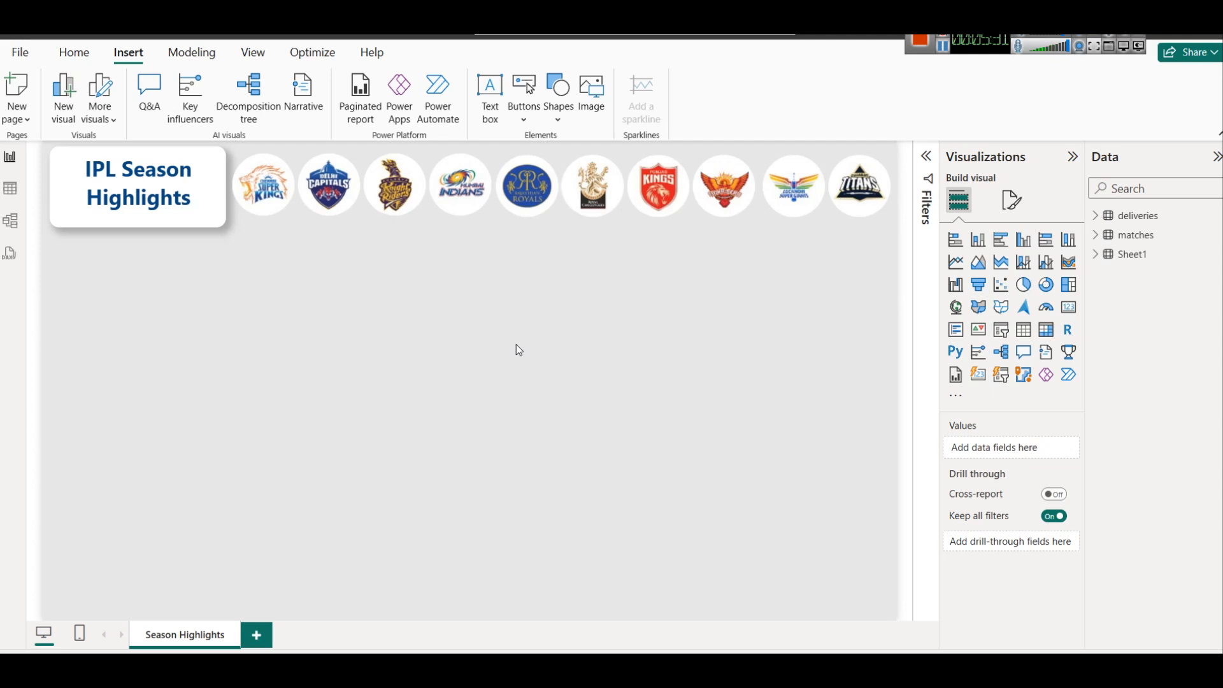
click(943, 48)
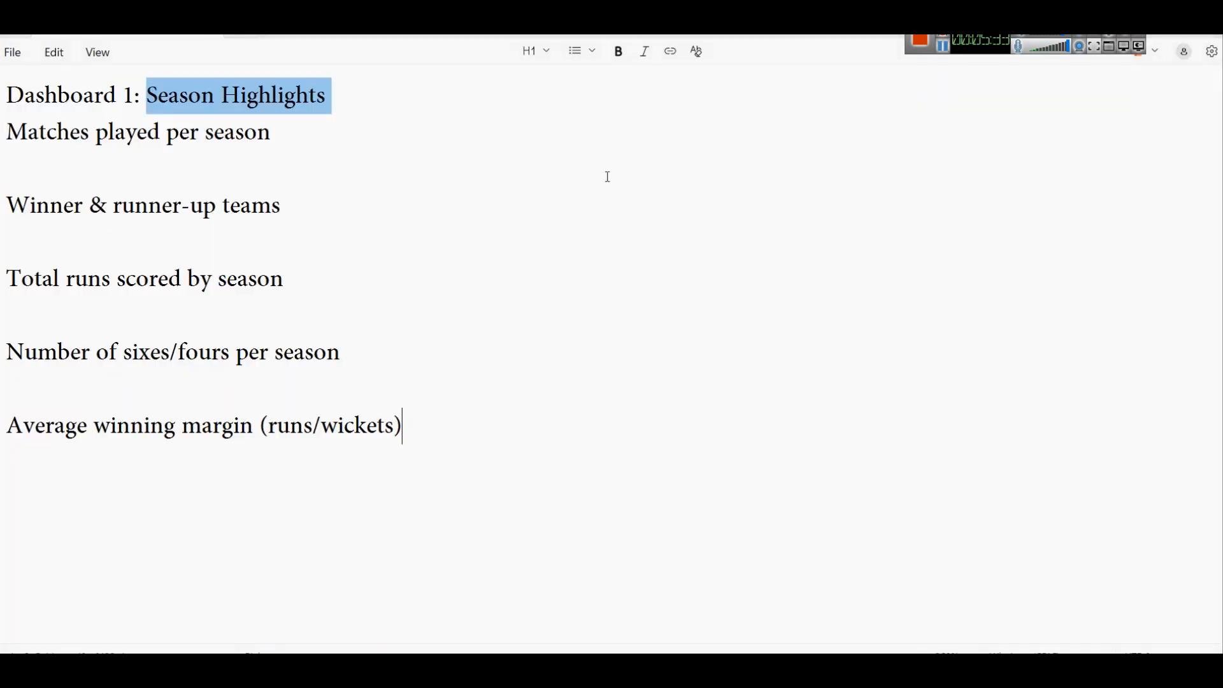
drag(2, 130, 325, 124)
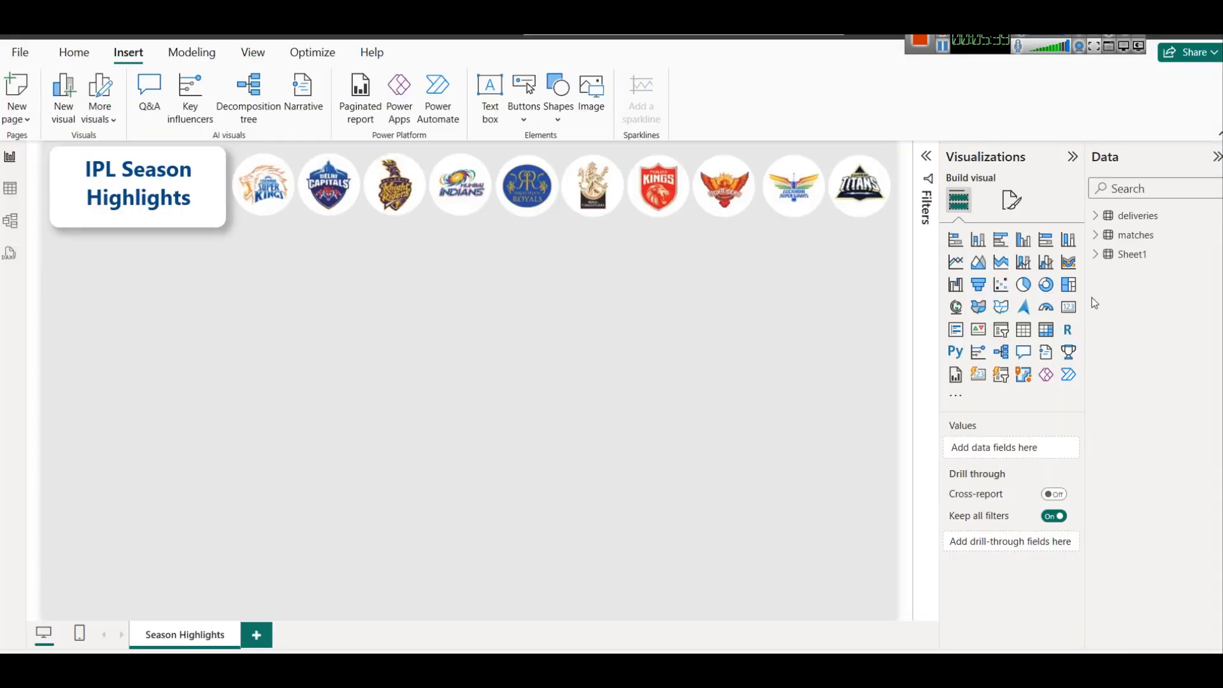
Inspect the matches table's season values, 2008 onward, in Table view, then return to the report.
click(1095, 235)
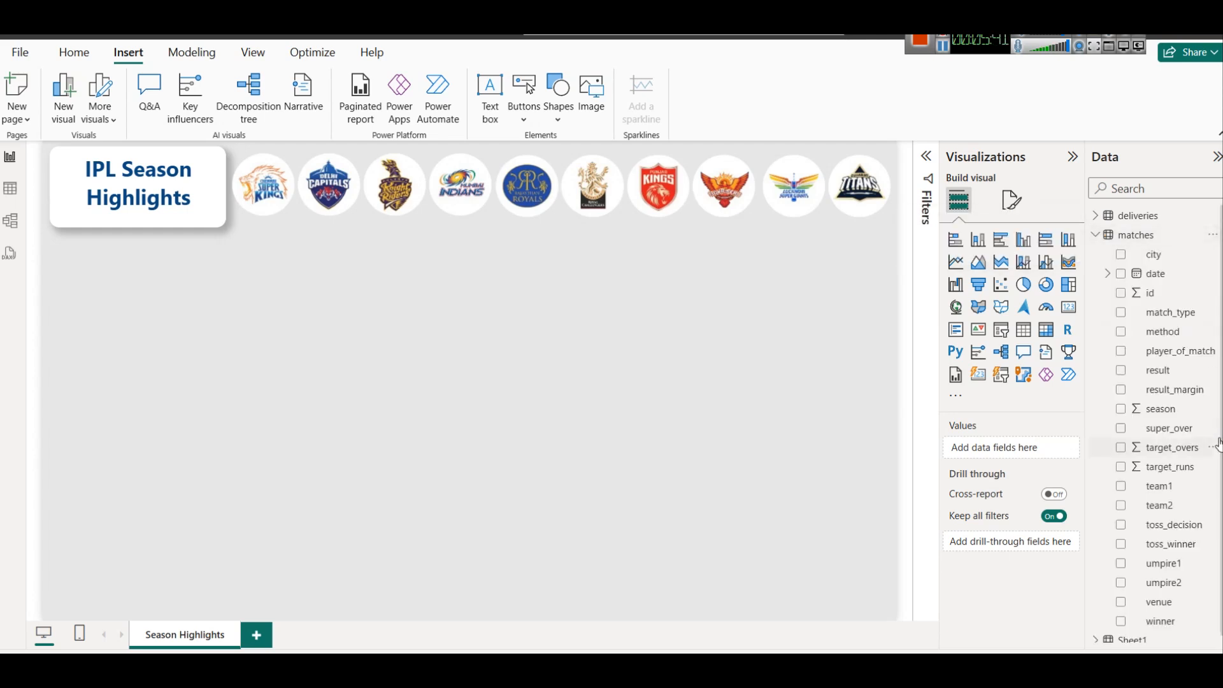
scroll(1209, 399, down, 1)
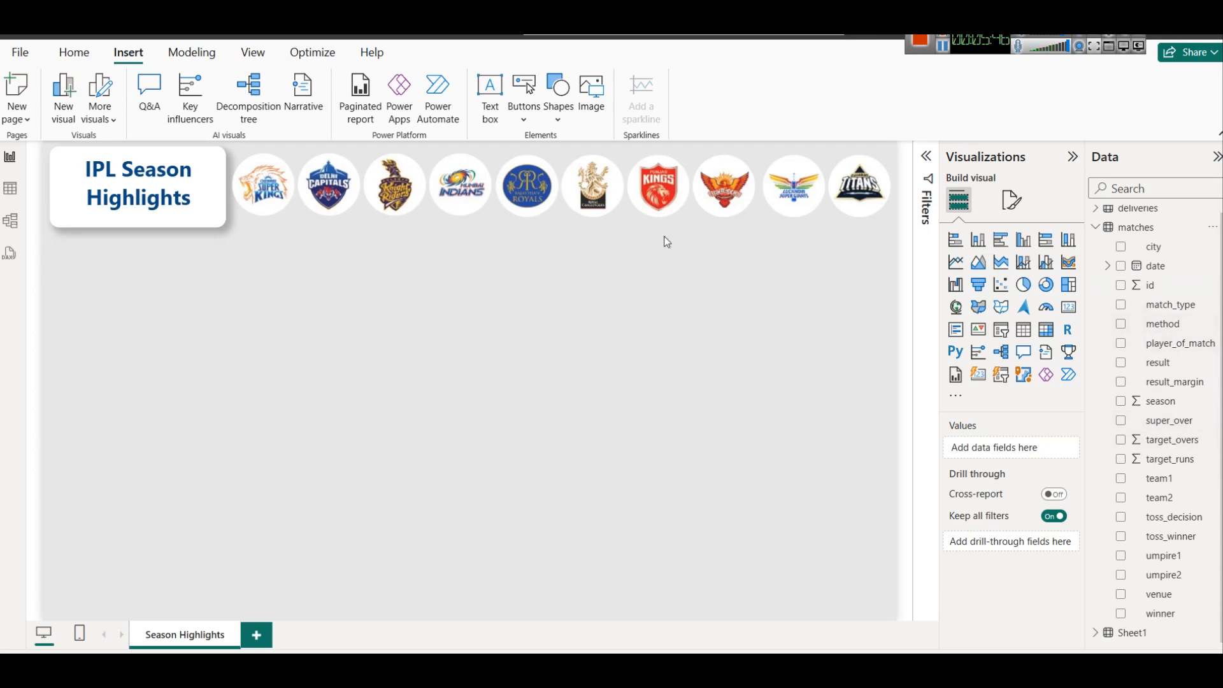
click(10, 188)
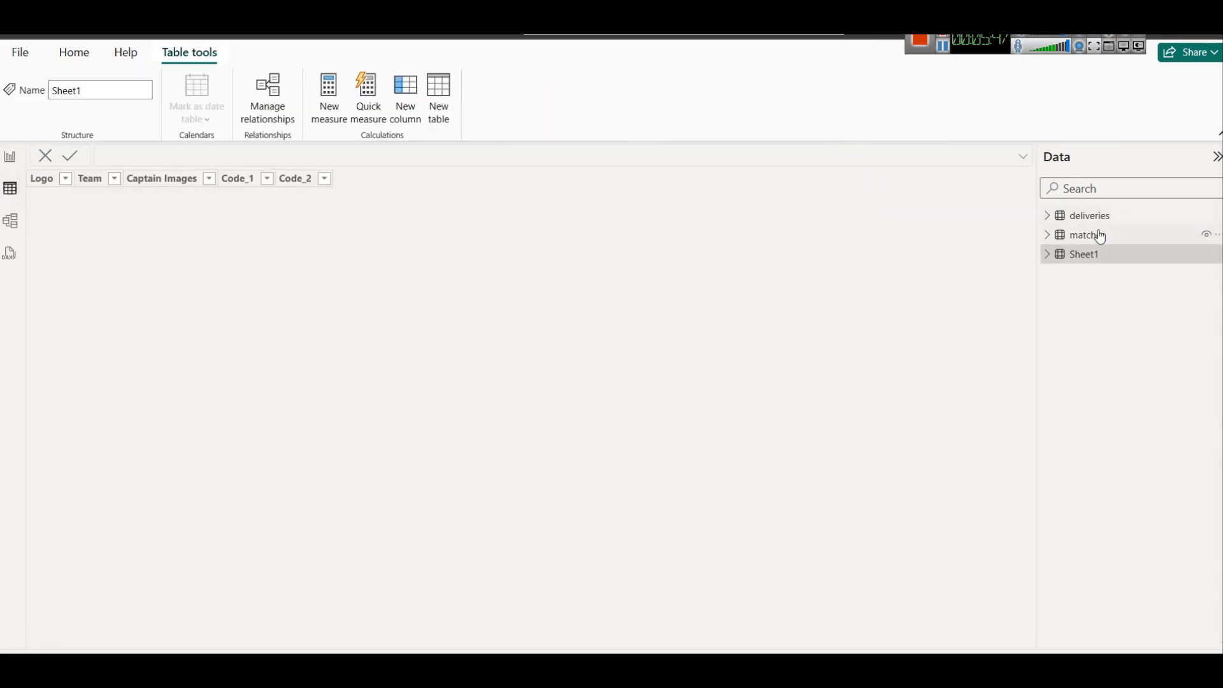
click(1093, 235)
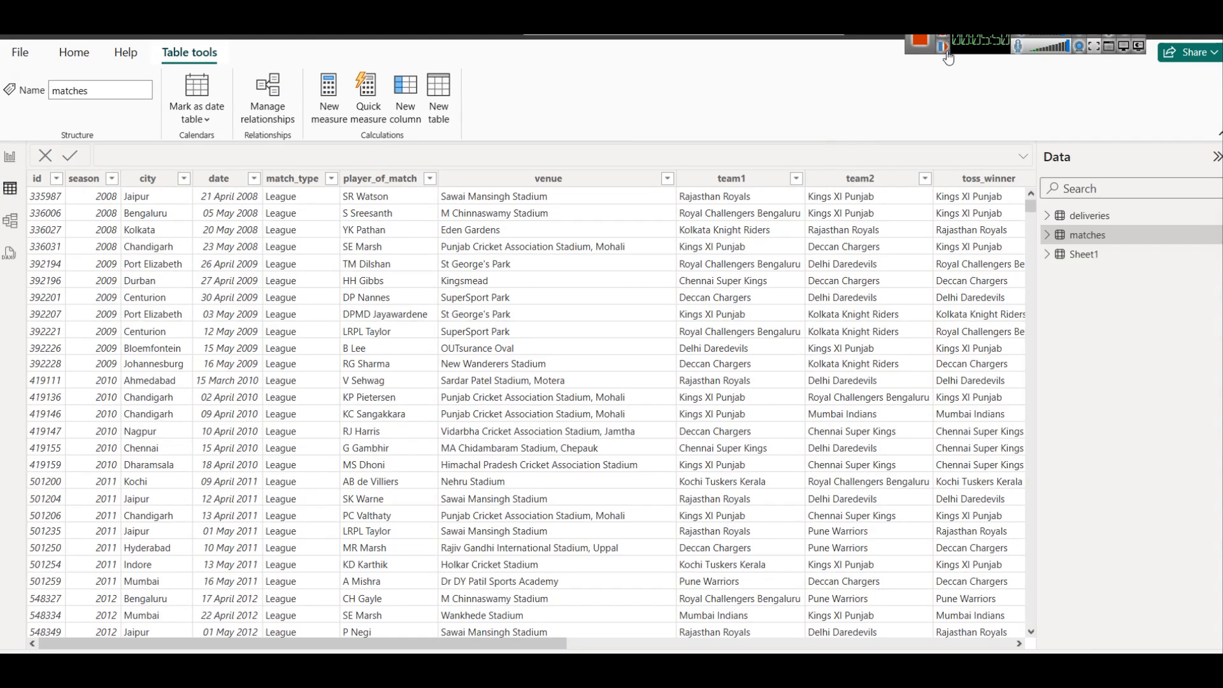
click(104, 181)
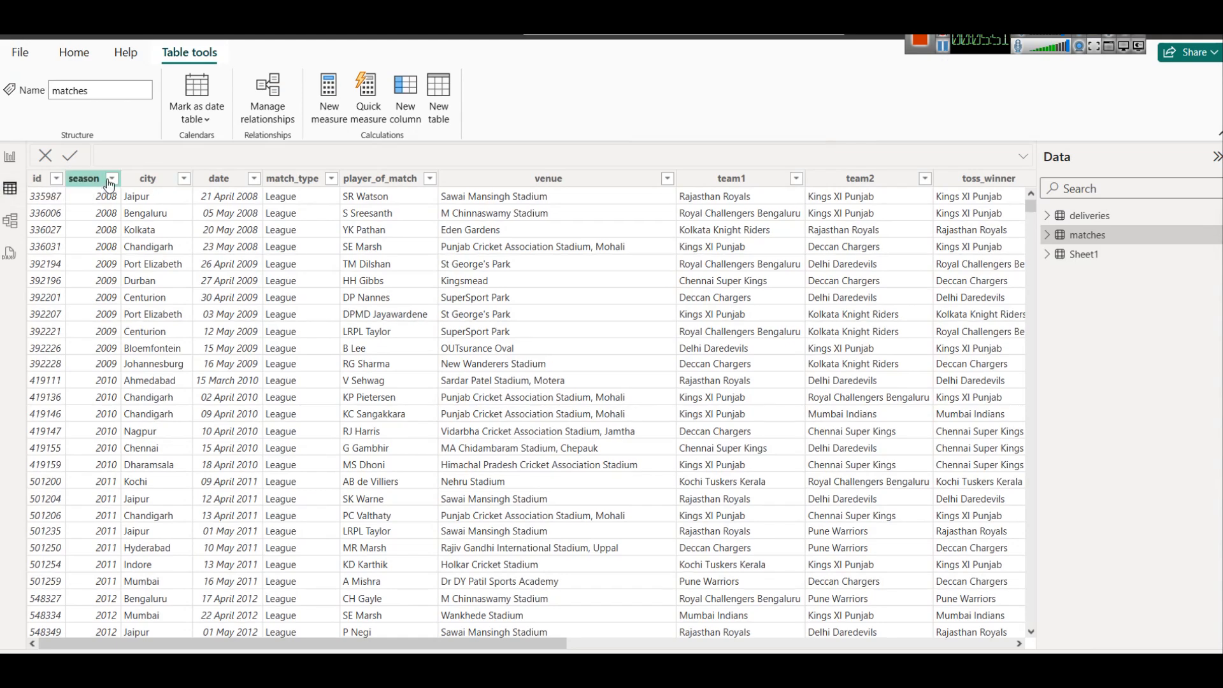
click(111, 179)
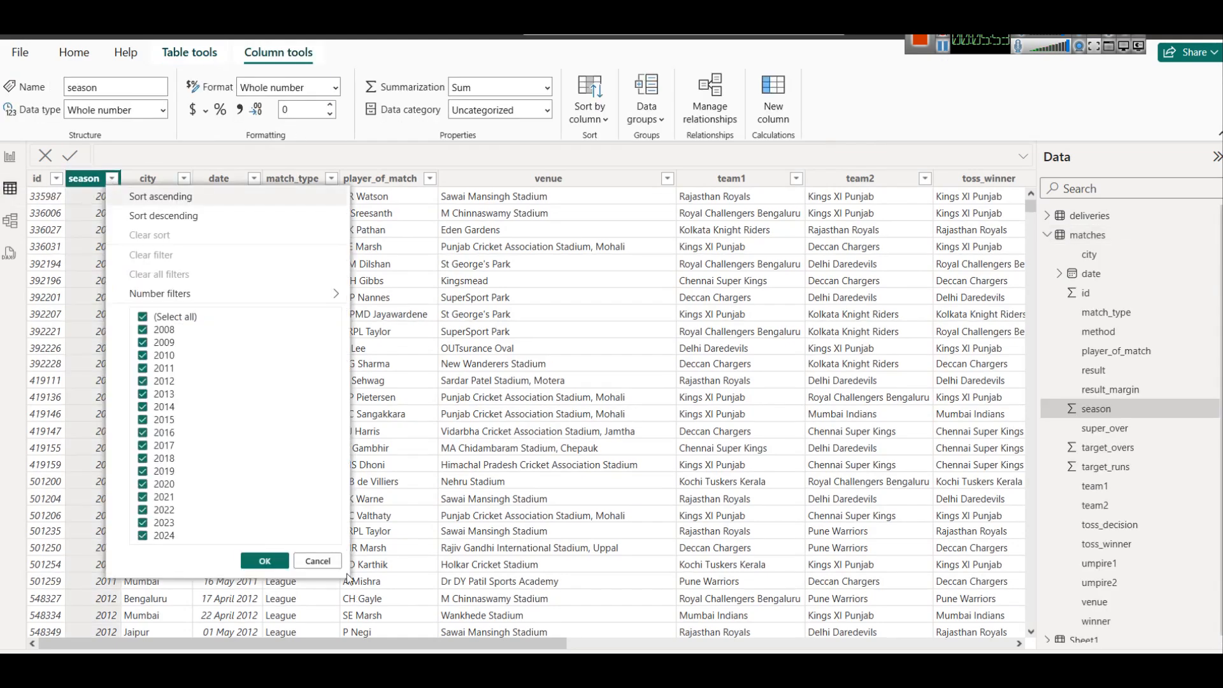
click(326, 560)
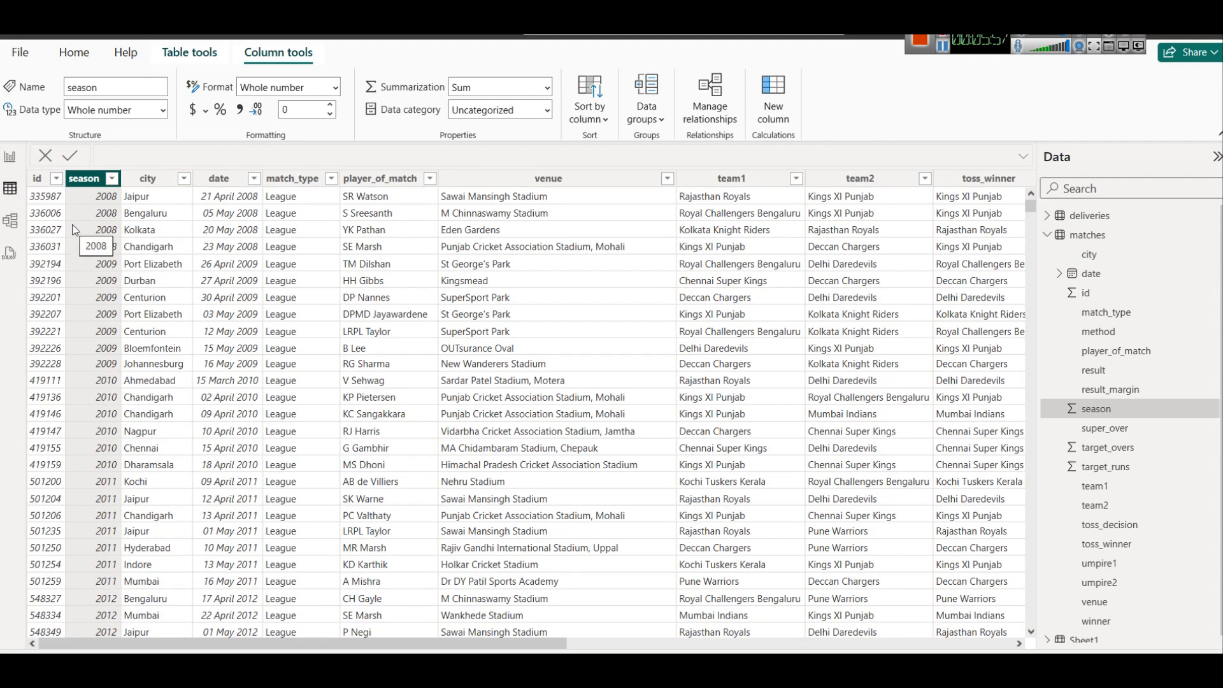
click(11, 158)
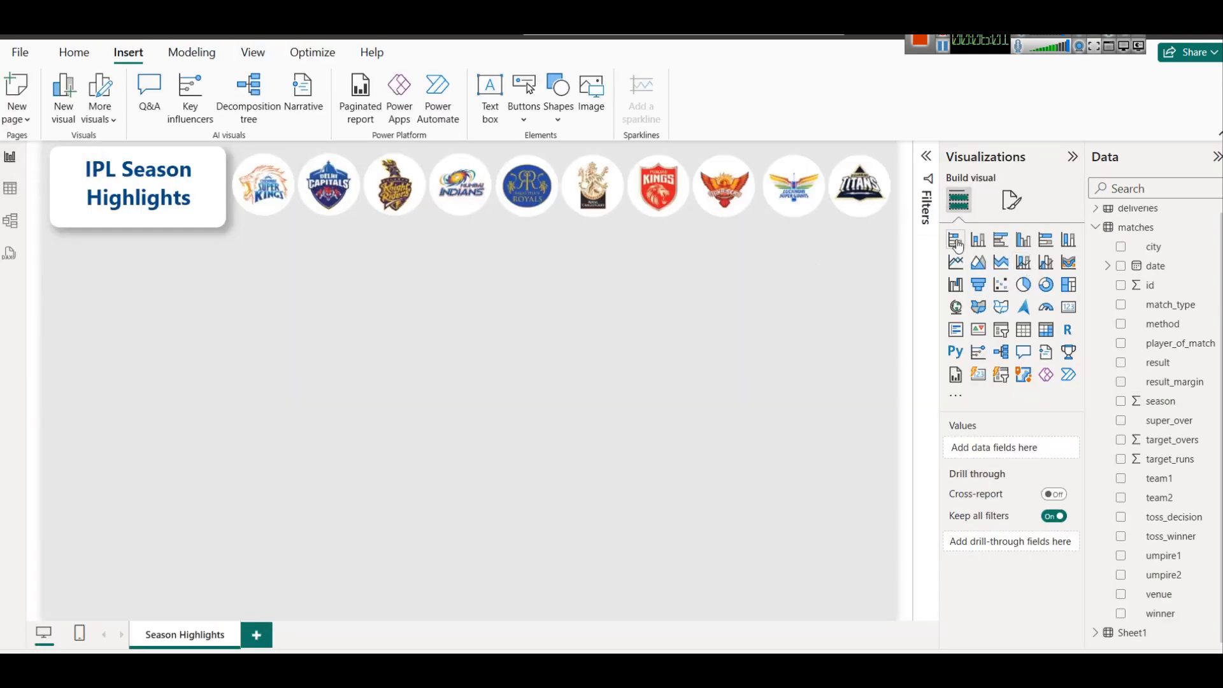
Insert a blank column chart below the title card and enlarge it.
click(978, 240)
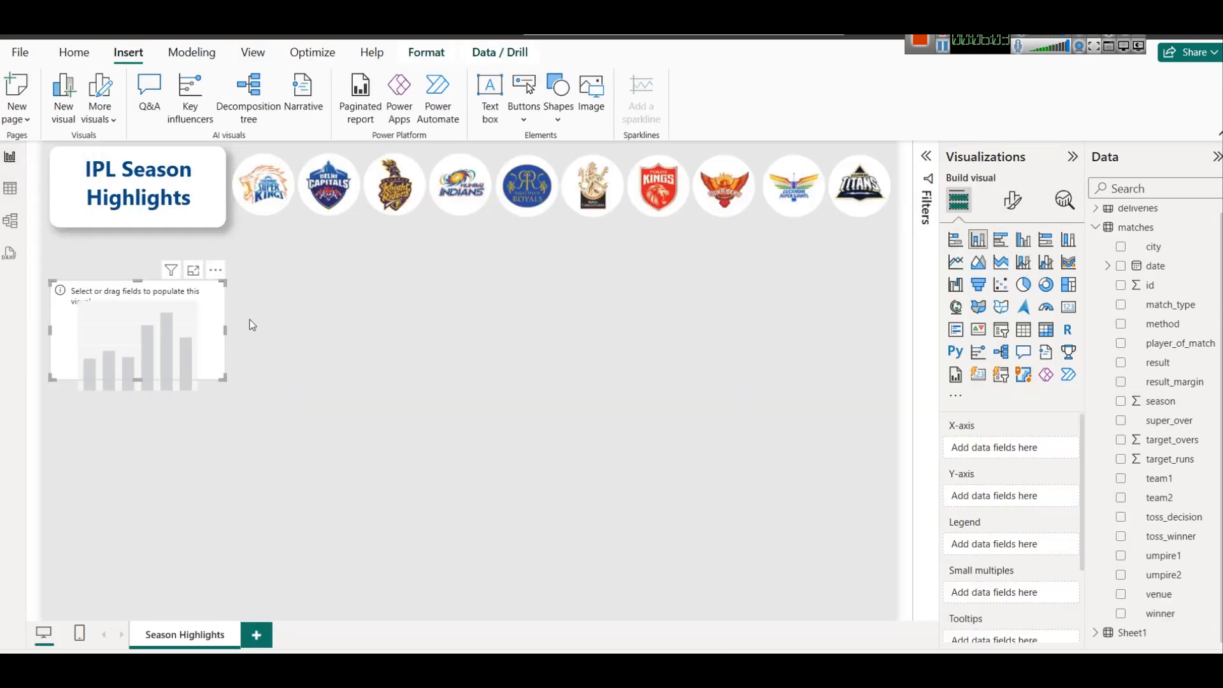
drag(157, 300, 157, 274)
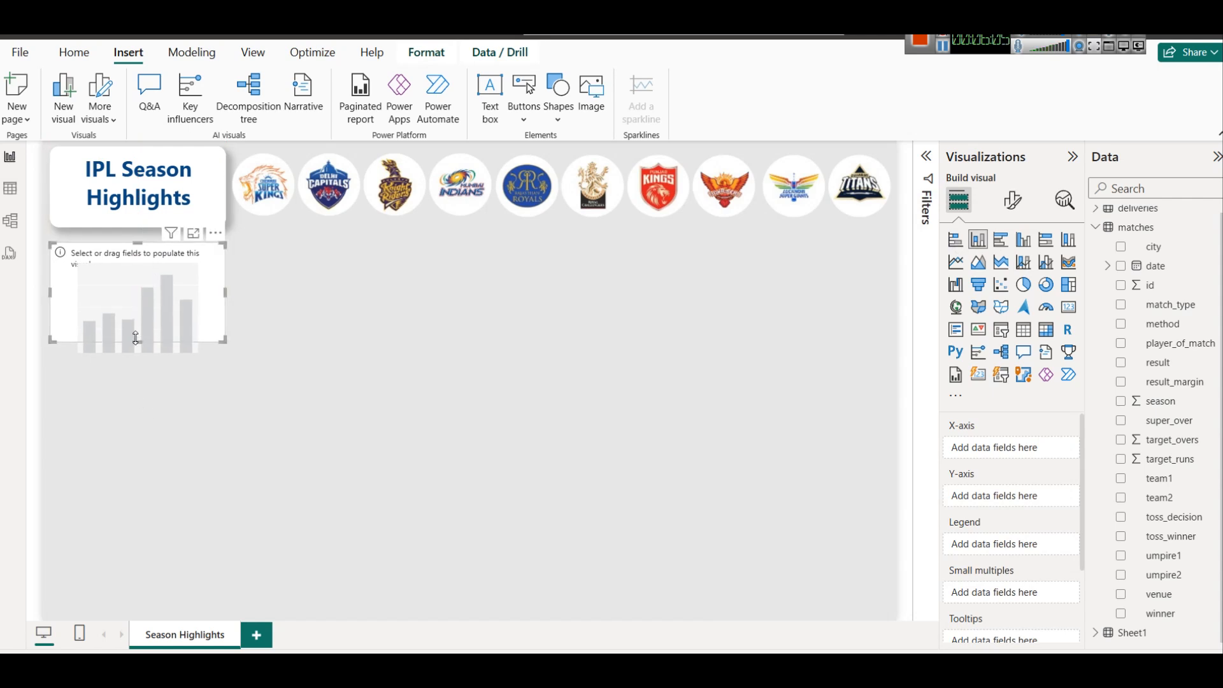
drag(137, 341, 138, 392)
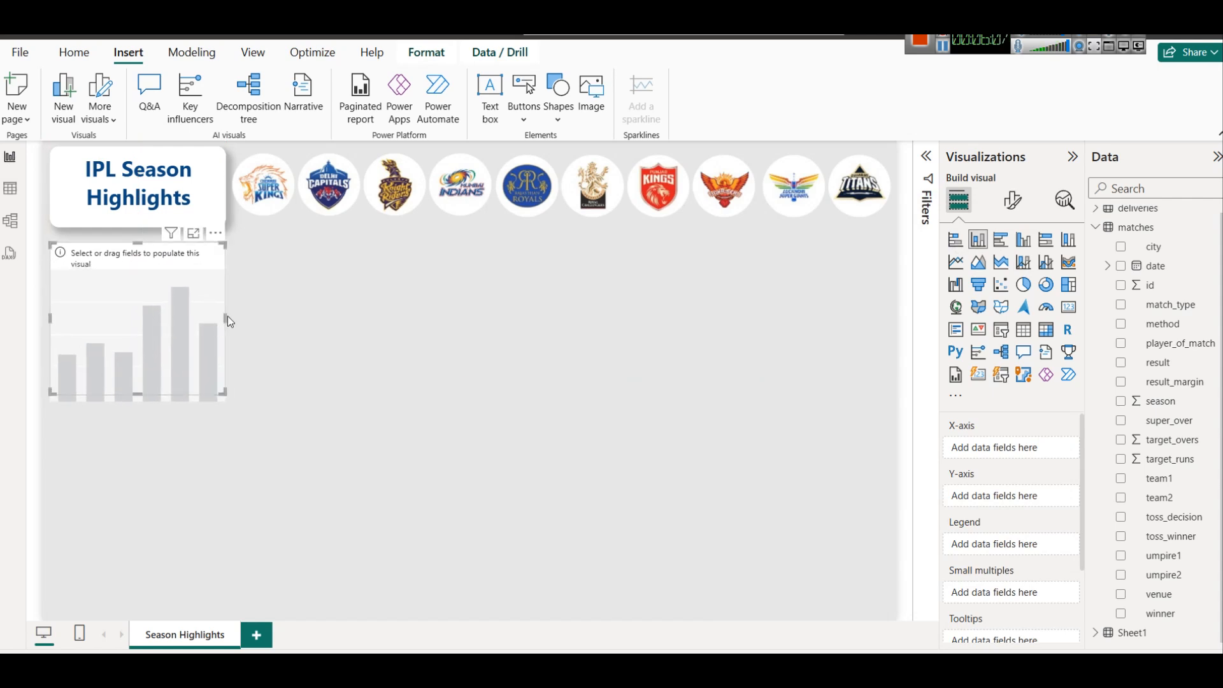
drag(227, 316, 359, 318)
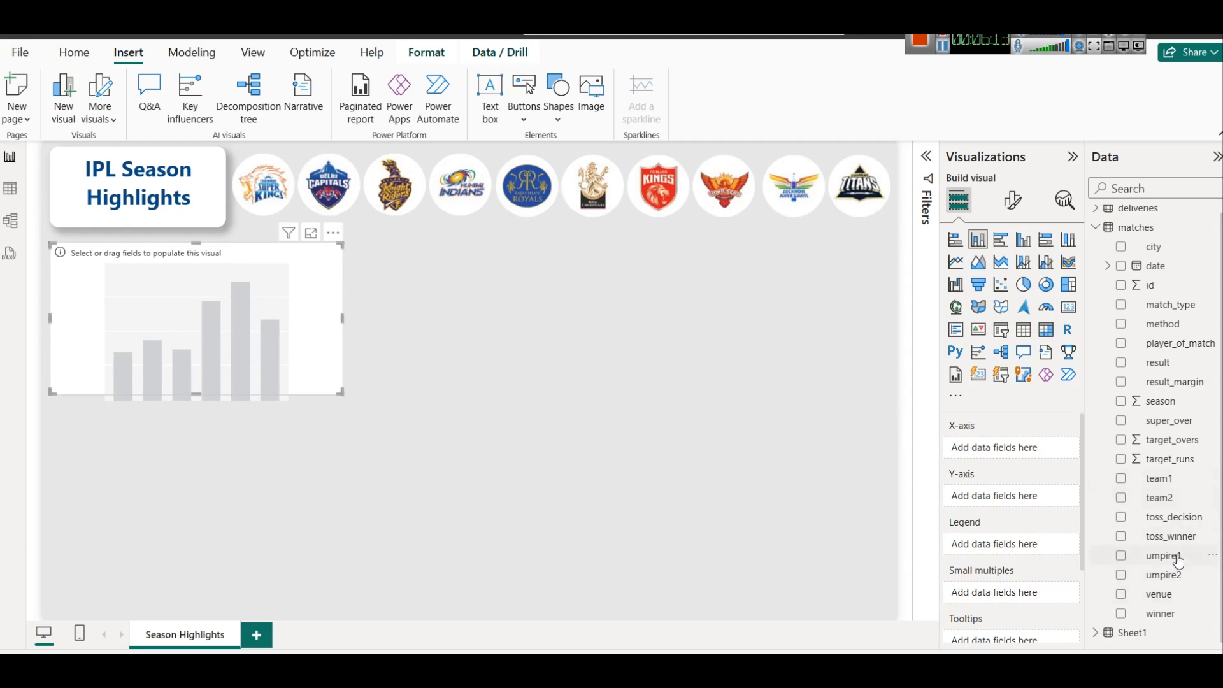
Put the season field on the column chart's X-axis.
click(1129, 189)
text(seas)
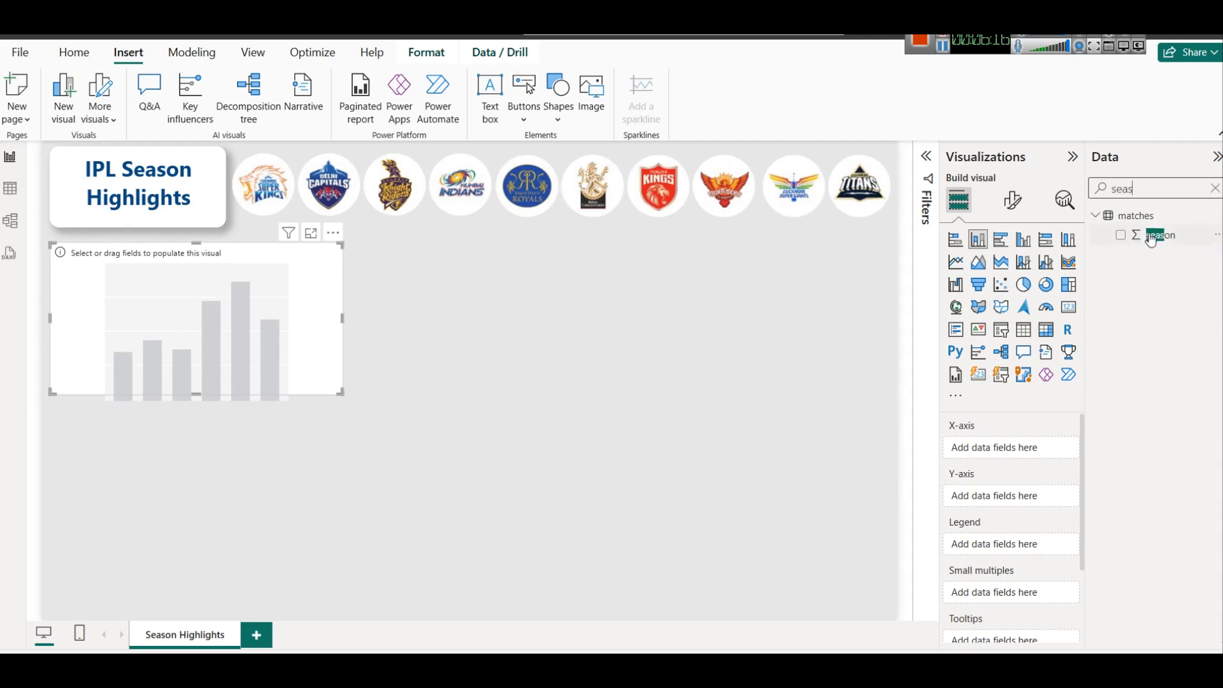
drag(1151, 239, 994, 448)
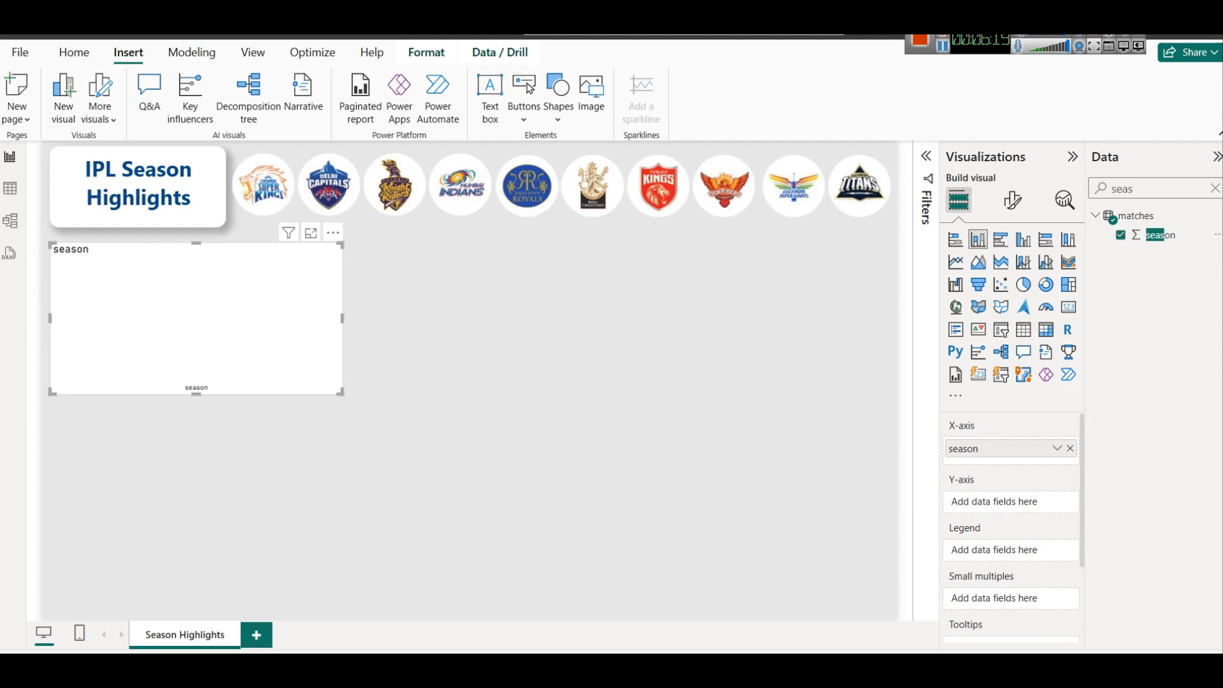
click(1216, 189)
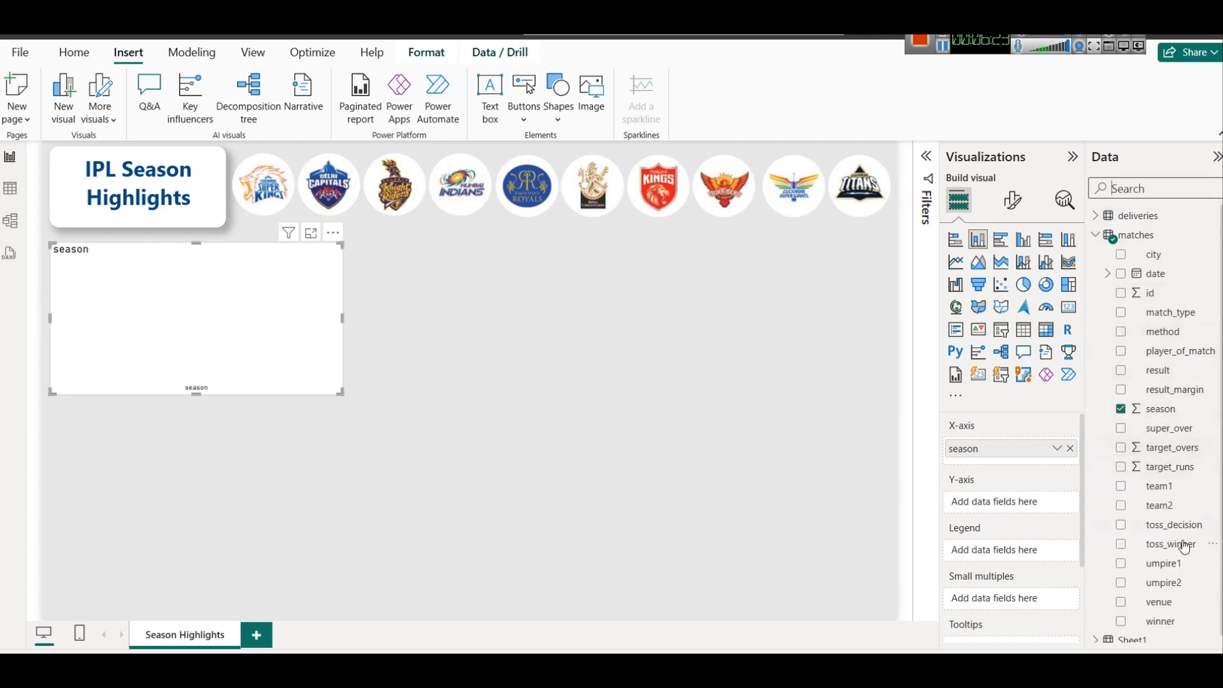
Add match id as the chart's values, aggregated as Count.
scroll(1185, 547, down, 1)
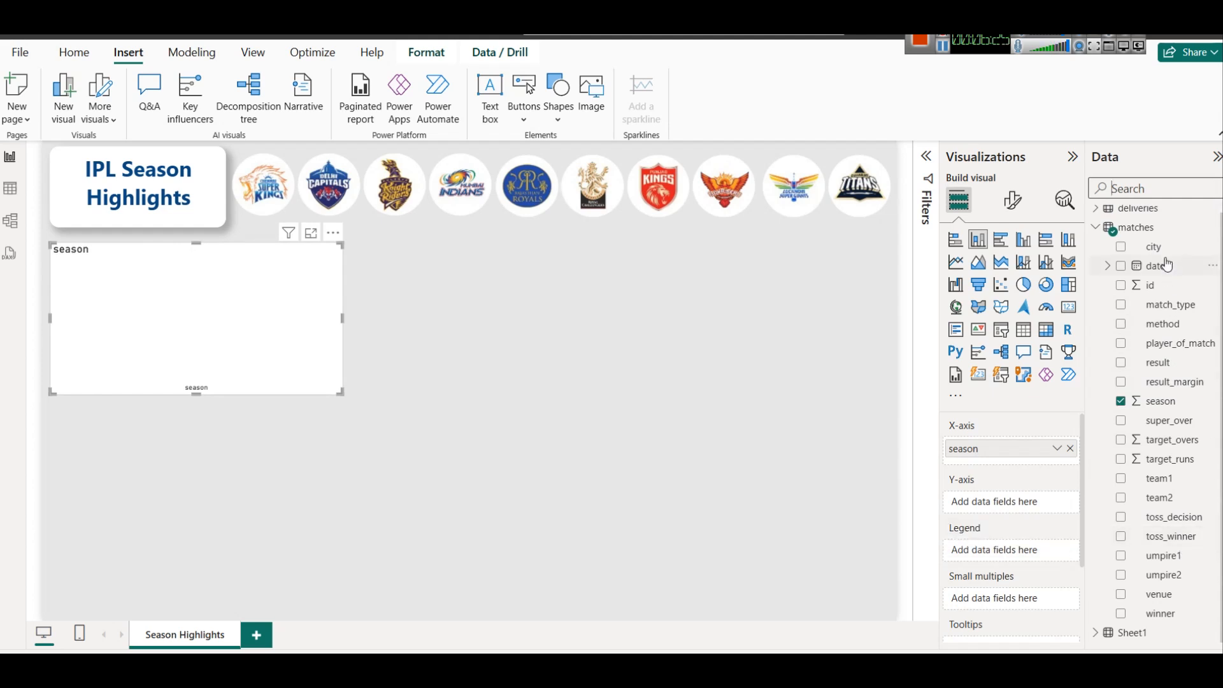
drag(1150, 285, 1012, 503)
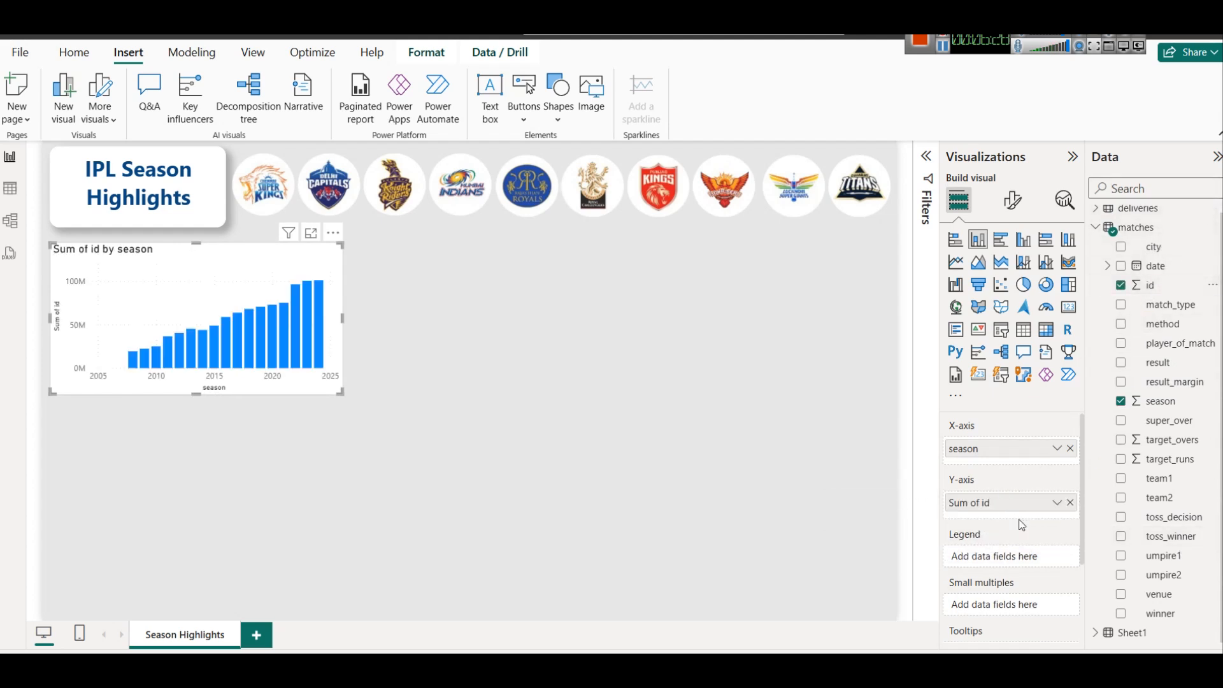
click(1057, 503)
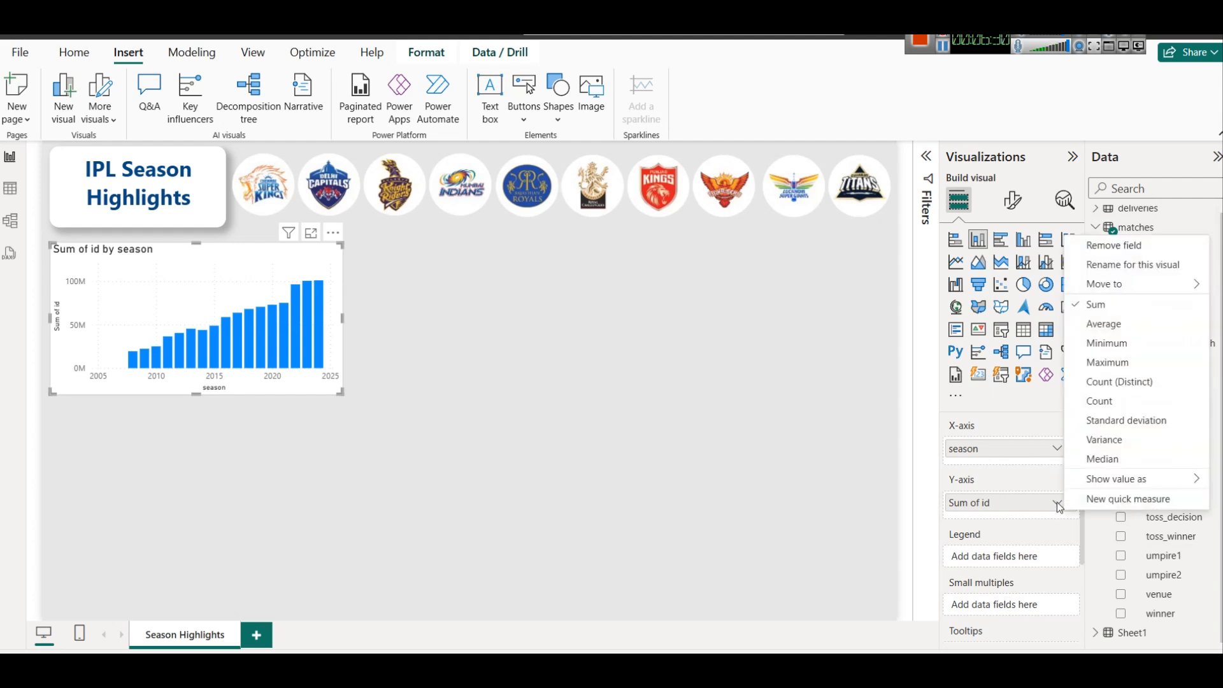
click(1110, 401)
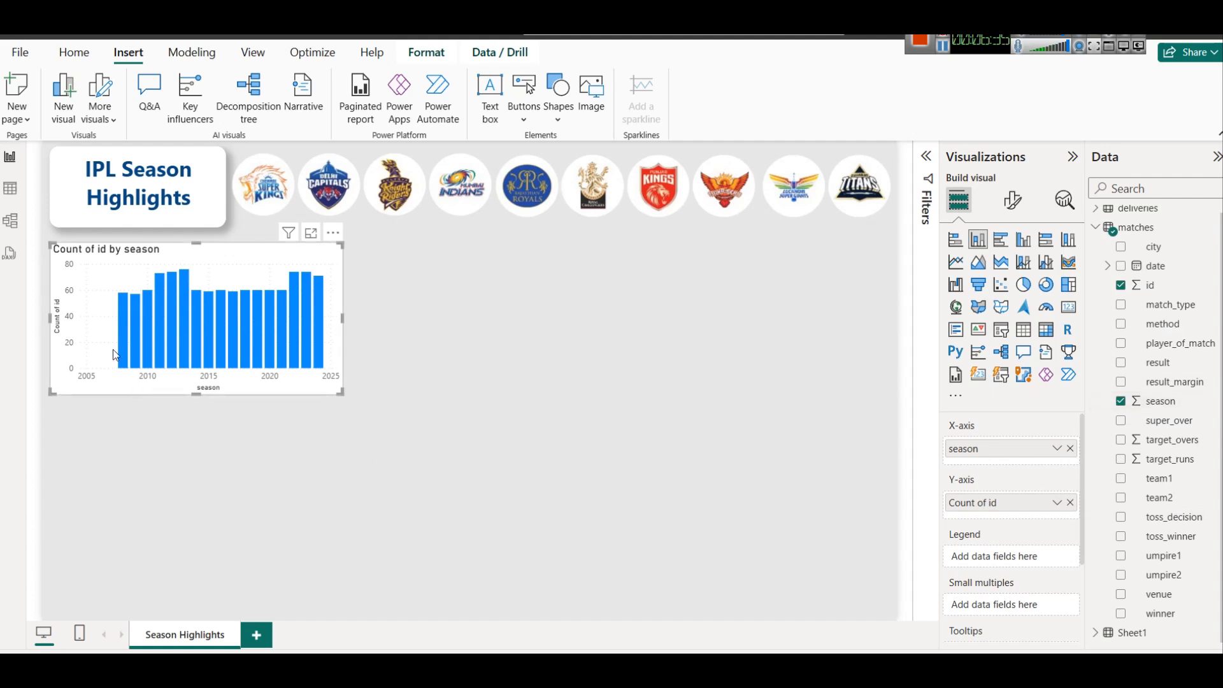
mouse_move(121, 326)
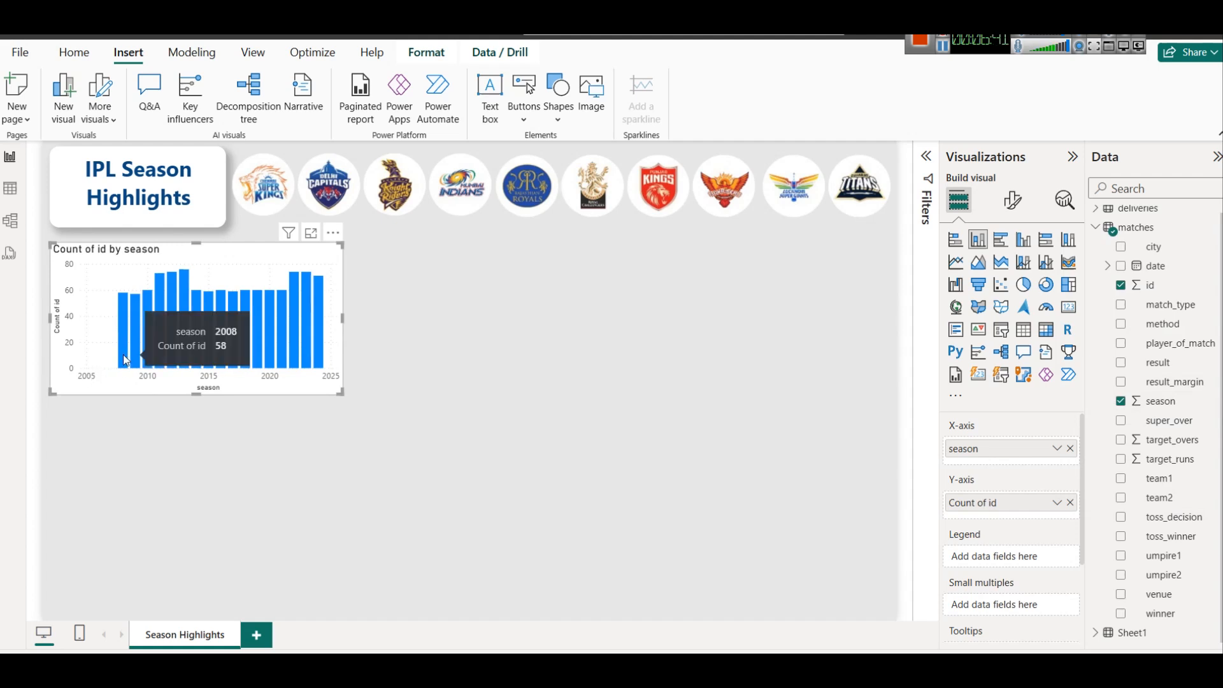
mouse_move(318, 347)
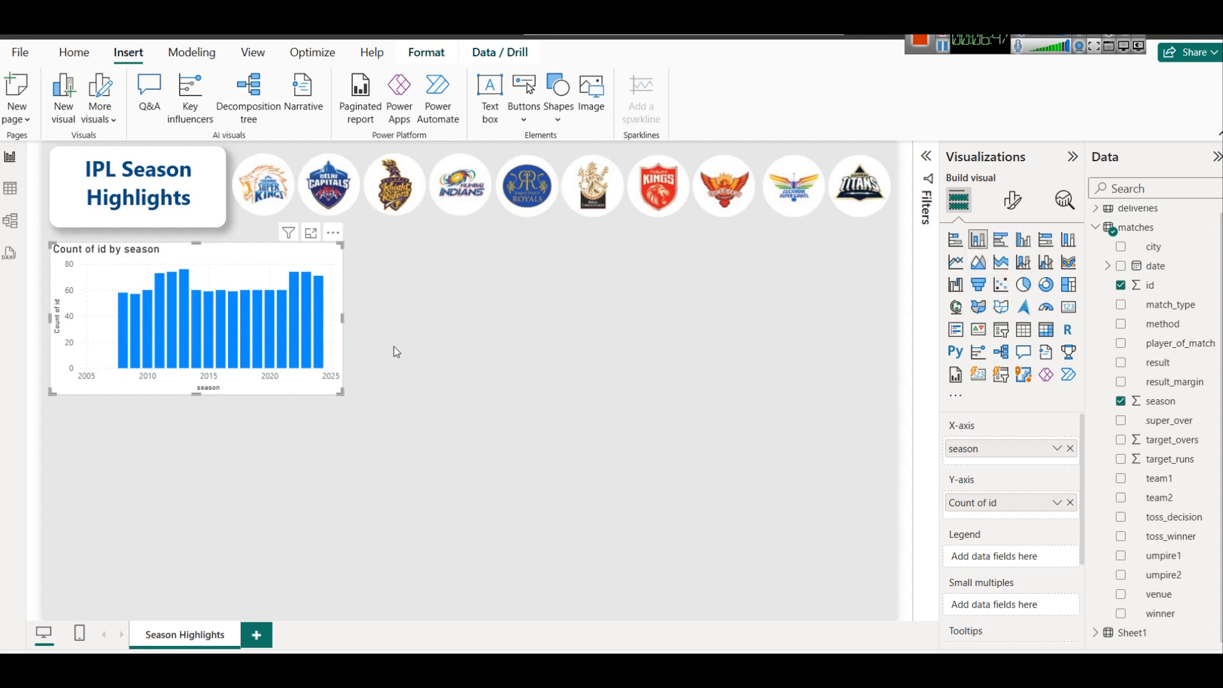
click(10, 188)
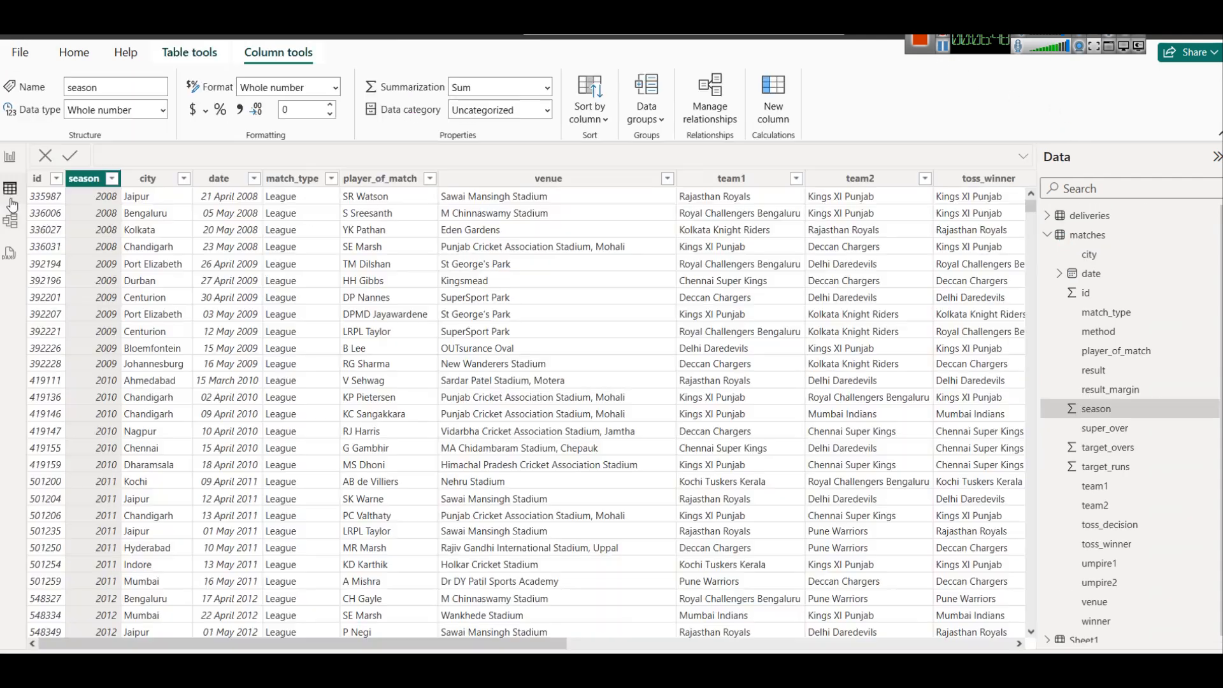
Open the Power Query editor via Home > Transform data.
right_click(91, 183)
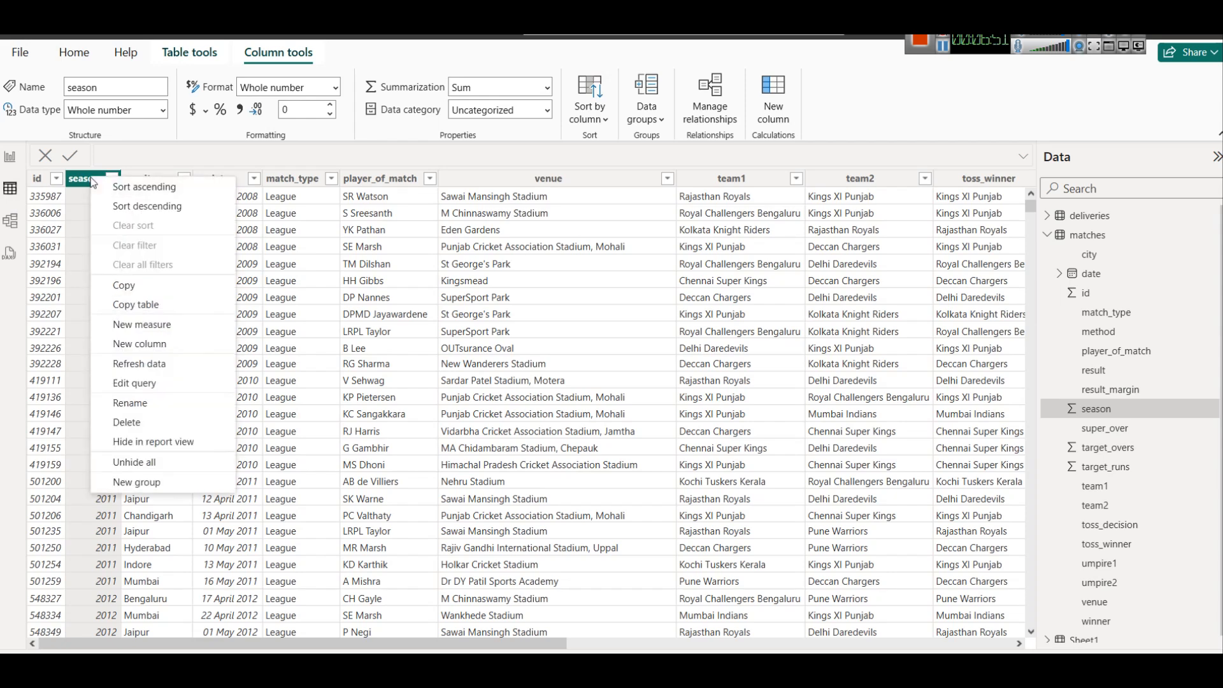
click(9, 156)
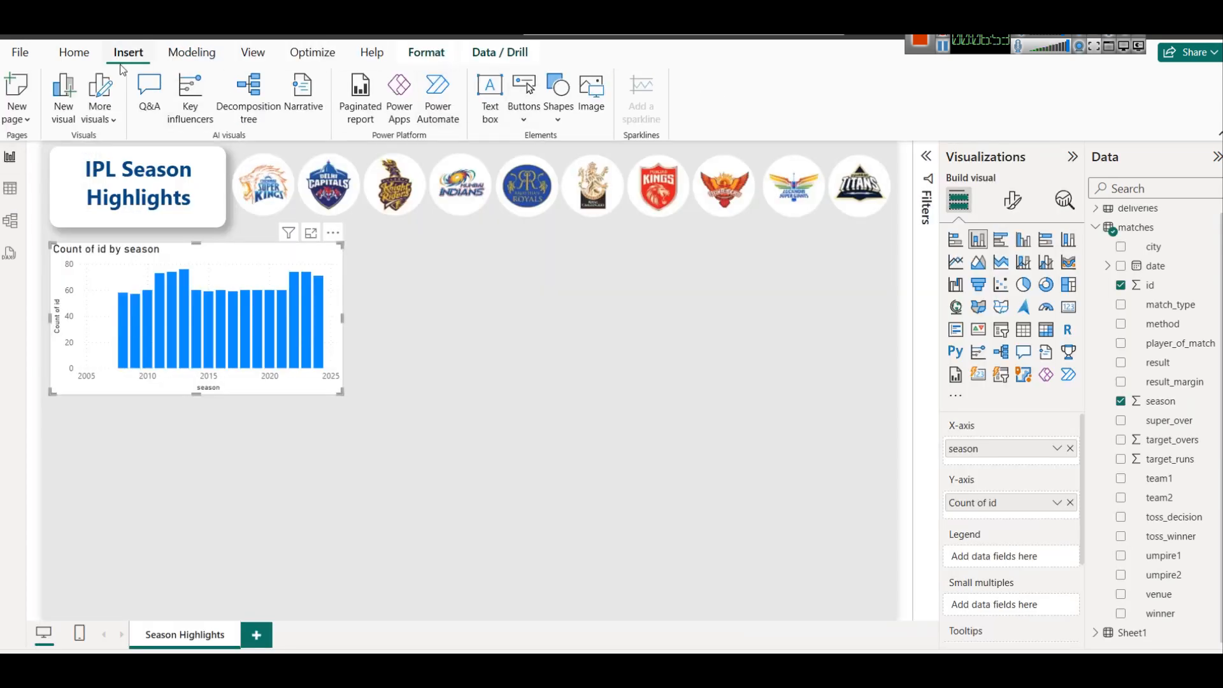
click(74, 52)
click(437, 121)
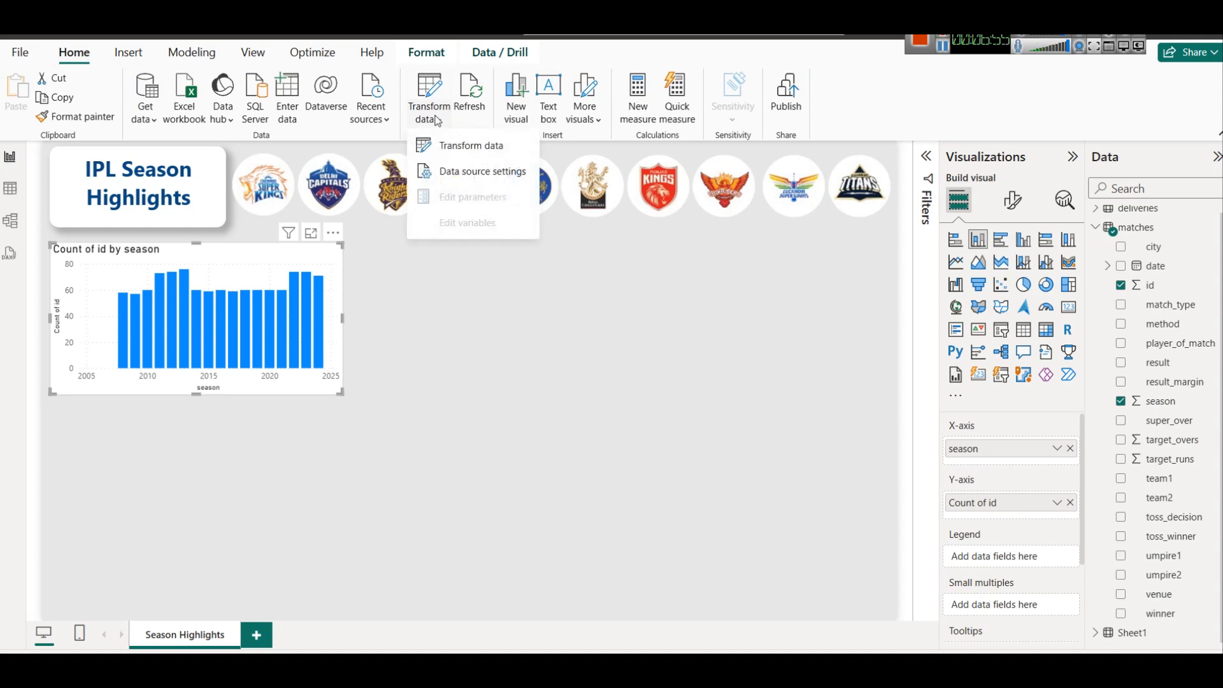
click(461, 146)
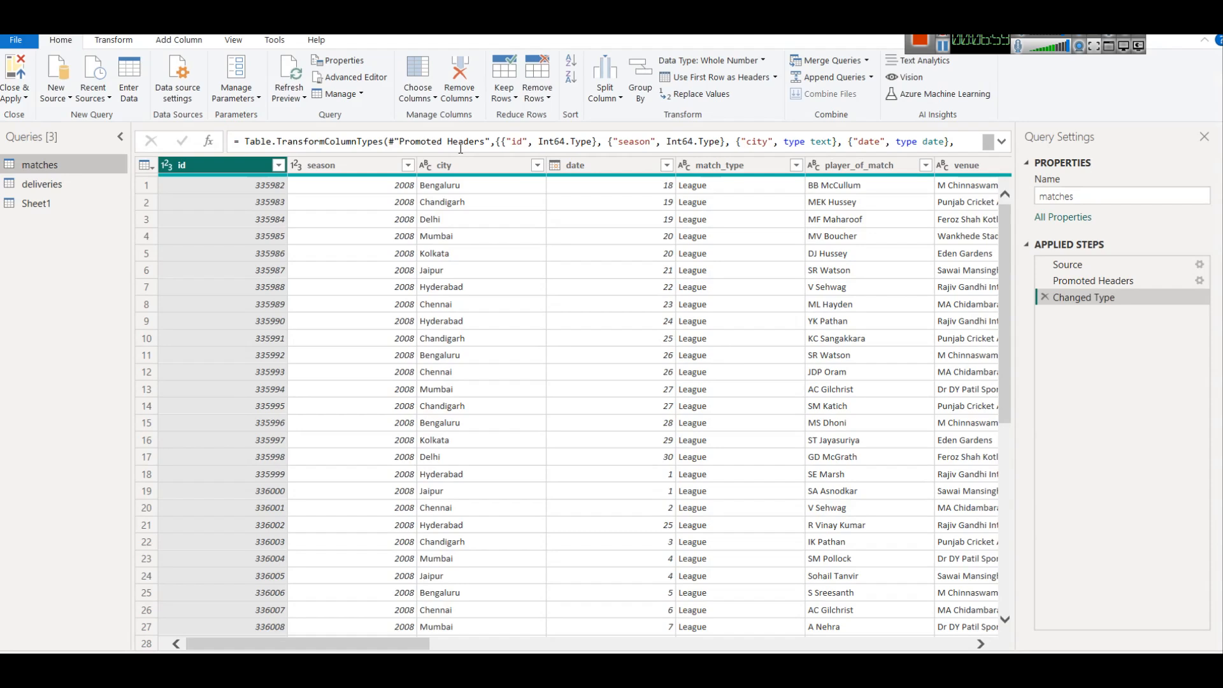
Change the season column's type to Text, replacing the current conversion, and Close & Apply.
click(323, 171)
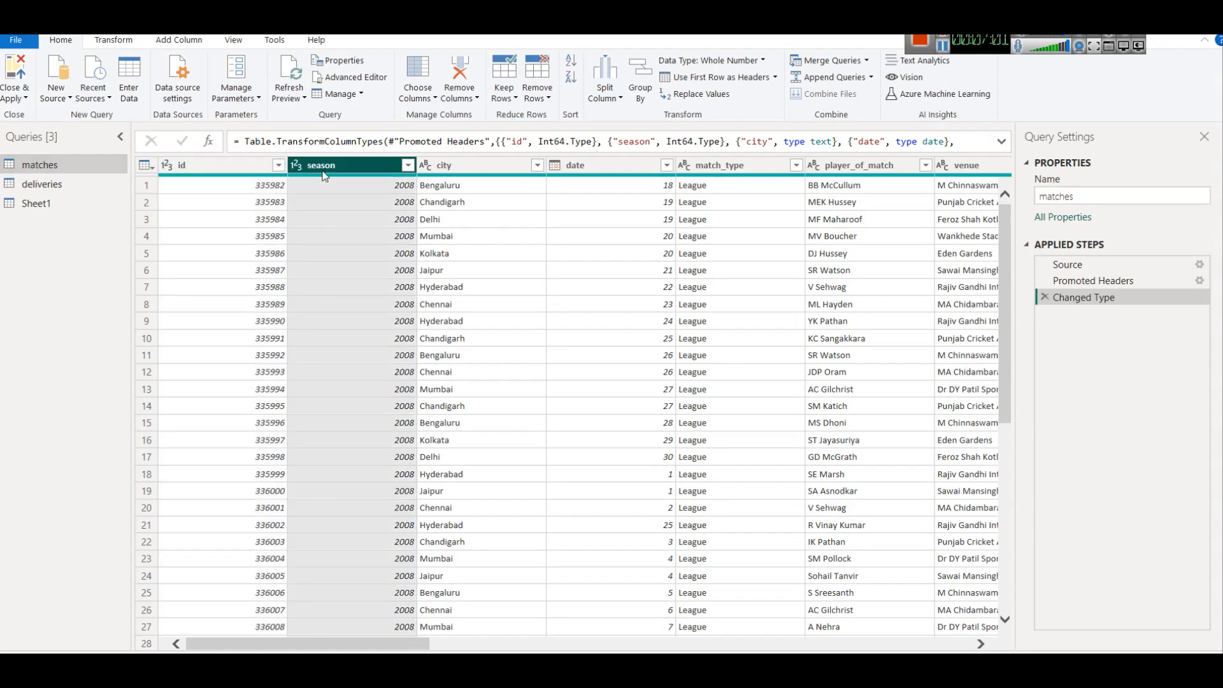
right_click(324, 172)
mouse_move(447, 324)
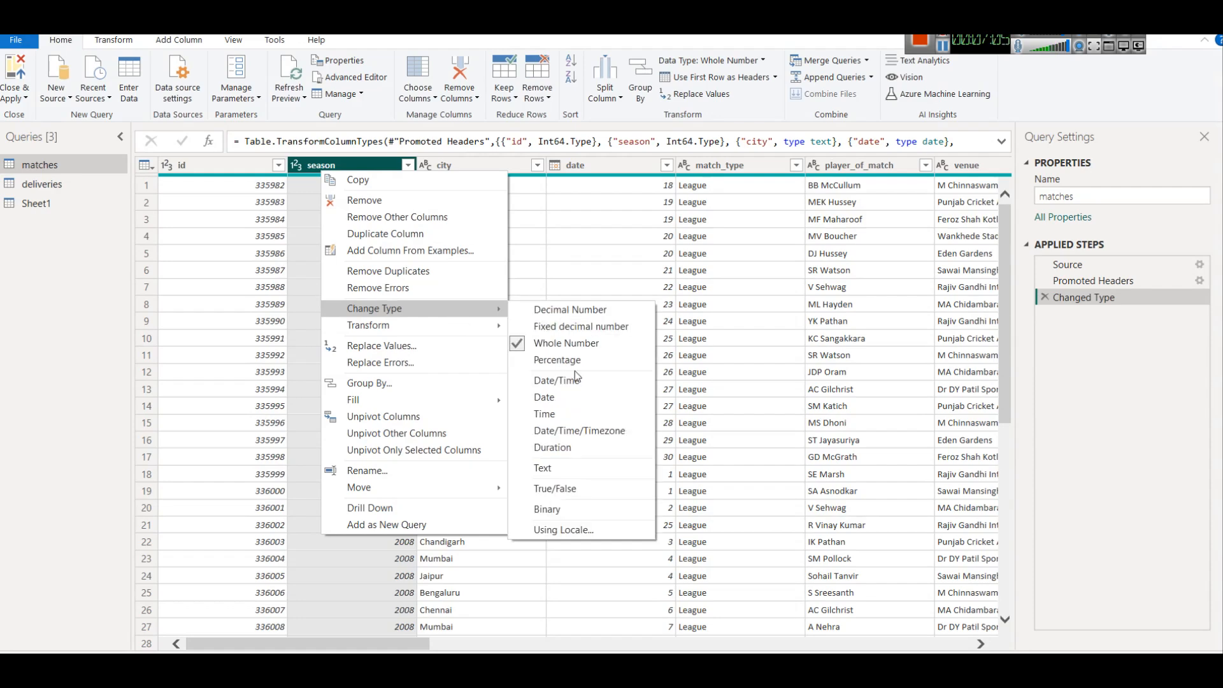
click(581, 466)
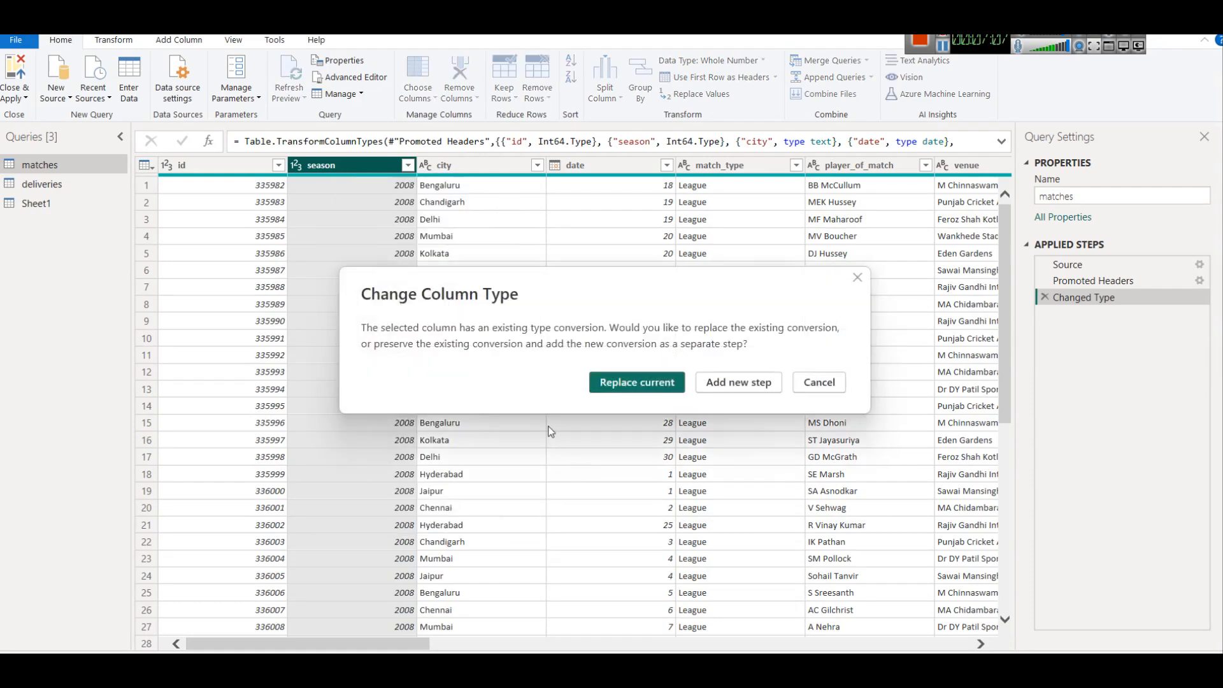
click(630, 389)
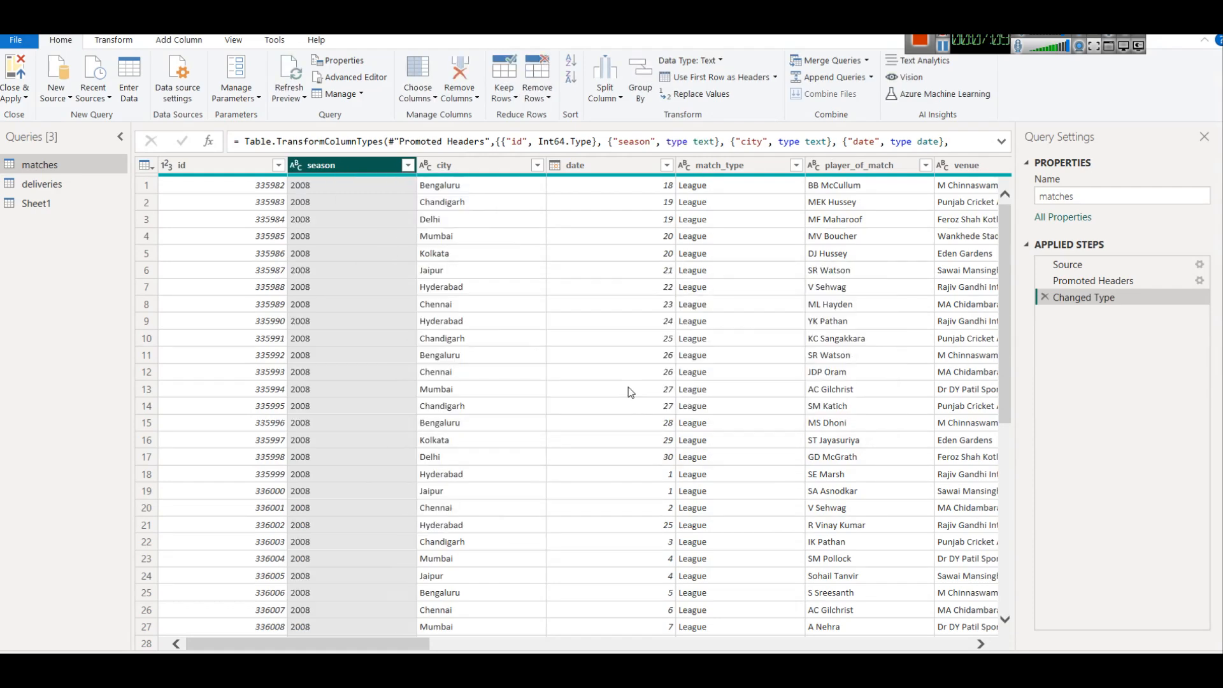
click(19, 97)
click(32, 117)
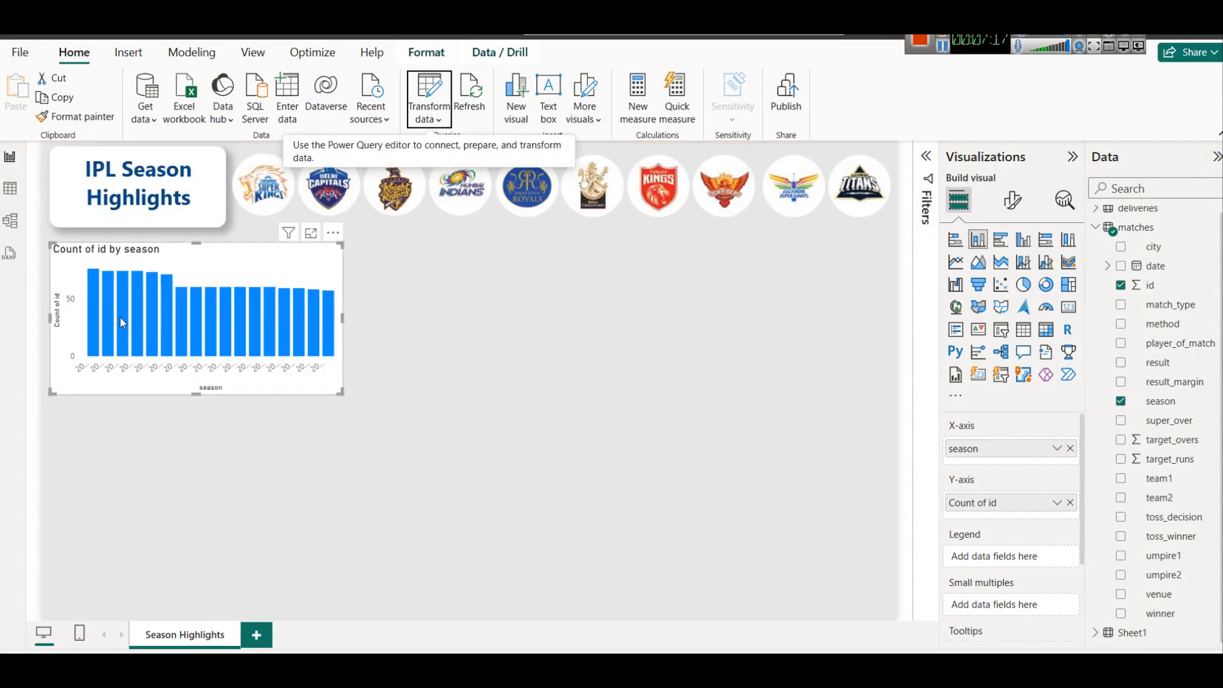
Widen the season chart and delete the Changed Type query step so season is a whole number again.
drag(343, 318, 602, 345)
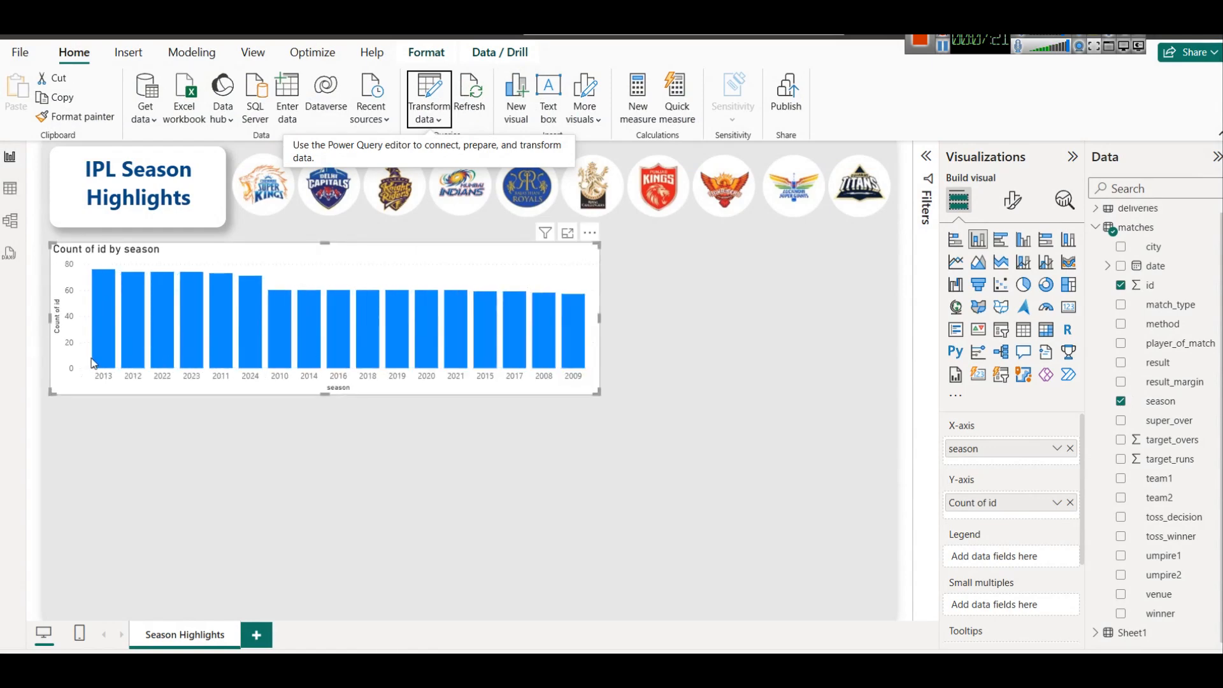
mouse_move(581, 345)
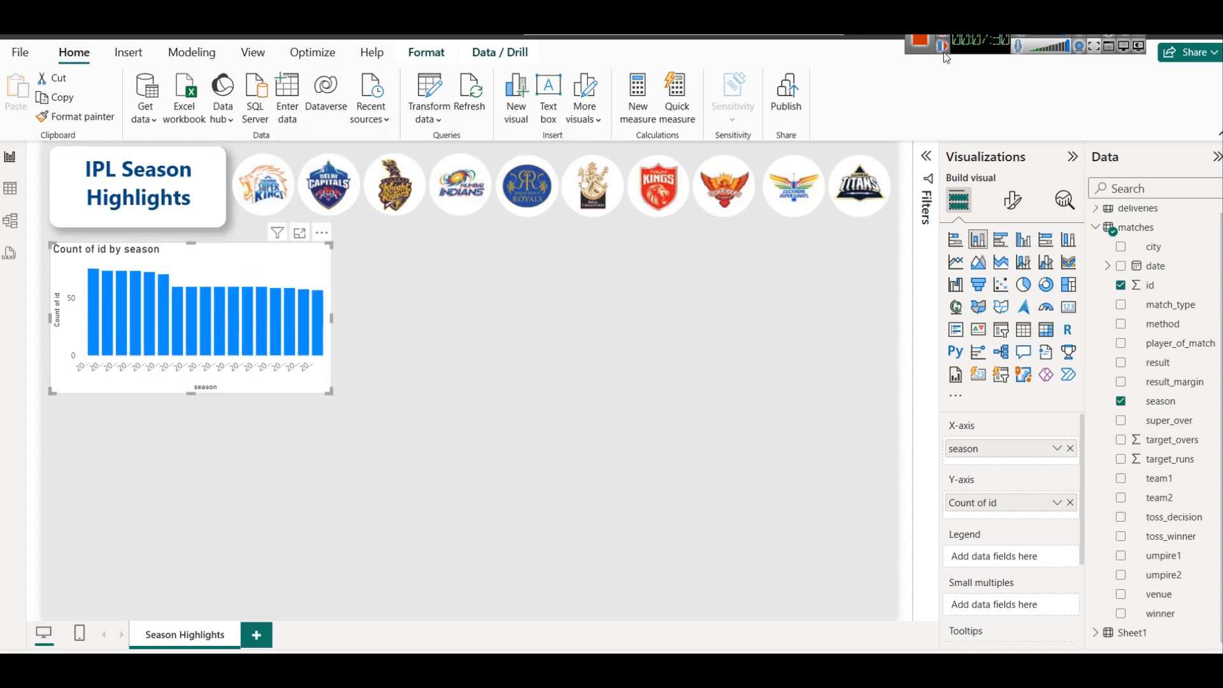
click(446, 123)
click(462, 144)
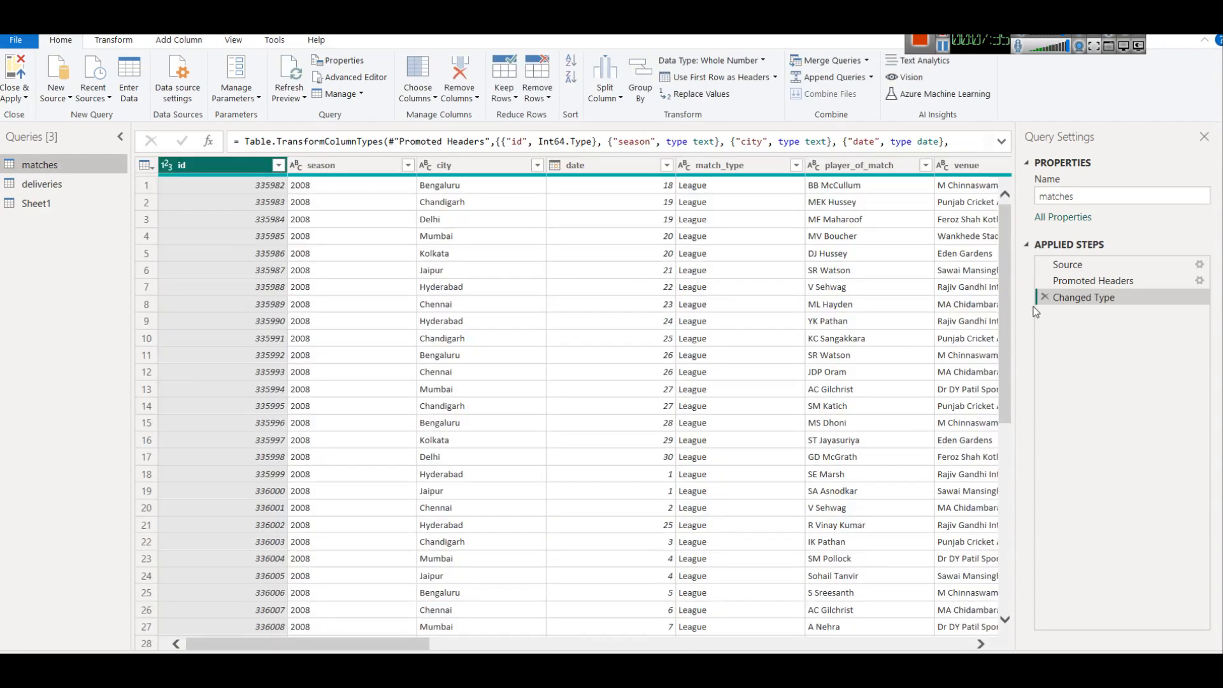
click(1044, 298)
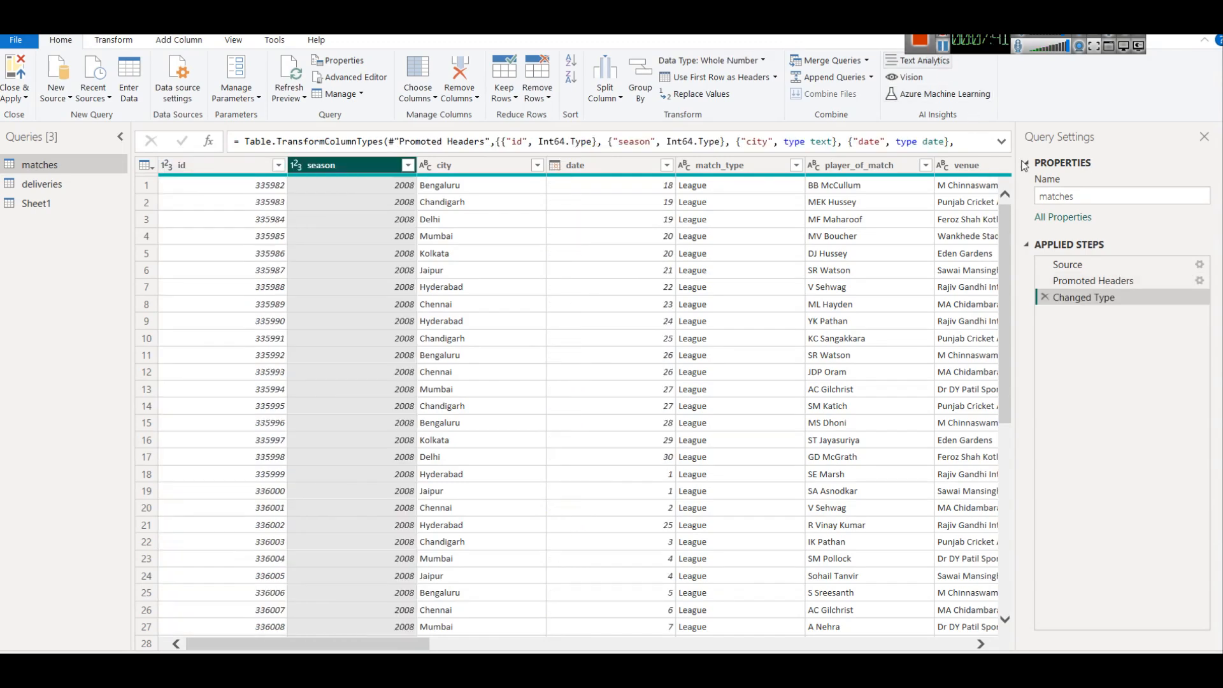
click(27, 99)
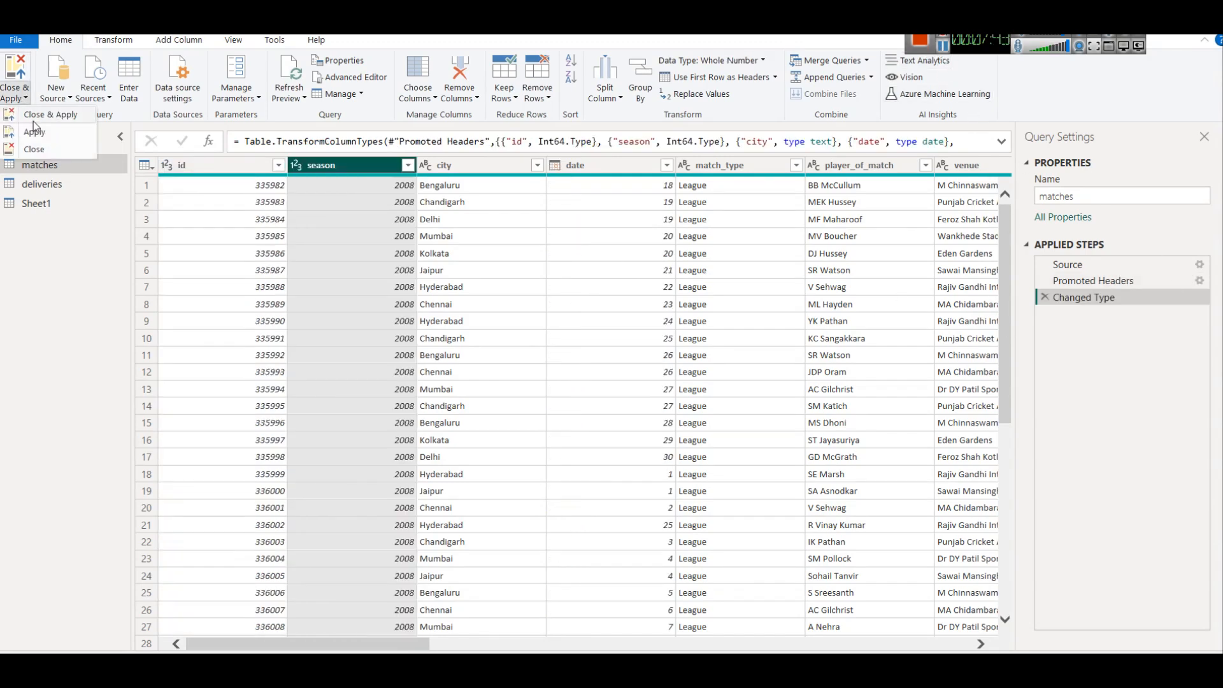
click(29, 121)
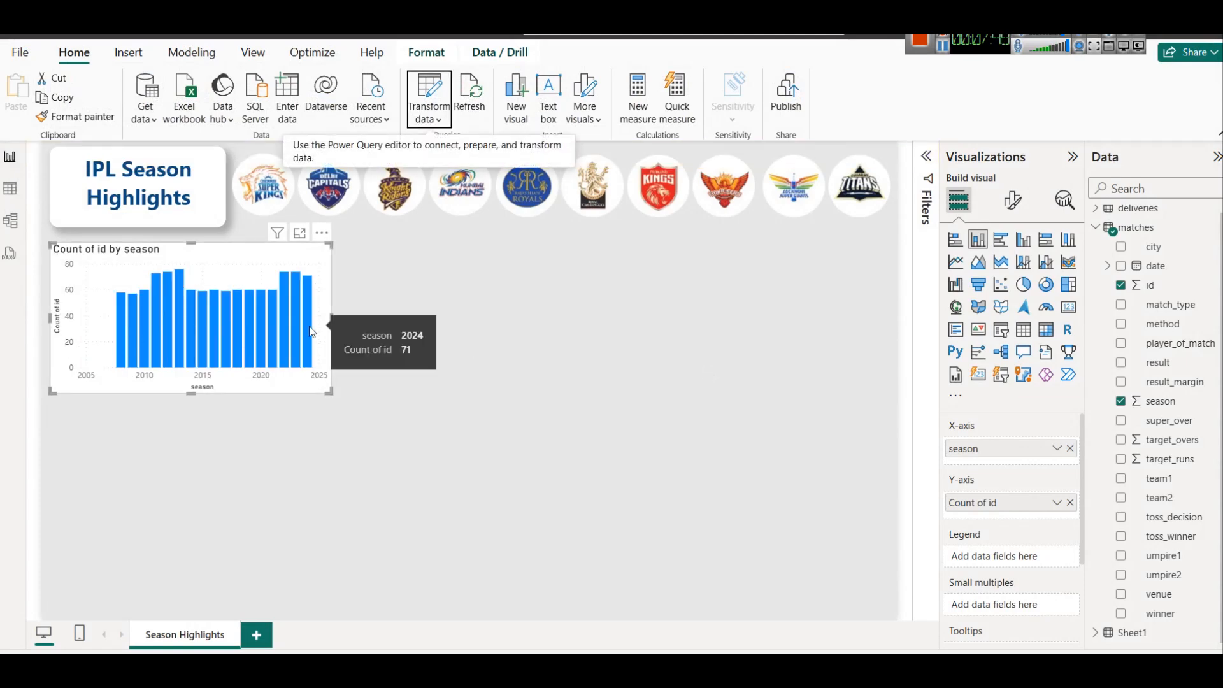
mouse_move(116, 341)
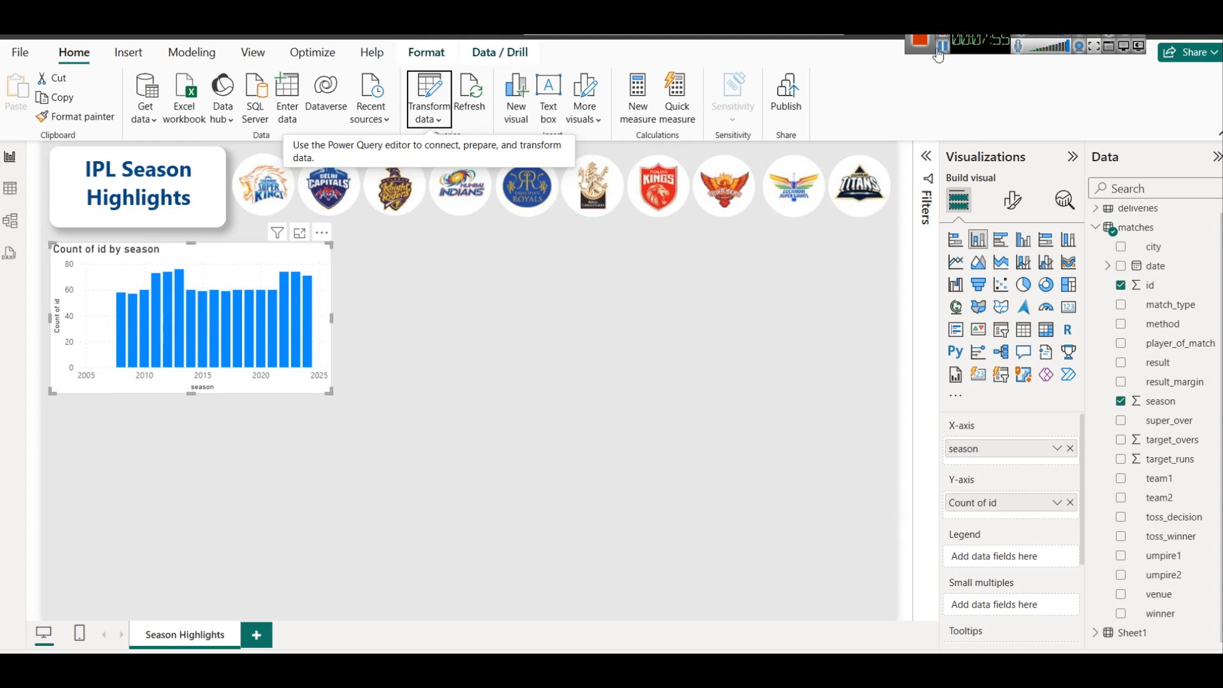
click(1013, 200)
Retitle the column chart 'Matches Played Per Season'.
click(1019, 276)
click(996, 347)
triple_click(999, 423)
text(Matches B)
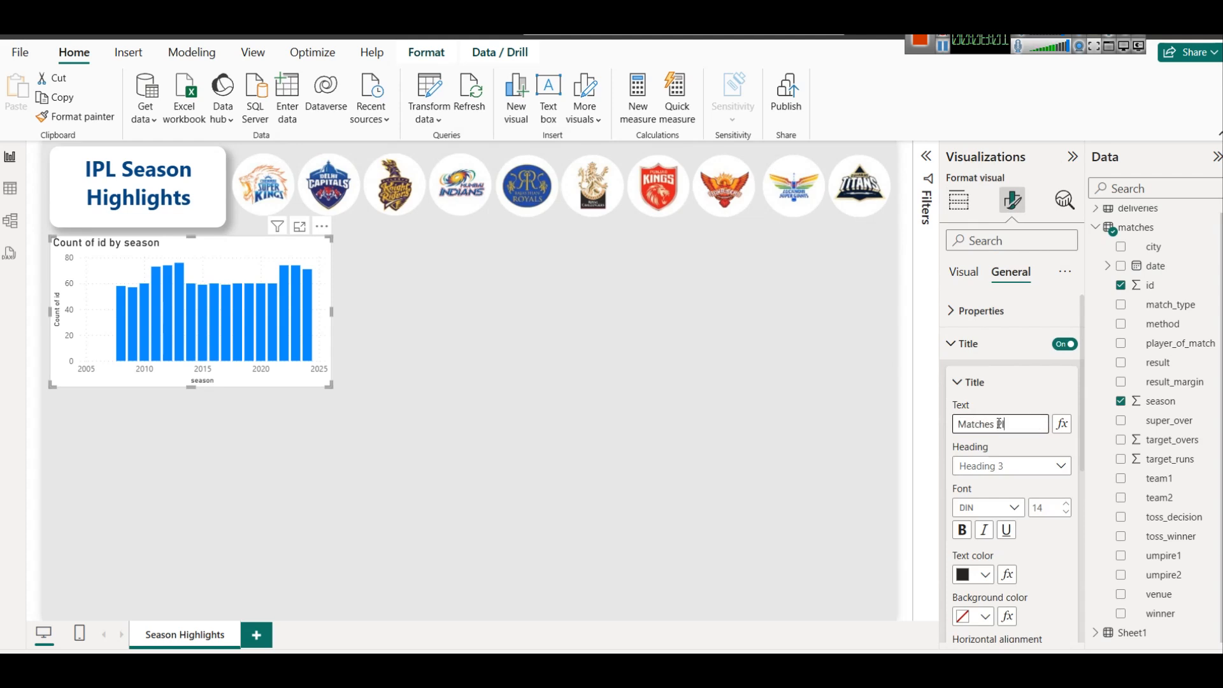
text(layed Per Season)
key(Return)
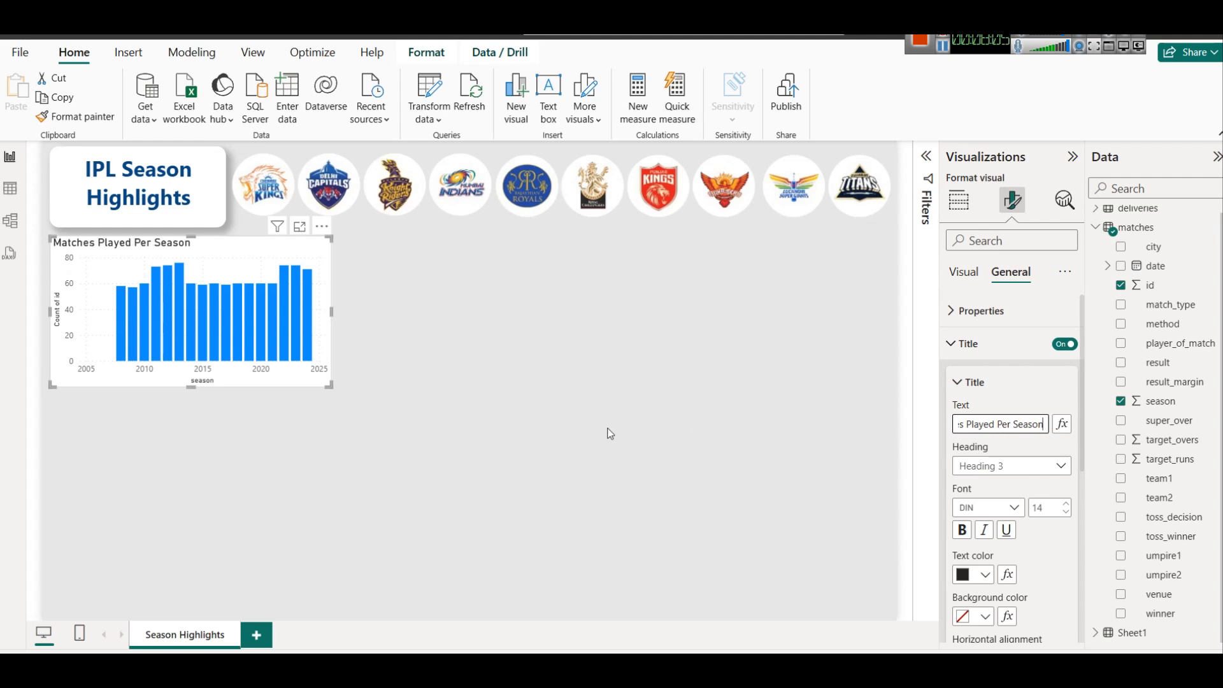
Make the chart title dark brown, bold and centred.
scroll(1066, 486, down, 5)
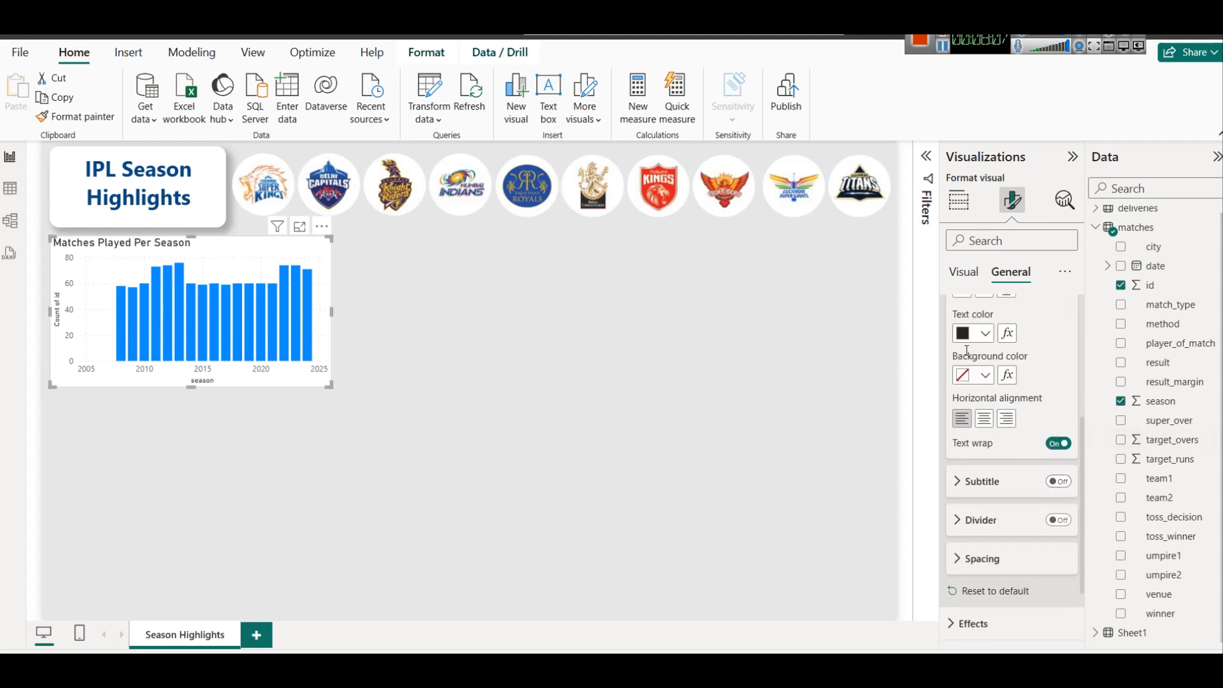
click(985, 334)
click(1063, 515)
scroll(995, 445, up, 2)
click(962, 369)
click(984, 499)
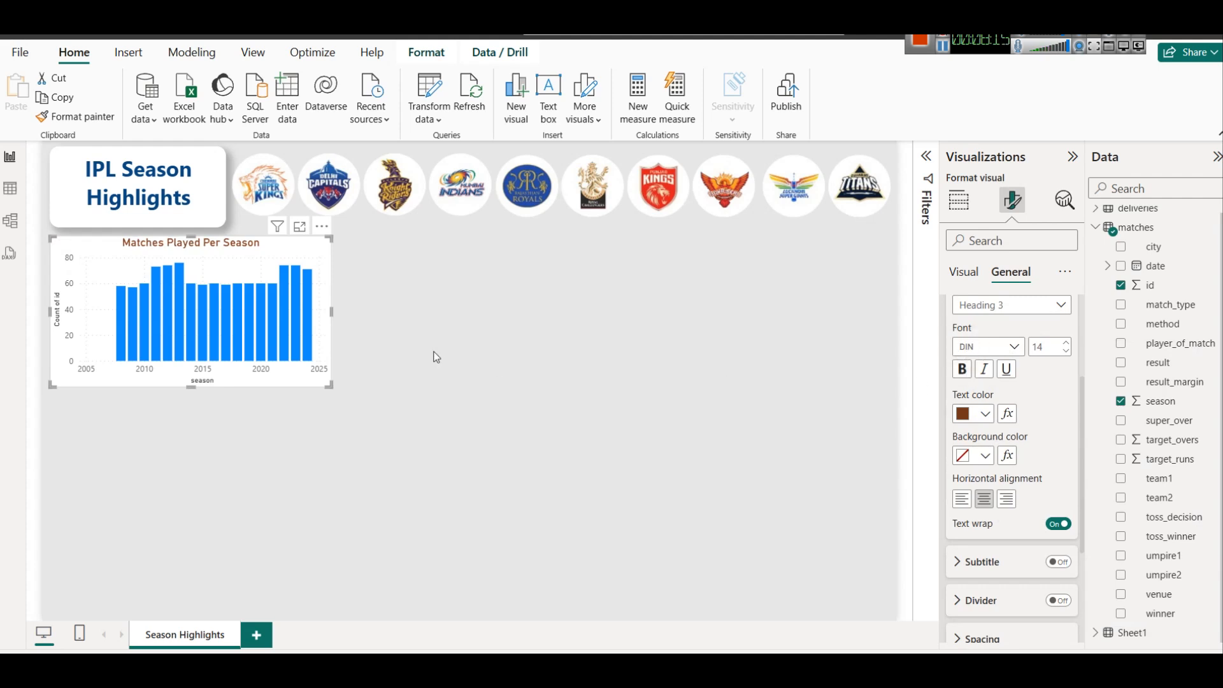
click(368, 290)
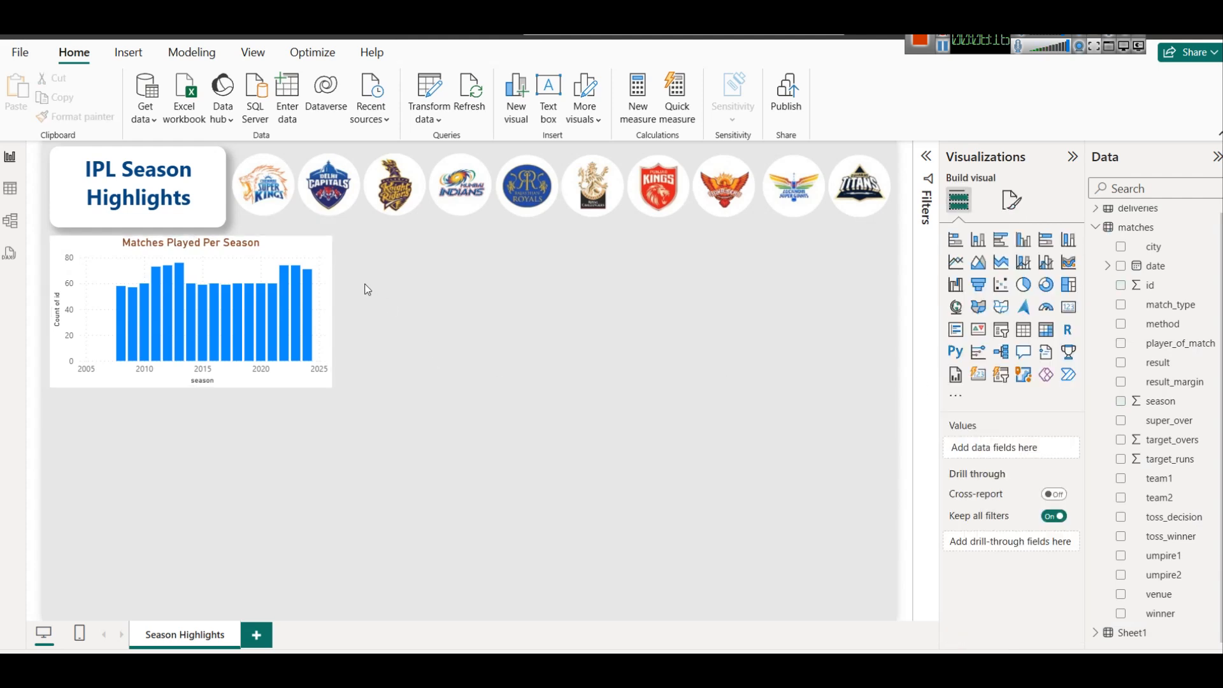
Give the season chart a shadow and a white border with rounded corners.
click(327, 247)
click(1013, 200)
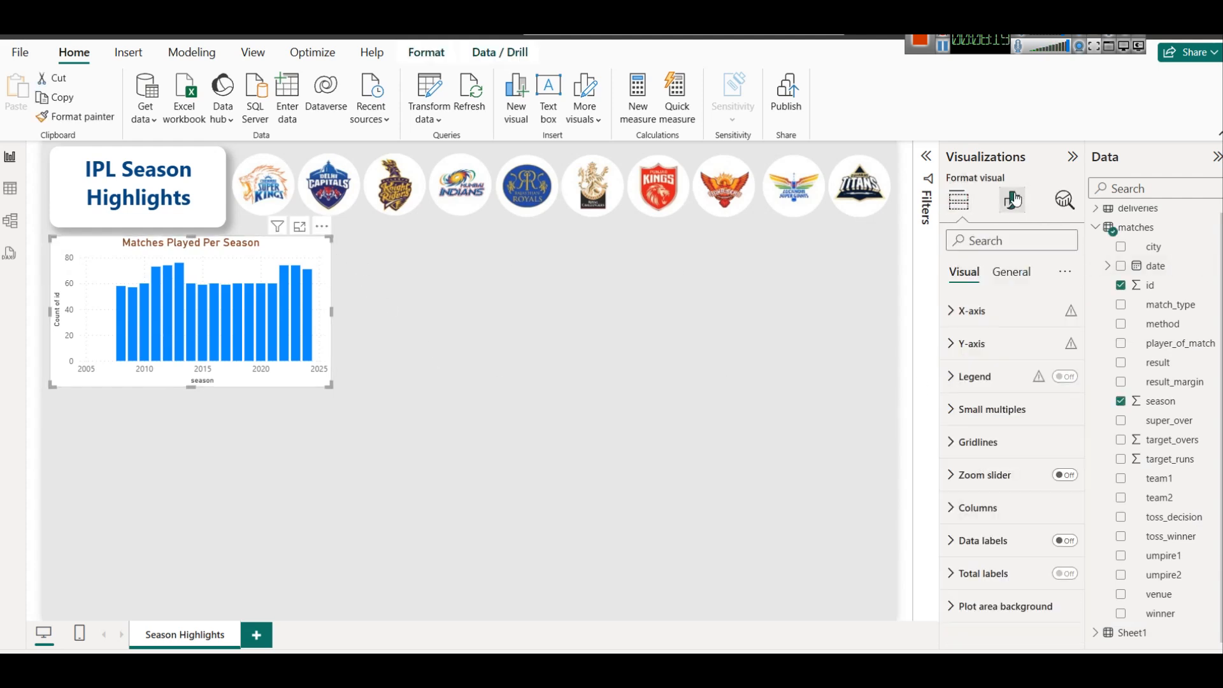
click(1006, 274)
click(984, 376)
scroll(1010, 481, down, 3)
click(1059, 496)
click(1059, 456)
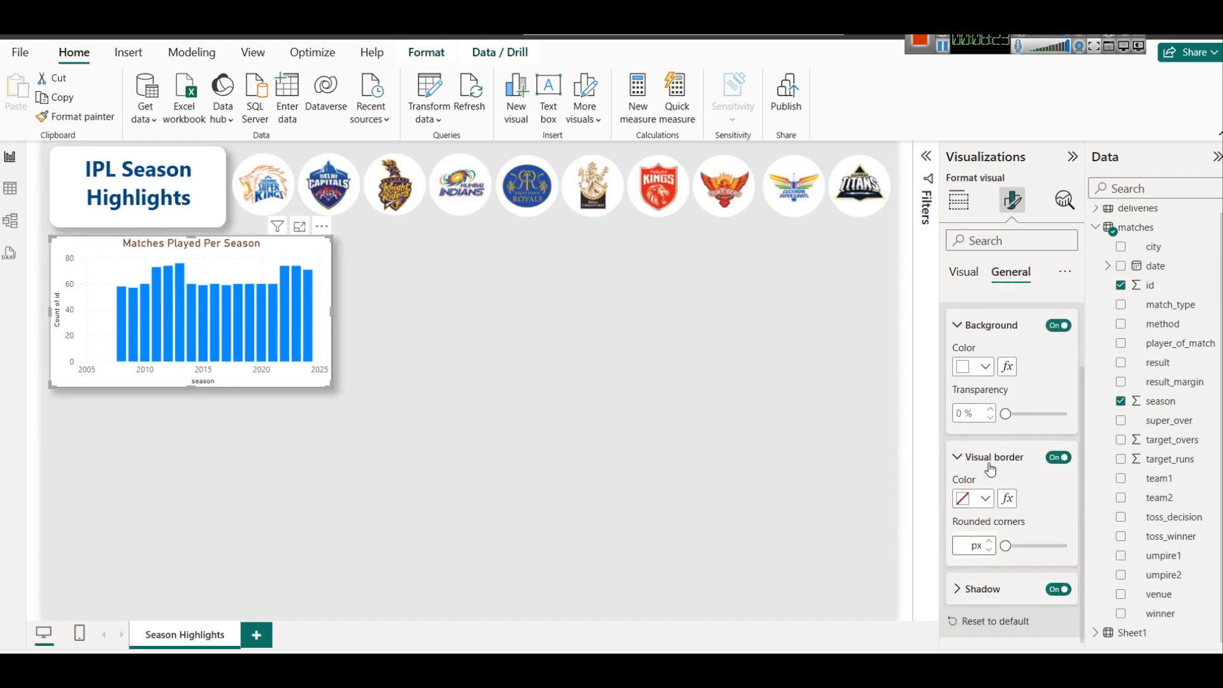
click(968, 500)
click(972, 243)
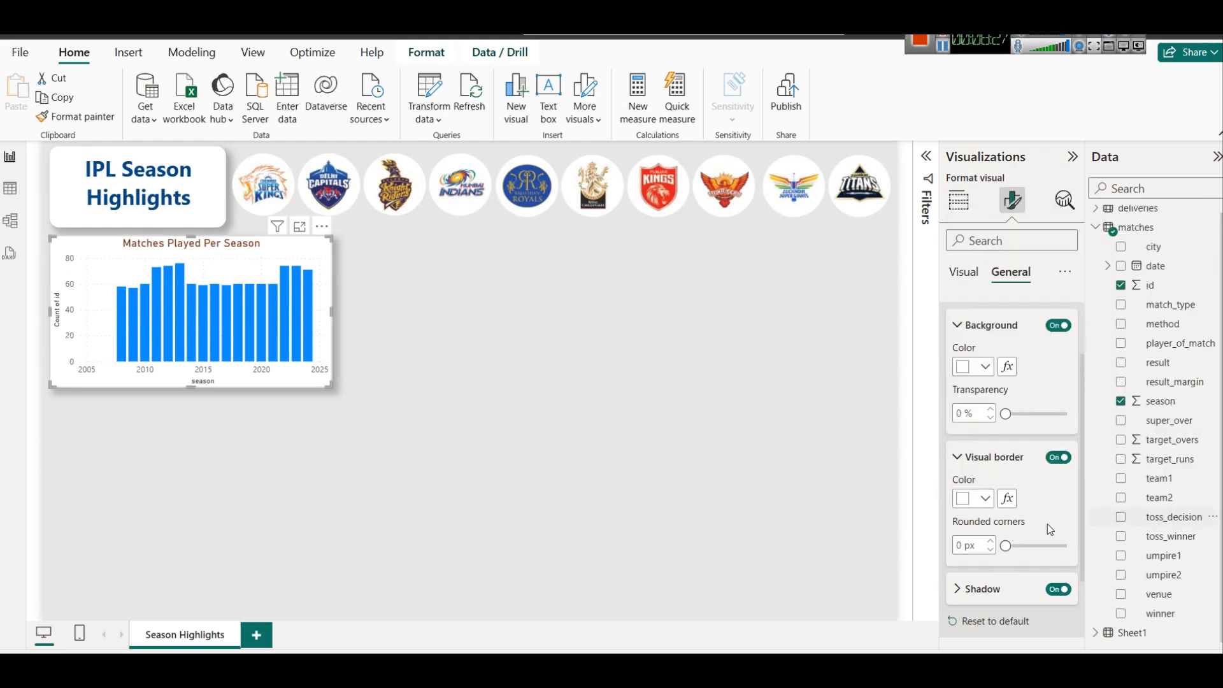
click(962, 546)
click(647, 444)
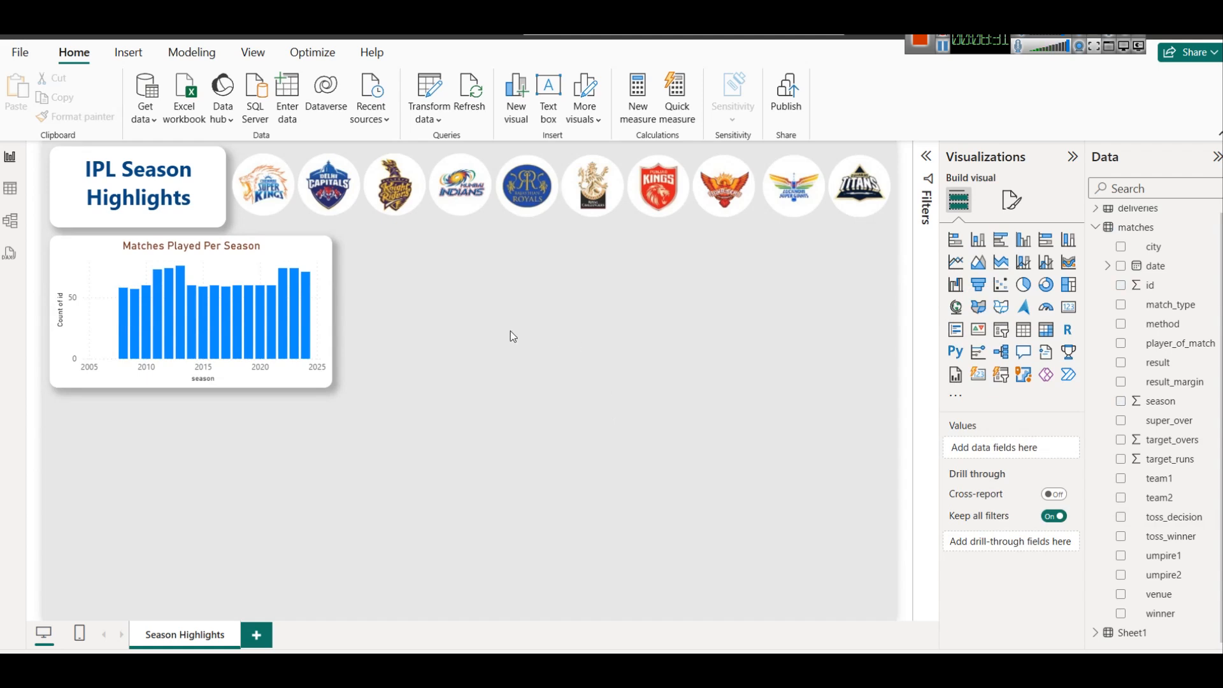
Turn on data labels for the Matches Played Per Season bars.
click(293, 318)
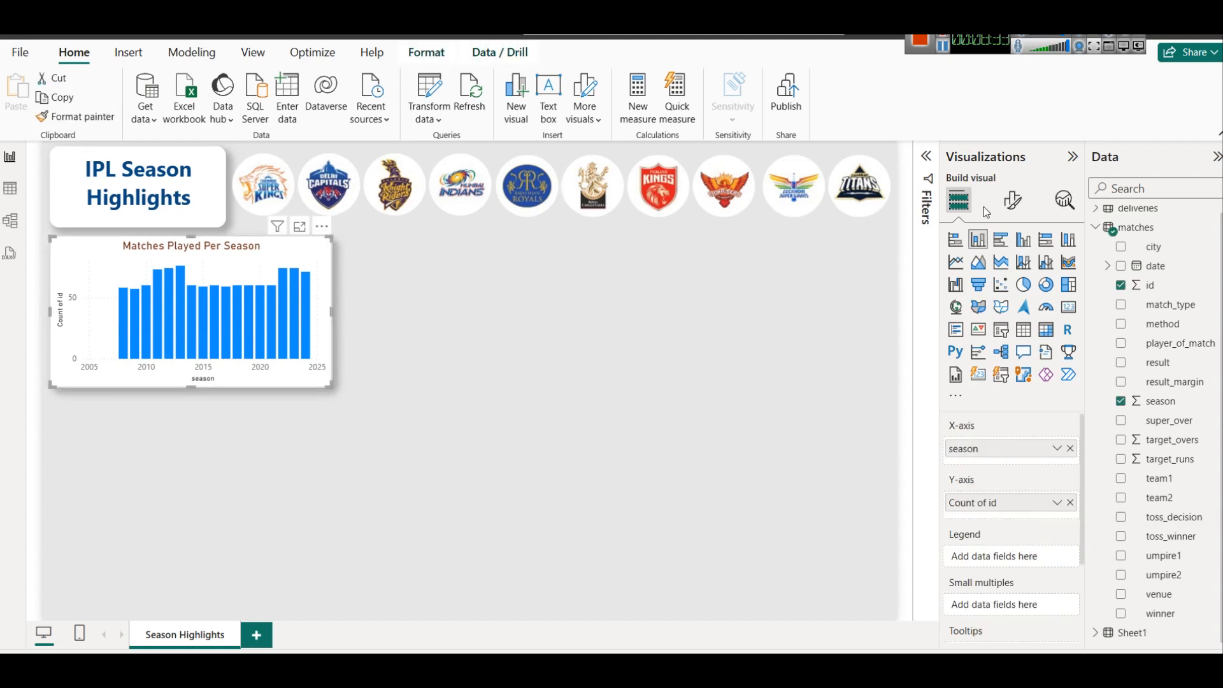
click(1007, 203)
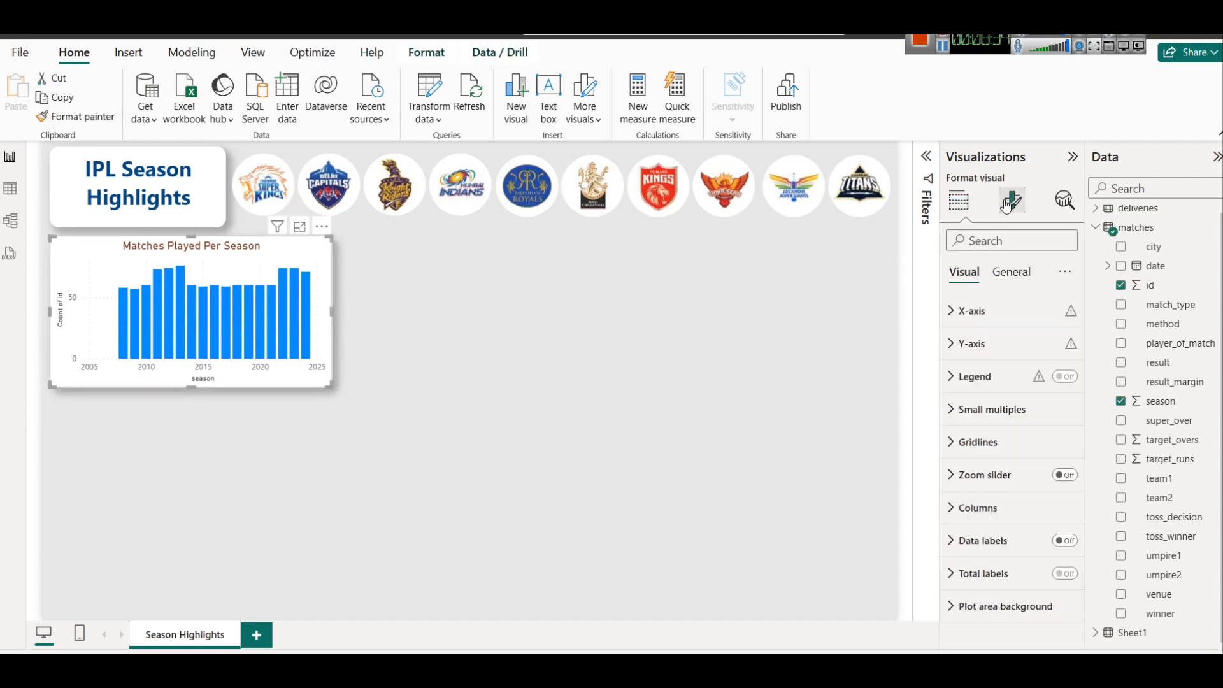
click(1064, 540)
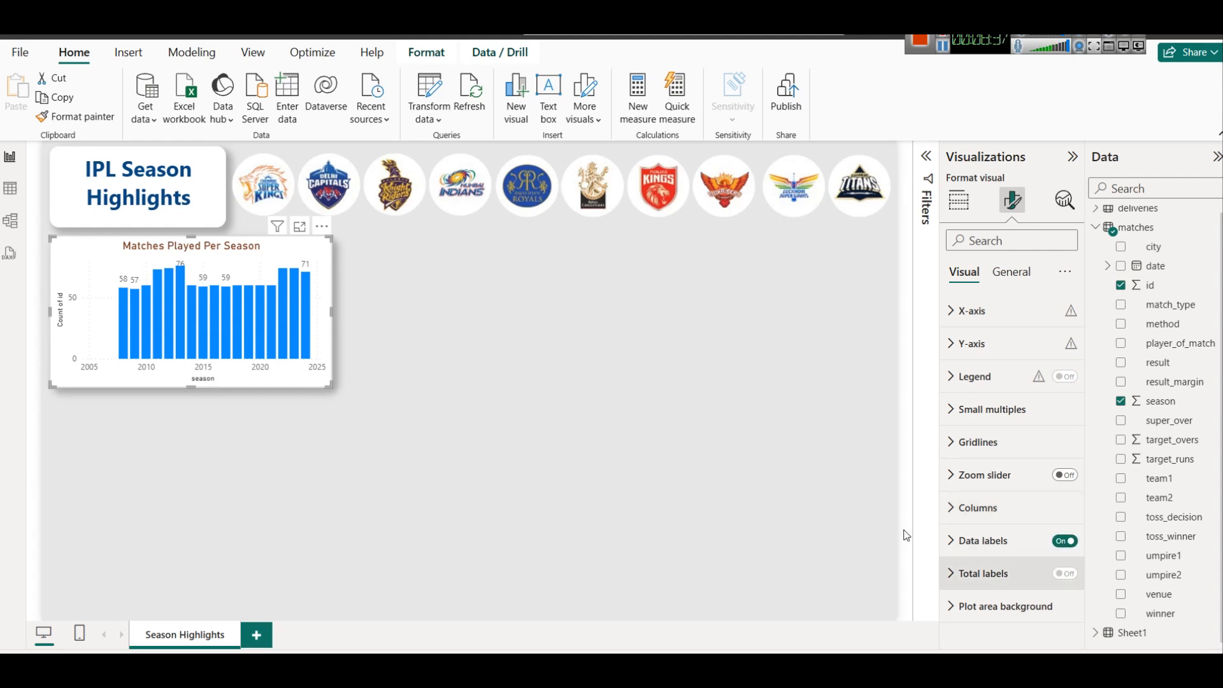
click(391, 347)
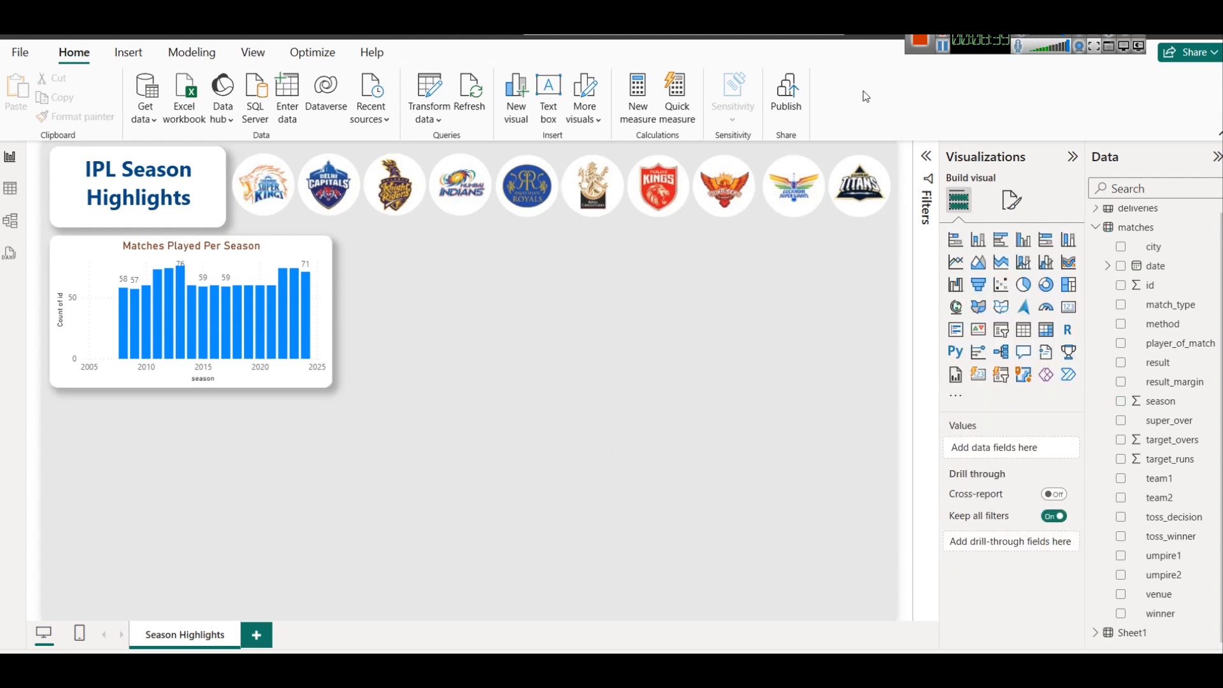
click(940, 46)
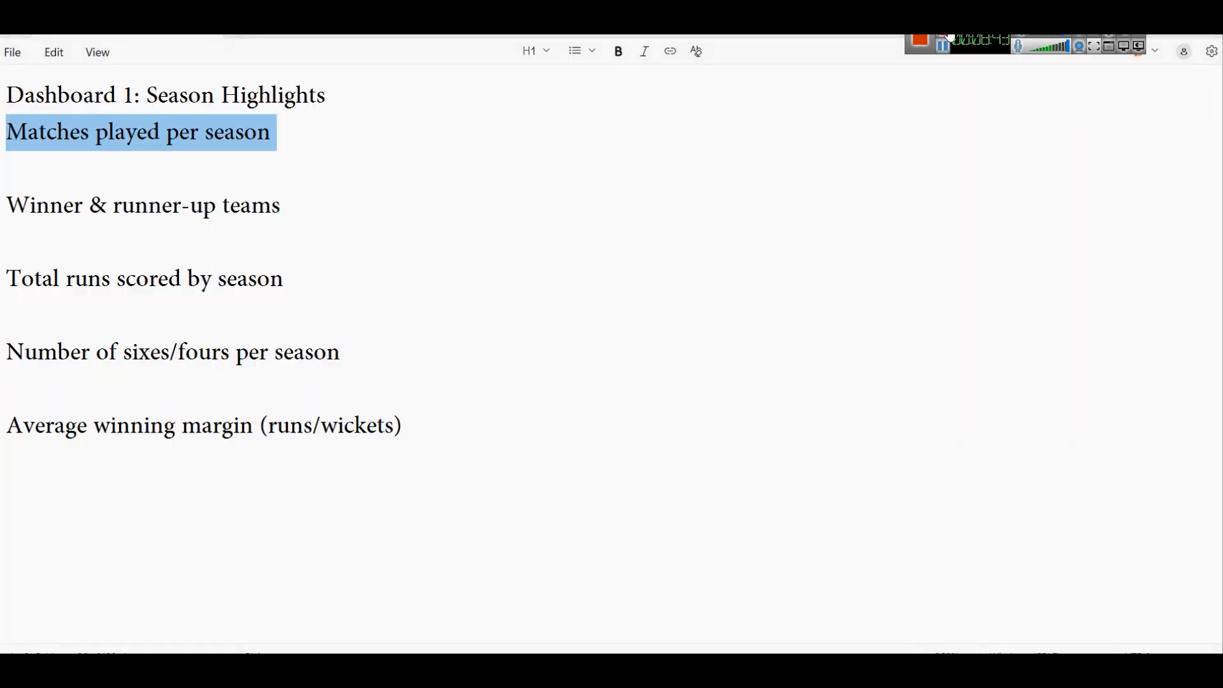
click(943, 46)
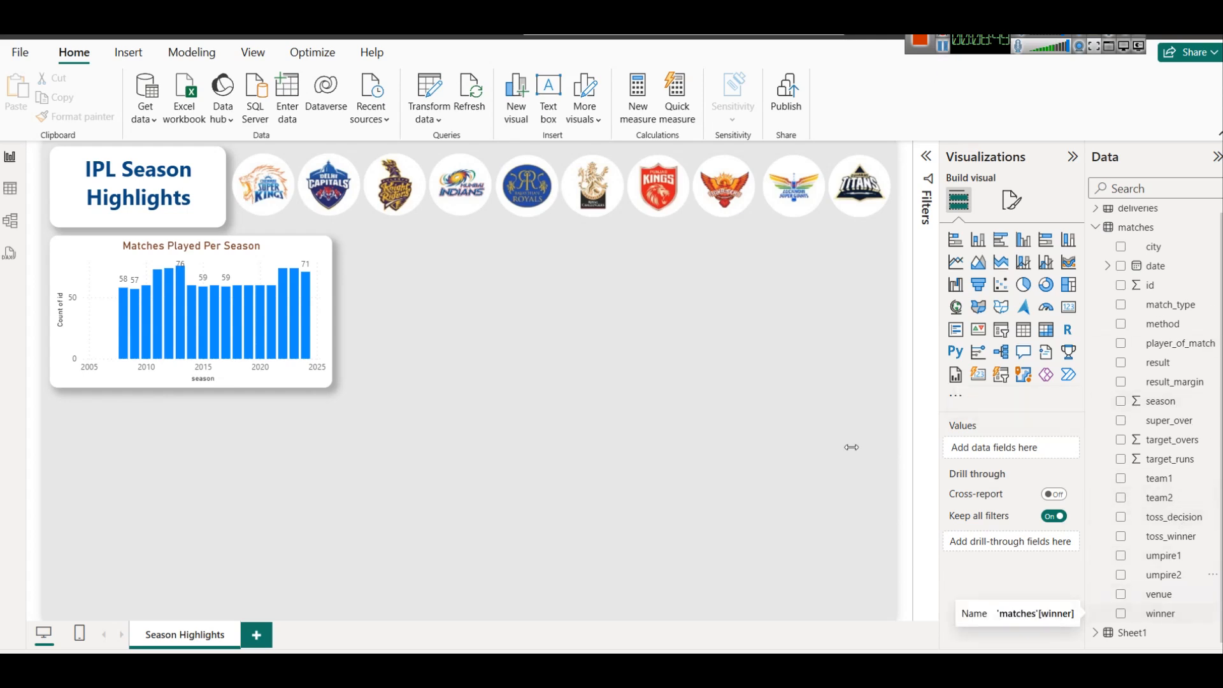
click(10, 190)
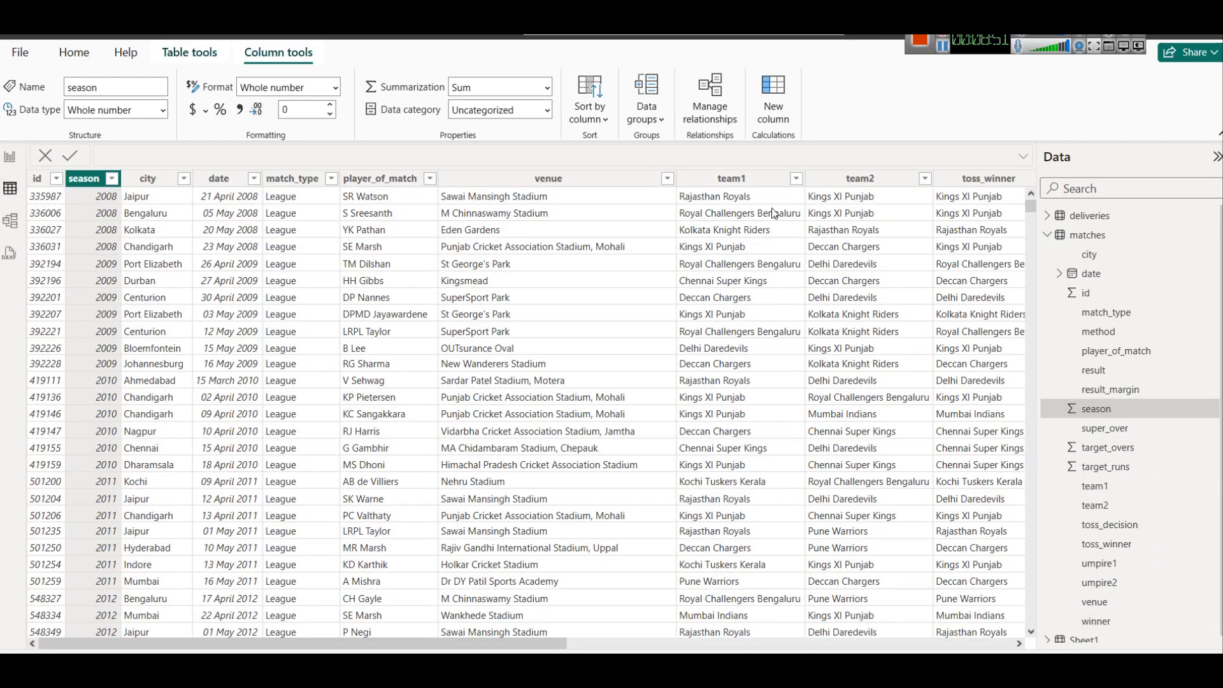
drag(564, 643, 774, 643)
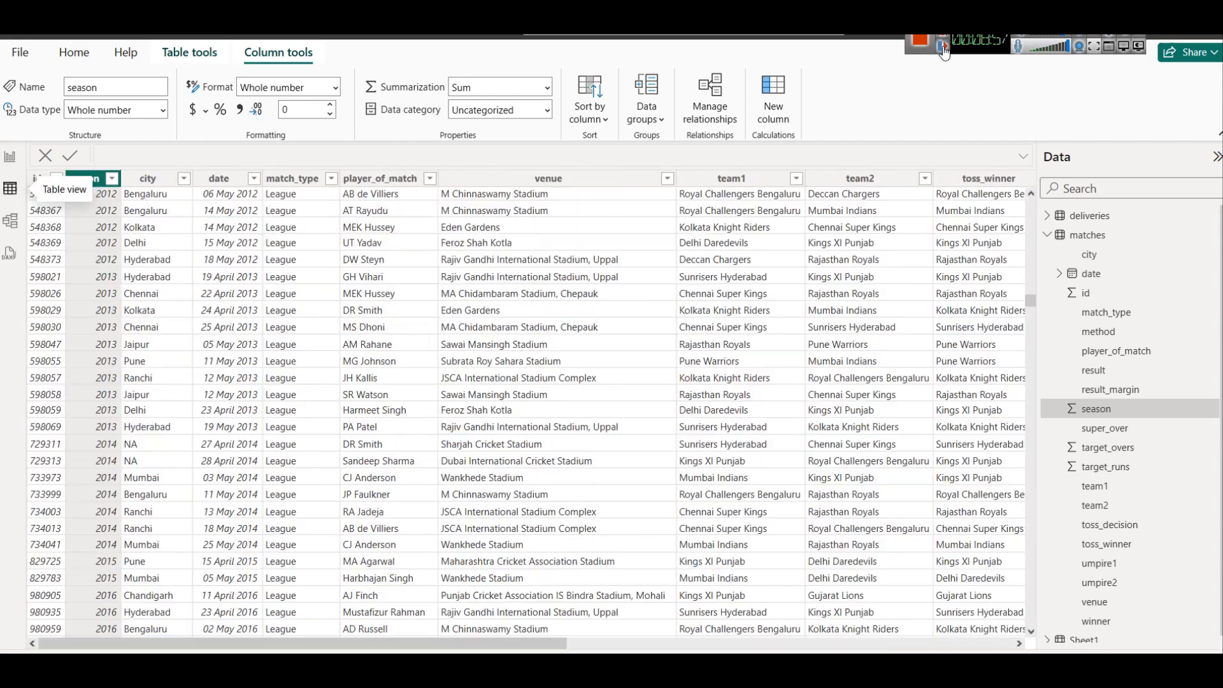
click(331, 179)
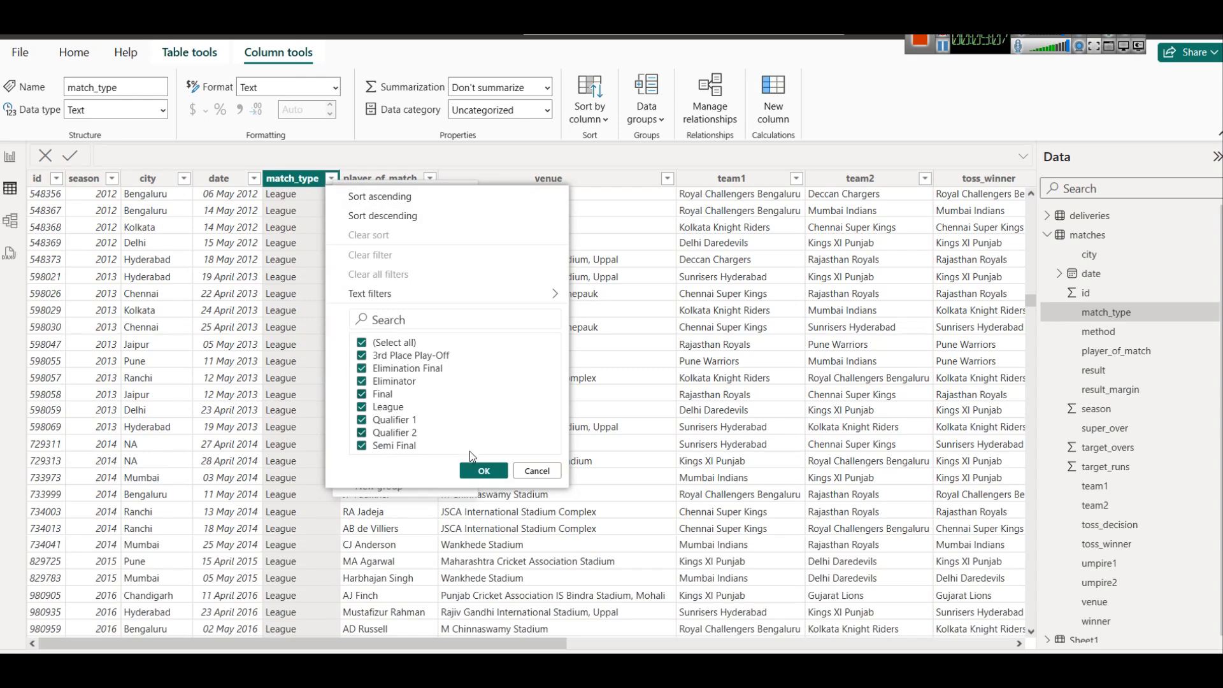
click(528, 472)
click(10, 156)
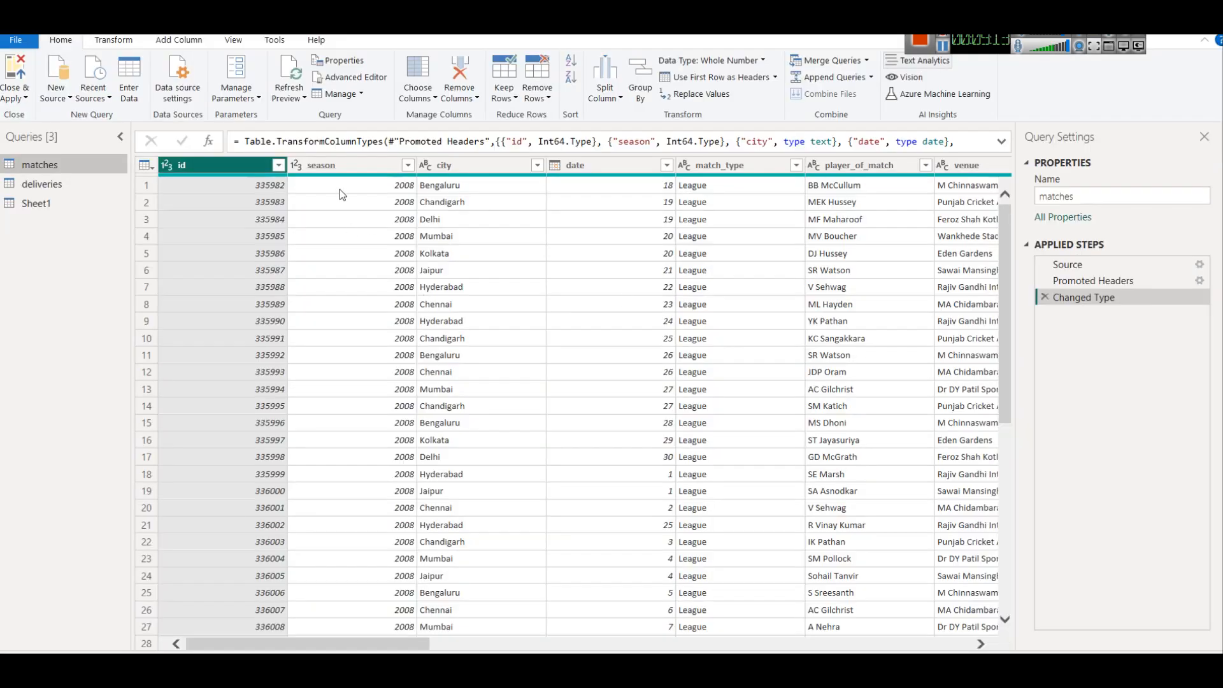
Duplicate season as 'season - Copy', set the copy's type to Text, and Close & Apply.
click(343, 168)
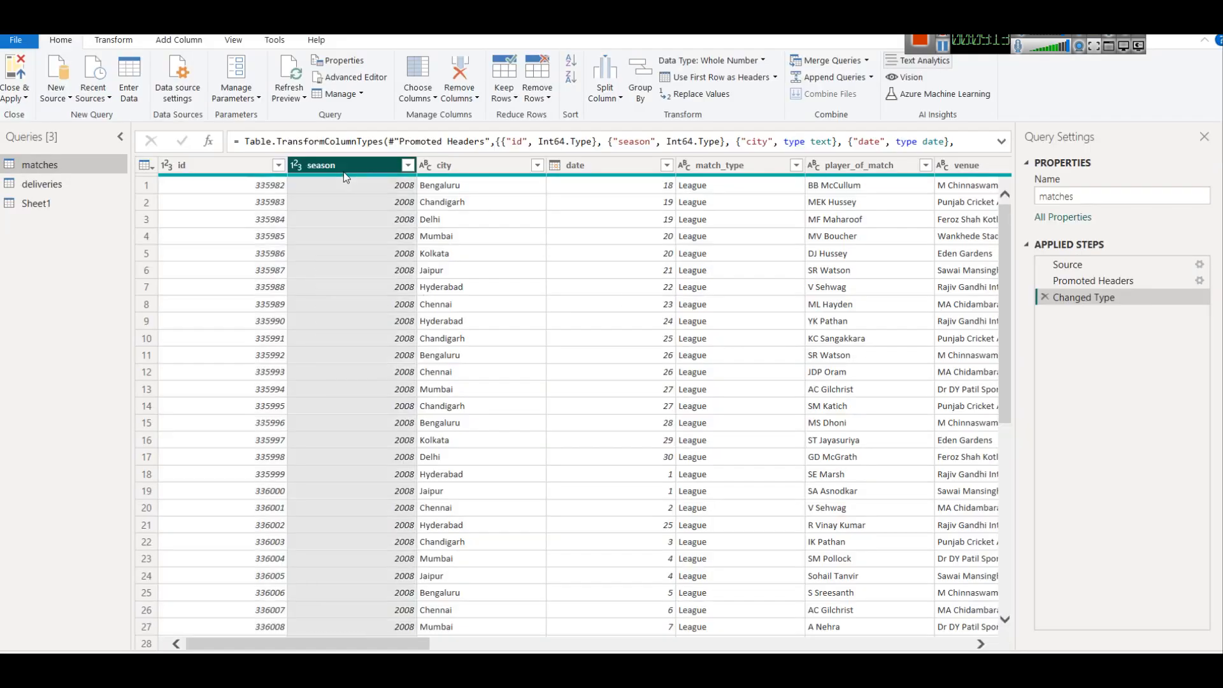
right_click(343, 169)
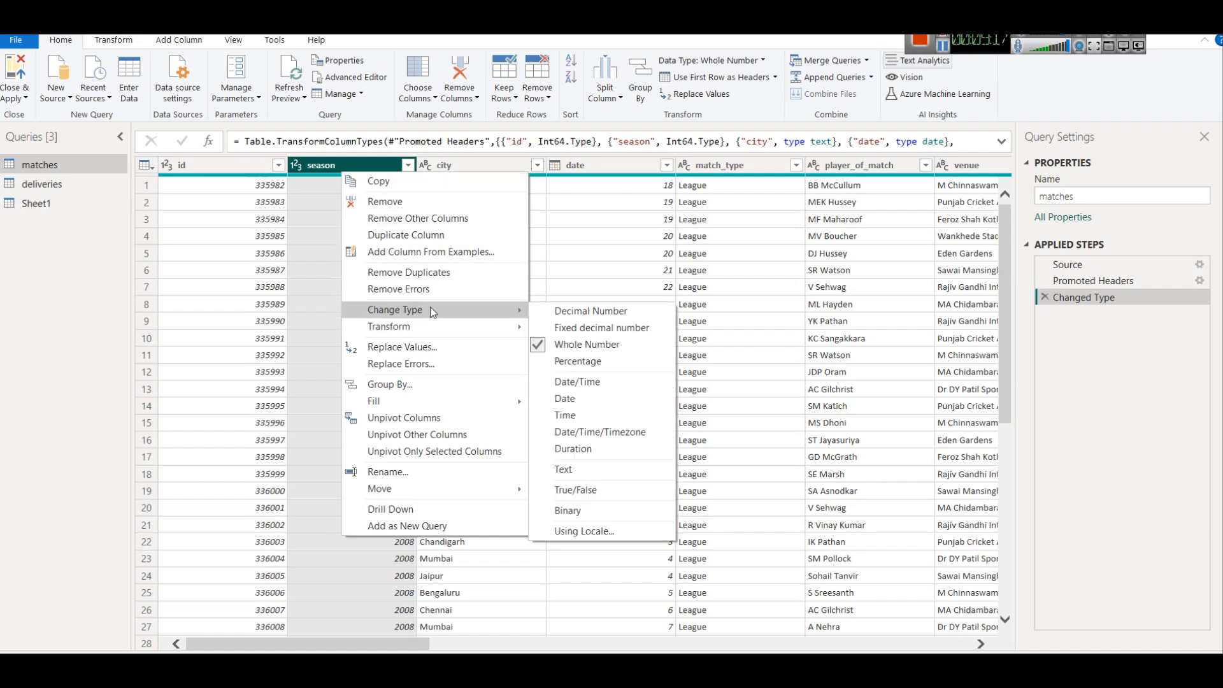
click(420, 236)
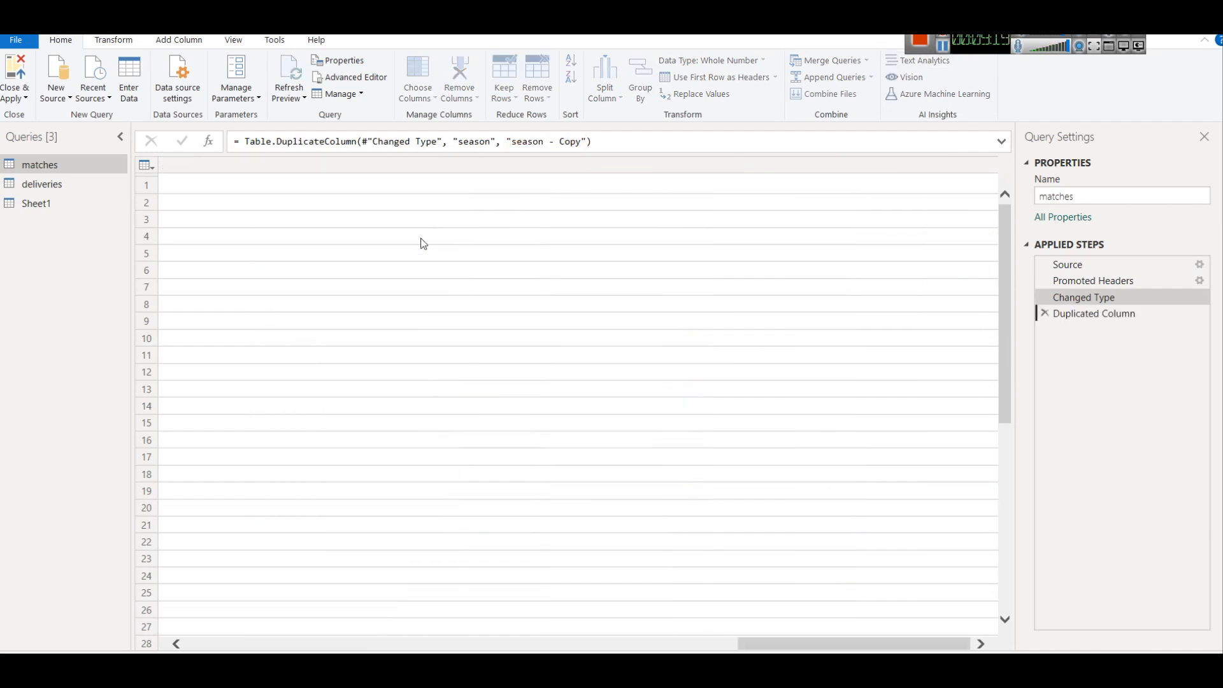
right_click(914, 167)
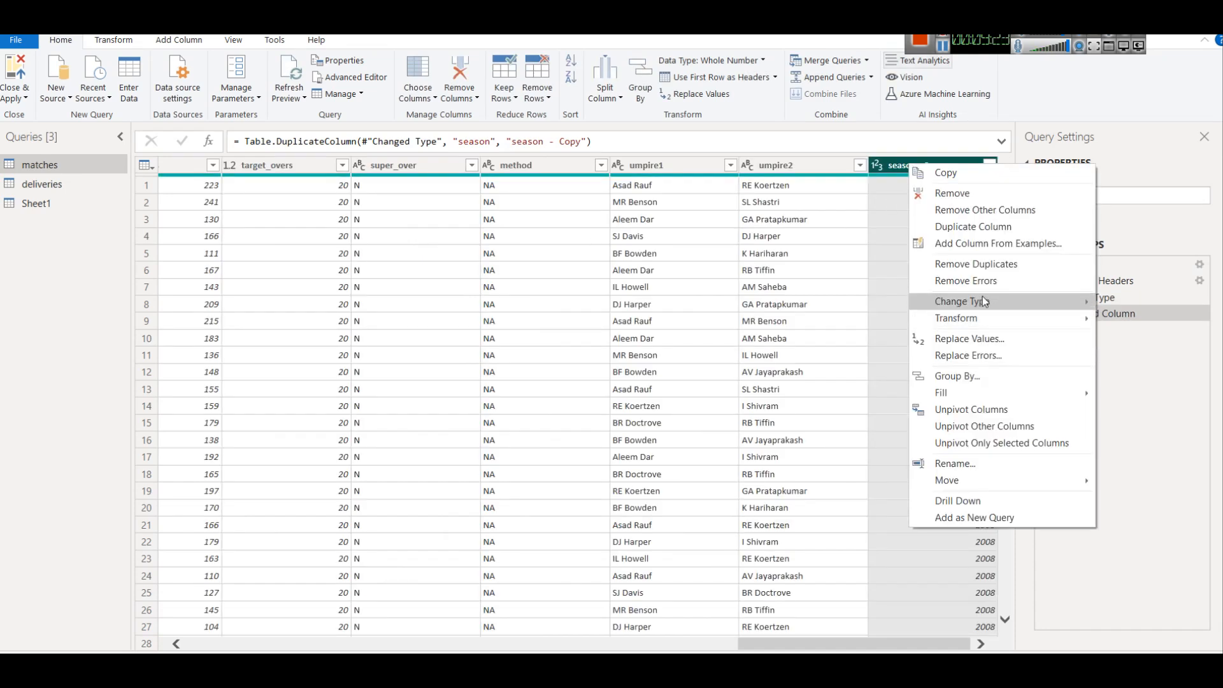
mouse_move(985, 302)
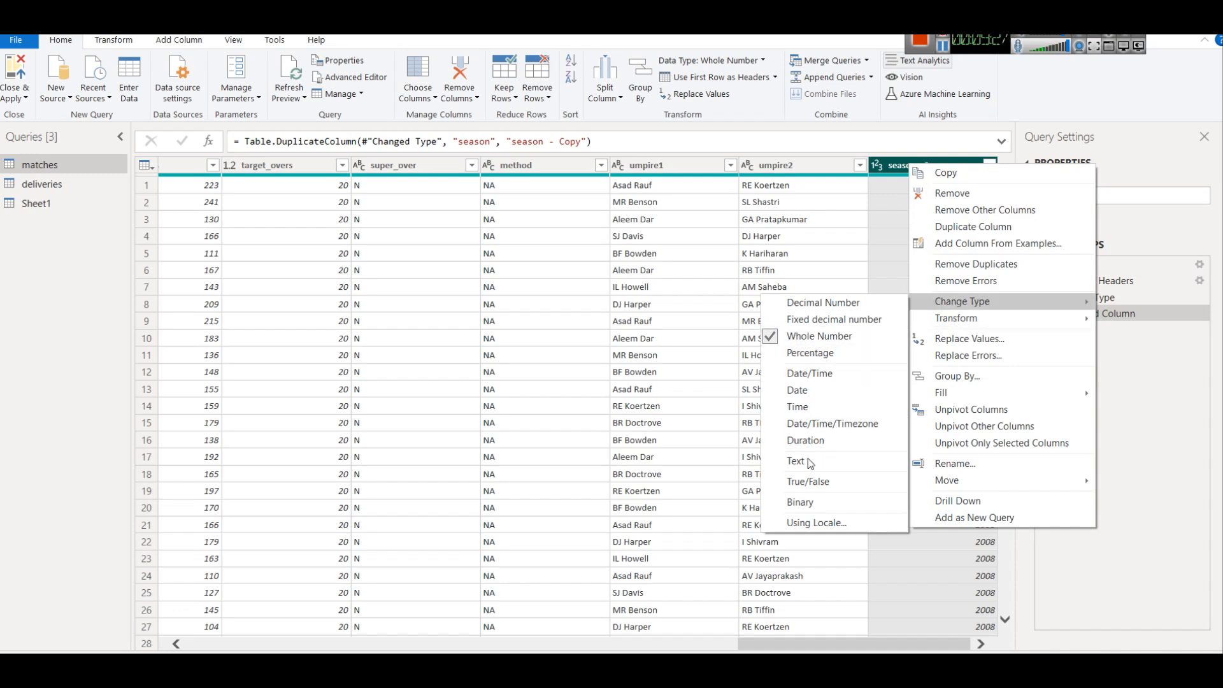
click(796, 460)
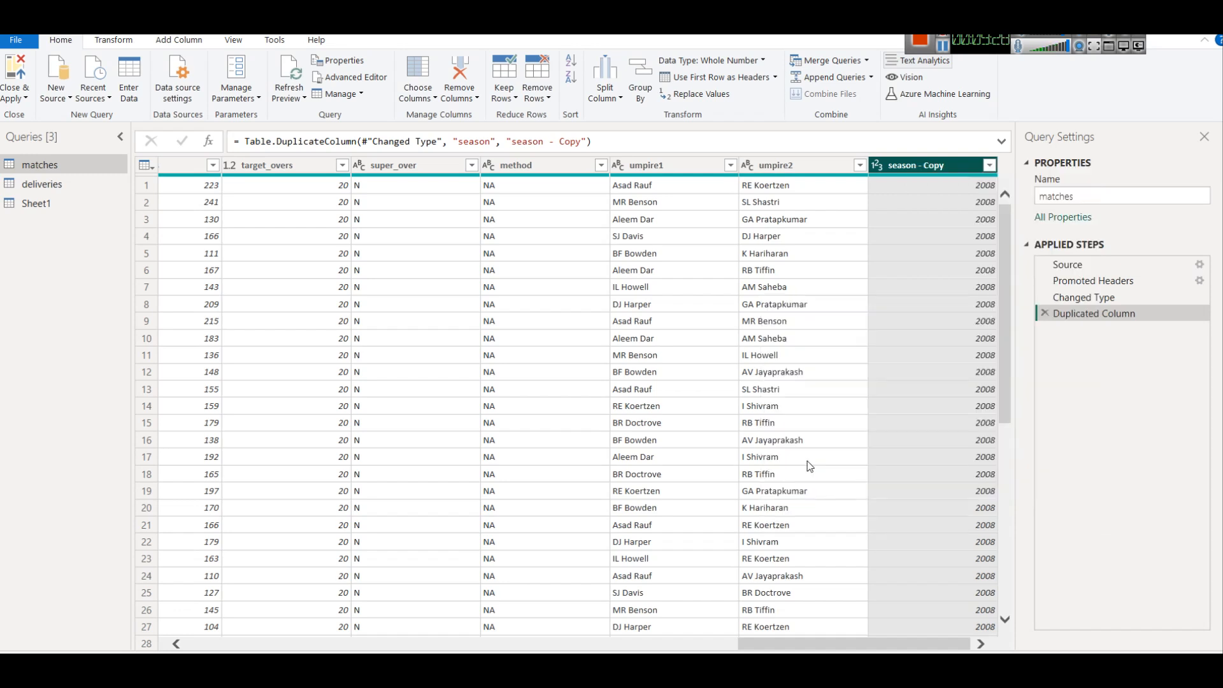
click(16, 95)
click(45, 115)
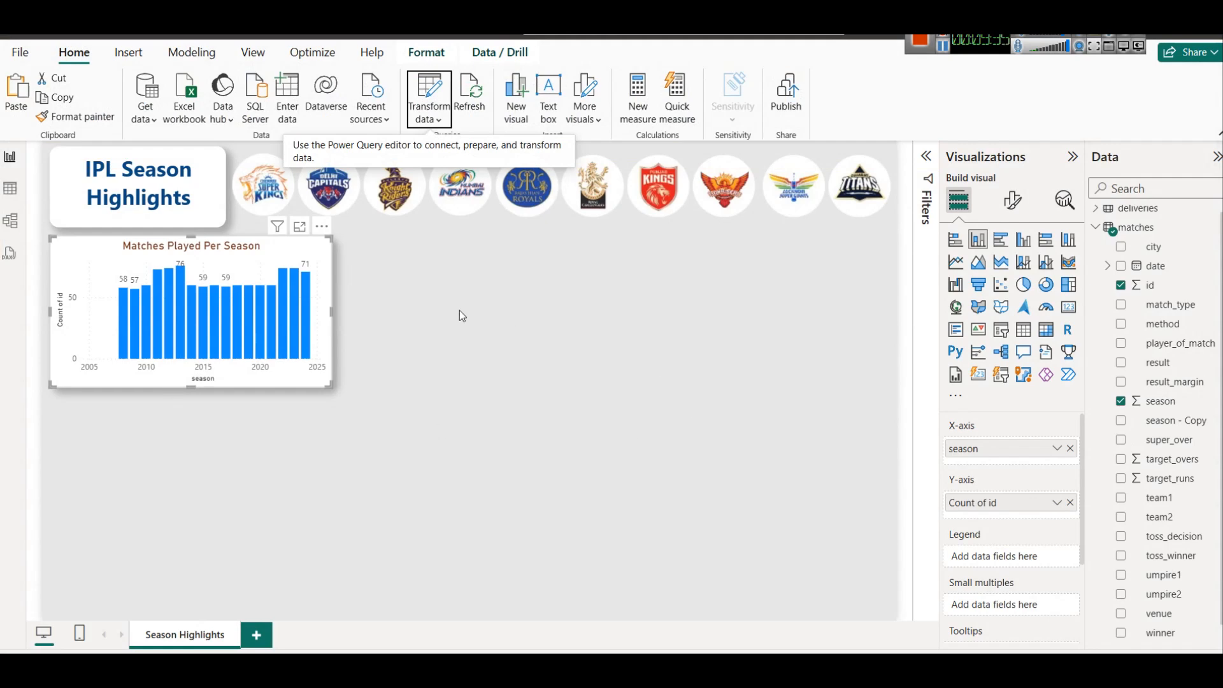
Duplicate the season column chart with copy and paste.
drag(319, 249, 614, 254)
key(ctrl+c)
key(ctrl+v)
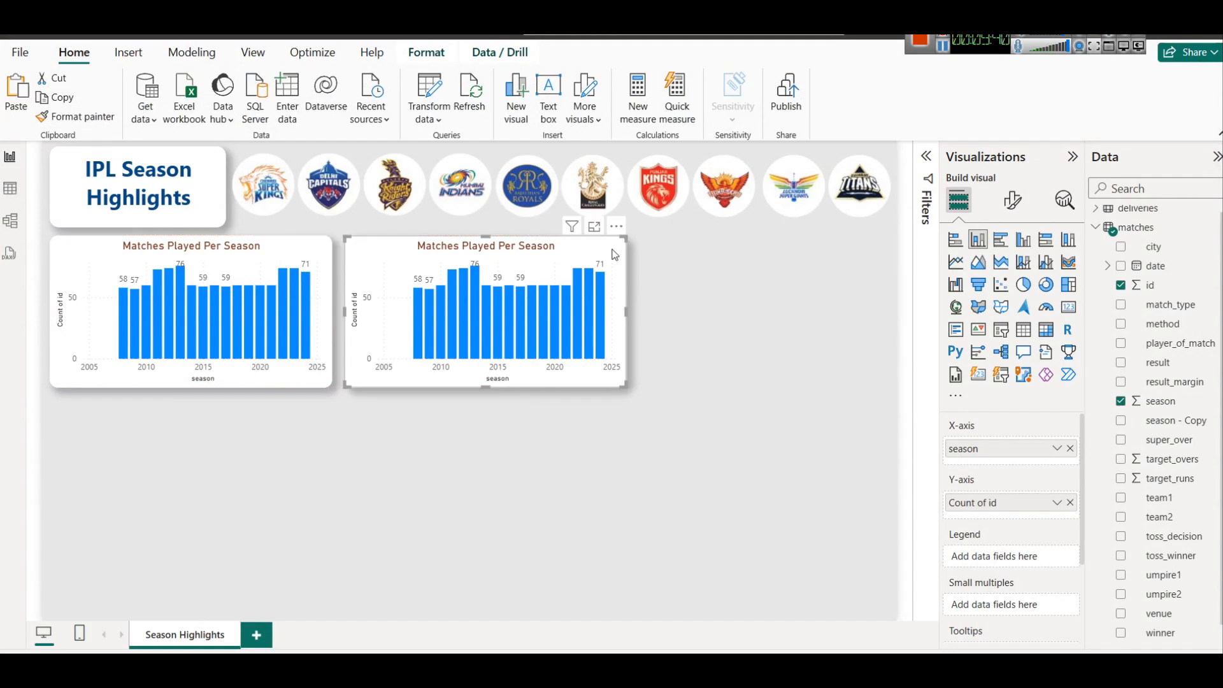
Swap the copy's axis from season to season - Copy, make it horizontal bars, and shift the column chart right.
click(1057, 448)
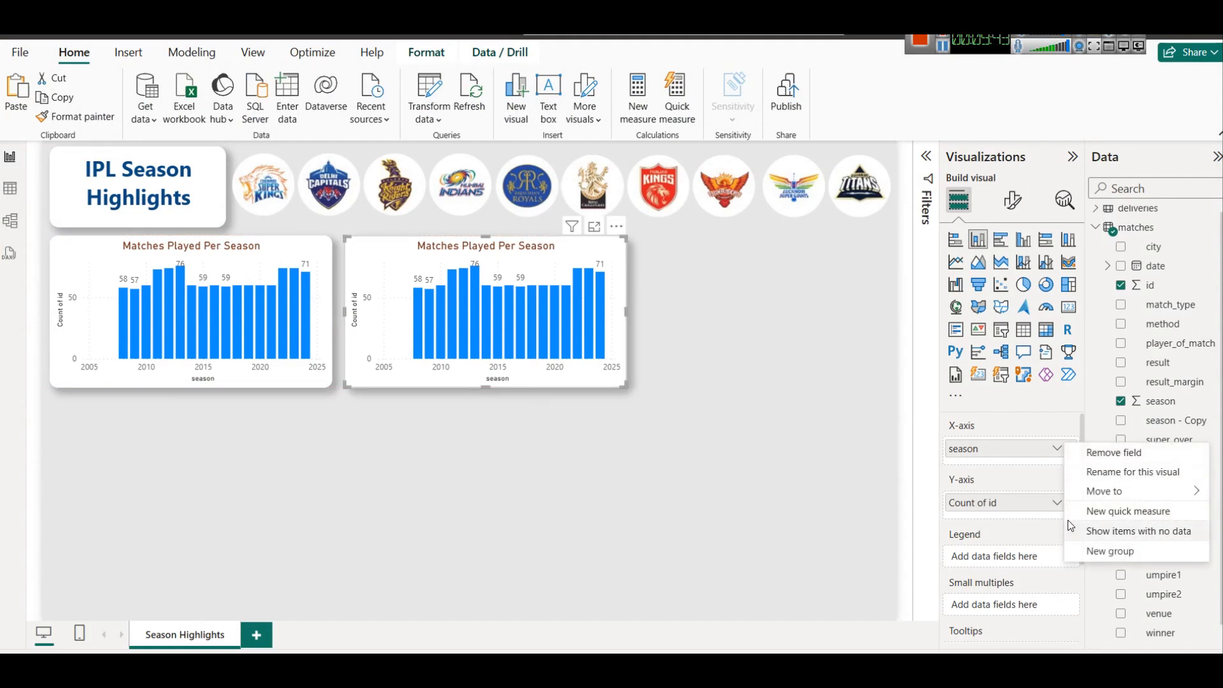
click(1055, 465)
click(1071, 449)
scroll(1180, 529, down, 1)
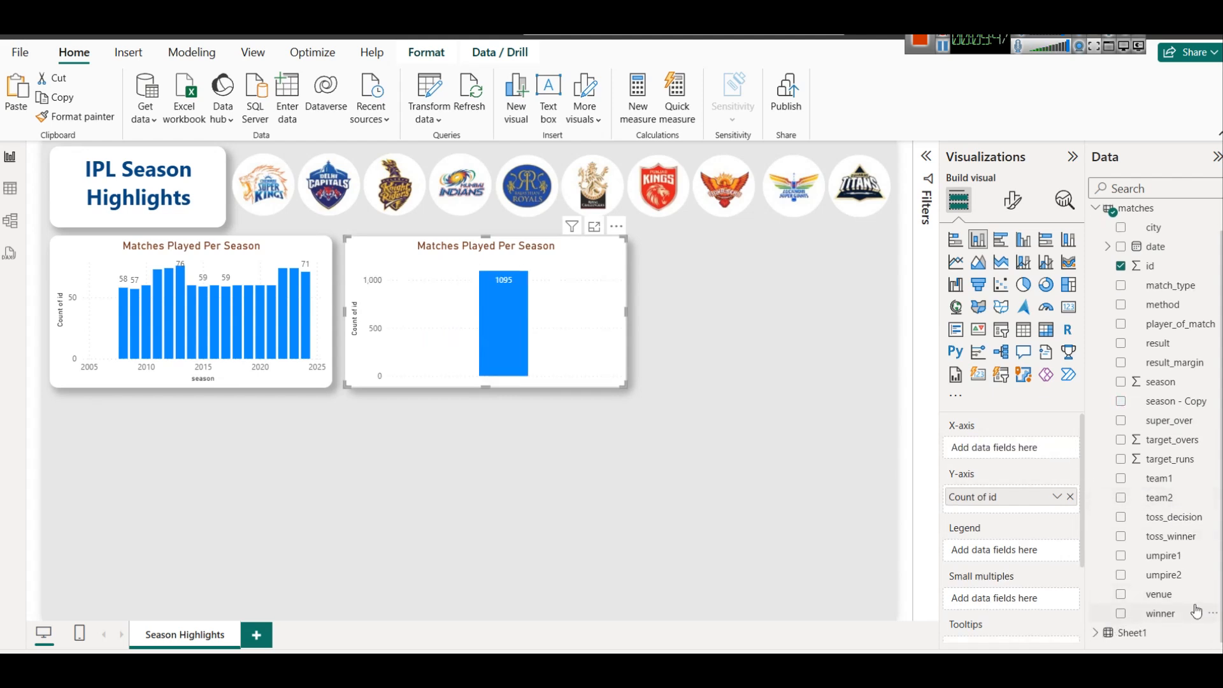
drag(1176, 402, 1045, 447)
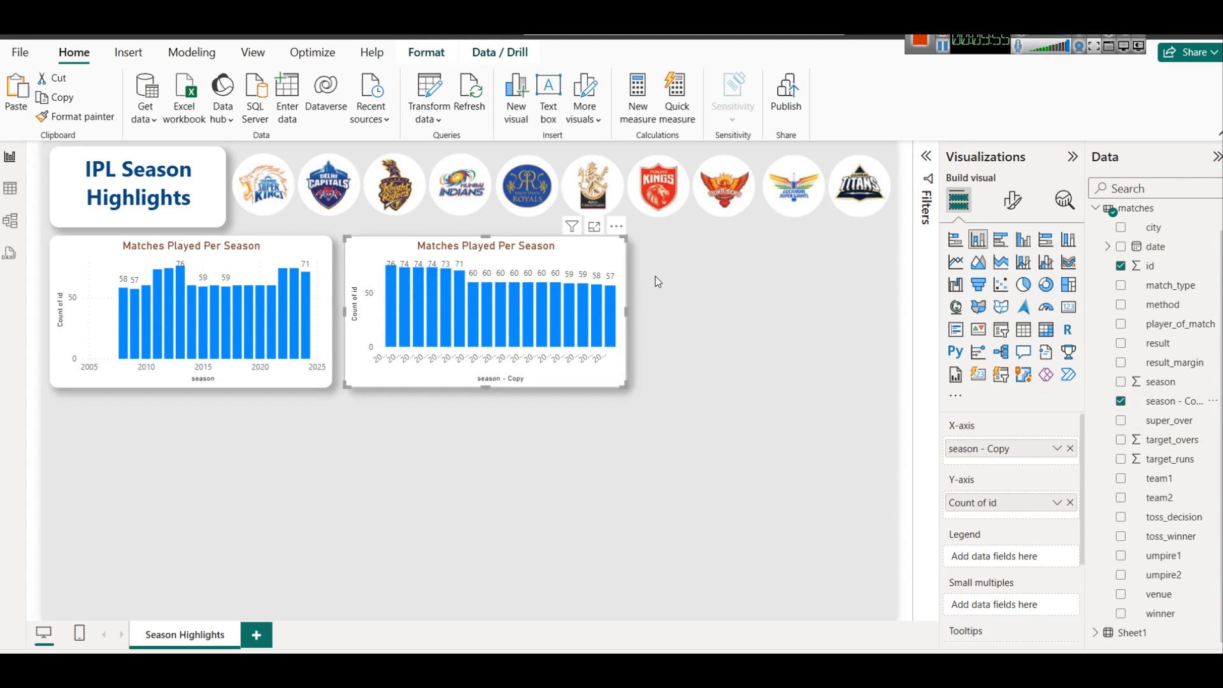
click(1000, 245)
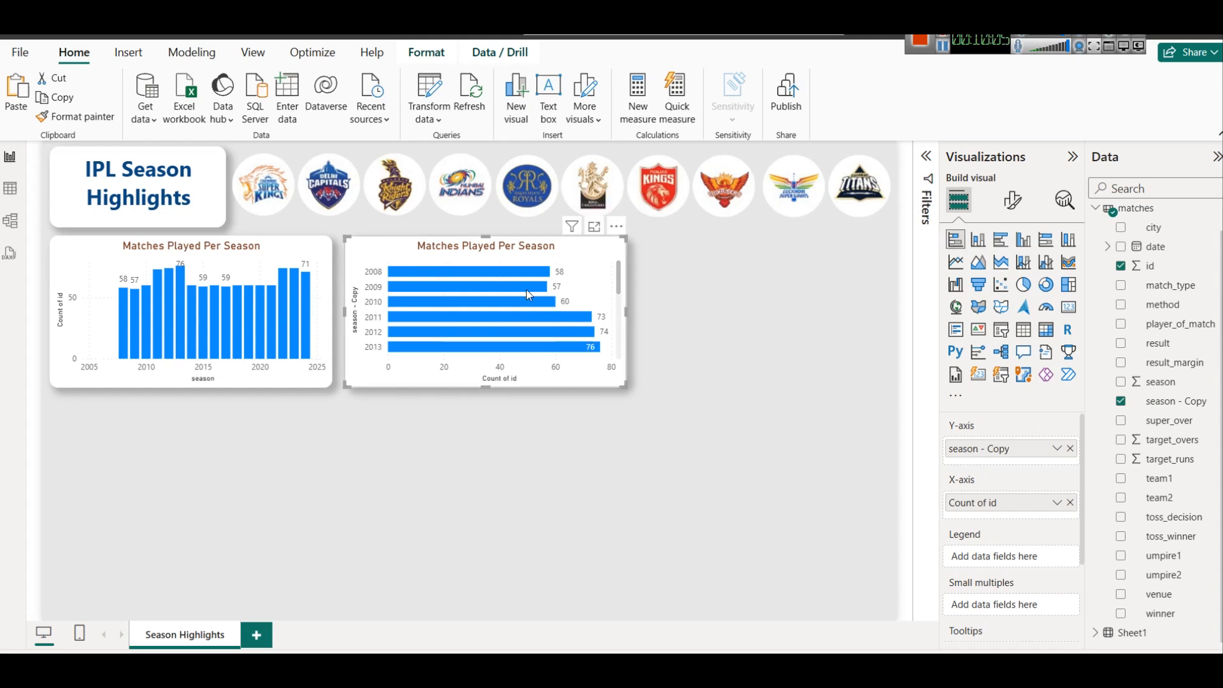
scroll(400, 274, down, 5)
scroll(459, 303, up, 5)
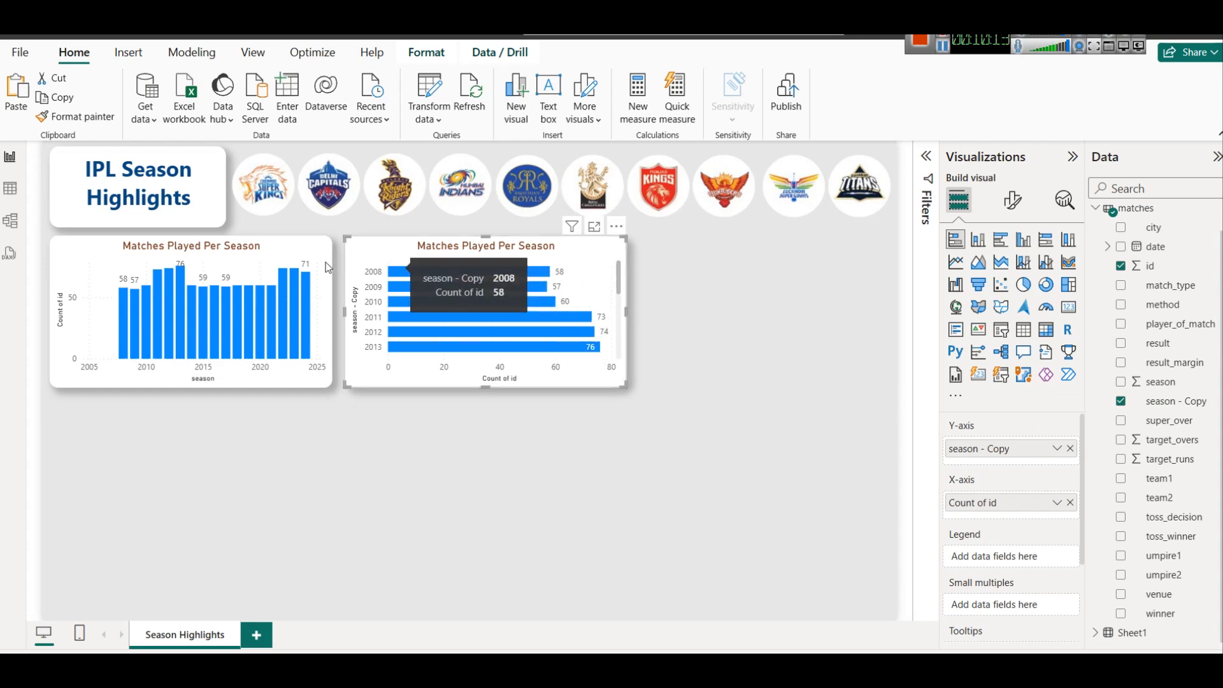
drag(300, 261, 683, 290)
Move the bar chart to the left side, narrower and stretched taller.
drag(381, 244, 86, 246)
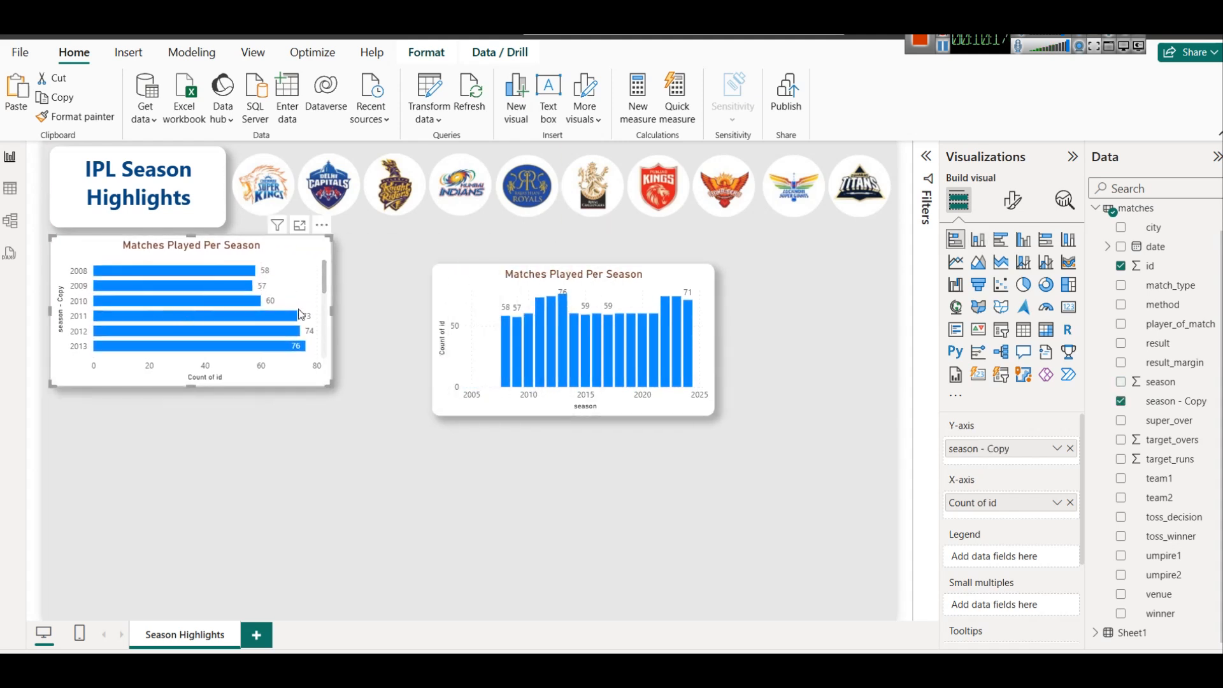
drag(330, 315, 225, 301)
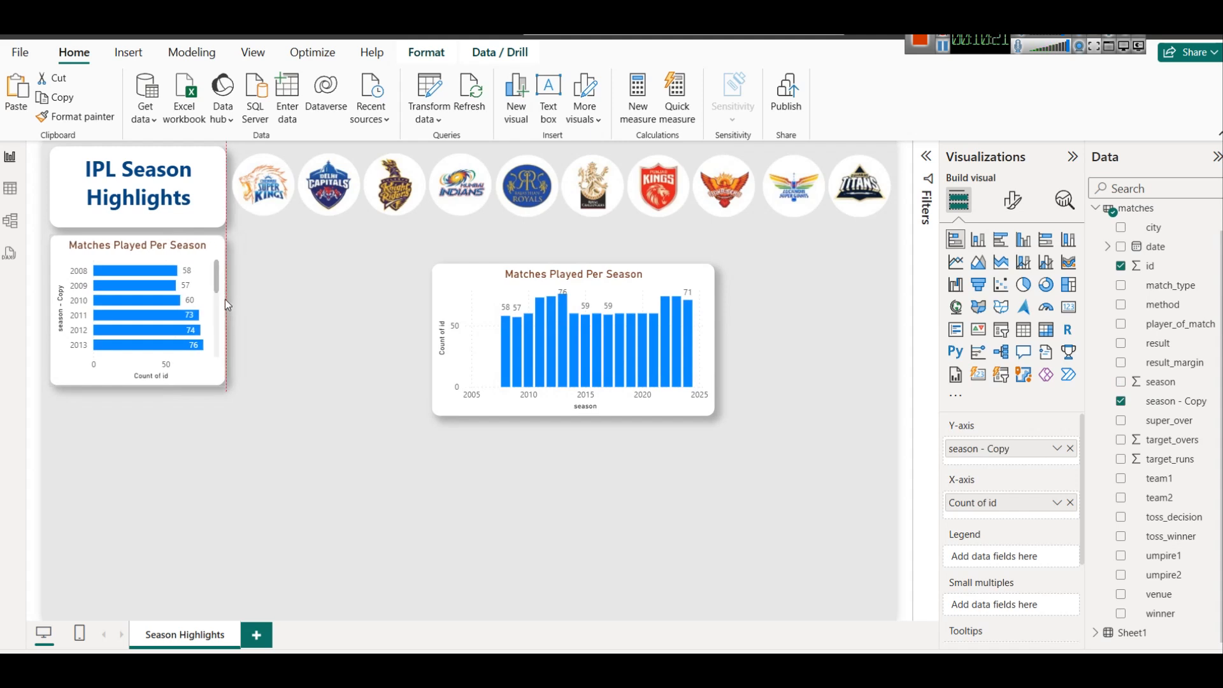
drag(136, 386, 125, 529)
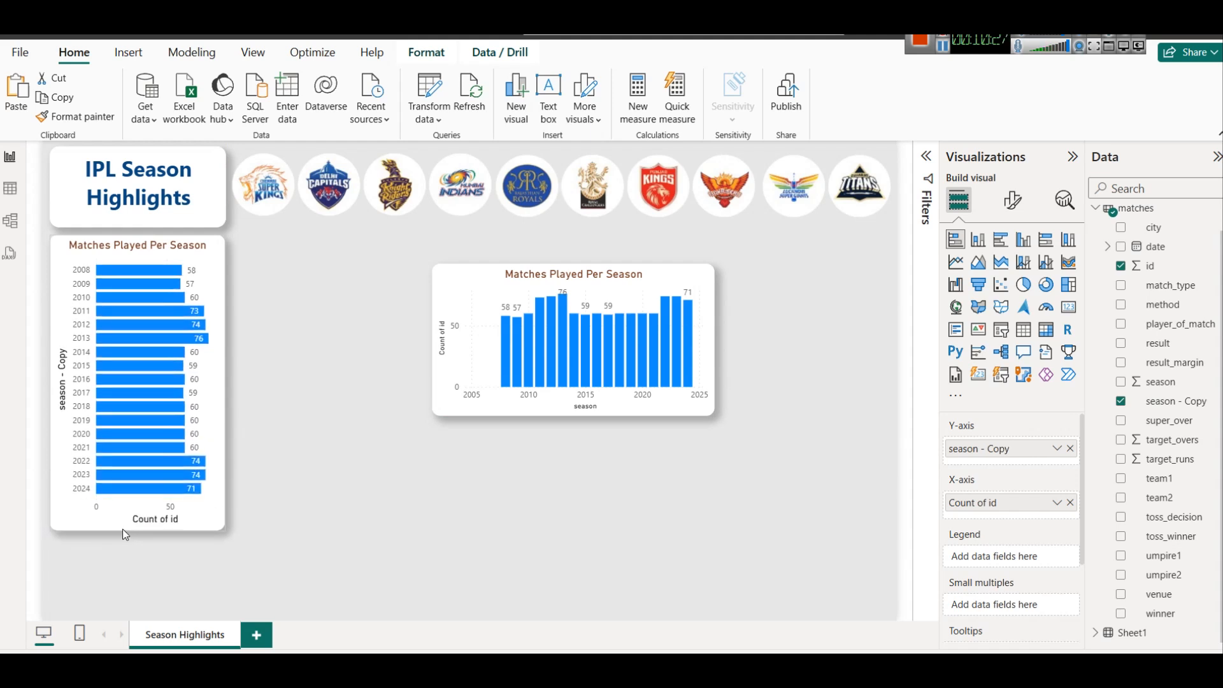
drag(124, 530, 127, 600)
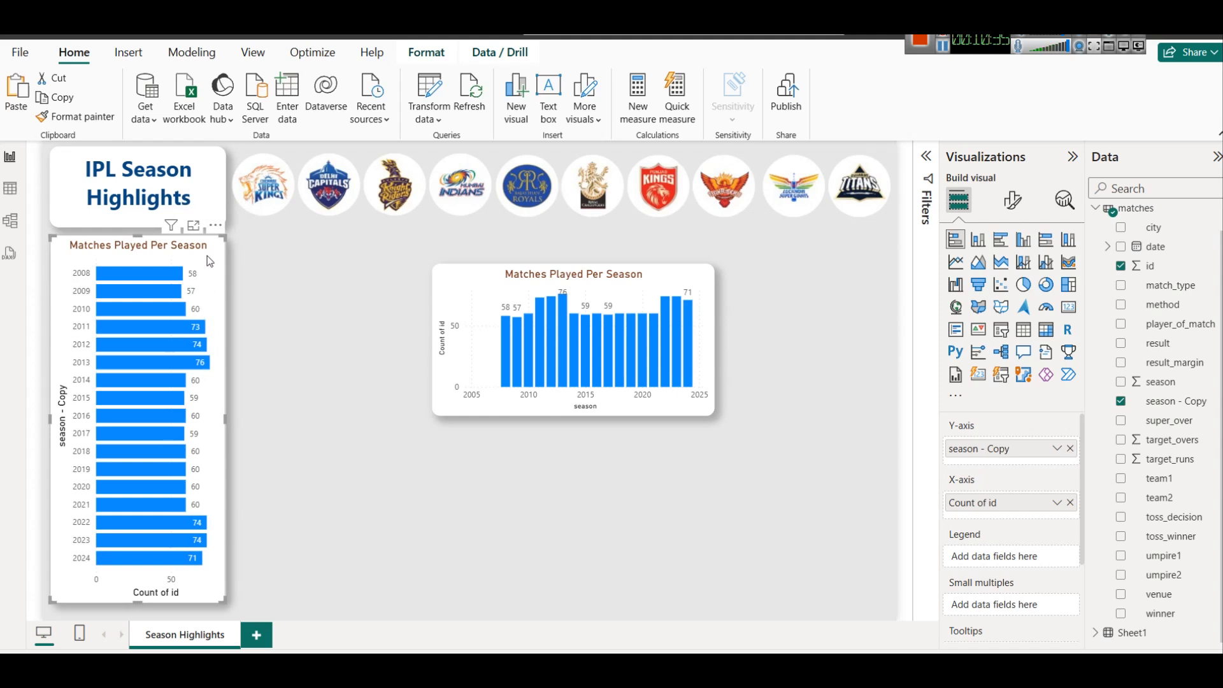
Check the bar chart's sort-axis options without changing them, then select the column chart.
click(215, 227)
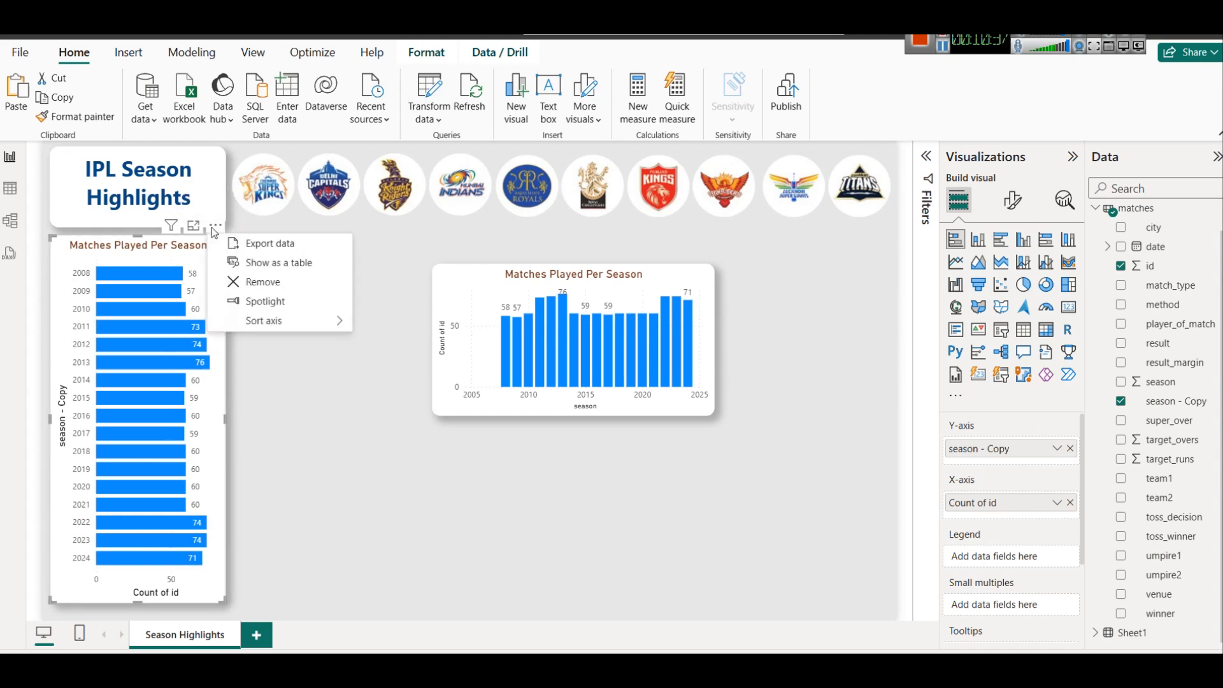
mouse_move(309, 320)
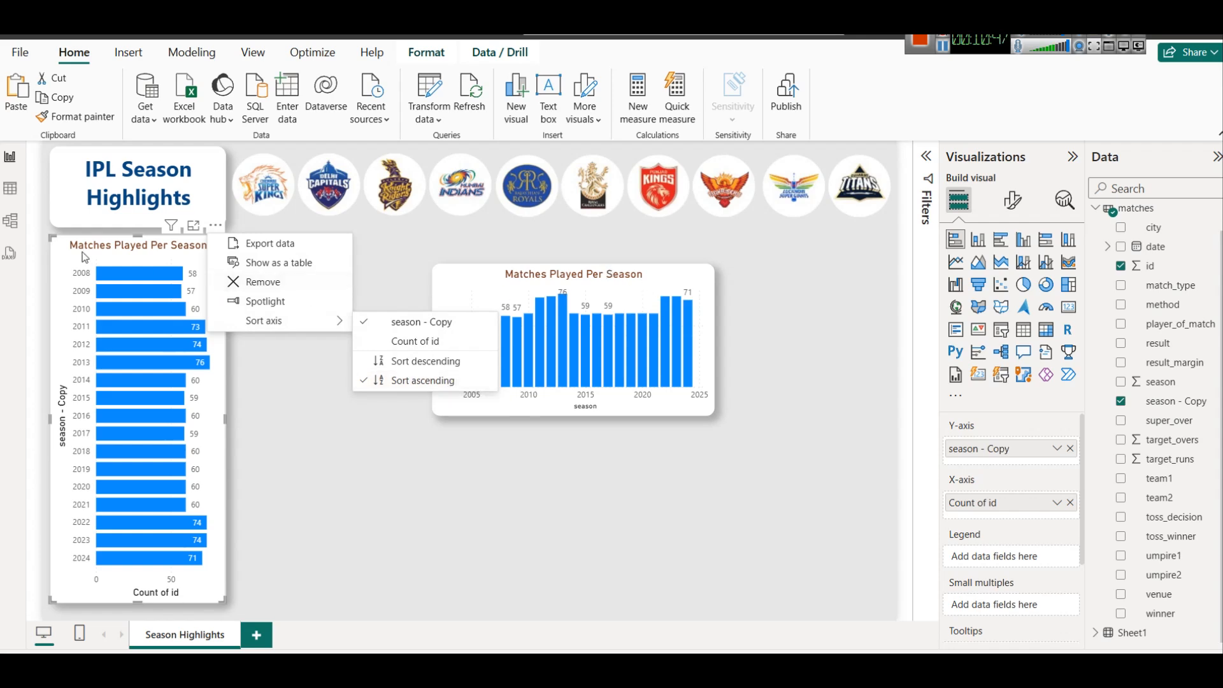
key(Escape)
click(555, 275)
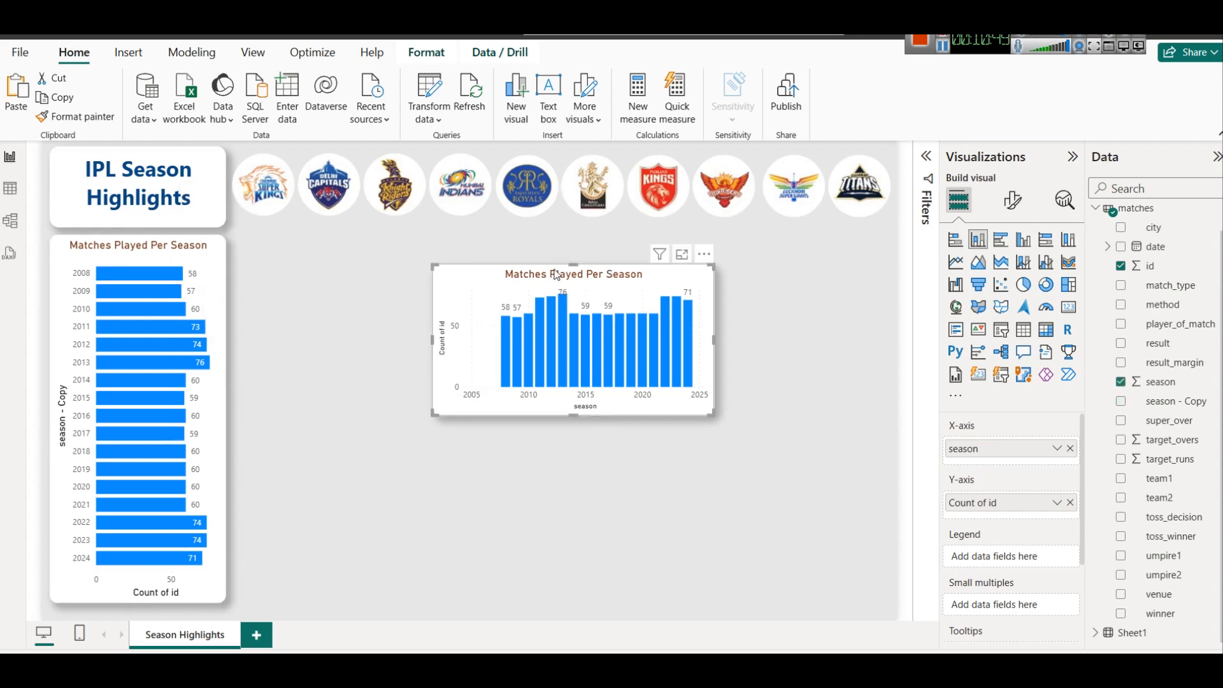
Delete the column chart and place a copy of the season bar chart beside the original.
key(Delete)
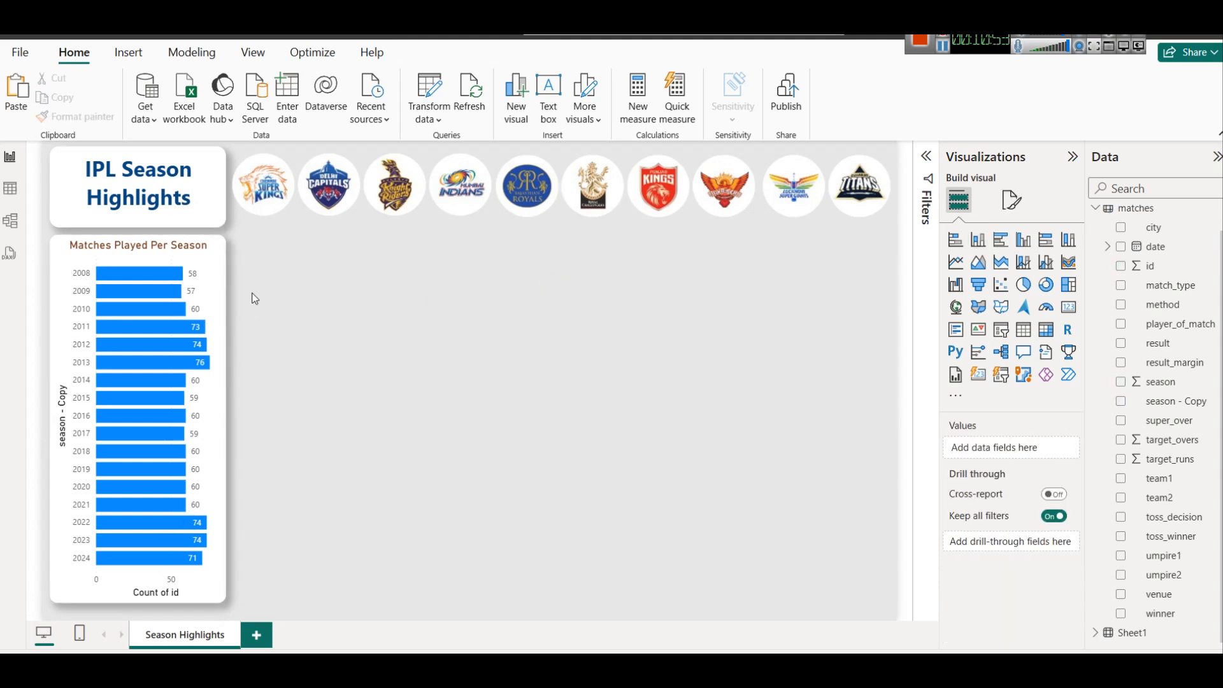
click(171, 251)
key(ctrl+c)
key(ctrl+v)
drag(483, 258, 346, 244)
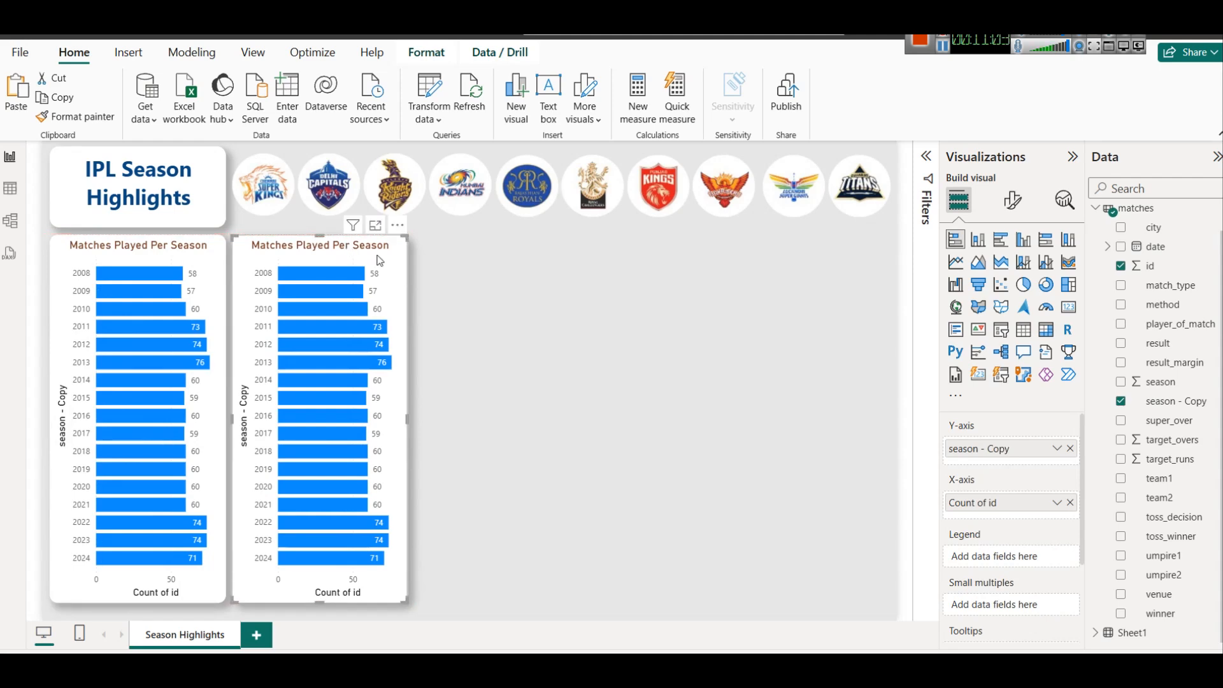
Replace Count of id with winner in the copy and turn it into a table.
click(1057, 502)
click(1070, 502)
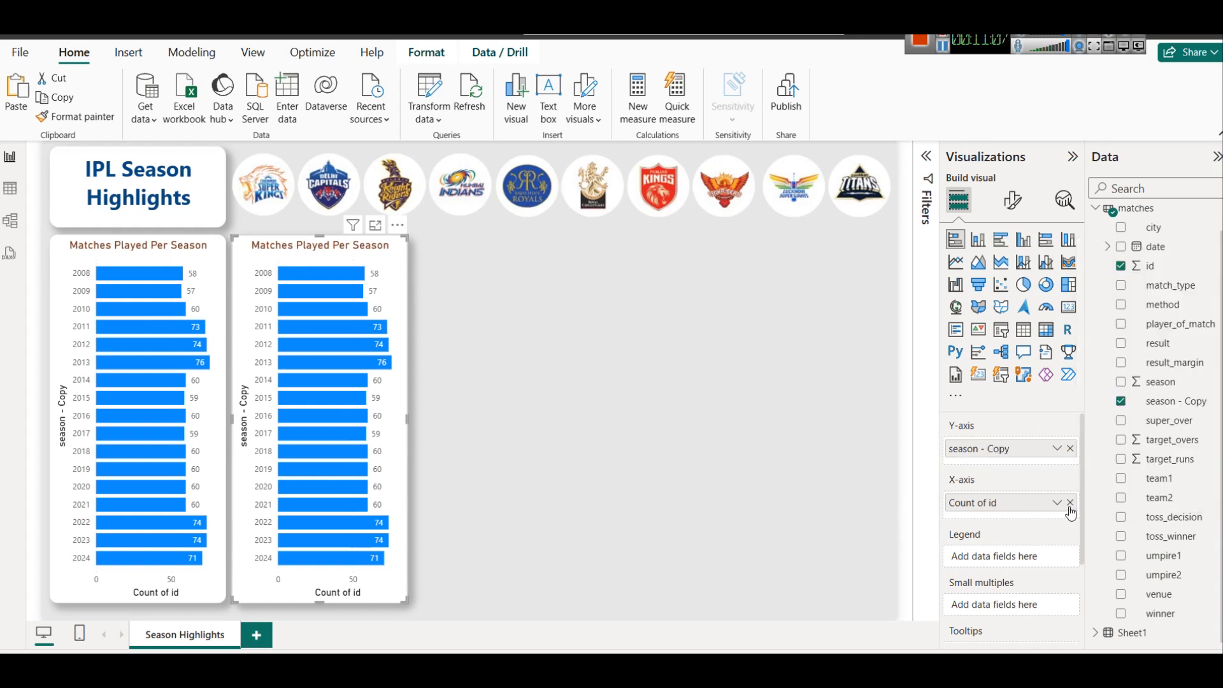
click(1071, 502)
drag(1161, 613, 1019, 503)
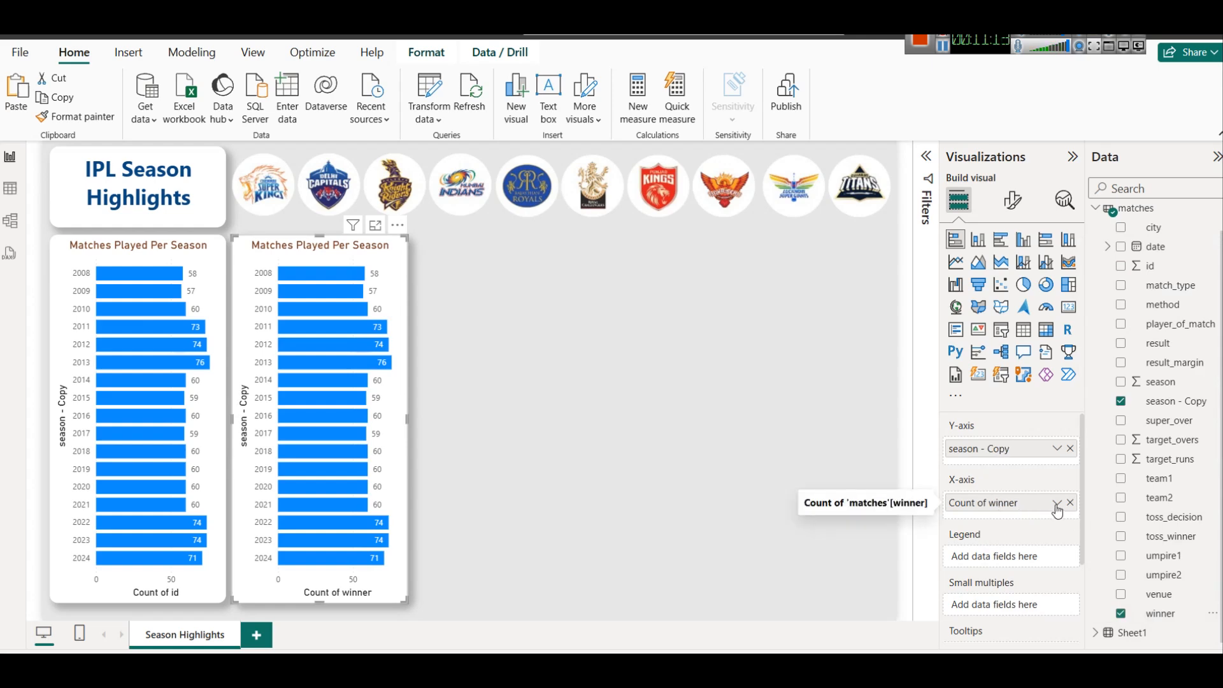
click(1024, 329)
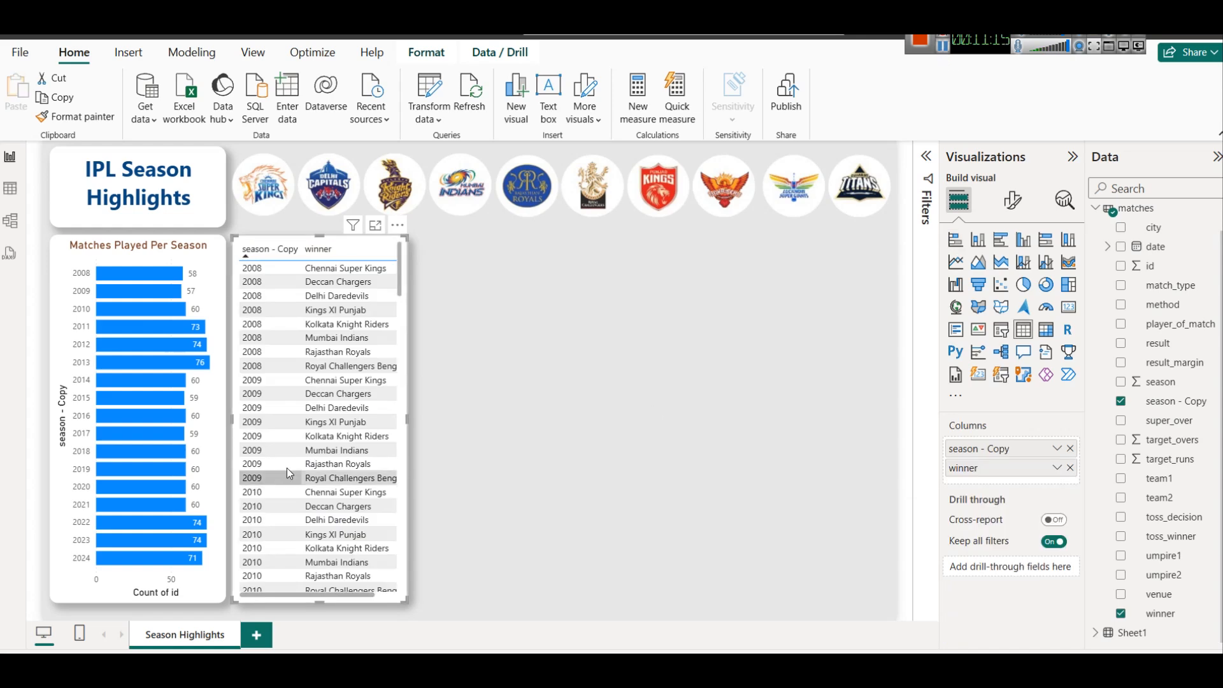
Sort the season table by winner and expand the Filters pane for it.
scroll(319, 420, down, 20)
scroll(357, 369, up, 20)
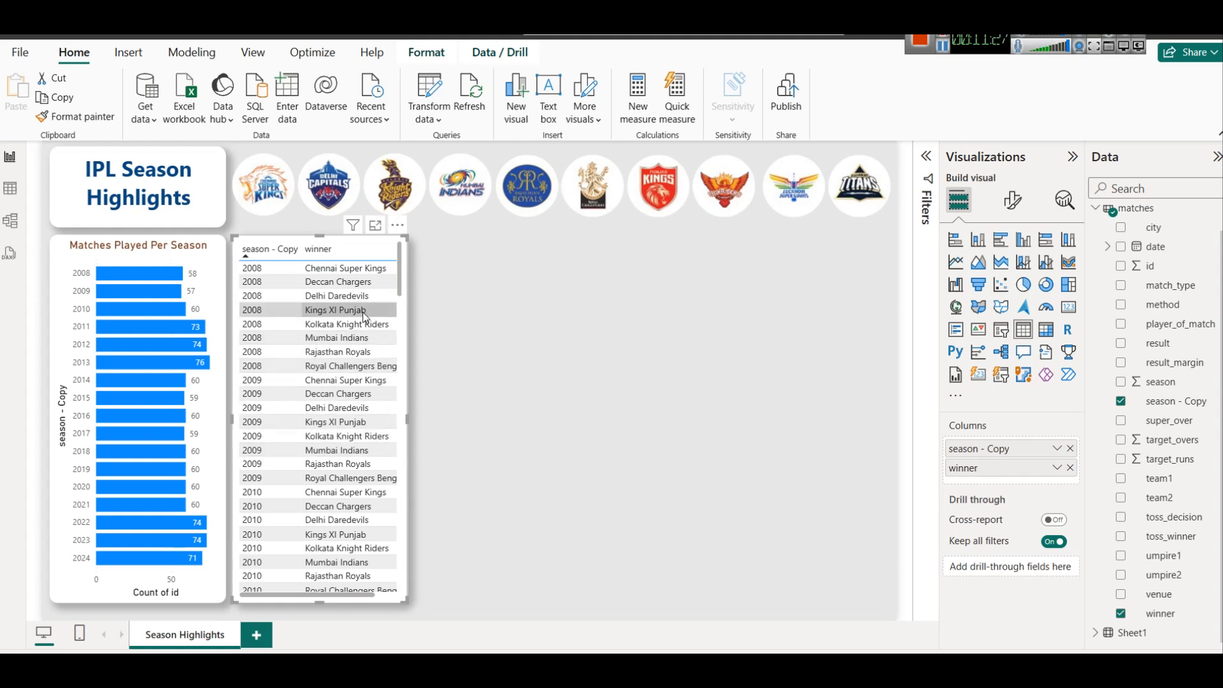
shift+click(352, 242)
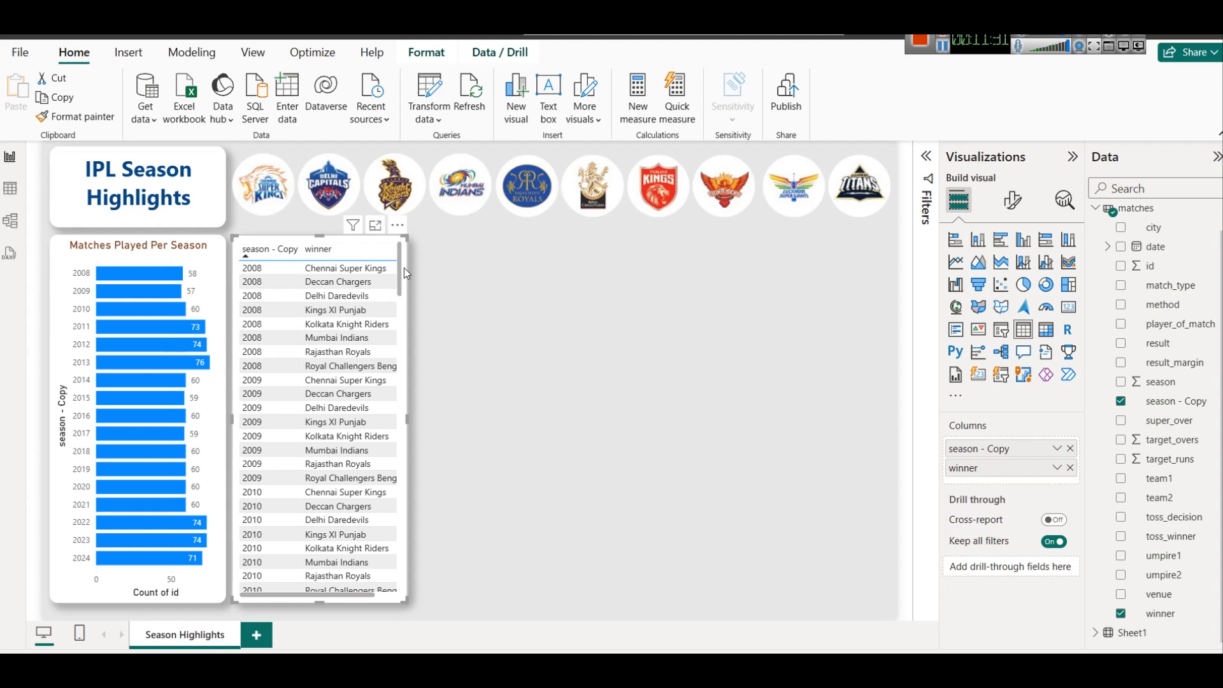
click(927, 157)
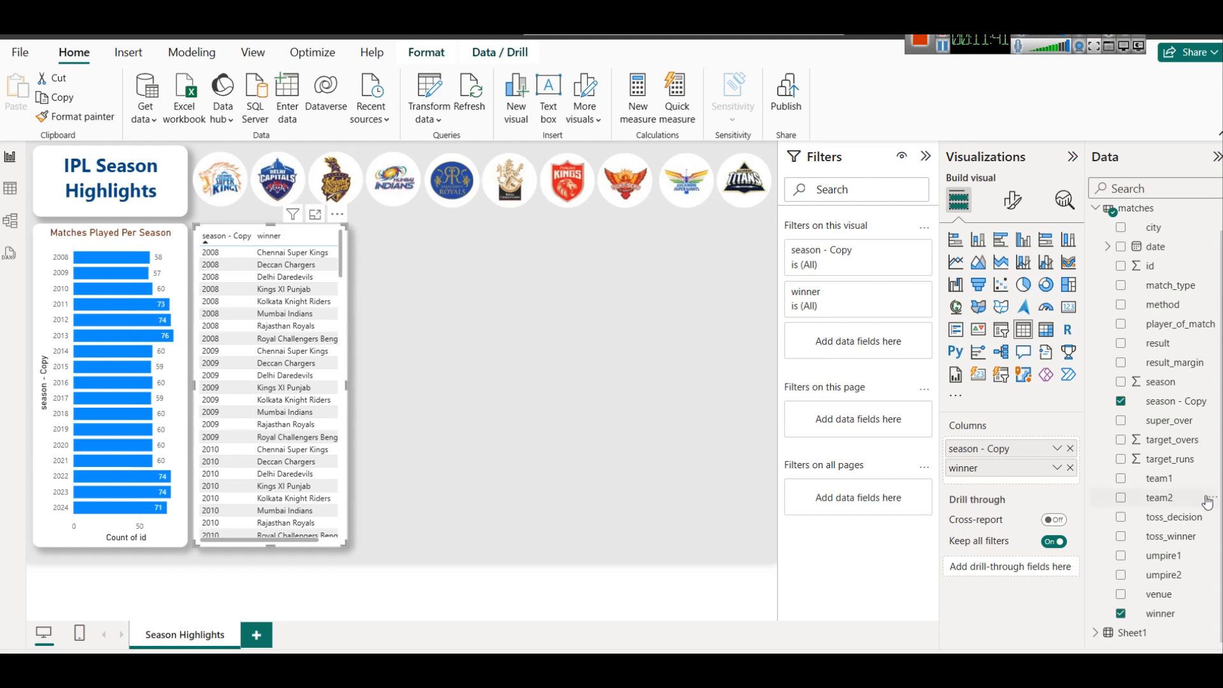
Add a match_type filter to the winners table and keep only Final.
scroll(1189, 450, up, 1)
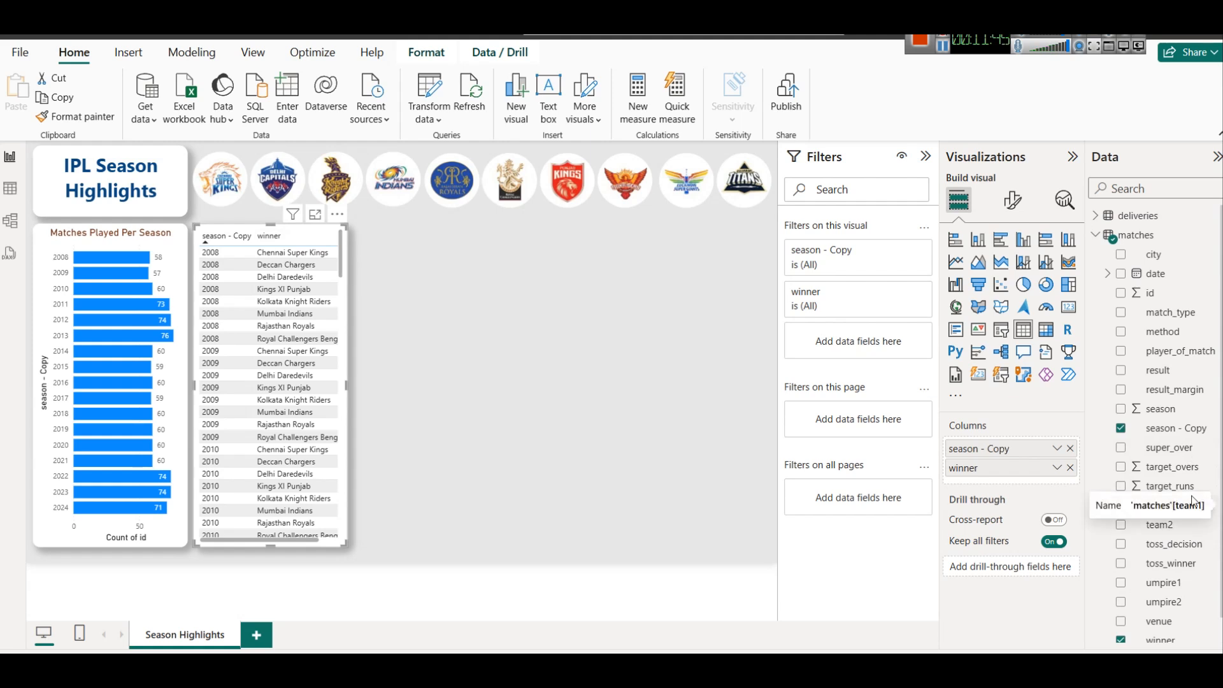
drag(1170, 314, 868, 336)
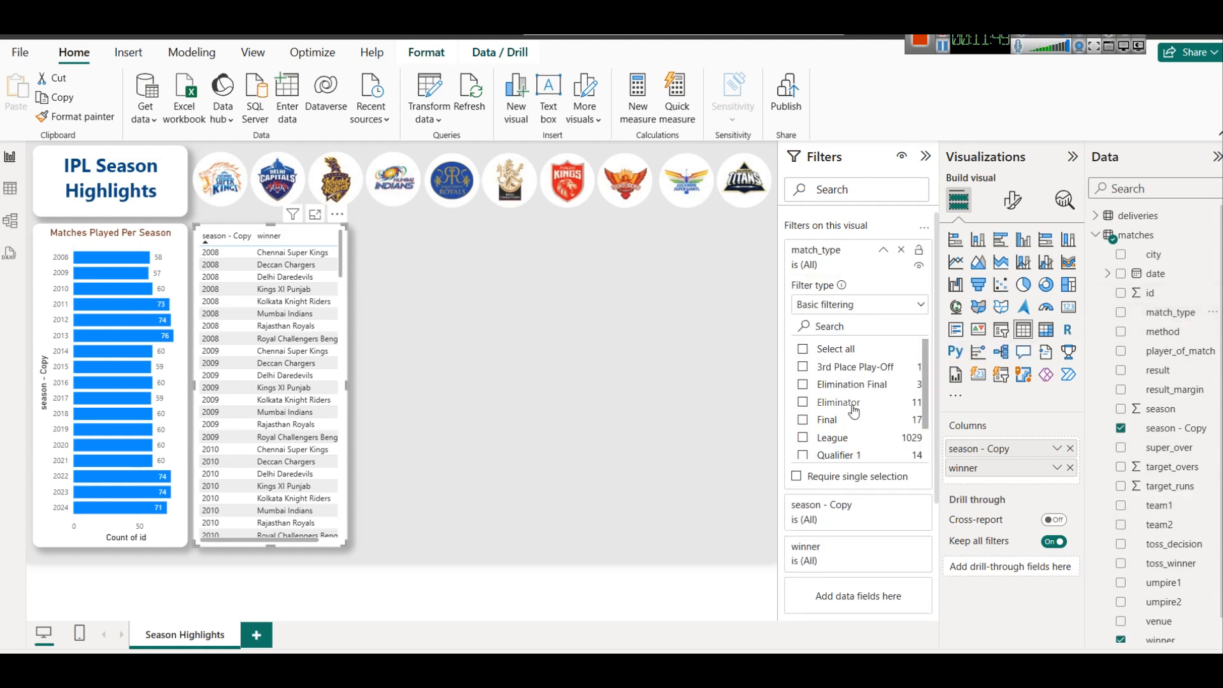
click(804, 422)
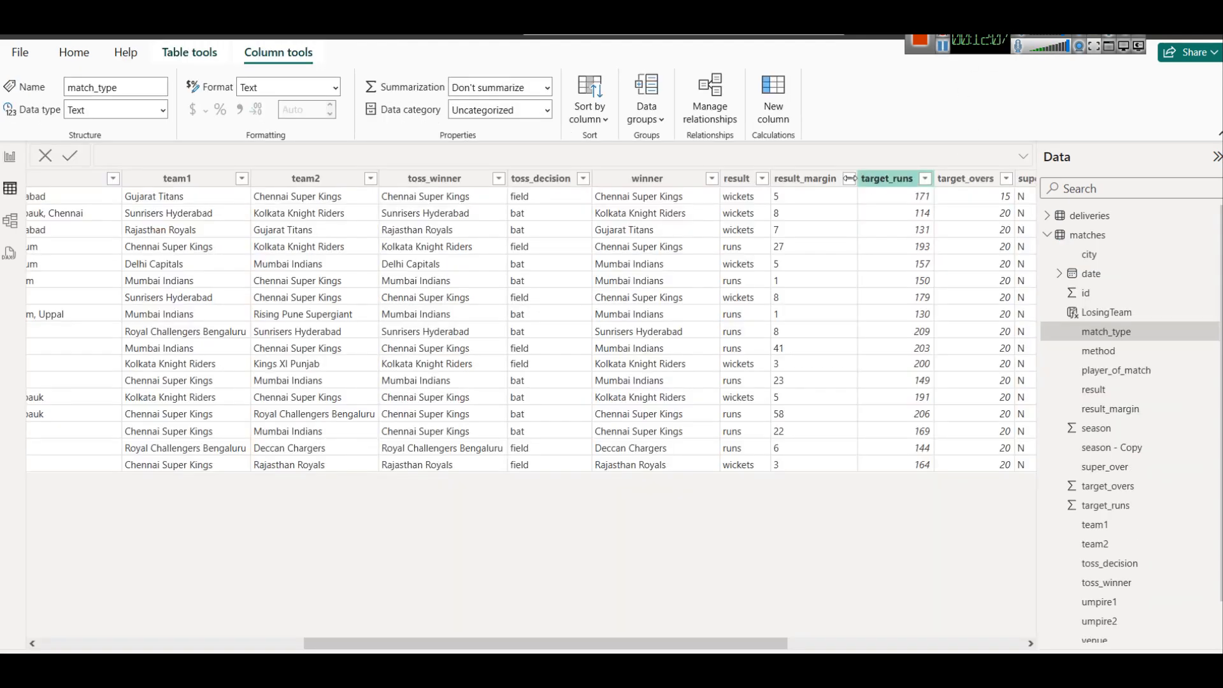
Inspect team1 and team2, then display the LosingTeam formula IF(winner = team1, team2, team1).
click(187, 180)
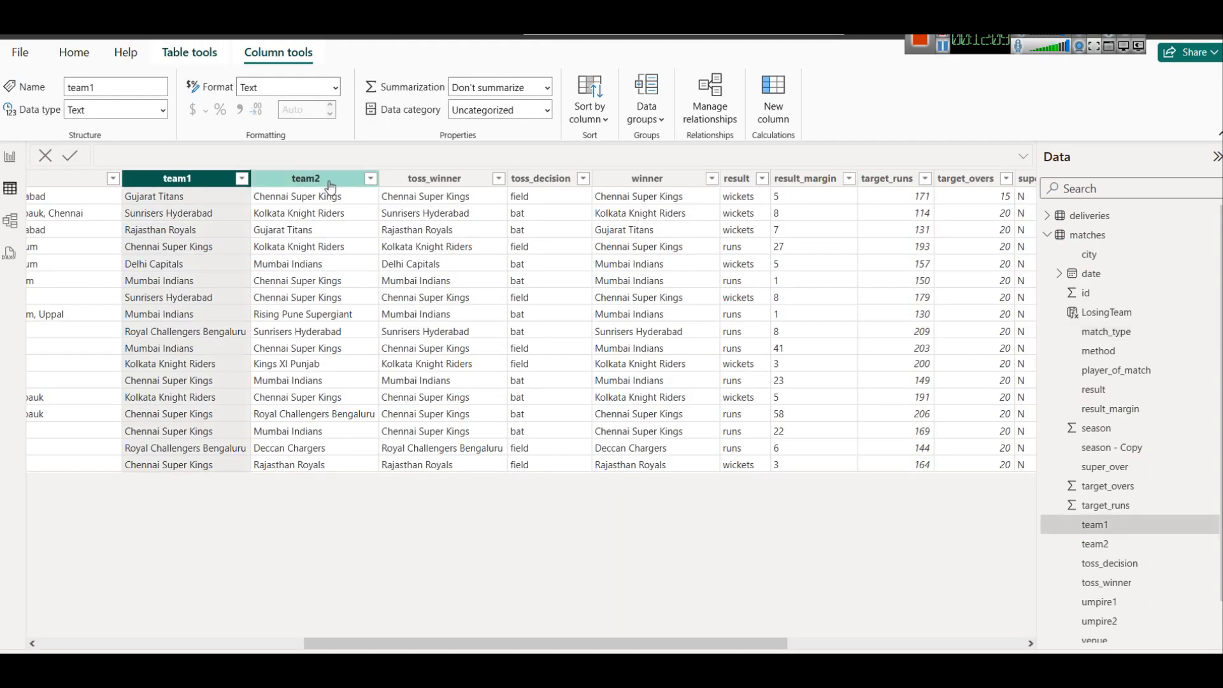
click(321, 182)
drag(502, 639, 292, 621)
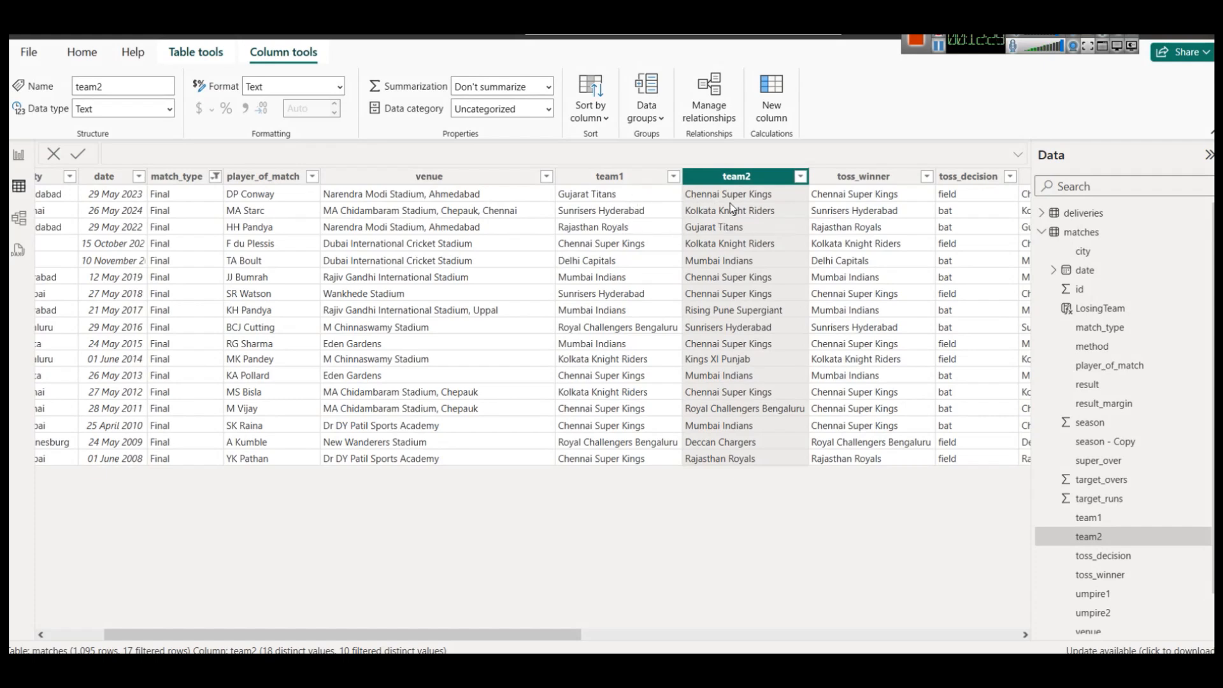
drag(577, 635, 1016, 639)
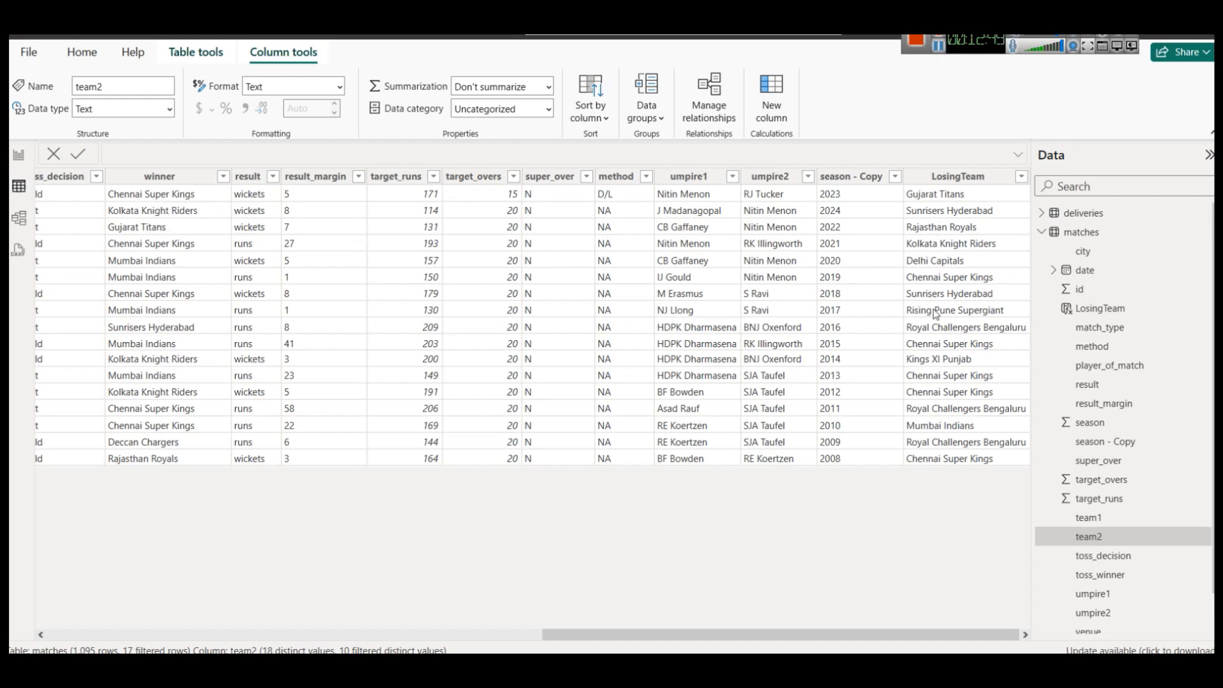
click(537, 634)
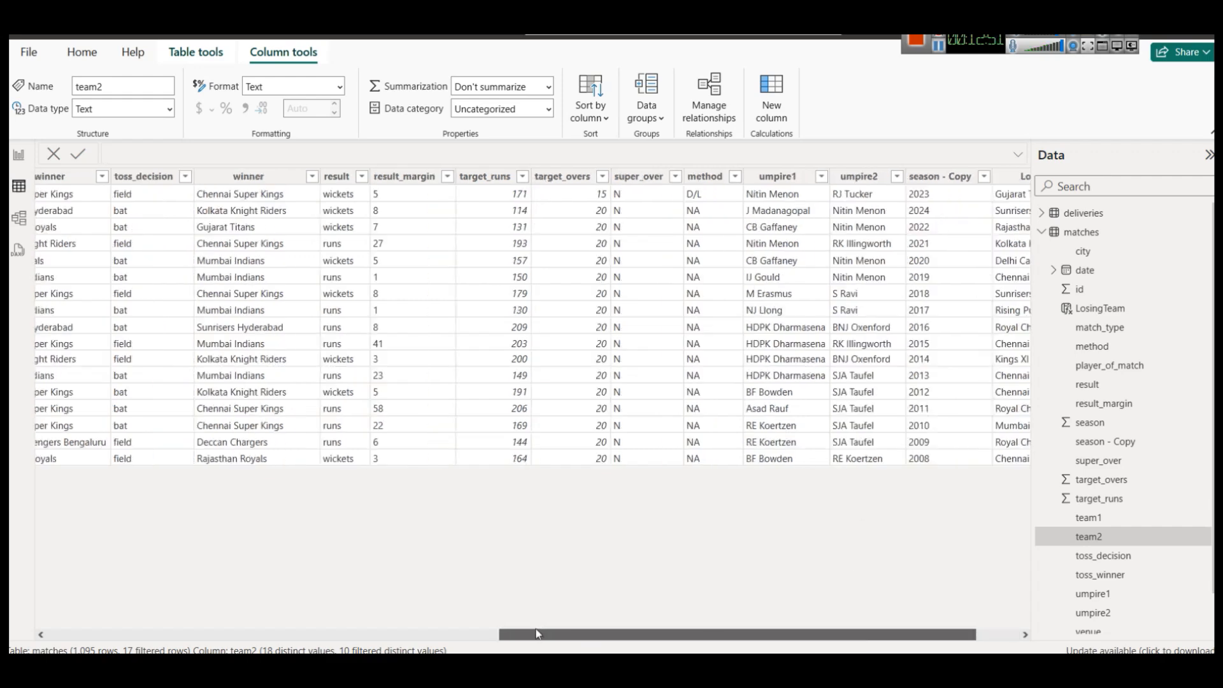
scroll(537, 634, left, 5)
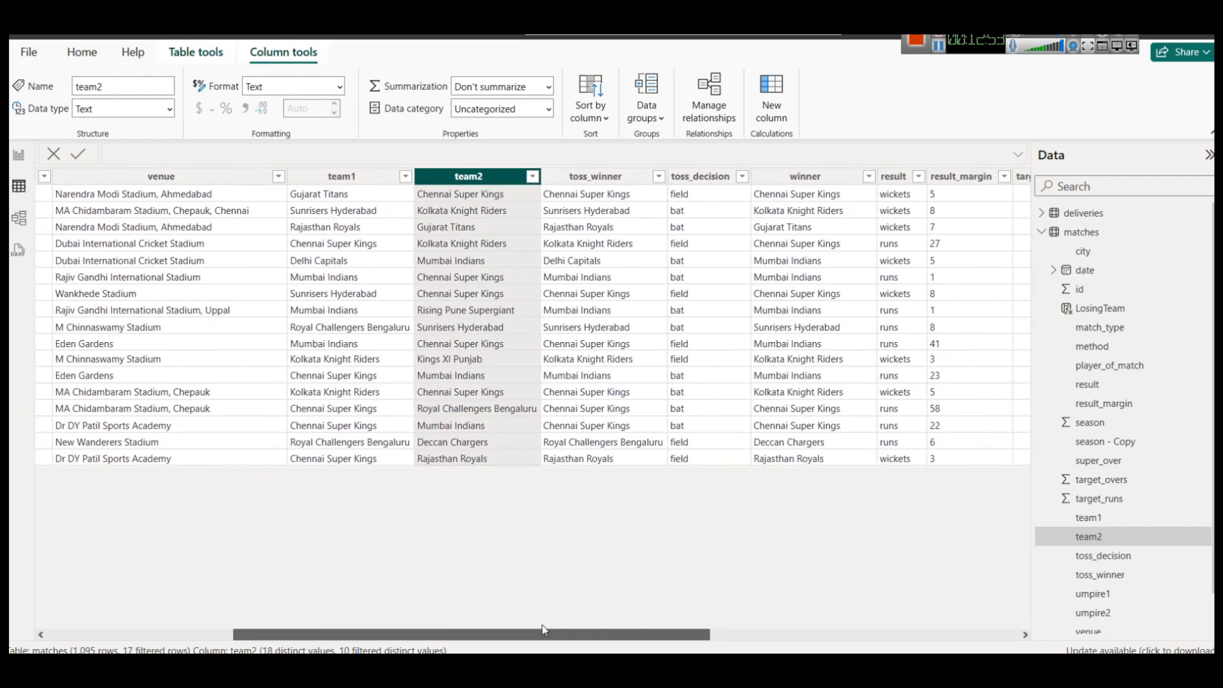
drag(543, 629, 898, 631)
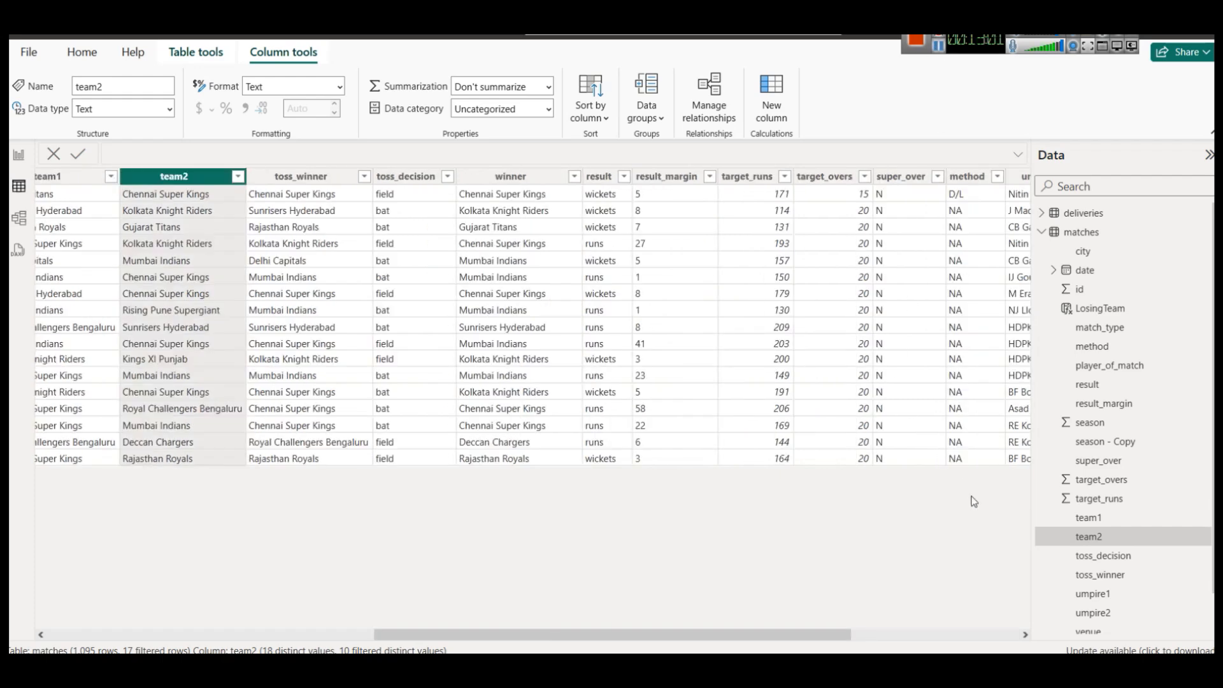
scroll(995, 626, right, 10)
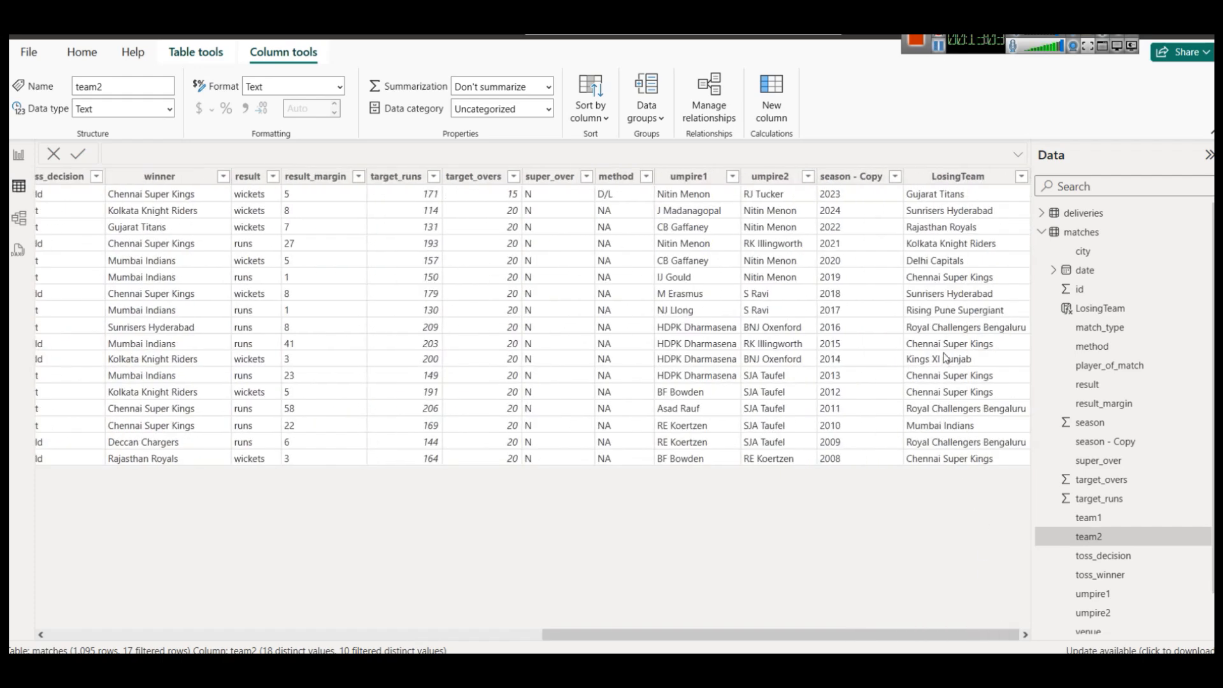
click(930, 177)
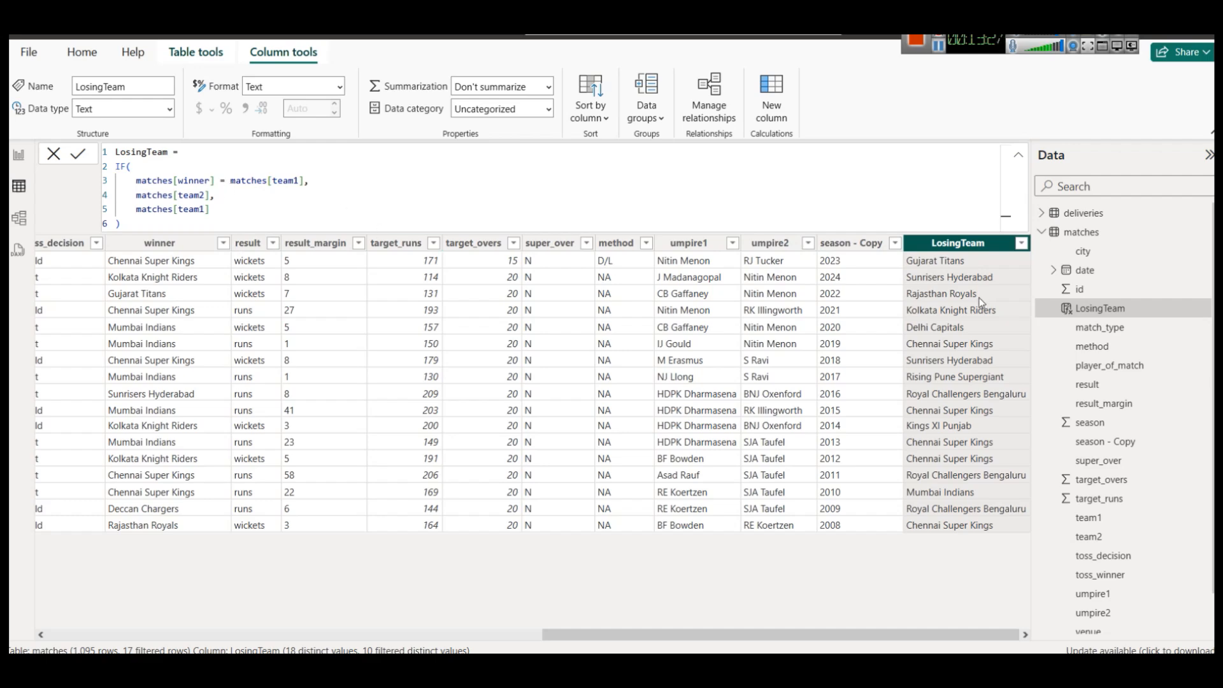
Widen the season winners table and add LosingTeam as a column headed 'Runner Up'.
click(20, 160)
click(442, 411)
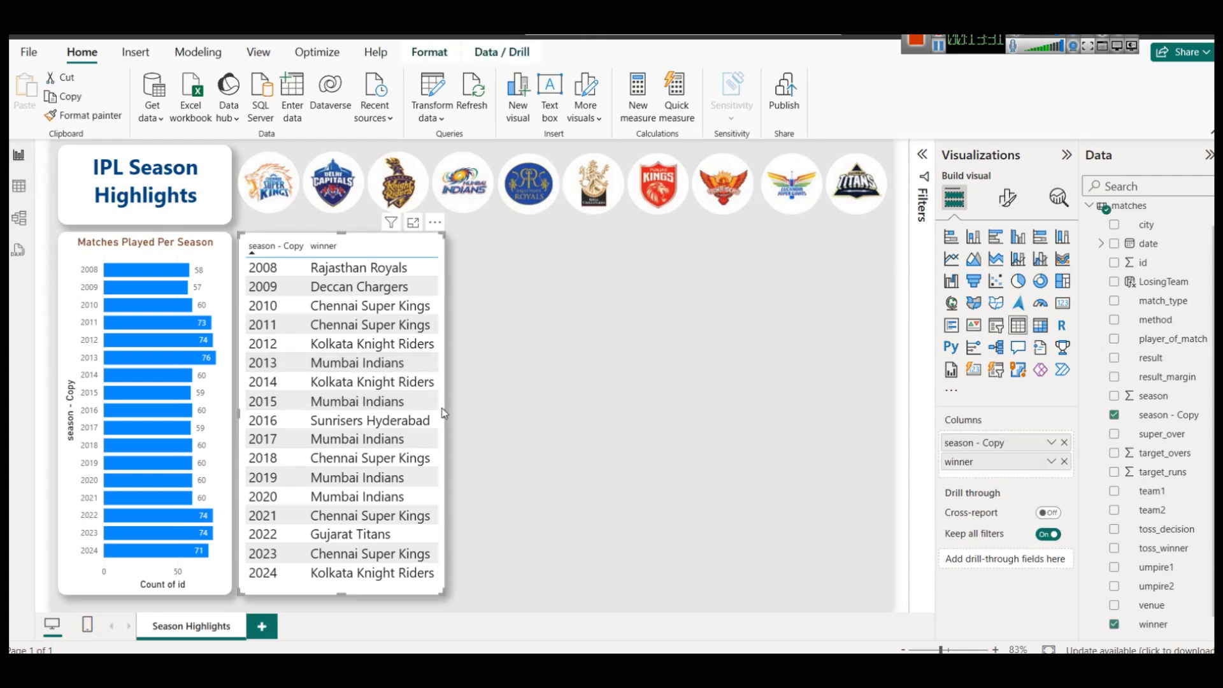
drag(445, 417, 599, 413)
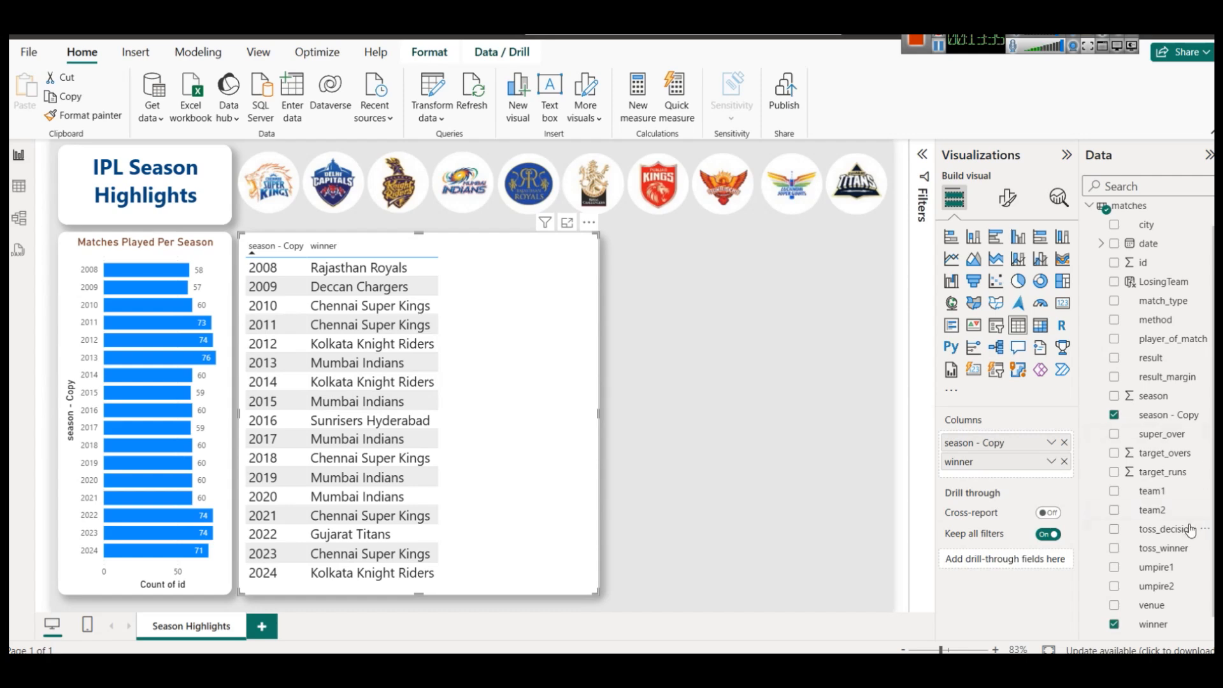
scroll(1190, 531, up, 2)
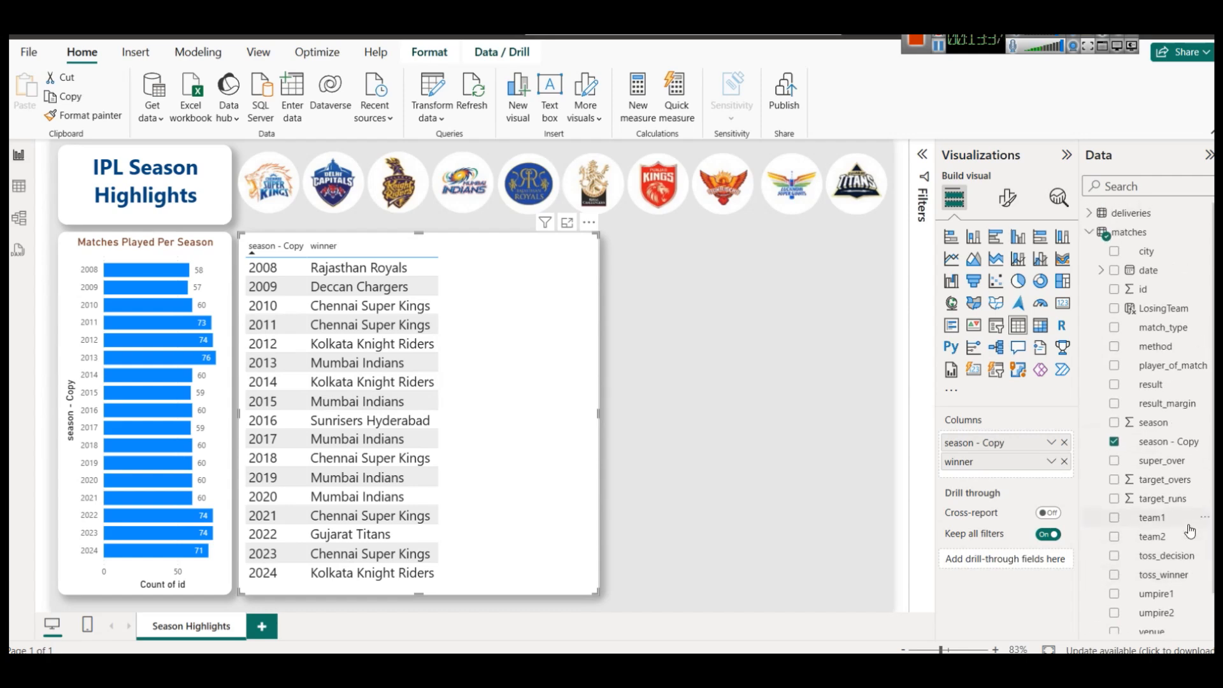
right_click(1154, 311)
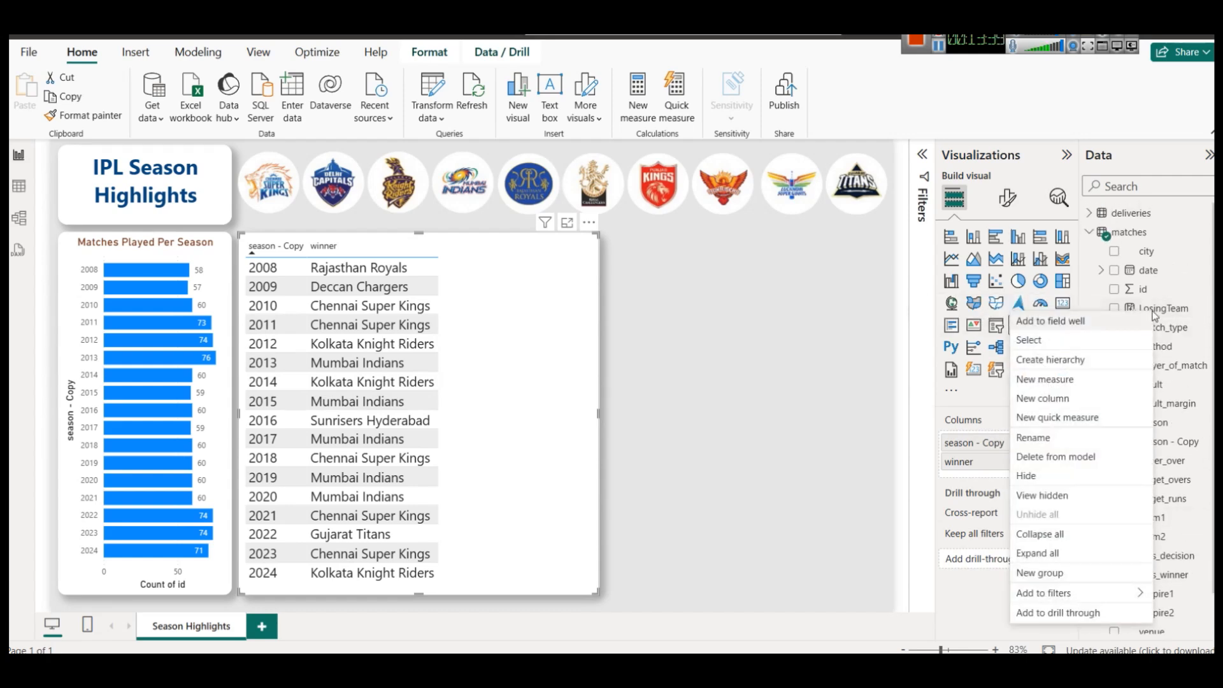
click(1163, 309)
drag(1162, 309, 972, 472)
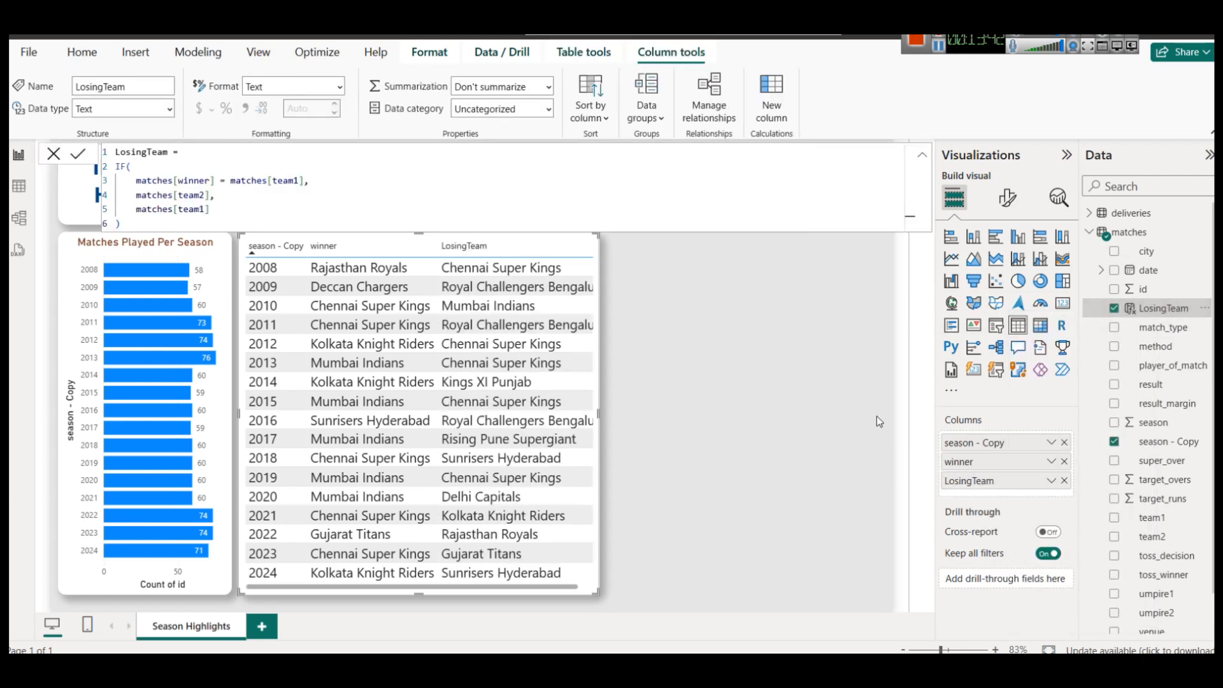
right_click(1020, 486)
click(868, 265)
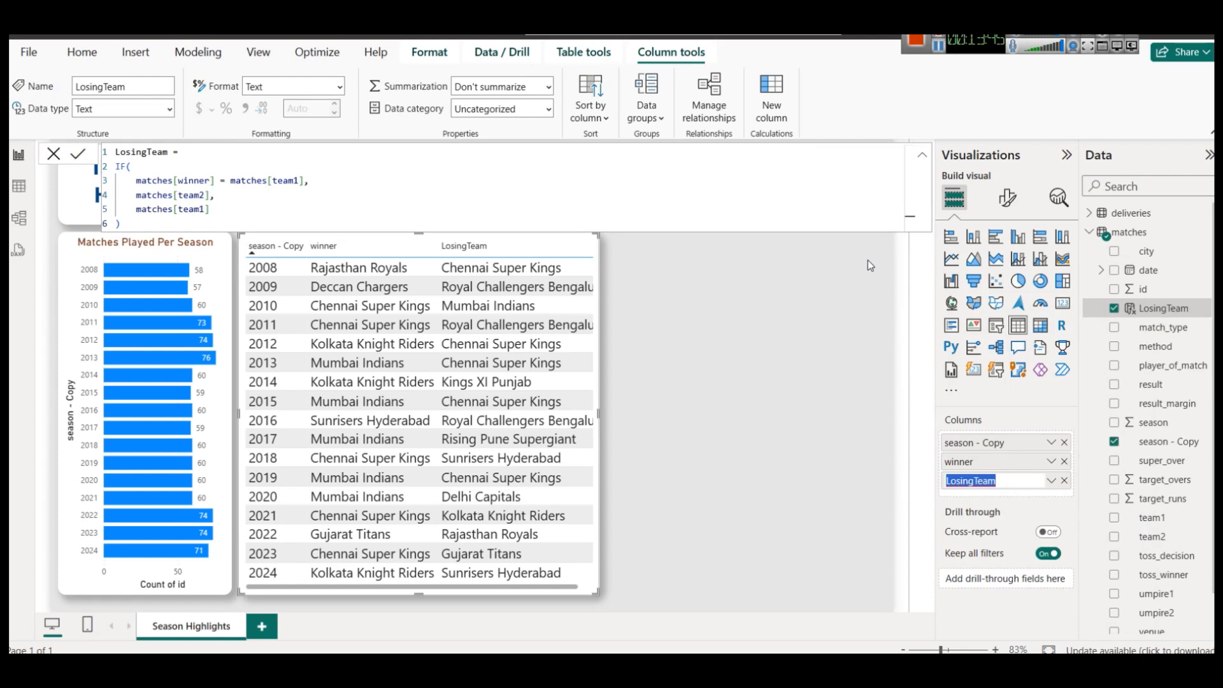
text(Lunner Up)
key(Return)
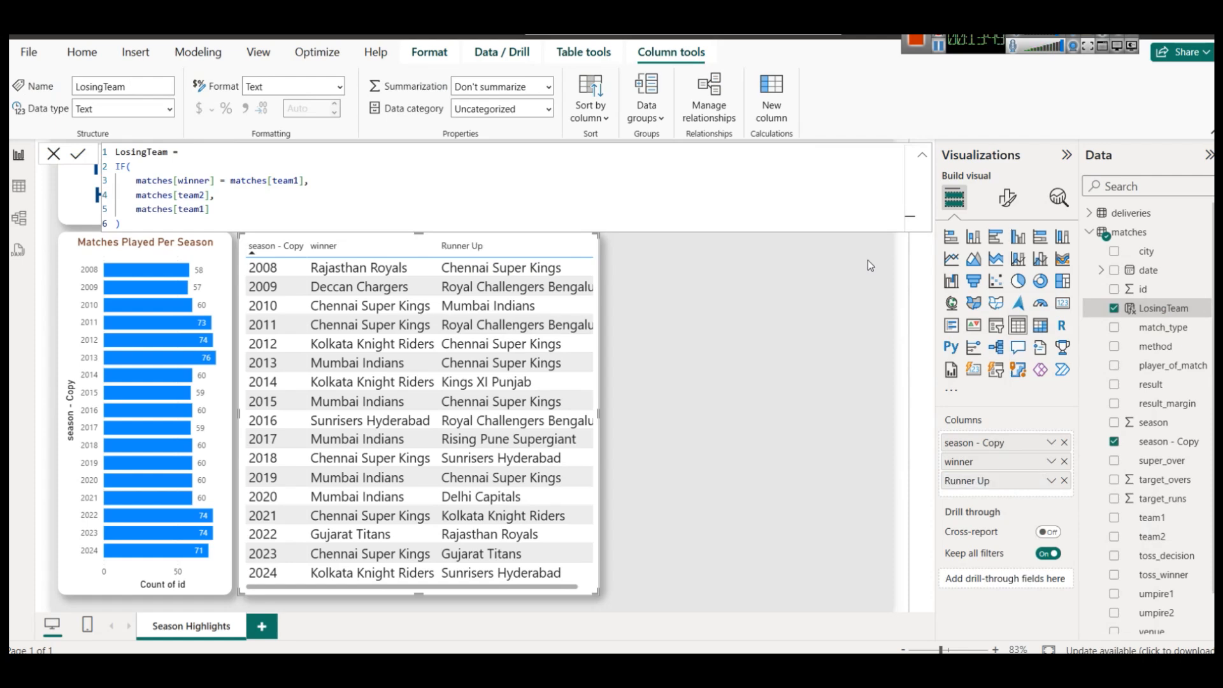
Rename the winner column to 'Season Winner' for this visual.
click(1052, 463)
click(1120, 248)
key(Home)
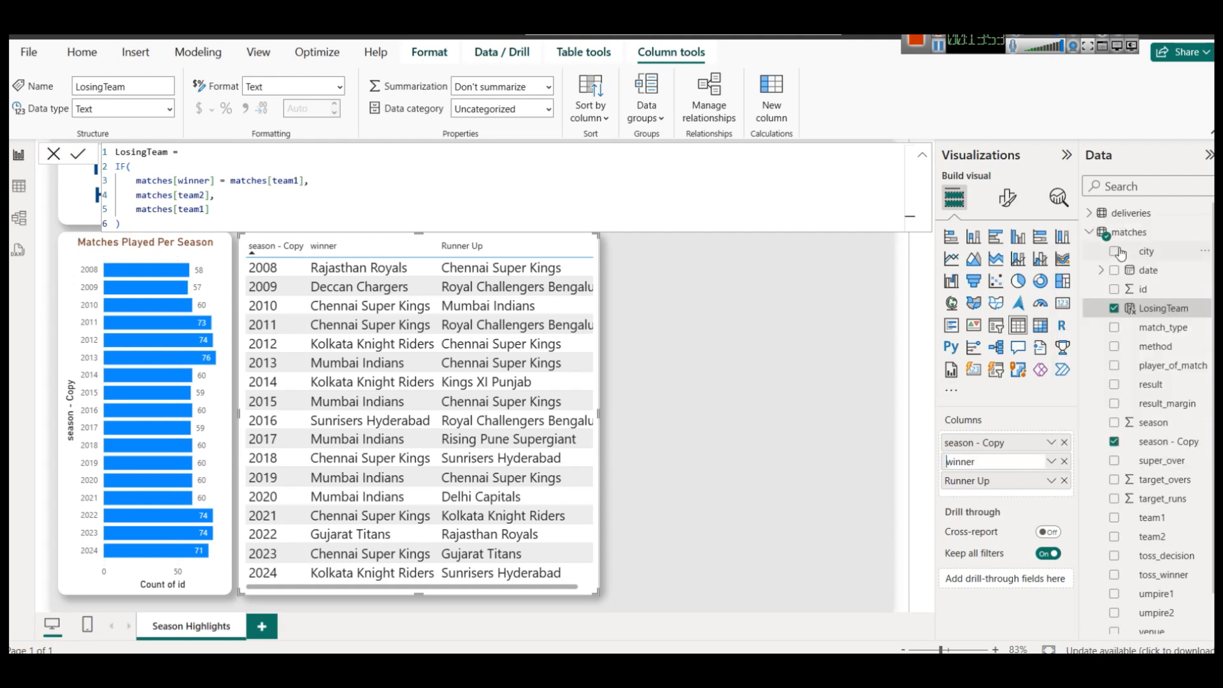
key(shift+Right)
text(W)
key(Return)
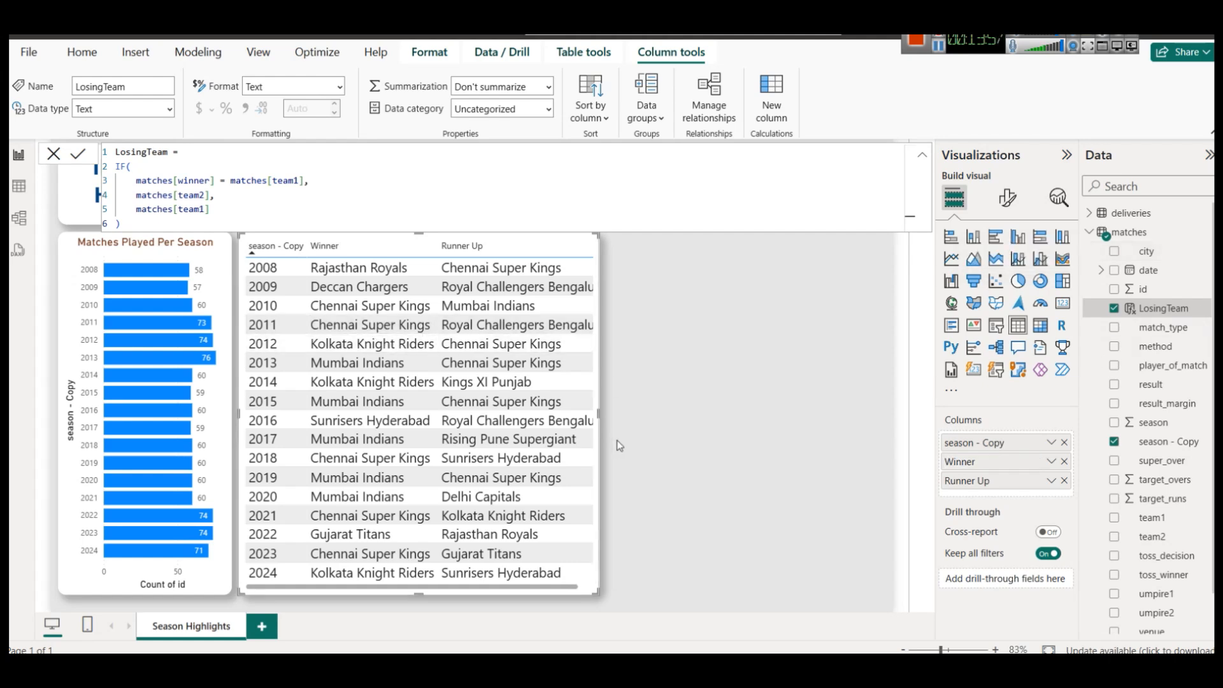
right_click(966, 465)
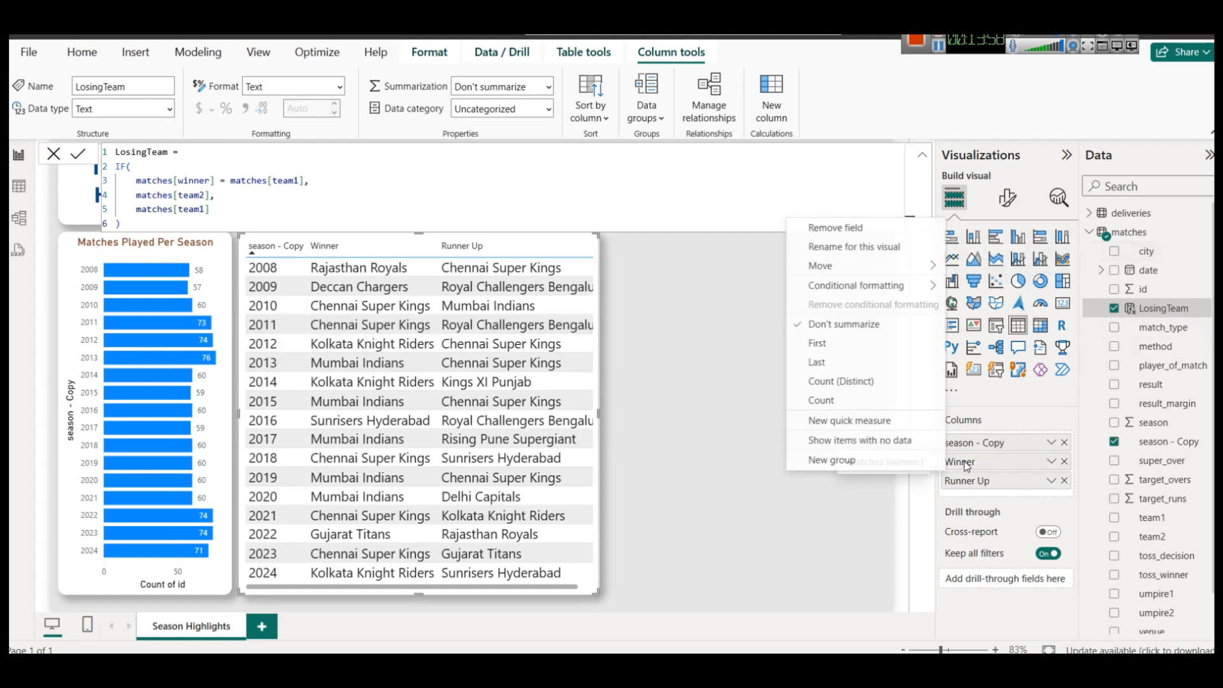
click(862, 251)
text(Season)
key(Return)
click(711, 358)
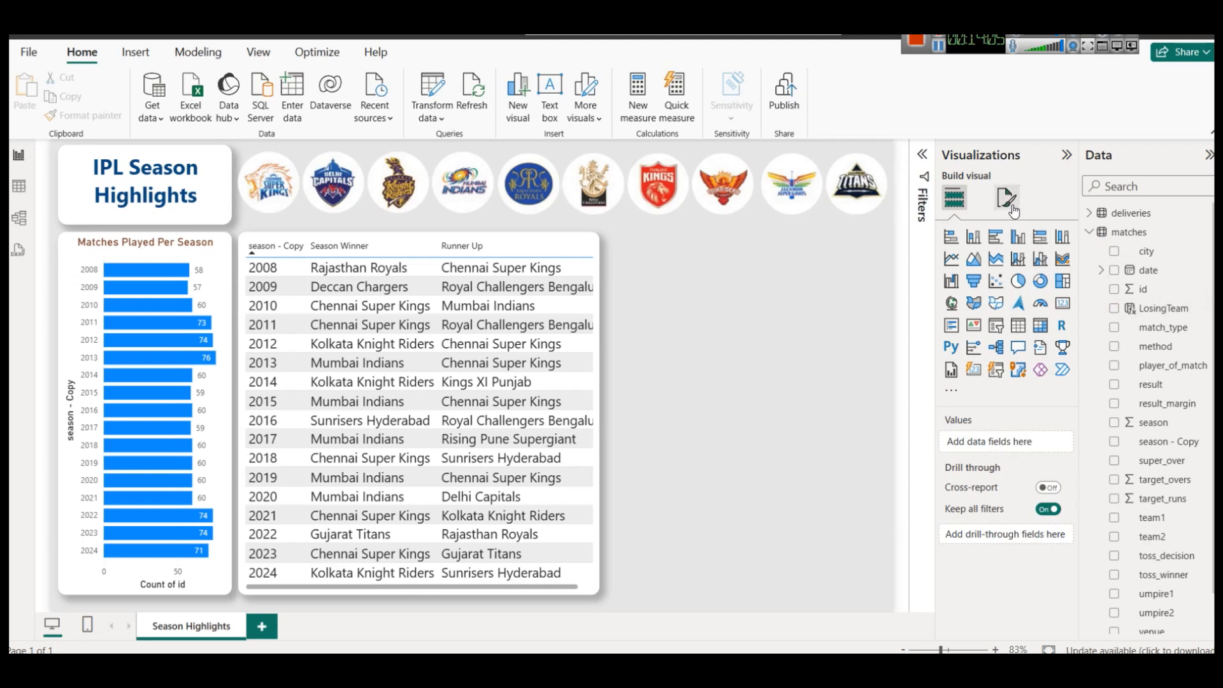
Sort by Runner Up, set the values font size to 10, and narrow the table.
click(574, 254)
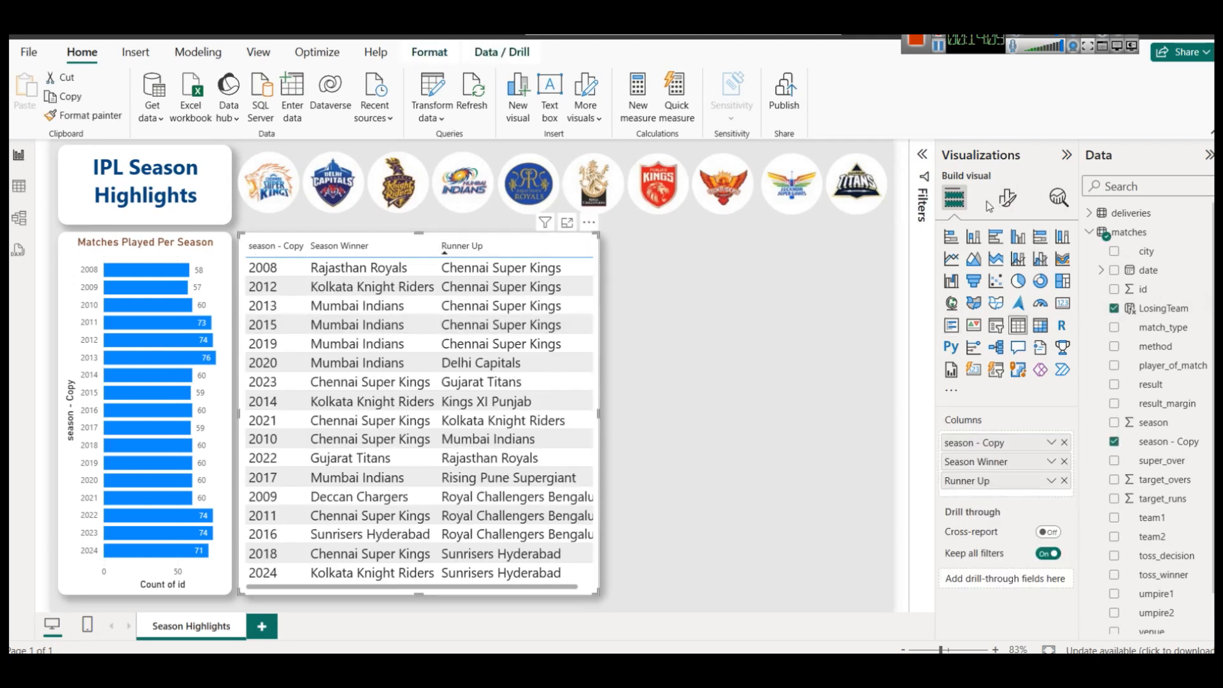
click(1007, 198)
click(987, 371)
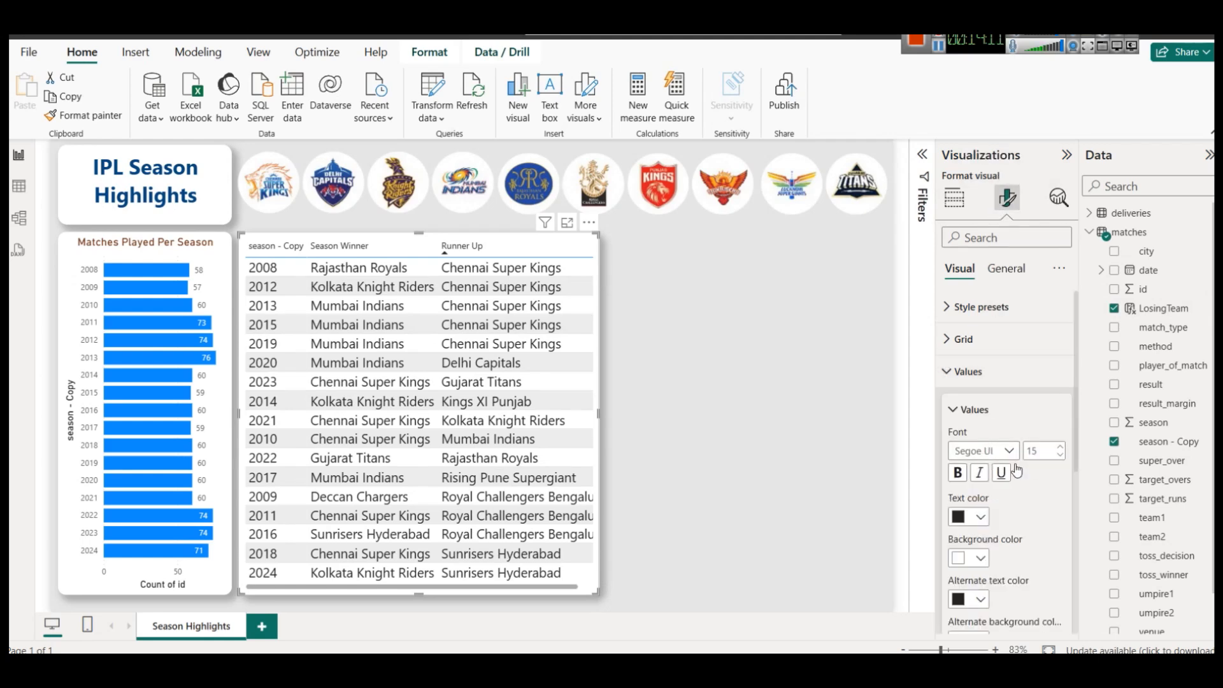
click(1062, 457)
click(1062, 456)
click(1061, 456)
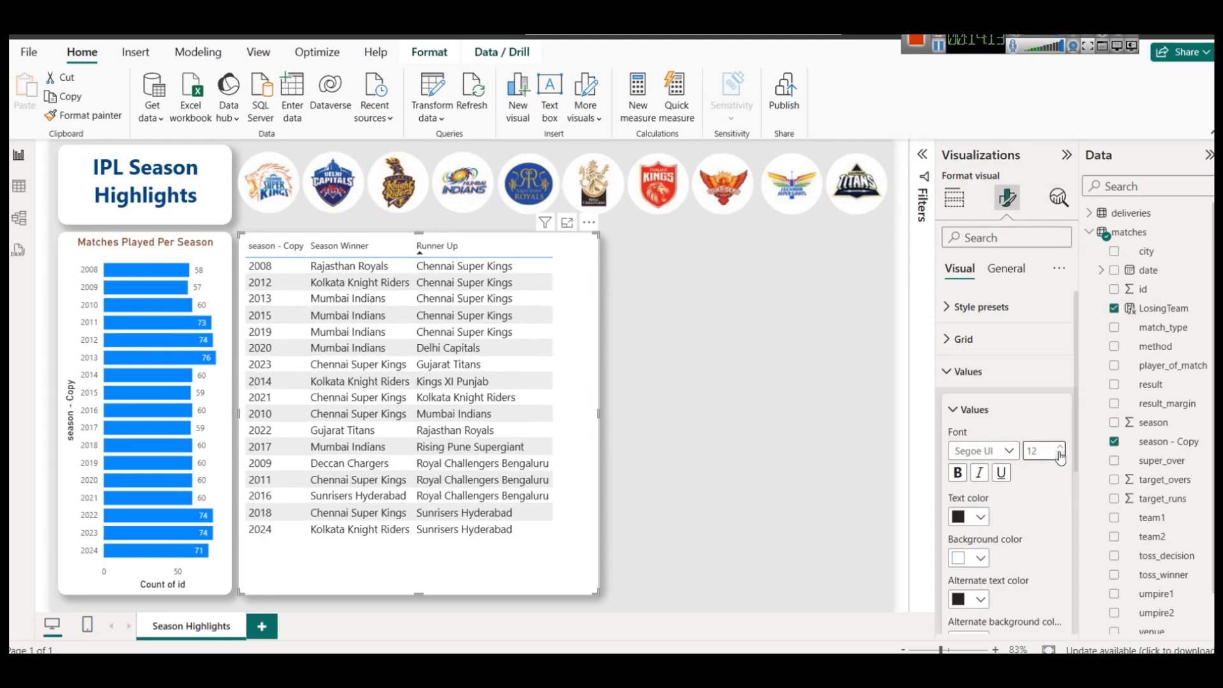
click(1061, 449)
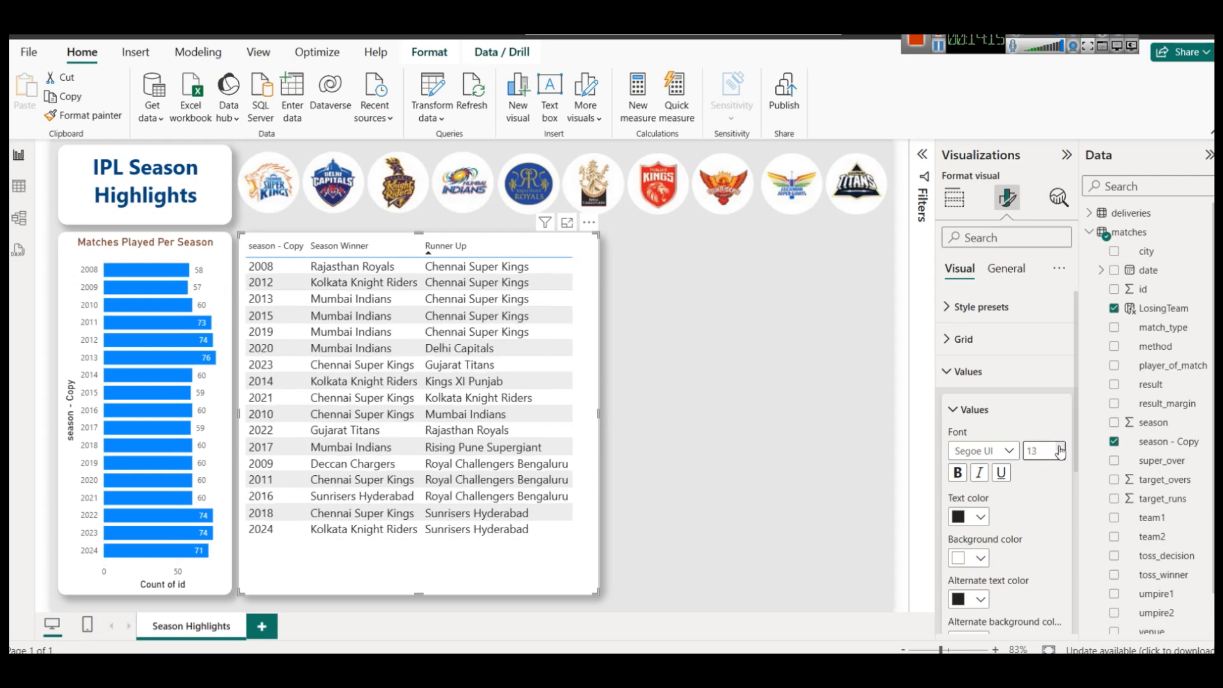
click(1061, 458)
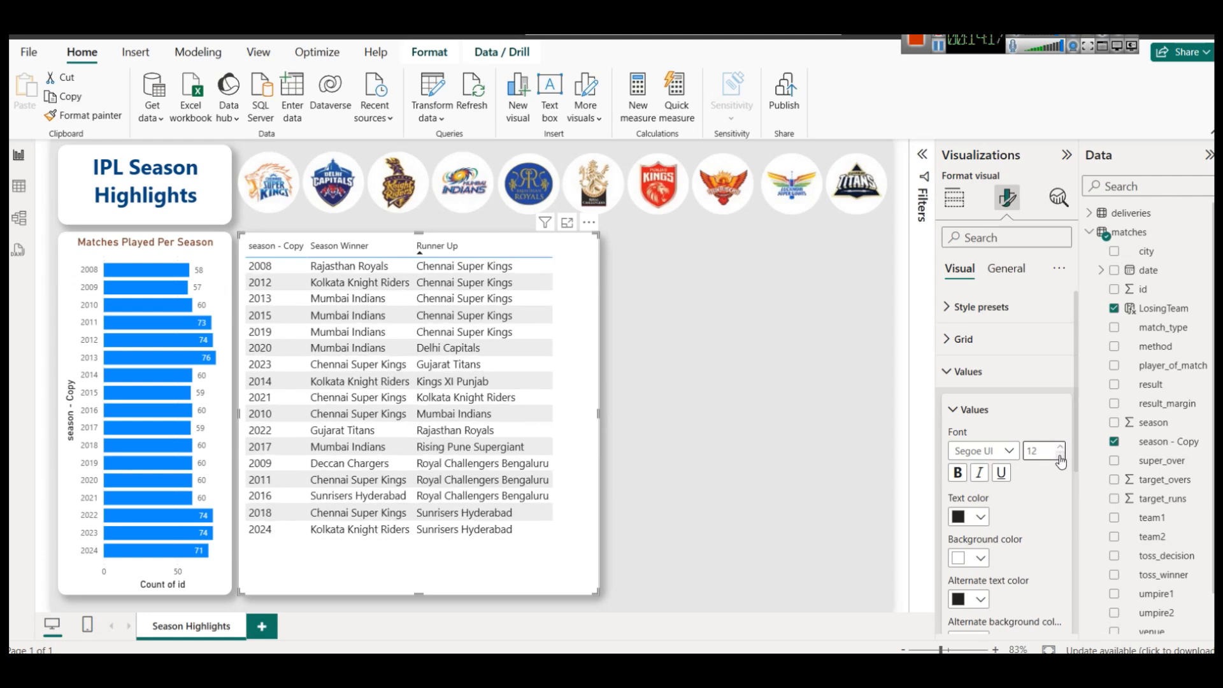
click(1061, 456)
click(1061, 457)
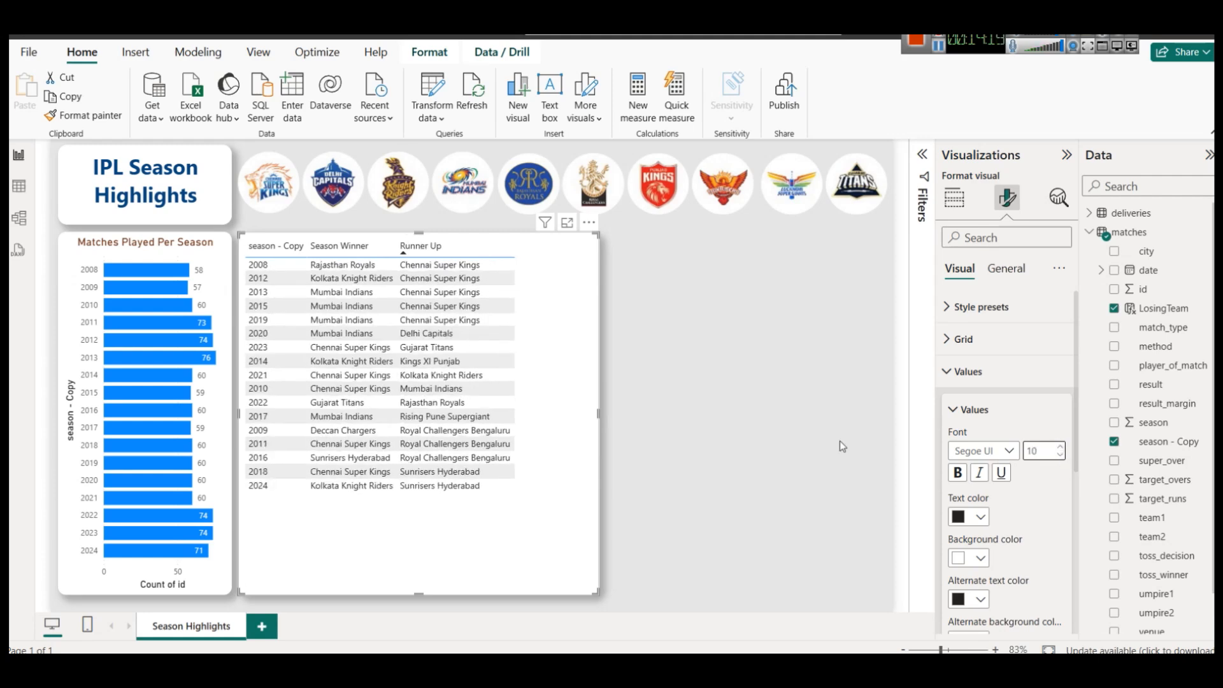
drag(602, 418, 524, 401)
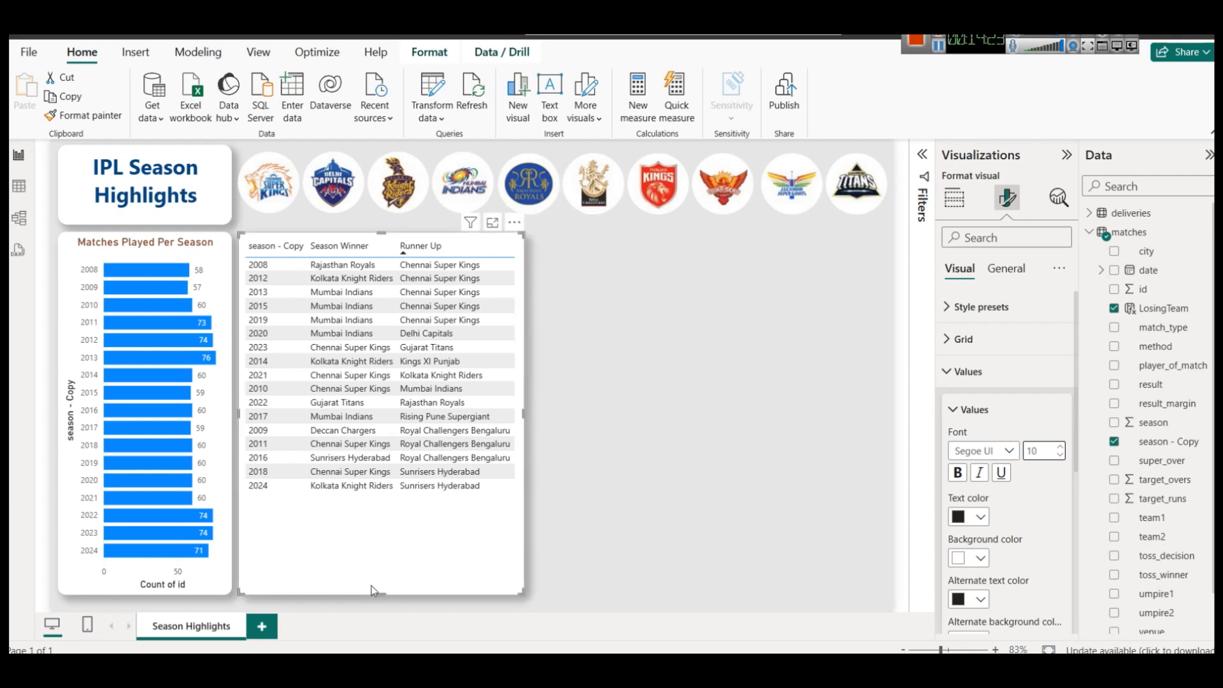
Shorten the table, rename 'season - Copy' to 'Season' for this visual, and narrow it.
drag(376, 586, 370, 502)
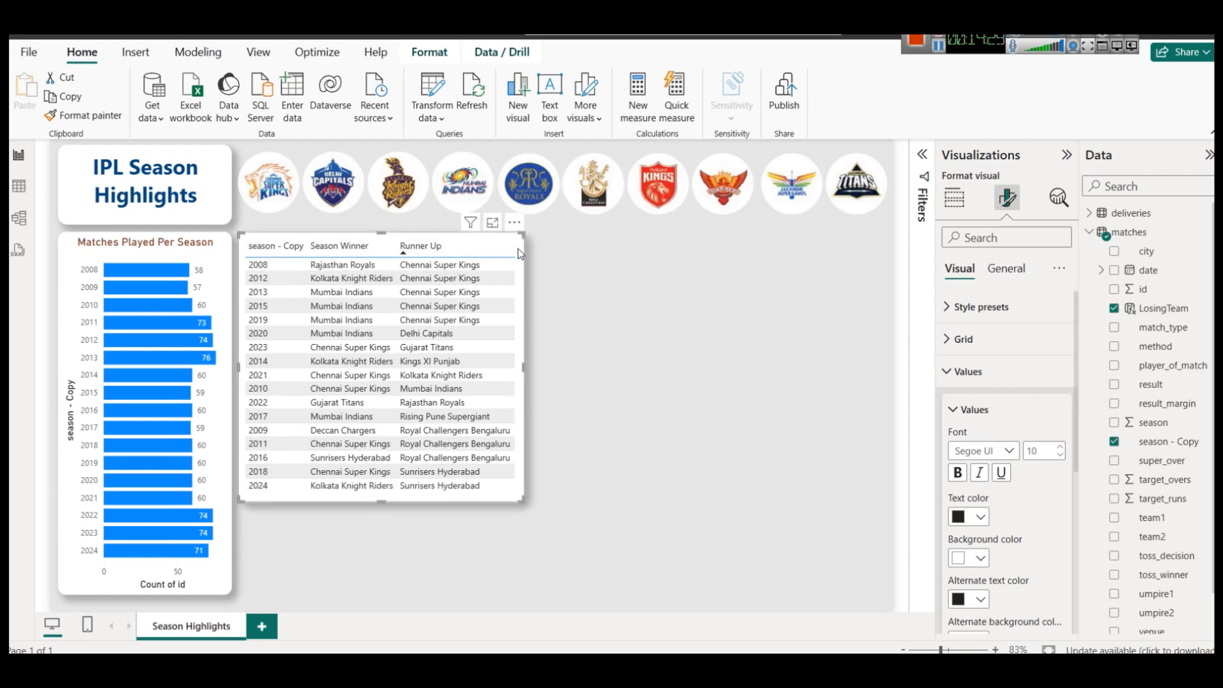
click(955, 203)
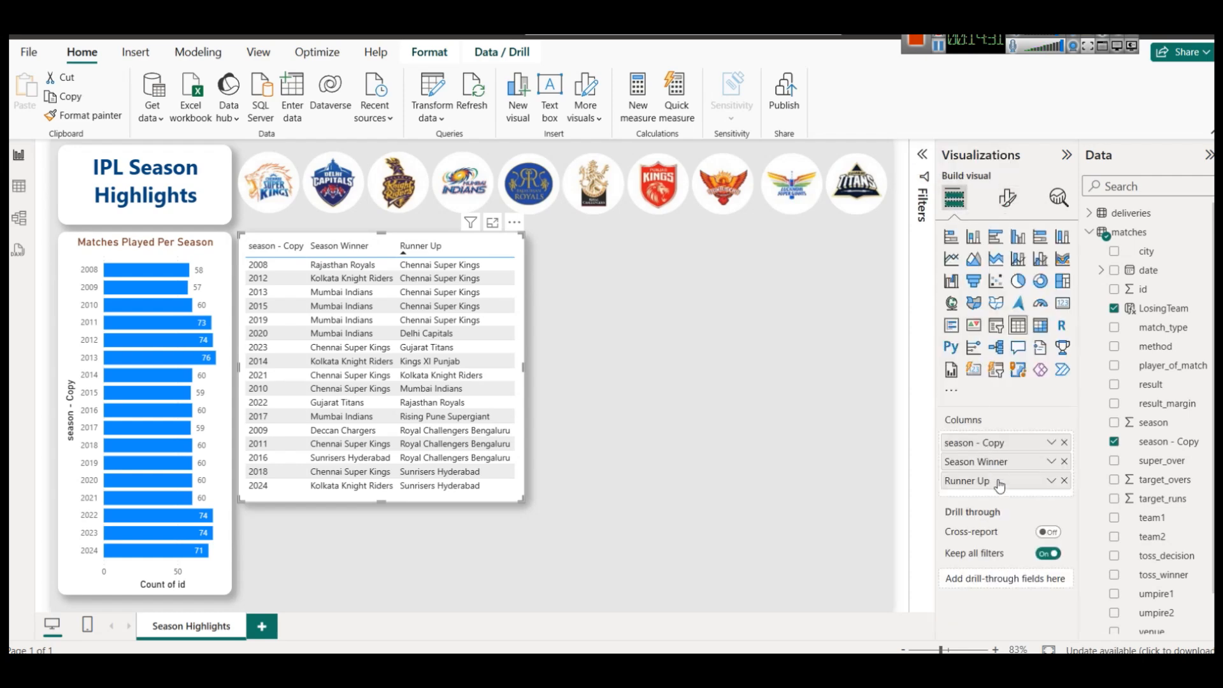
click(1052, 444)
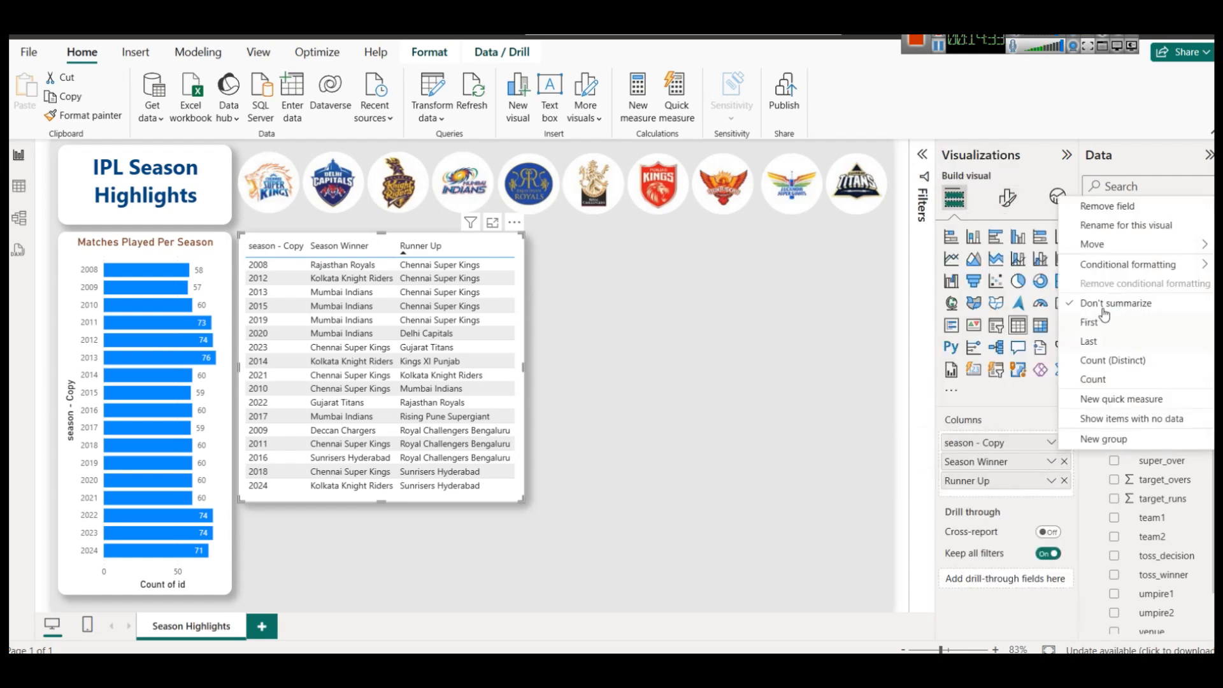
click(1122, 228)
text(Season)
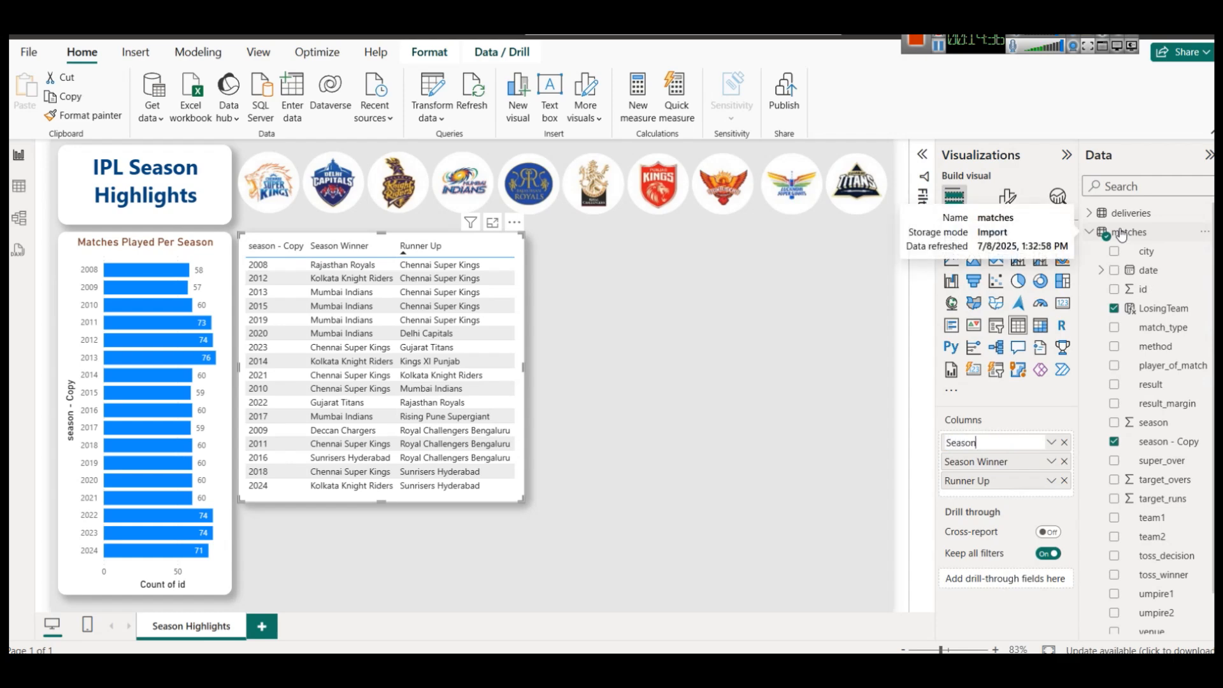
key(Return)
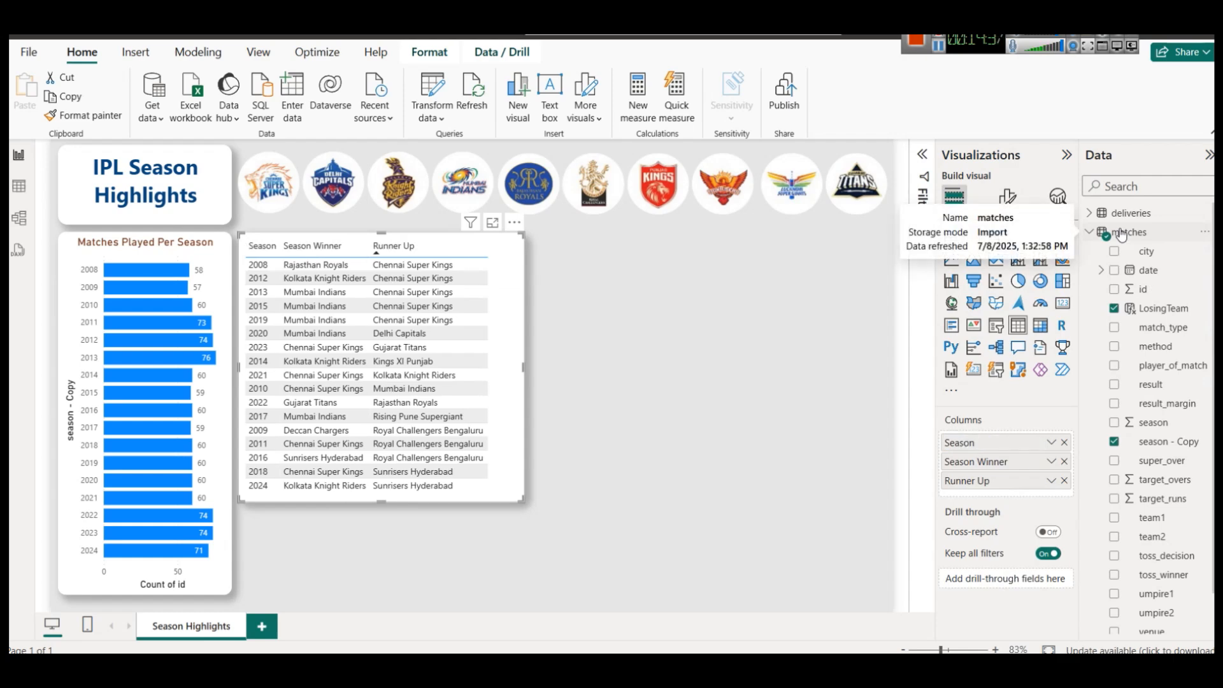
drag(526, 365, 495, 364)
click(582, 346)
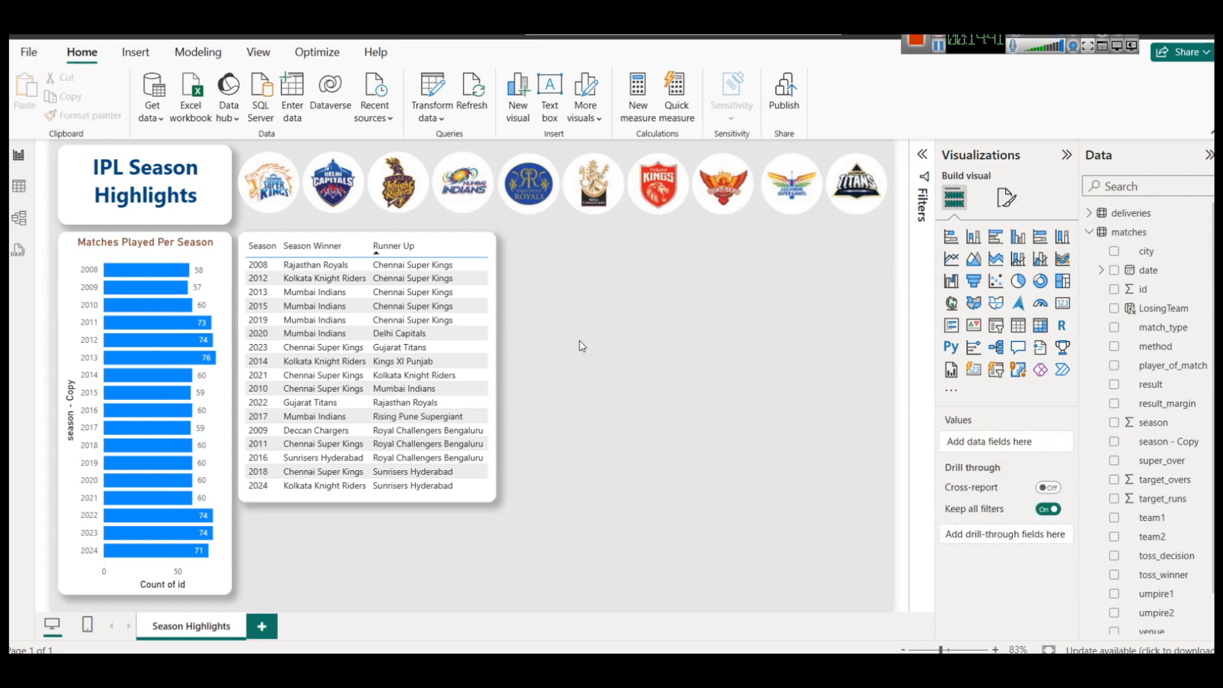
key(alt+Tab)
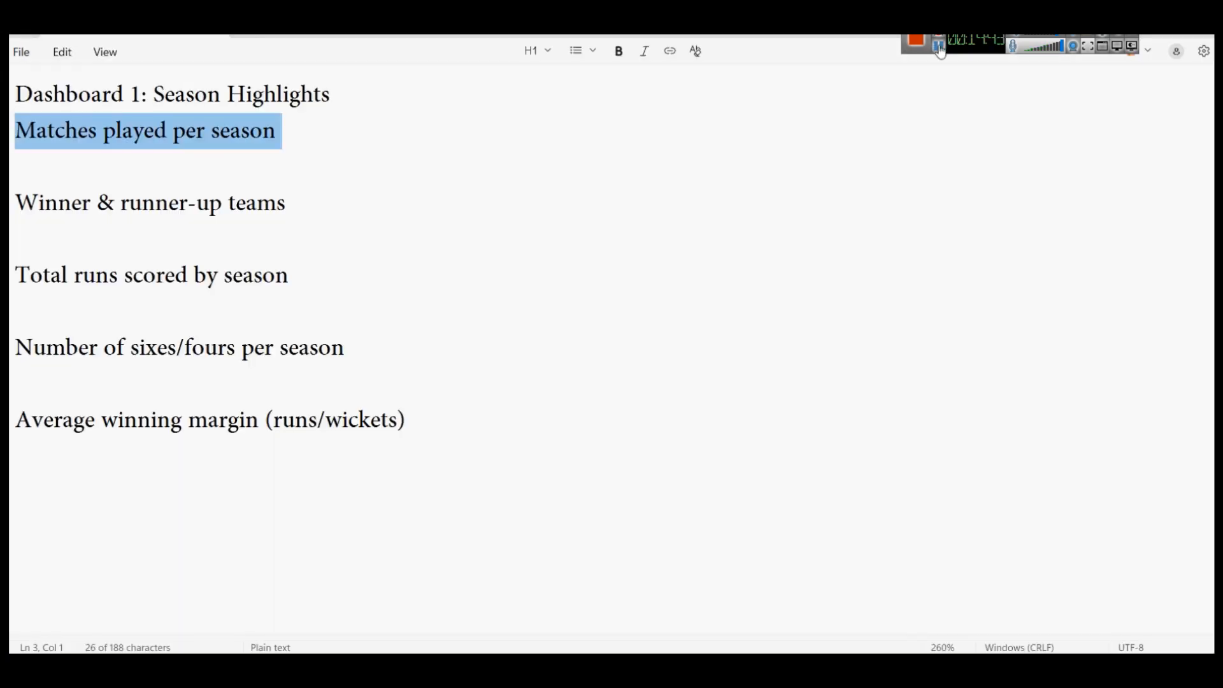
drag(19, 275, 336, 306)
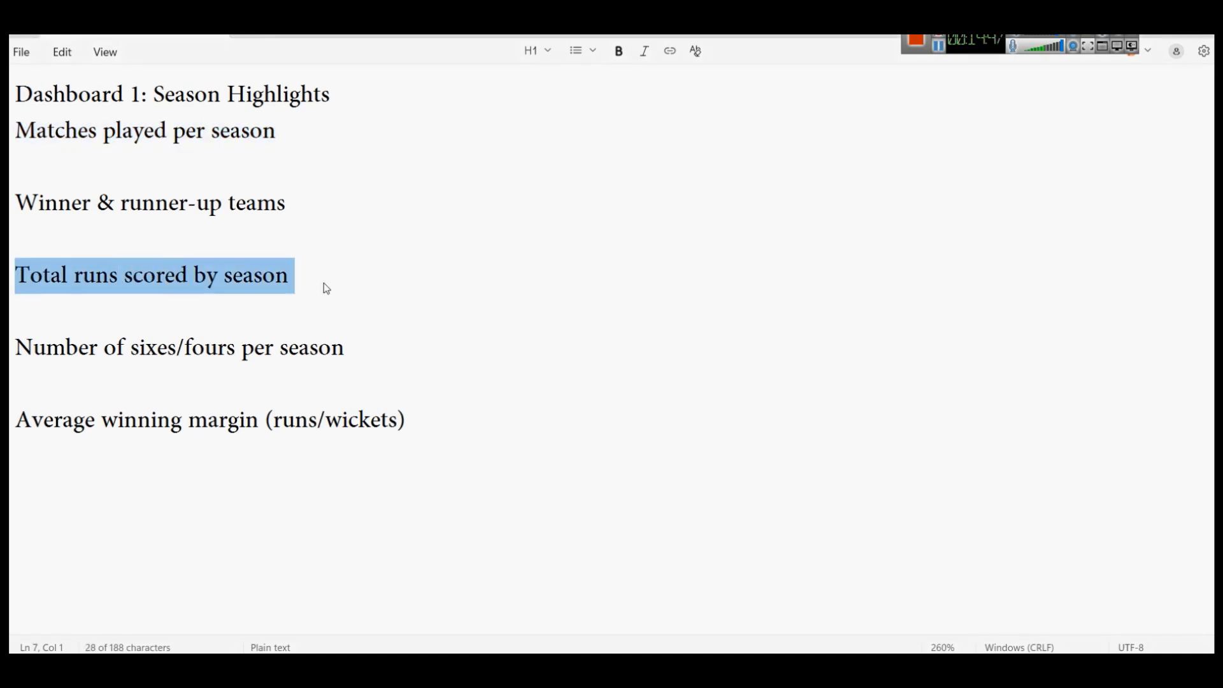
key(alt+Tab)
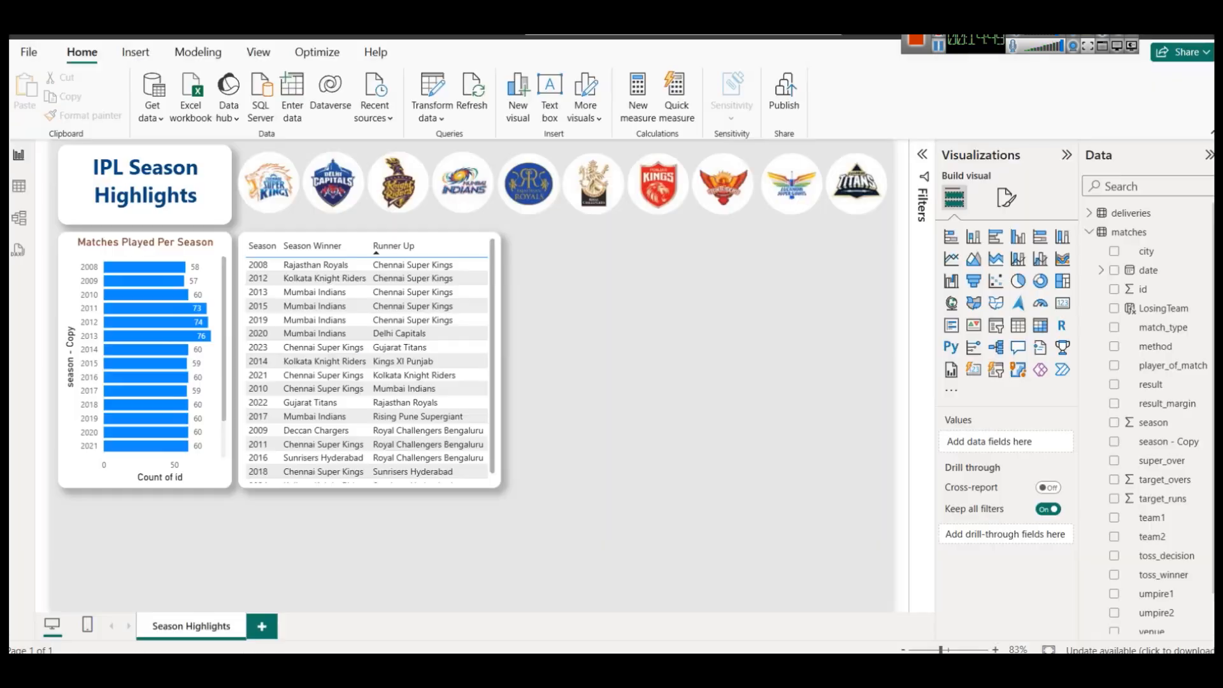
In Table view, collapse the formula bar and reset the match_type filter to show all rows.
click(19, 186)
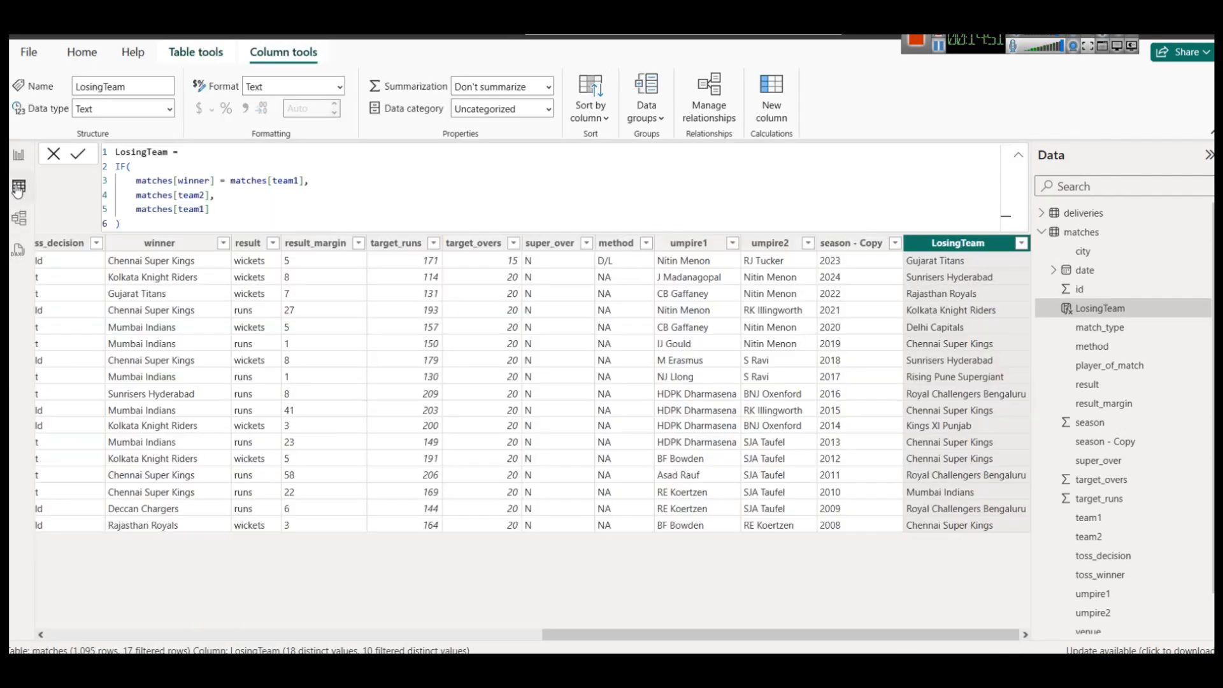
click(1018, 155)
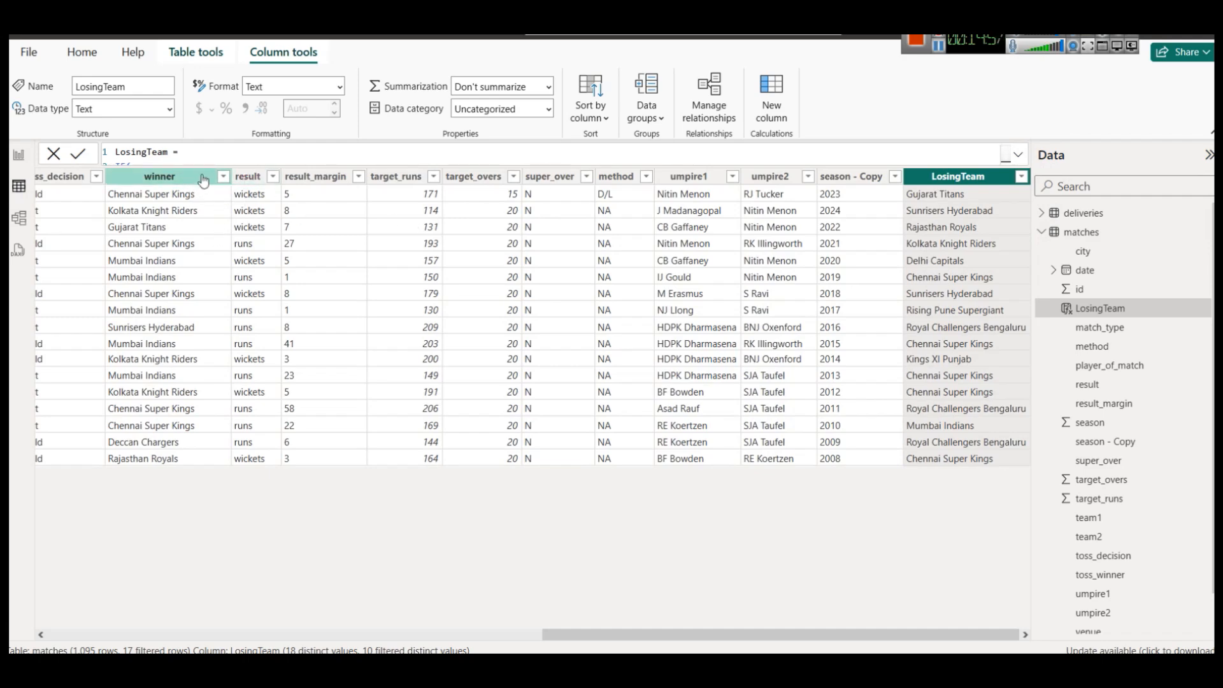
click(456, 633)
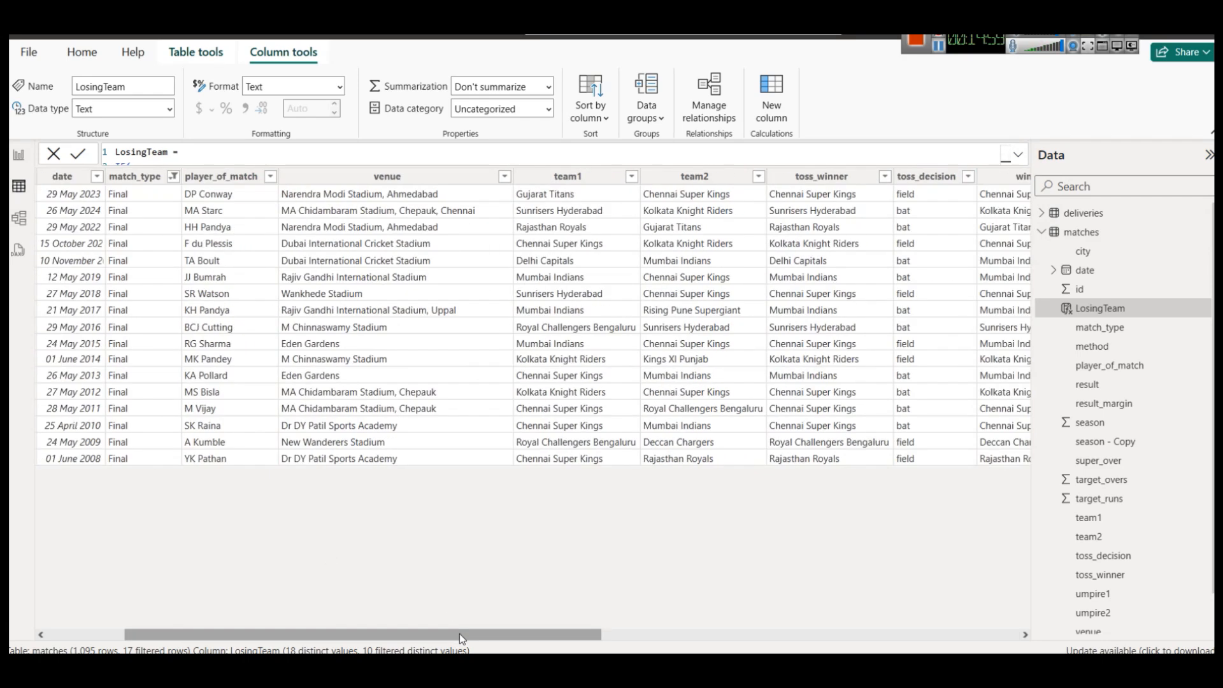
click(183, 176)
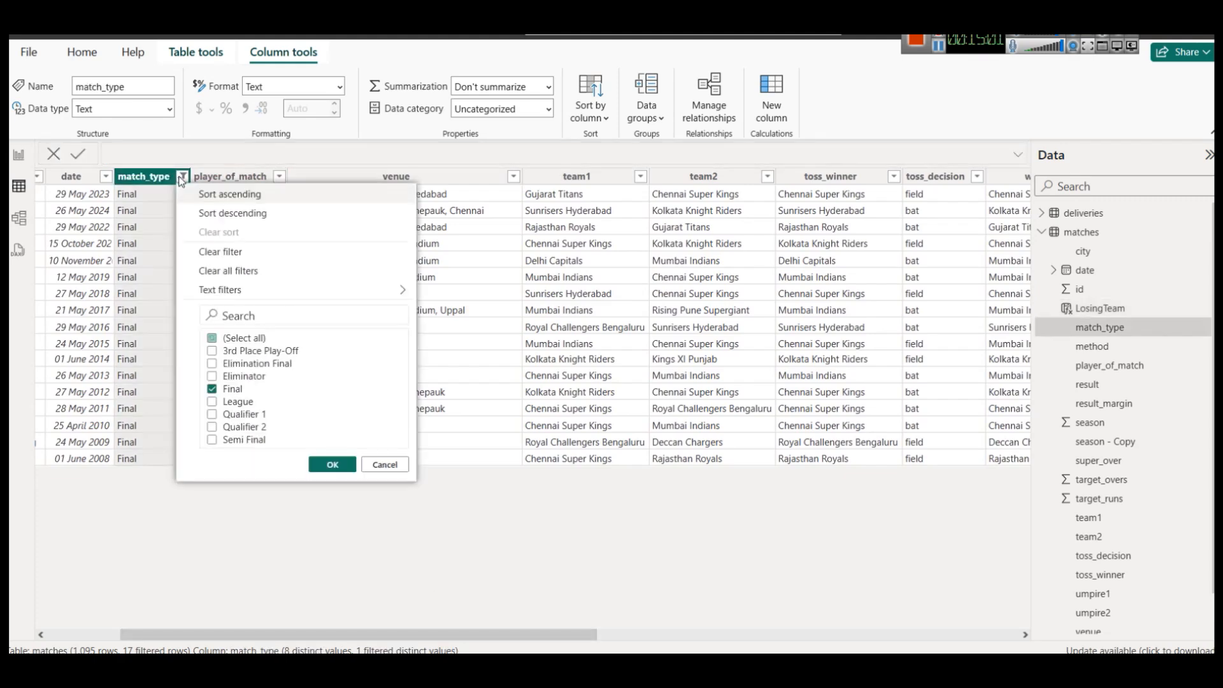
click(228, 340)
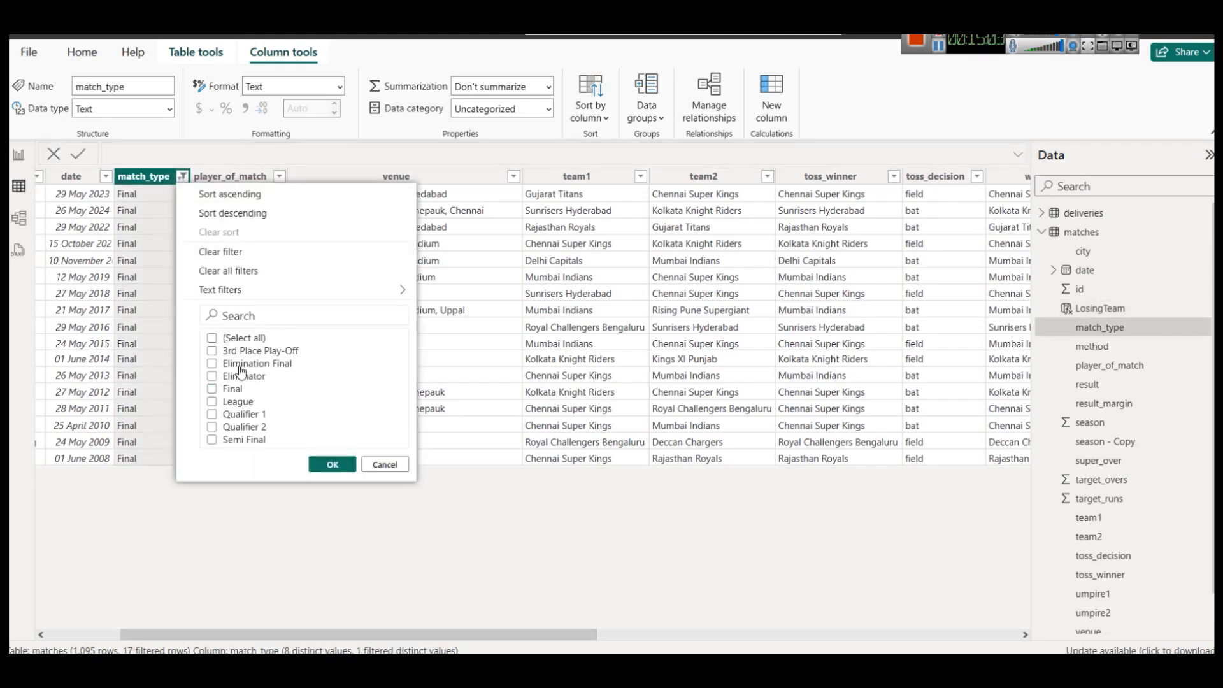
click(229, 339)
click(330, 464)
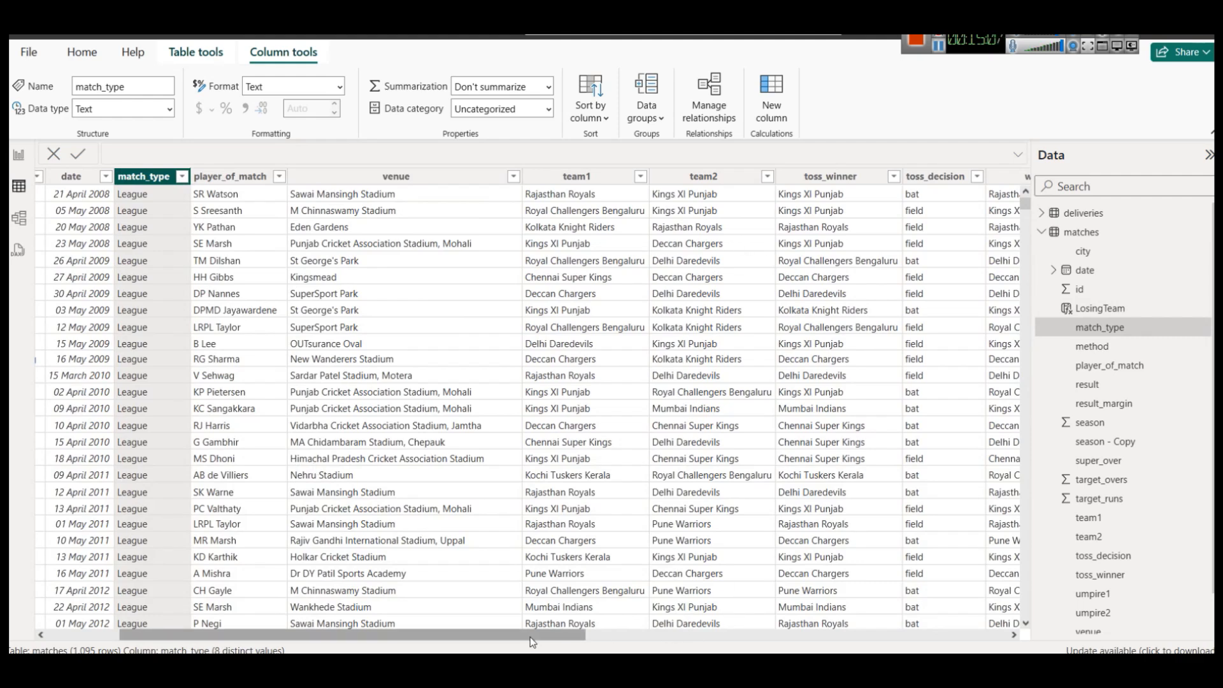
Browse the matches table's columns, including super_over and target_runs.
click(685, 634)
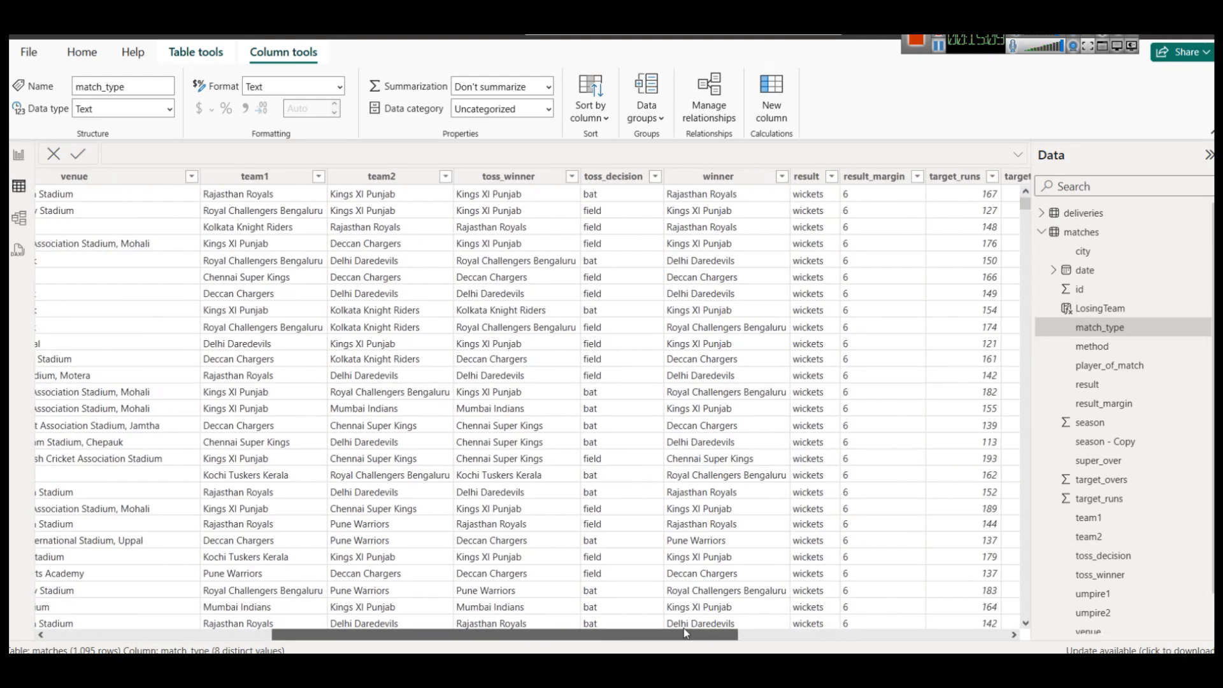
drag(685, 633, 828, 633)
right_click(826, 311)
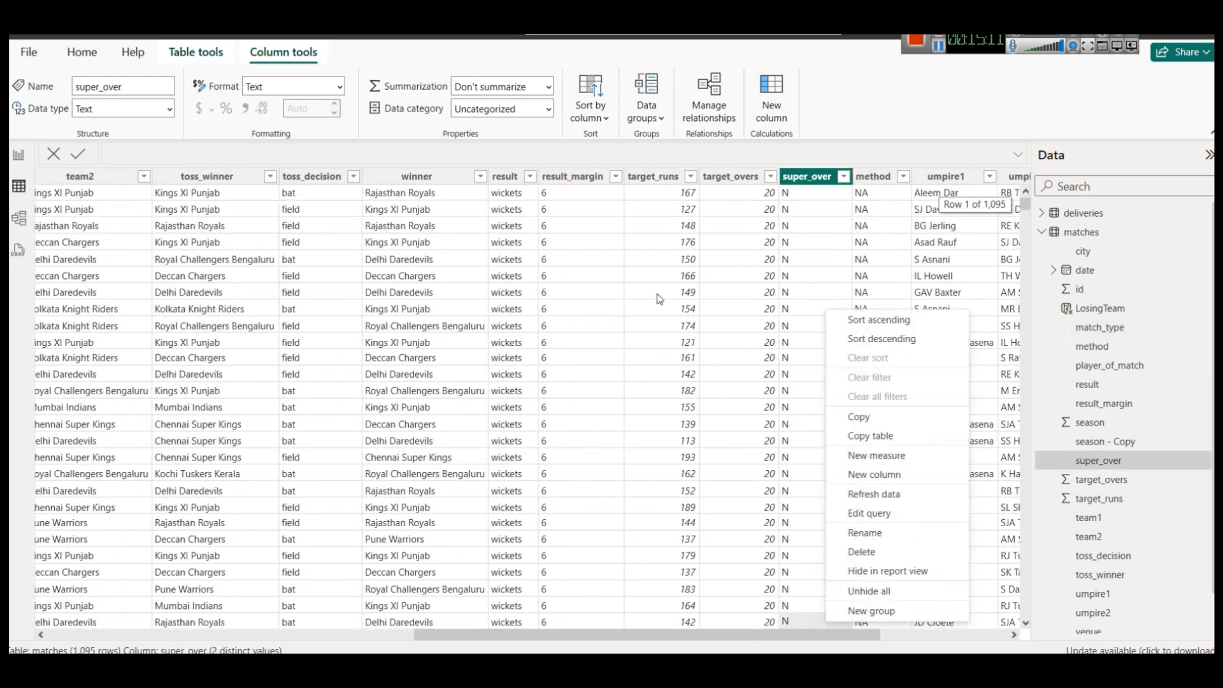
click(656, 179)
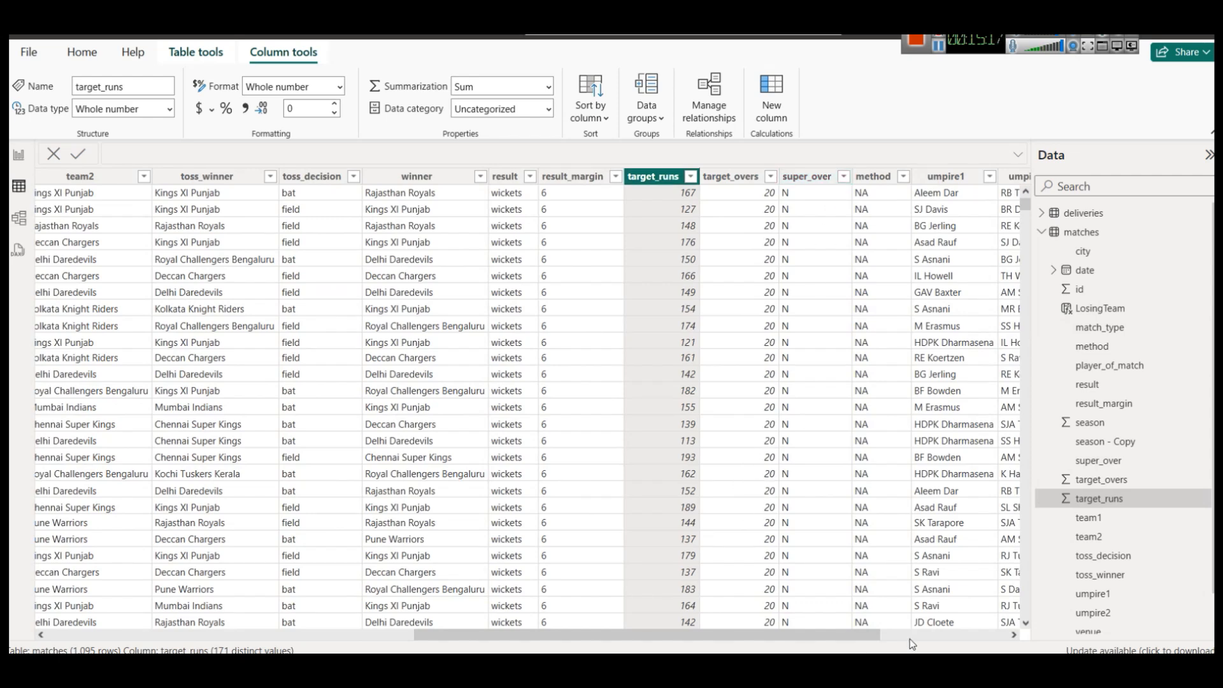
scroll(919, 637, right, 3)
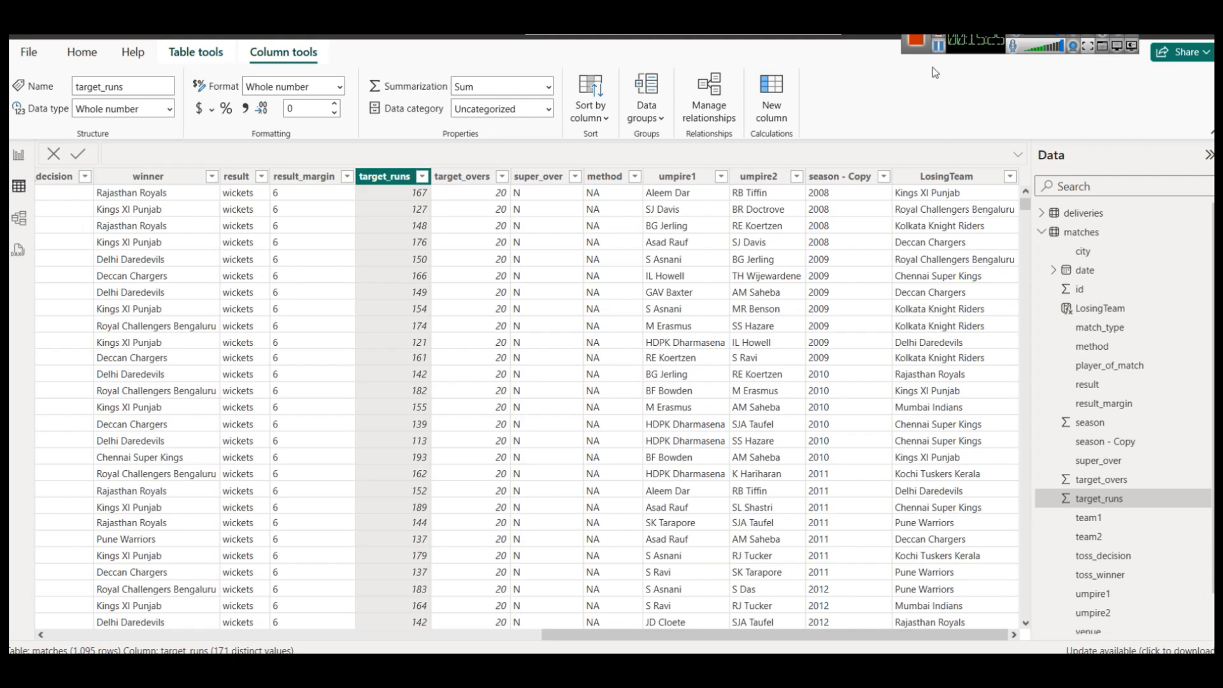
click(23, 218)
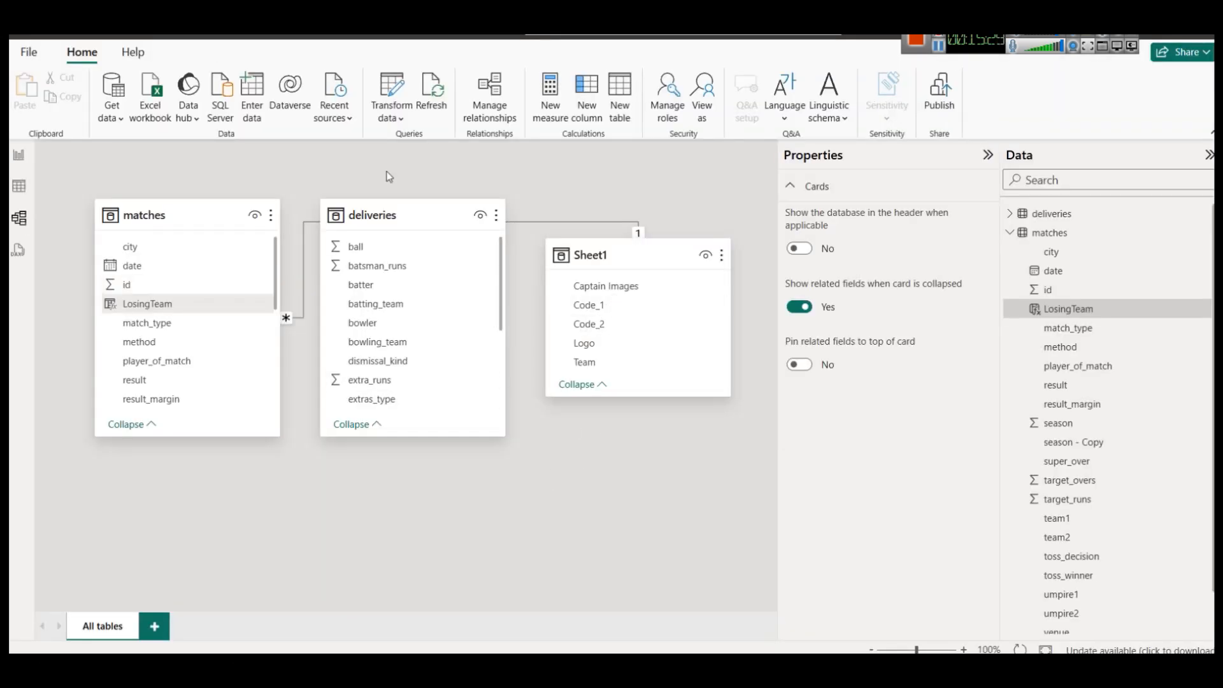
Move the deliveries card lower and browse the deliveries and matches rows in Table view.
drag(390, 217, 403, 332)
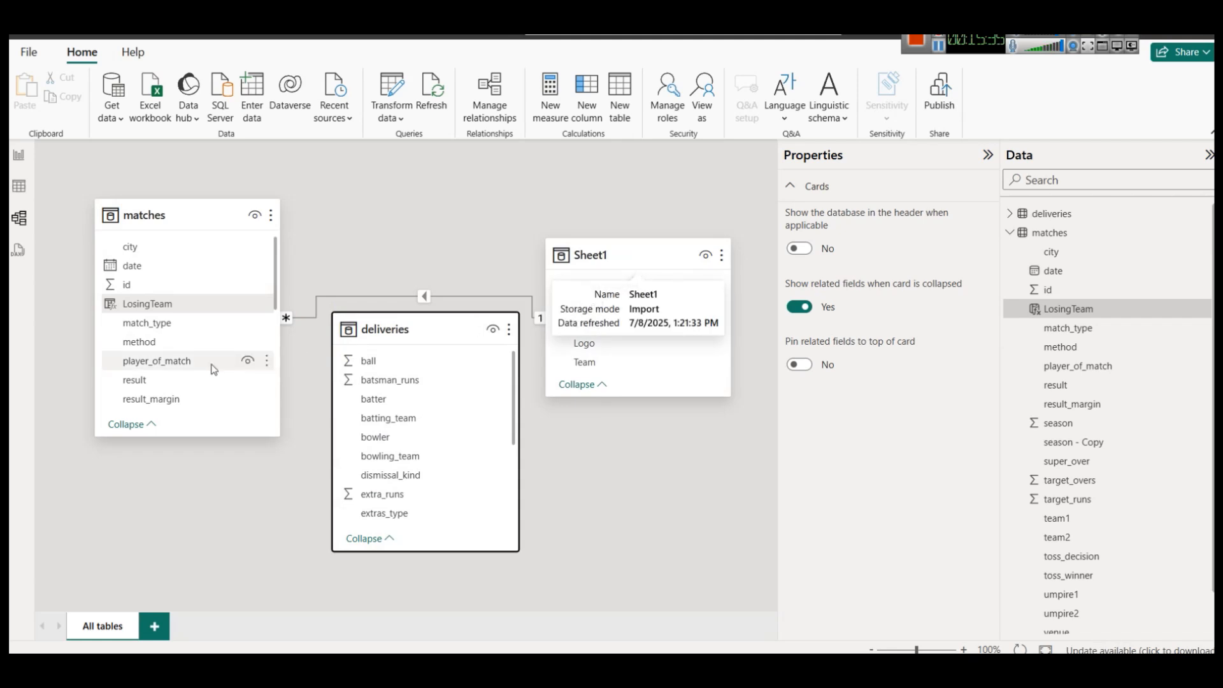
scroll(192, 358, down, 3)
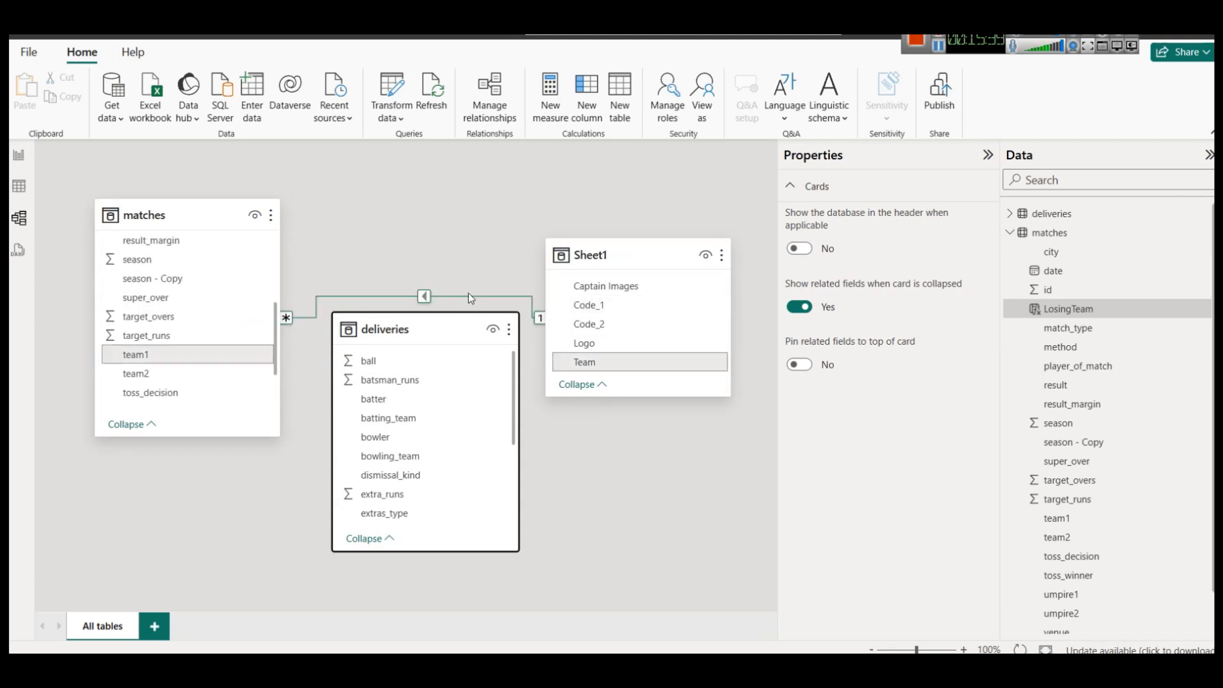
scroll(399, 456, down, 3)
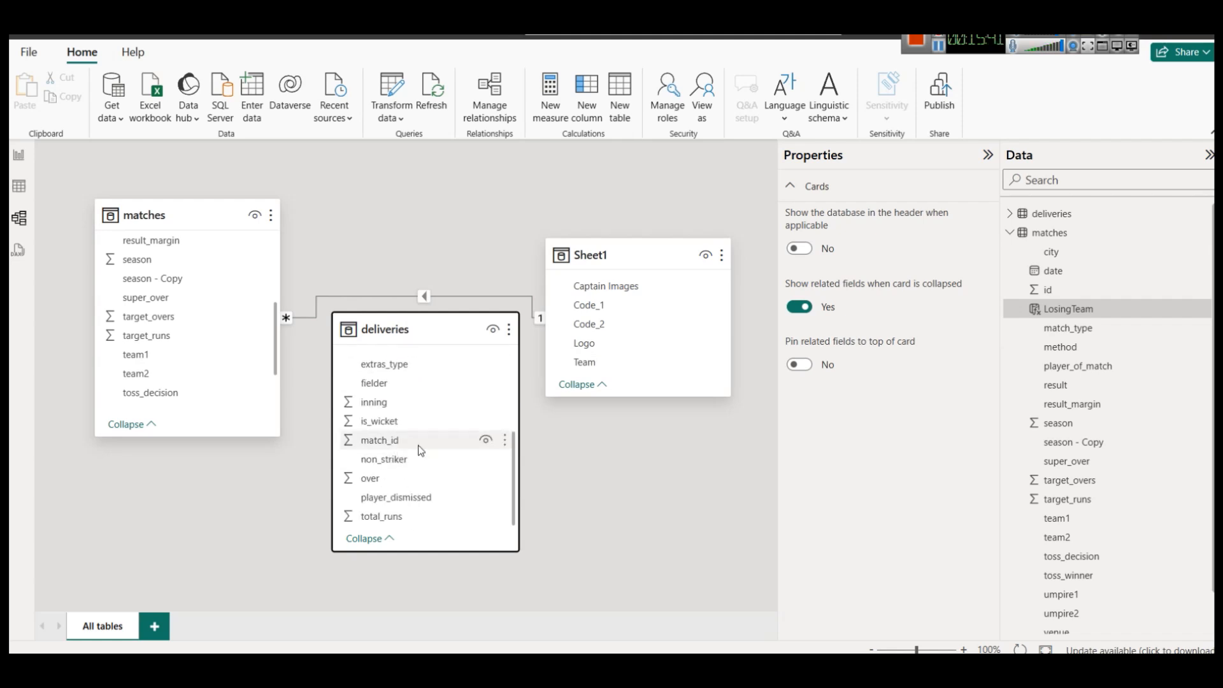
scroll(418, 449, up, 3)
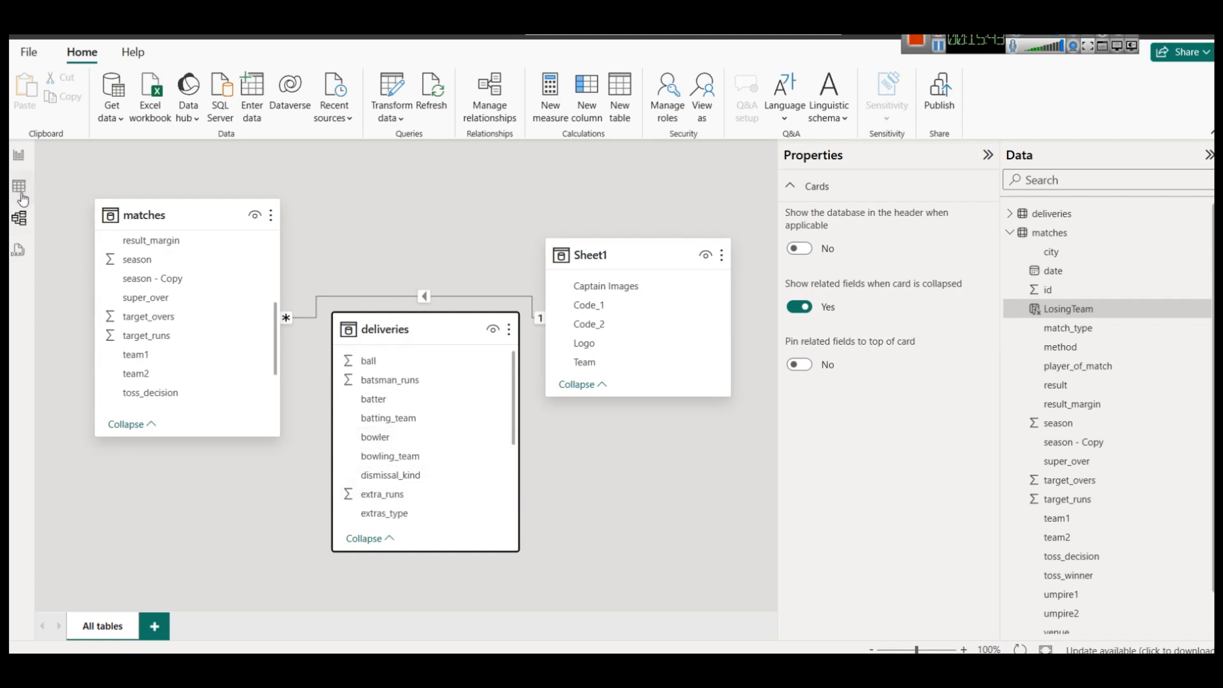
click(1072, 218)
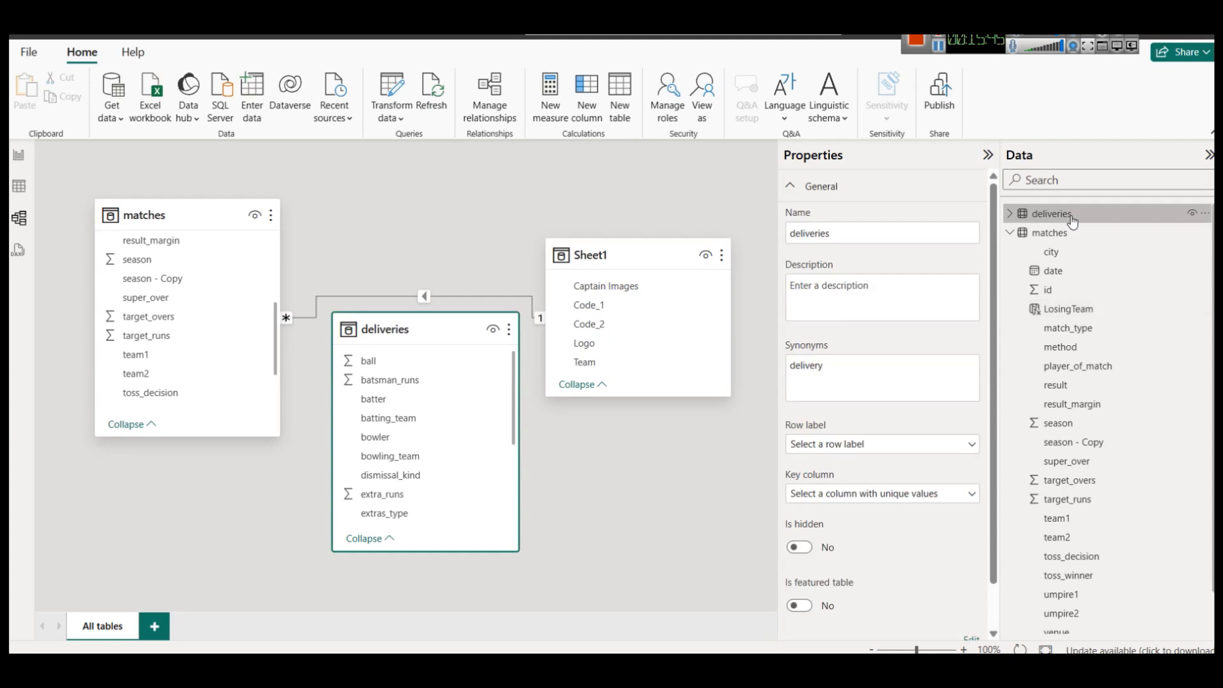
click(18, 196)
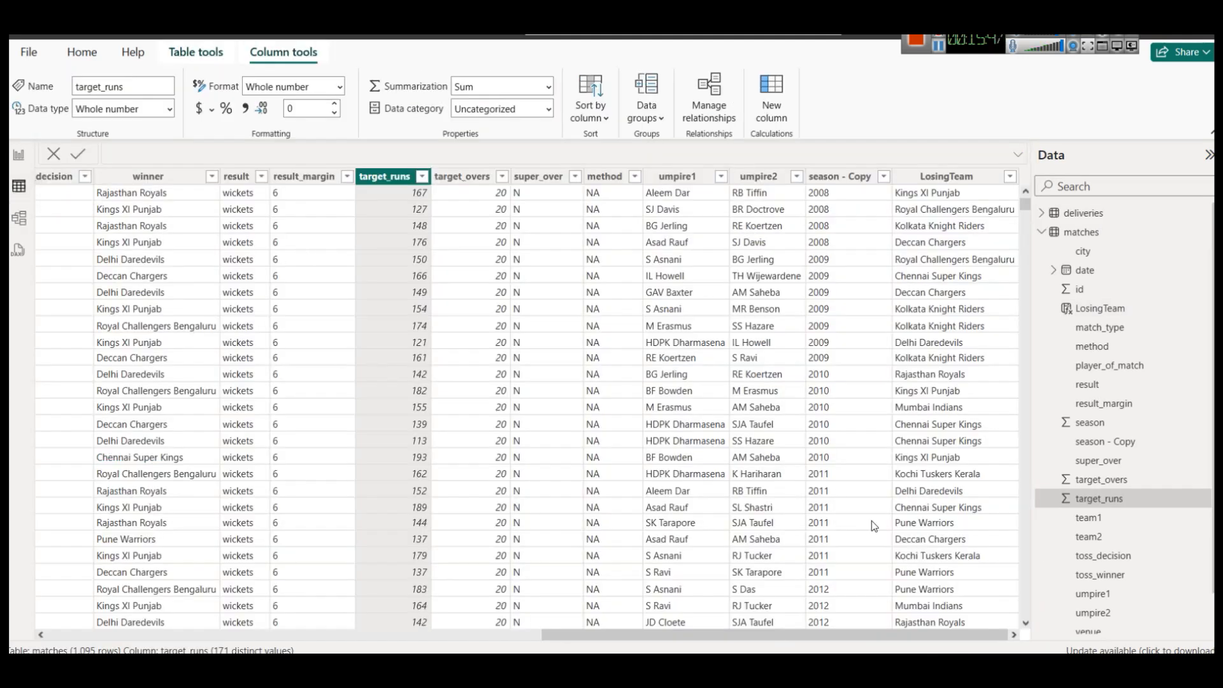
click(1083, 216)
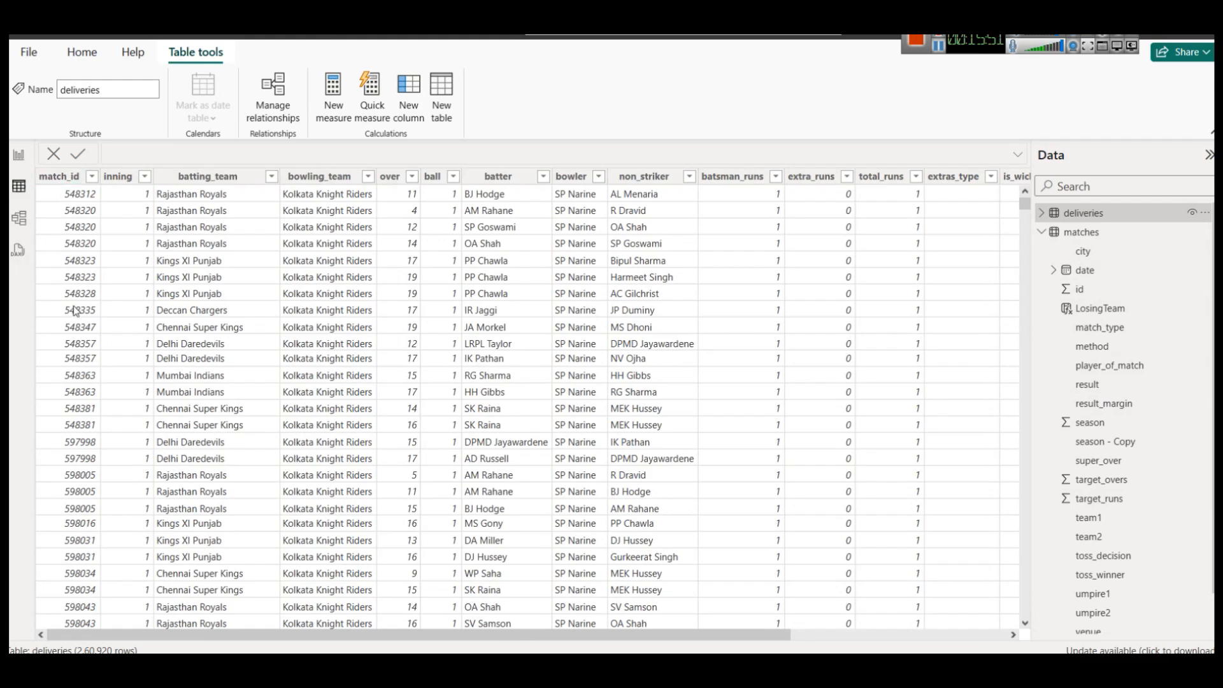
click(1091, 237)
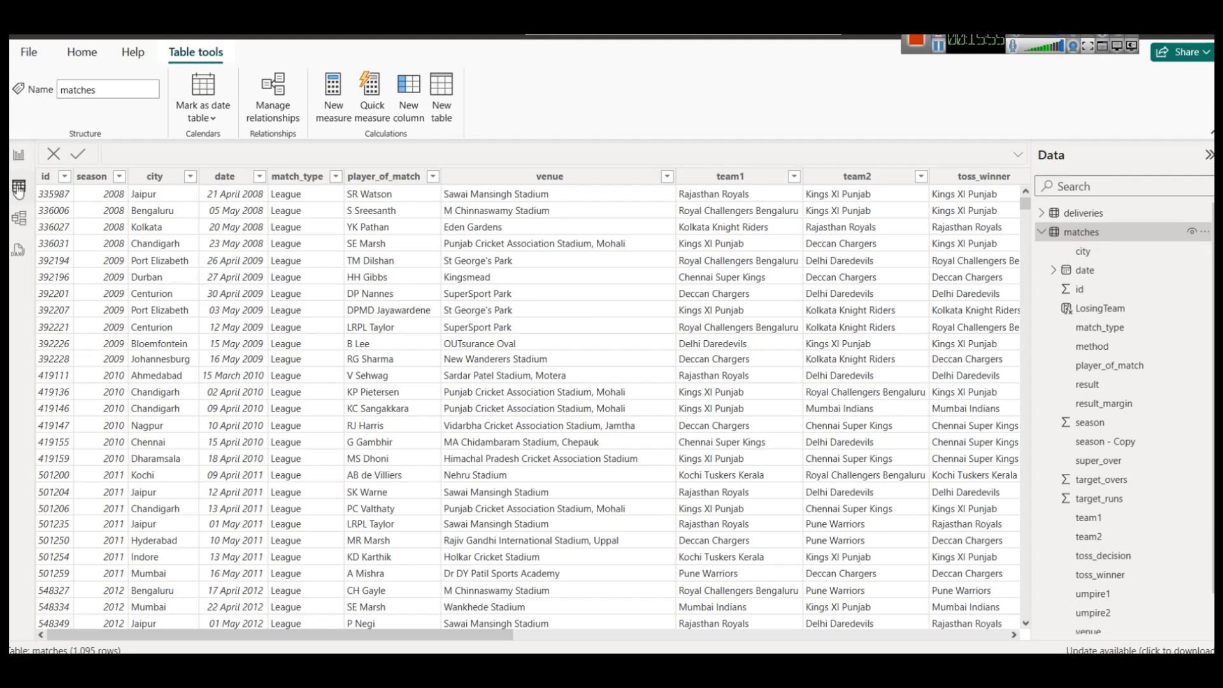
click(19, 218)
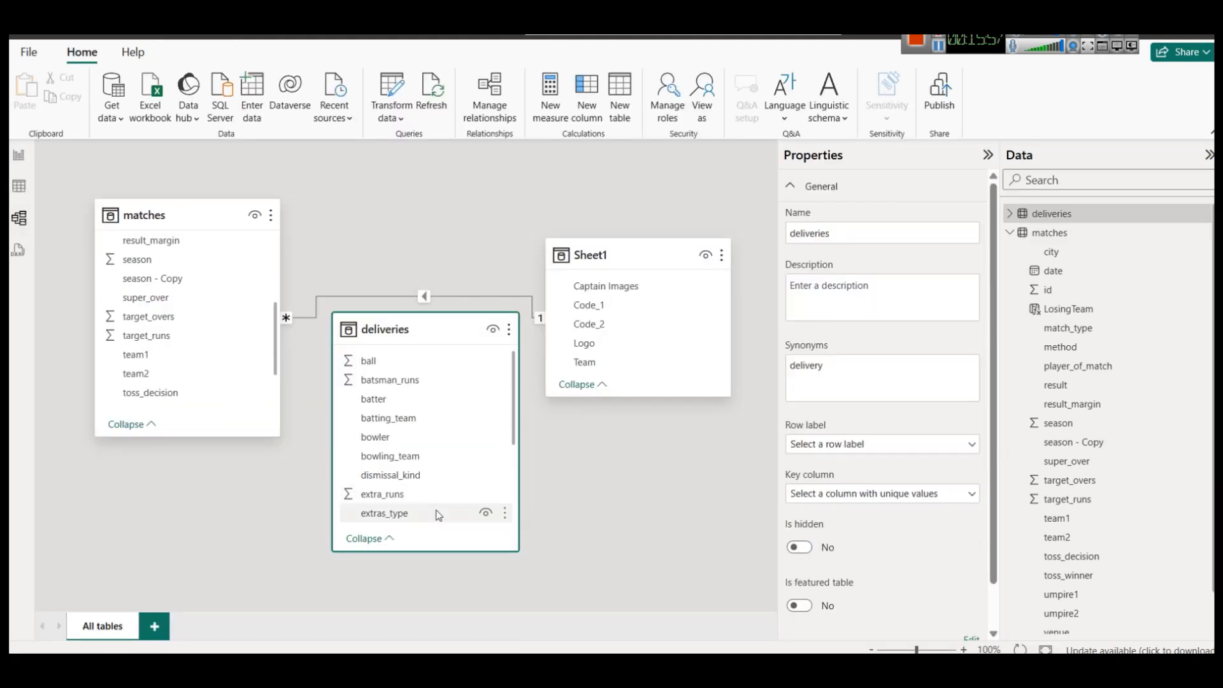
Make the deliveries and matches cards taller so more of their fields show.
scroll(419, 470, down, 3)
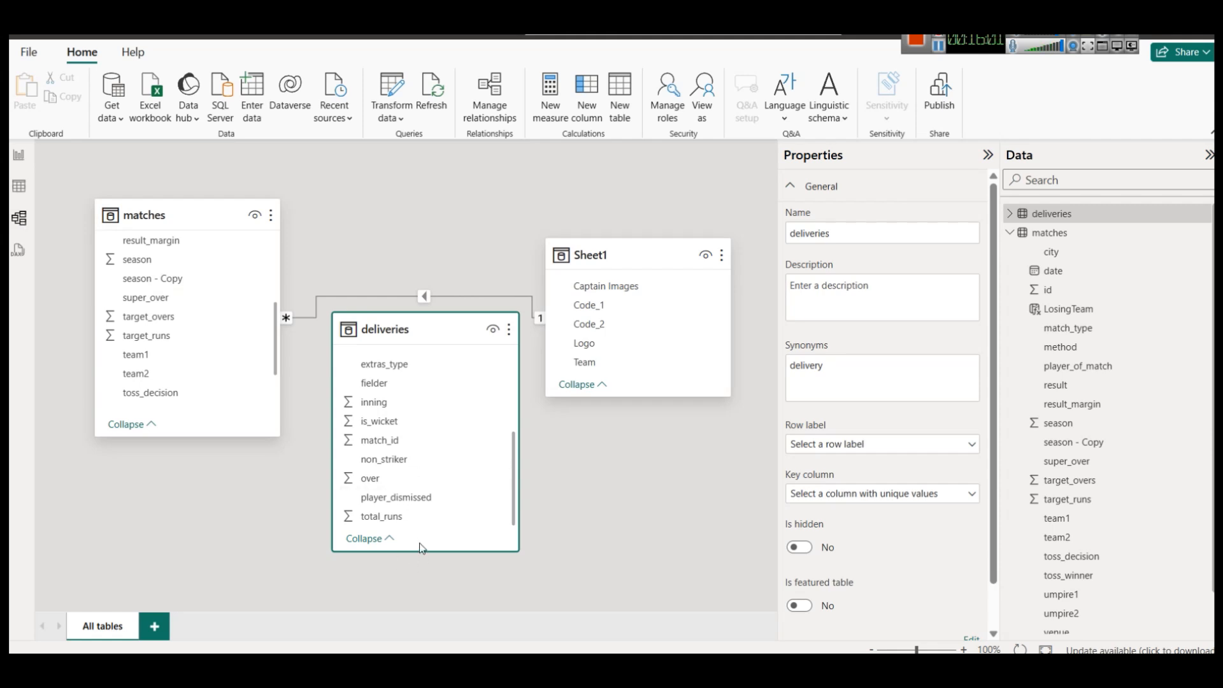
drag(419, 553, 420, 594)
scroll(418, 518, up, 3)
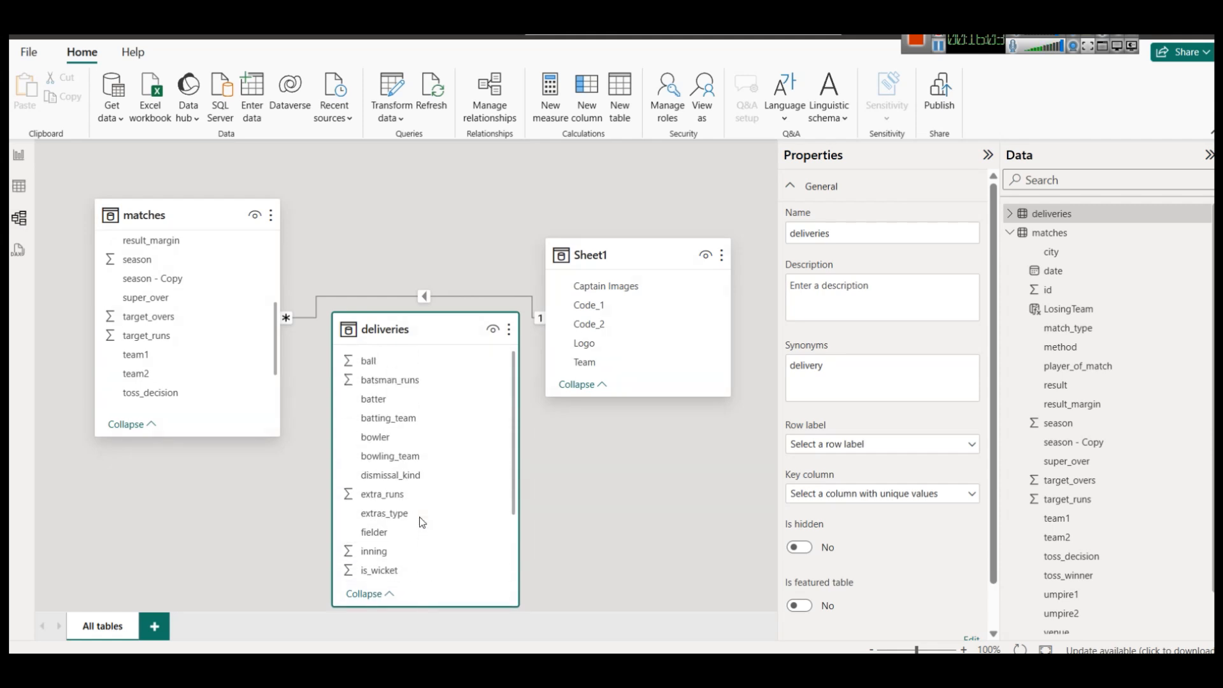
scroll(464, 459, down, 3)
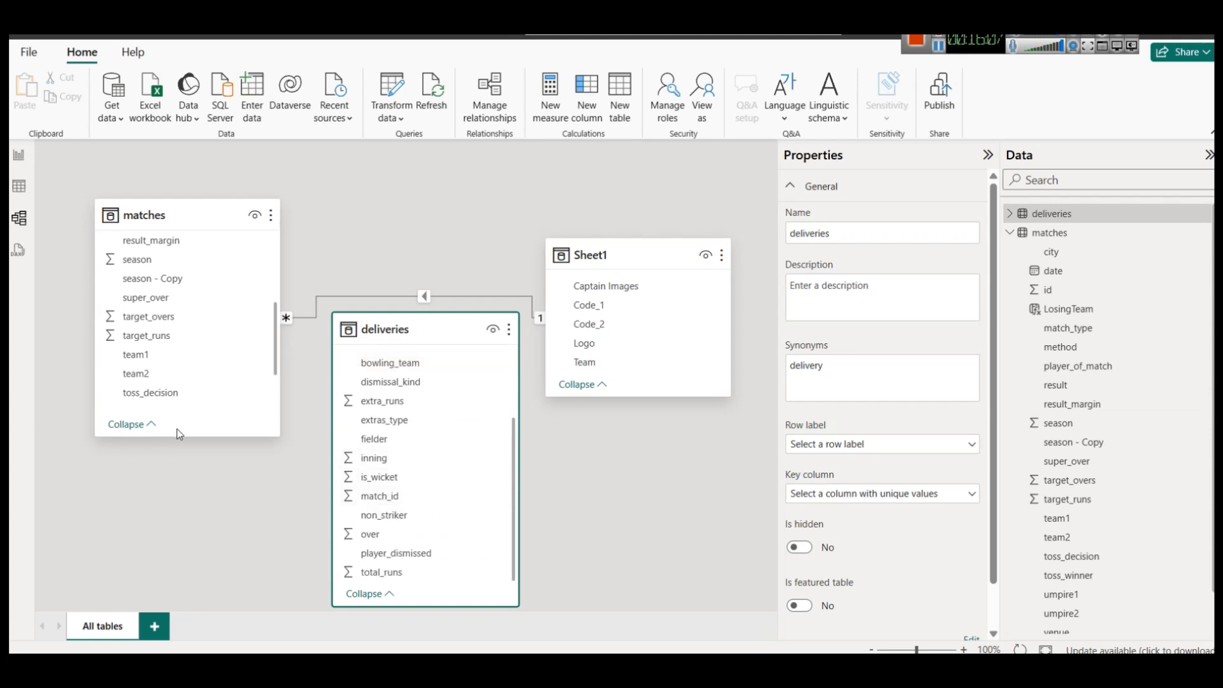
drag(185, 436, 184, 561)
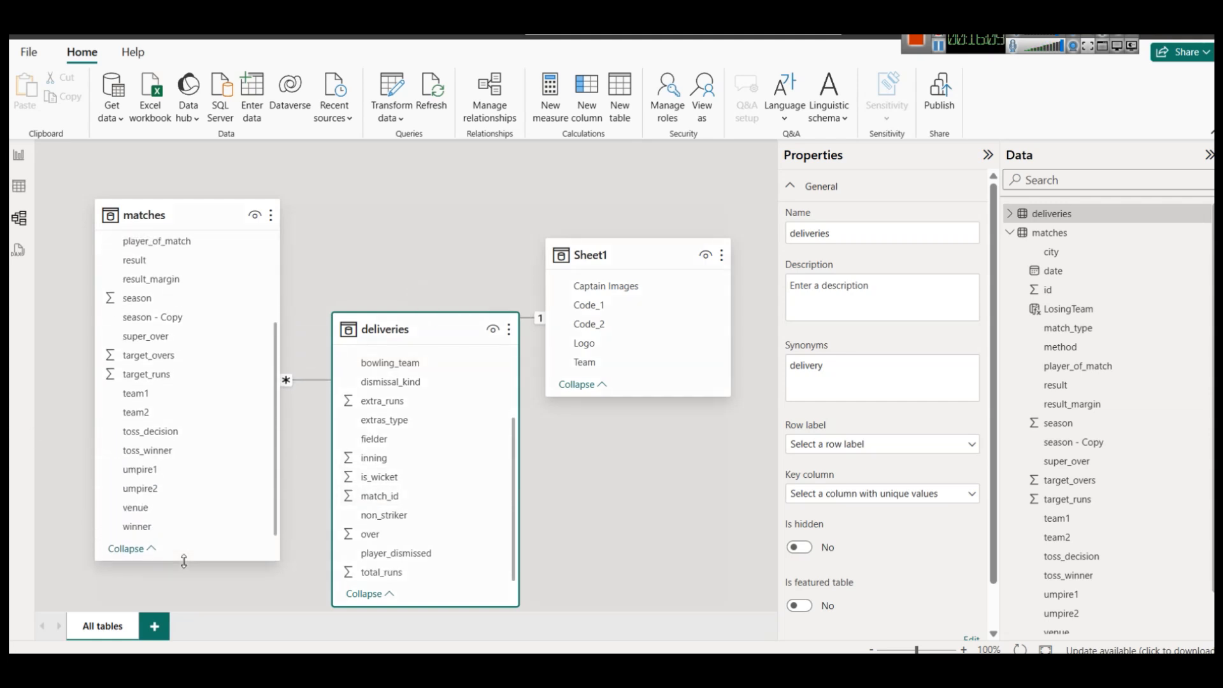
scroll(204, 281, up, 4)
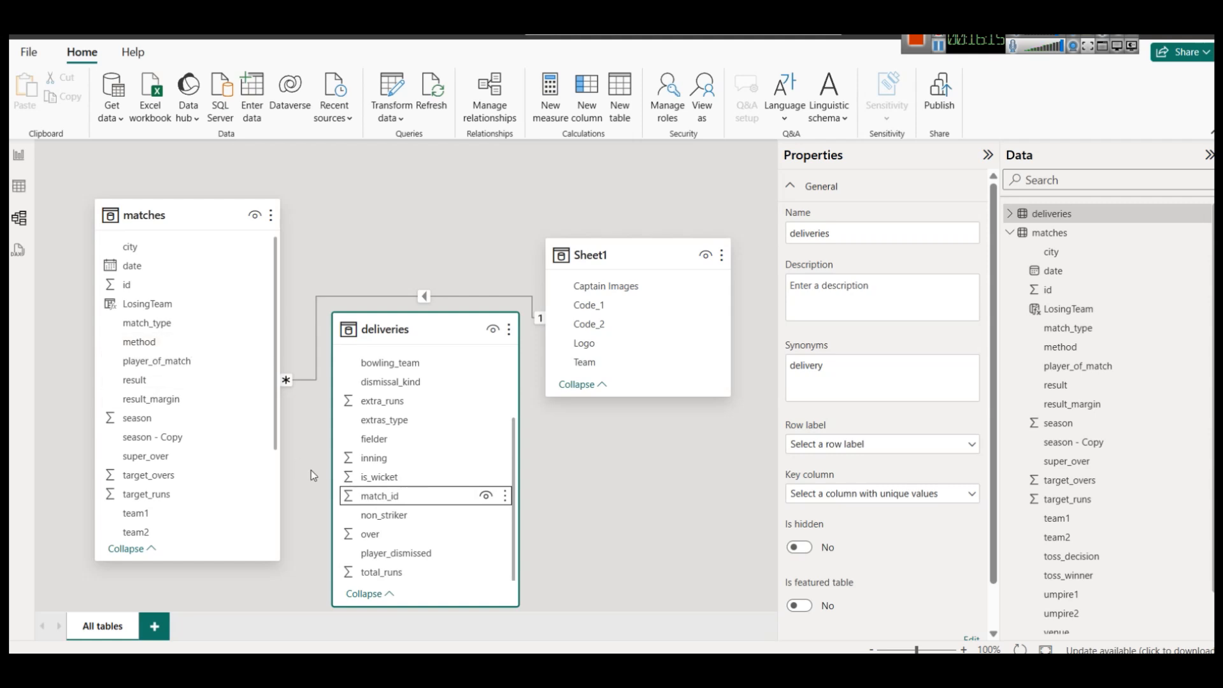
click(402, 500)
Relate deliveries[match_id] to matches[id] and verify the relationship is many-to-one.
drag(402, 506, 156, 281)
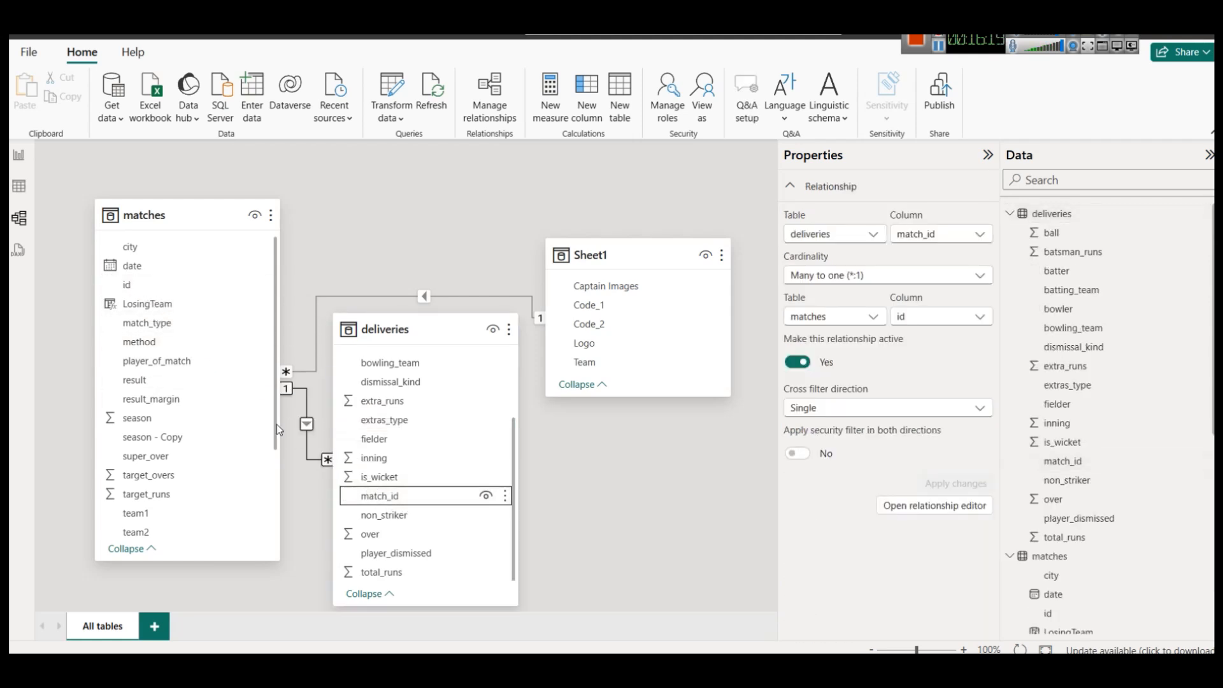
right_click(311, 462)
click(314, 495)
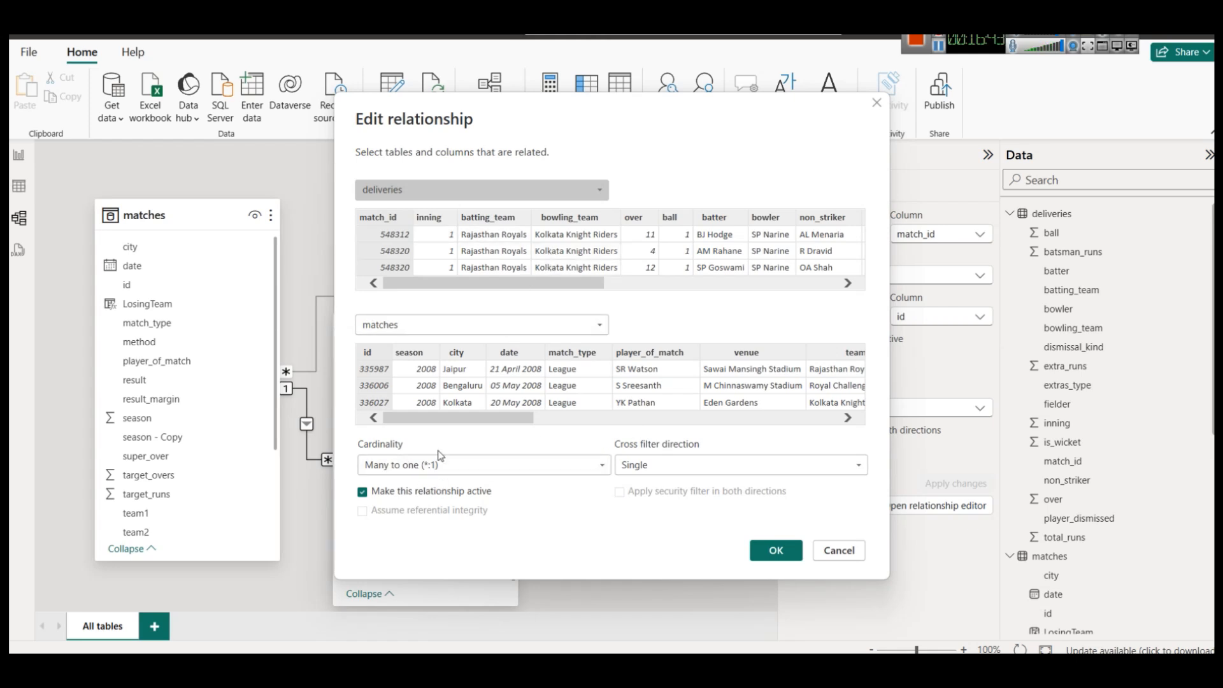
click(841, 551)
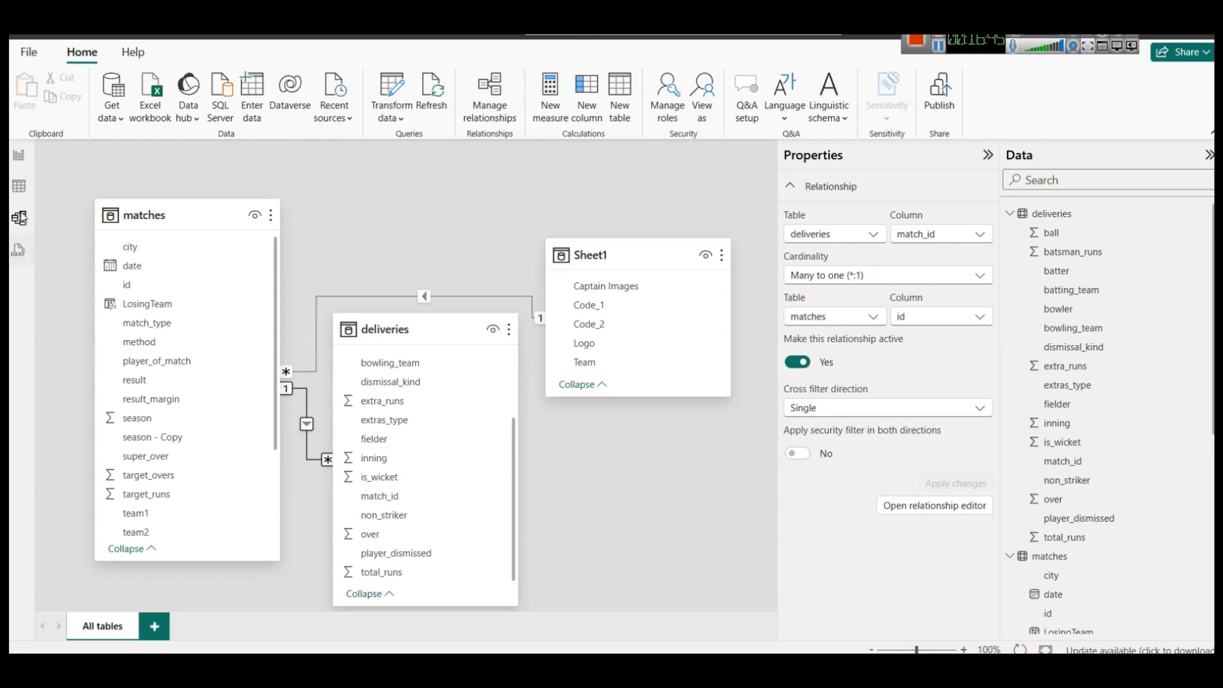
In Table view, sort the deliveries table's match_id column descending so match 1426312 comes first.
click(19, 186)
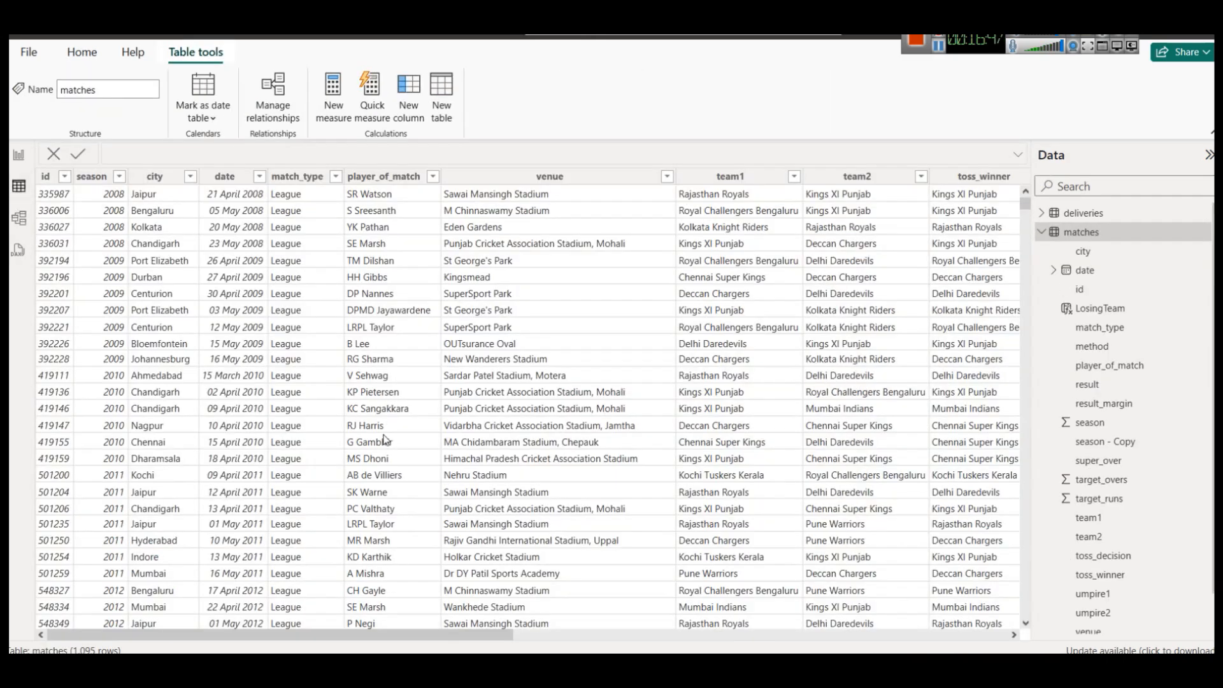
click(1113, 213)
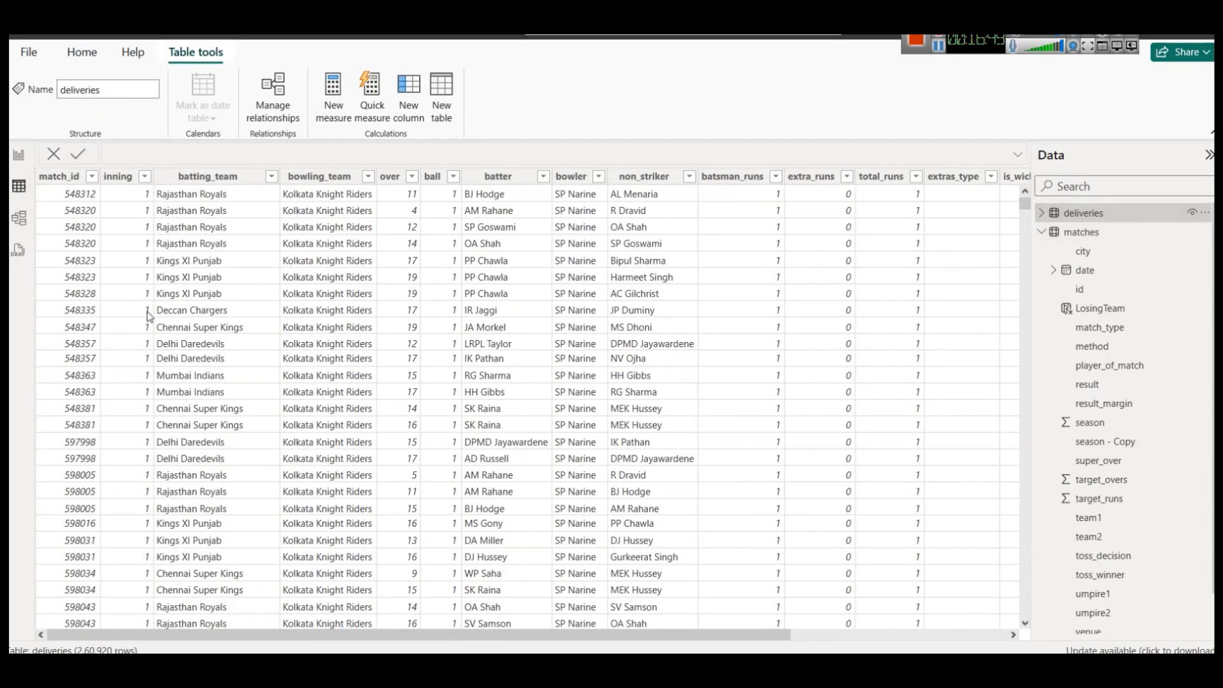
click(89, 178)
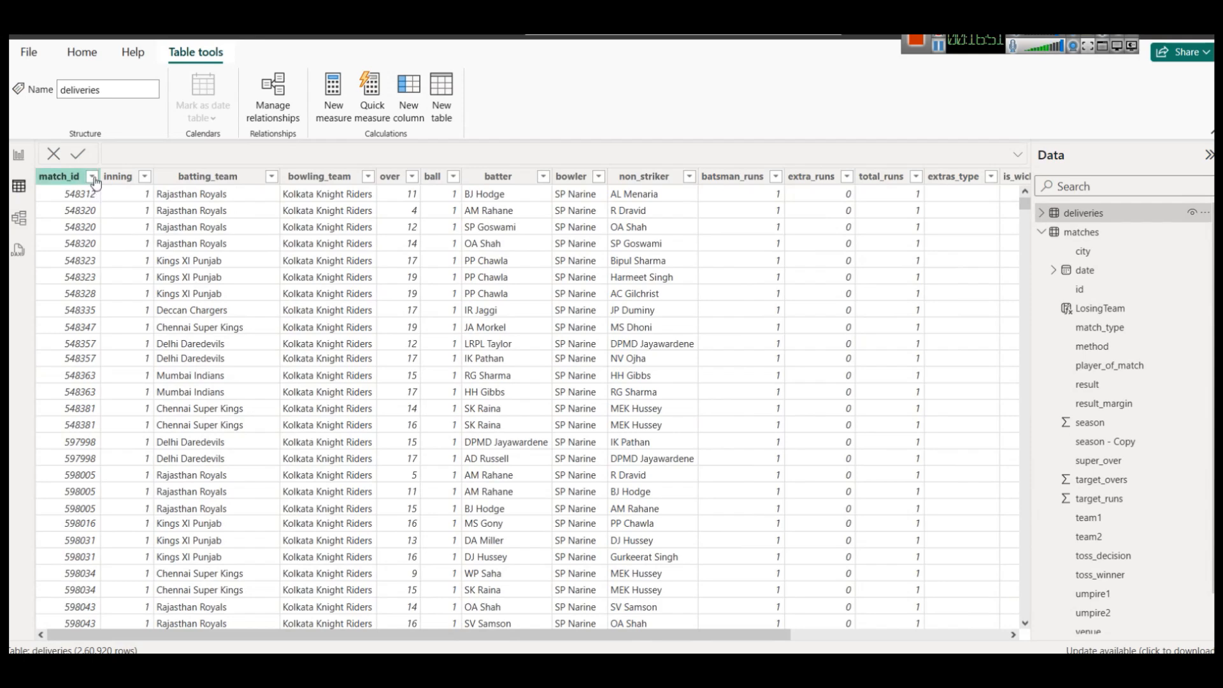
click(92, 177)
click(151, 214)
scroll(82, 381, down, 15)
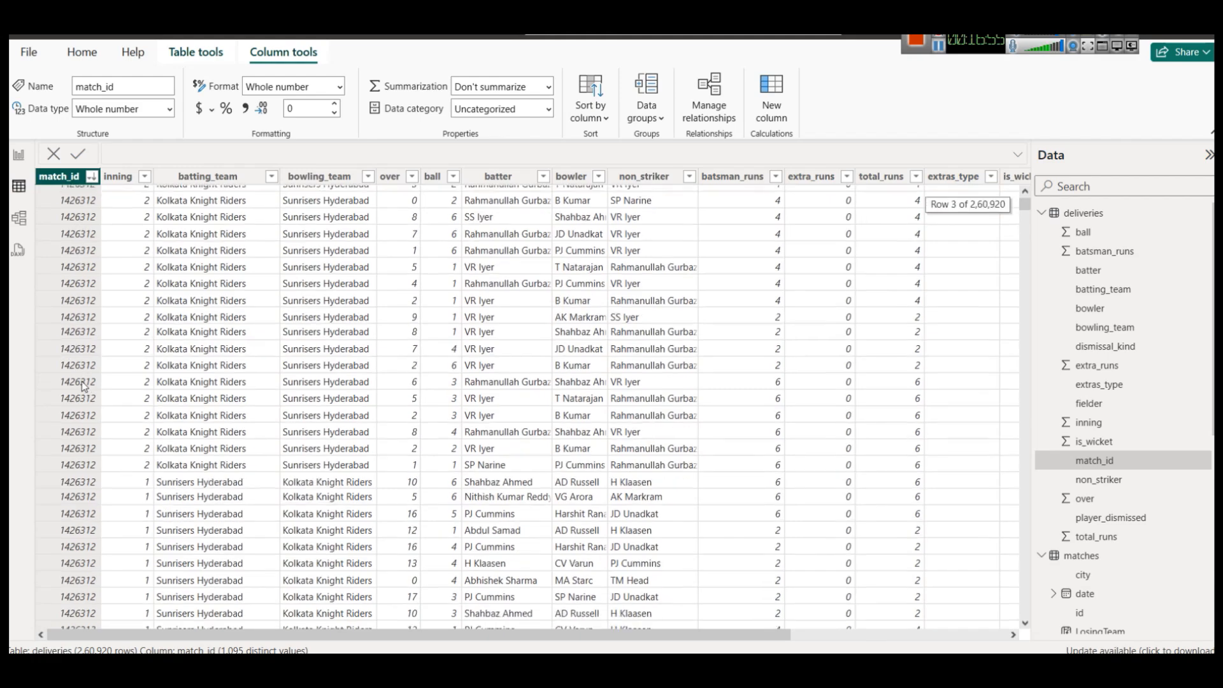
scroll(82, 385, down, 7)
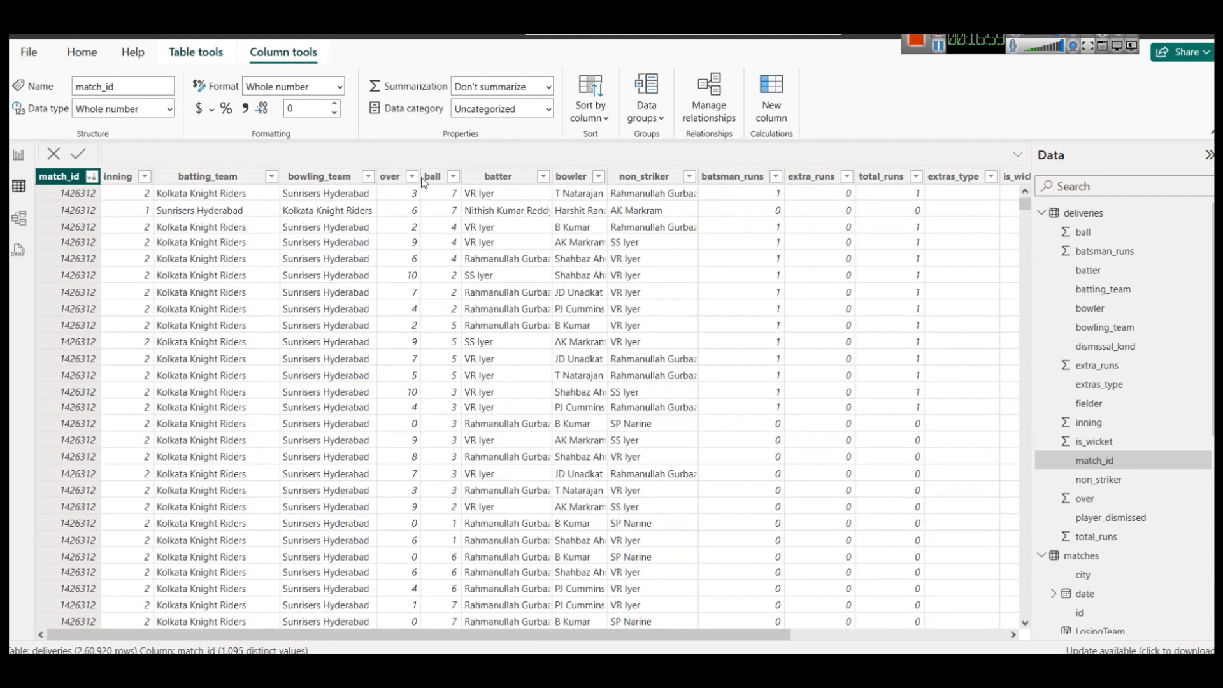
scroll(395, 306, down, 3)
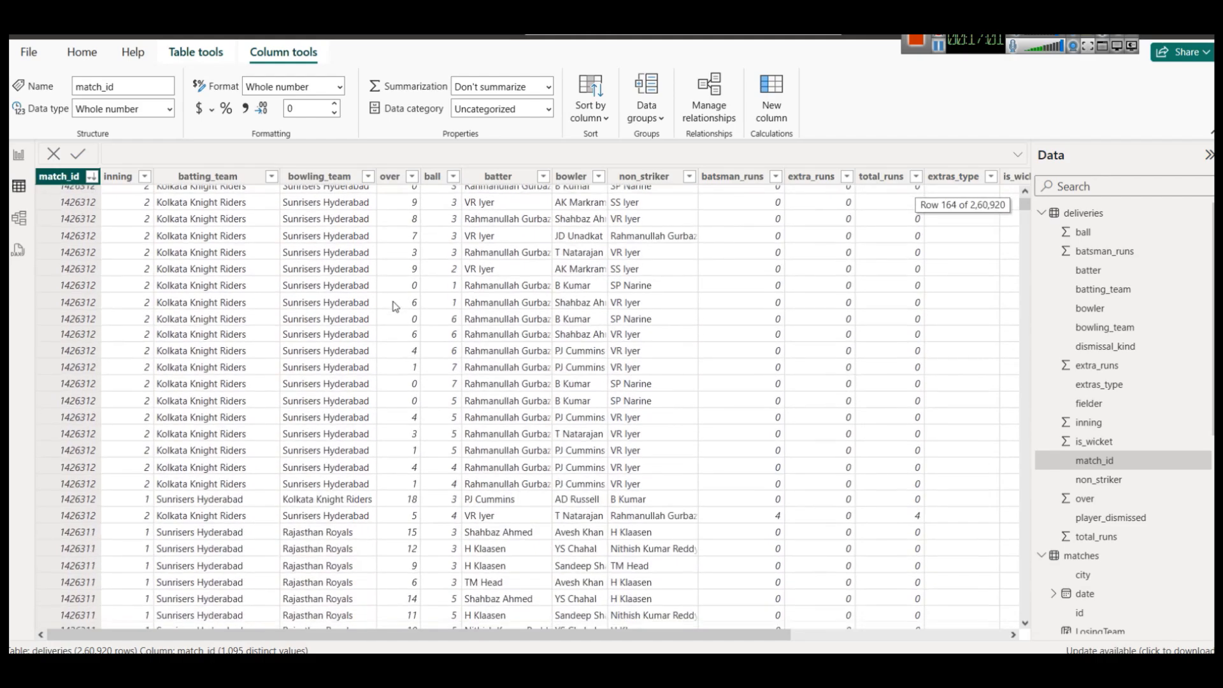
scroll(78, 430, down, 9)
scroll(77, 426, up, 8)
scroll(206, 389, up, 20)
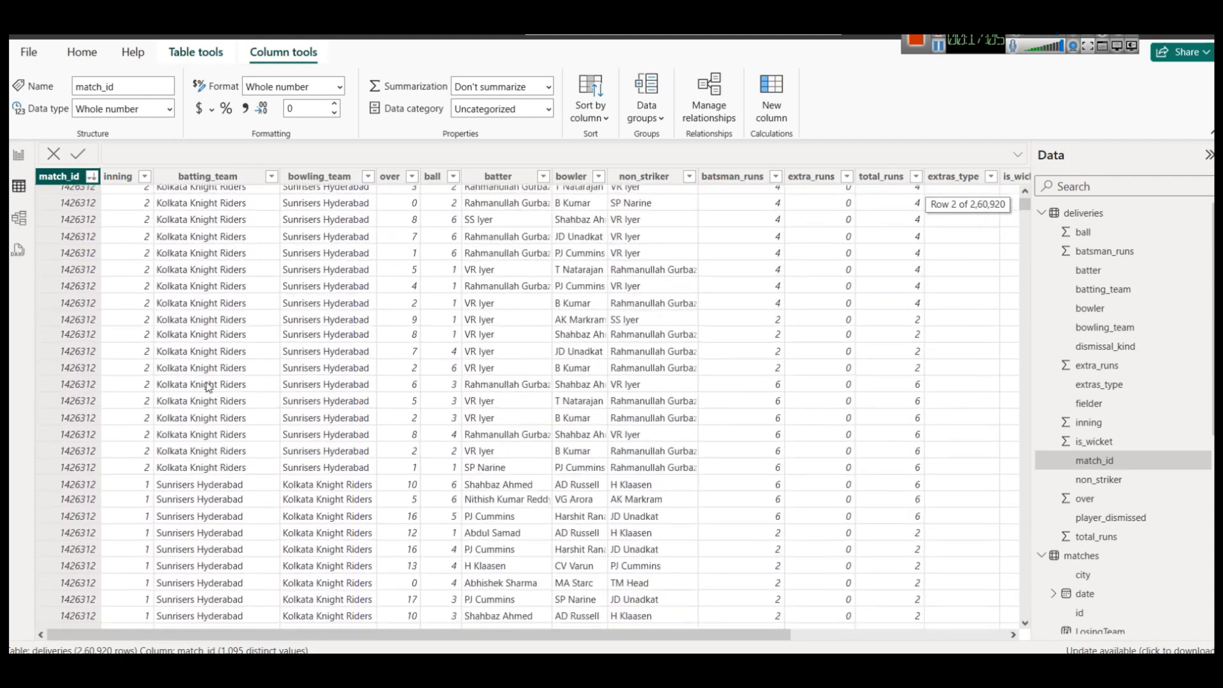
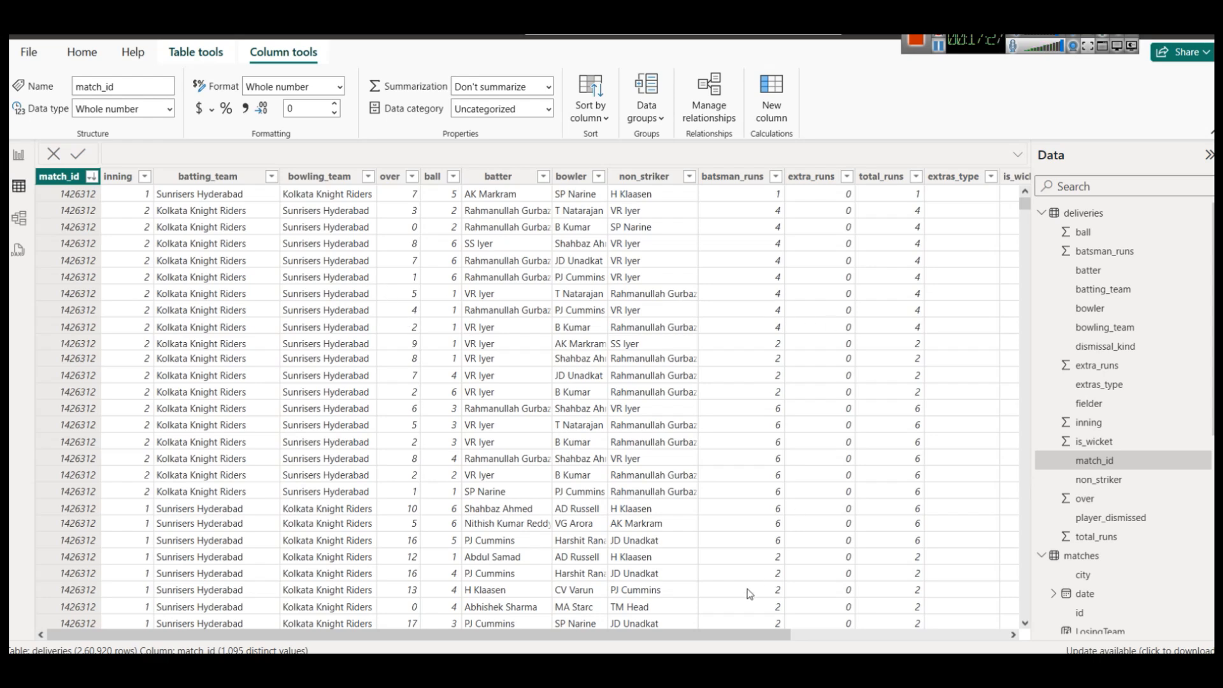
Inspect the deliveries total_runs column, then go back to the Season Highlights report page.
click(883, 176)
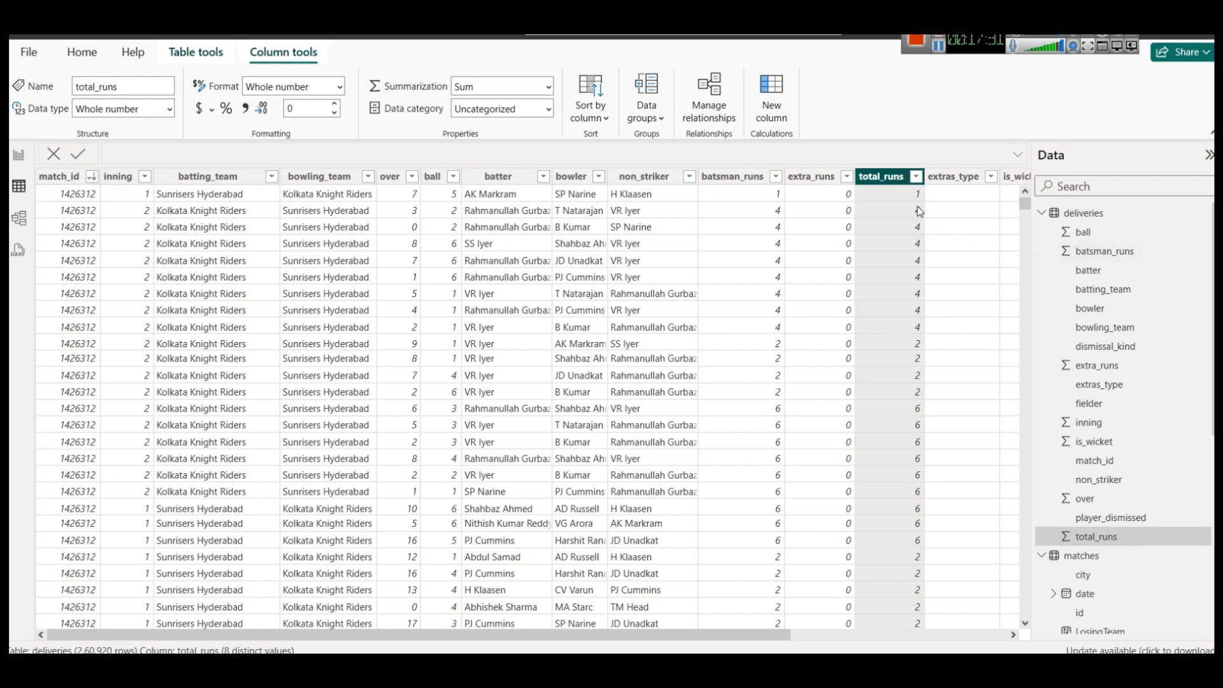
click(19, 155)
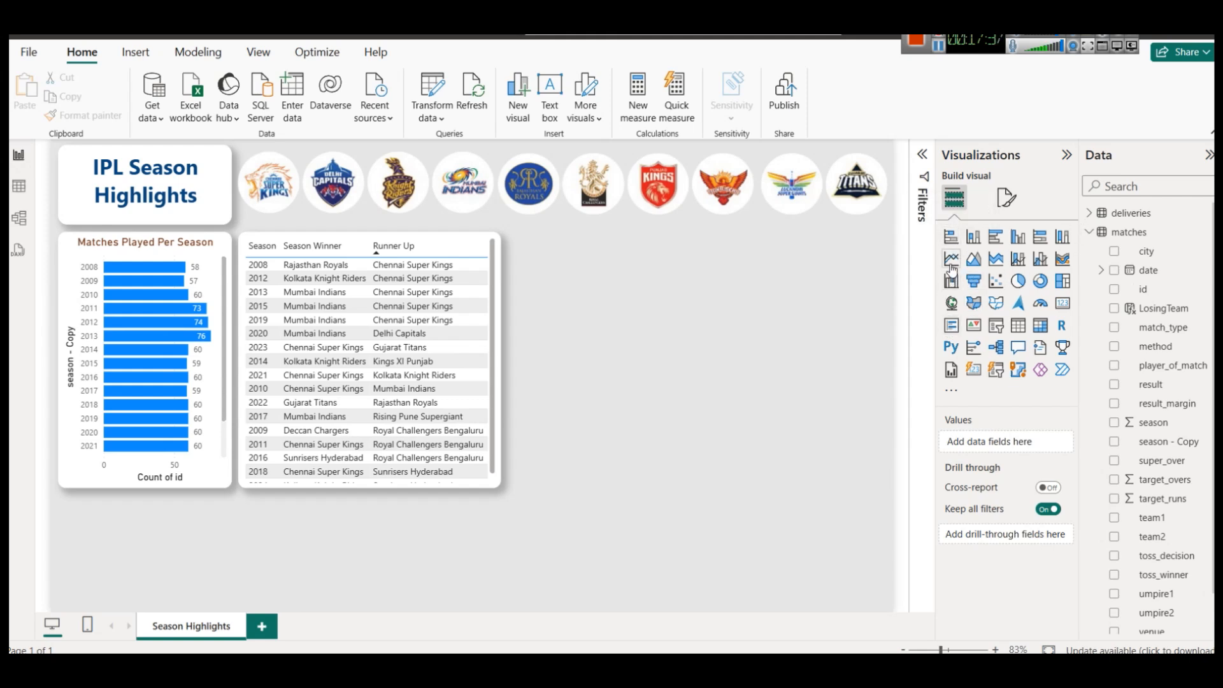
Add a wide line chart below the matches chart with season - Copy on the x-axis.
click(951, 259)
drag(231, 550, 501, 538)
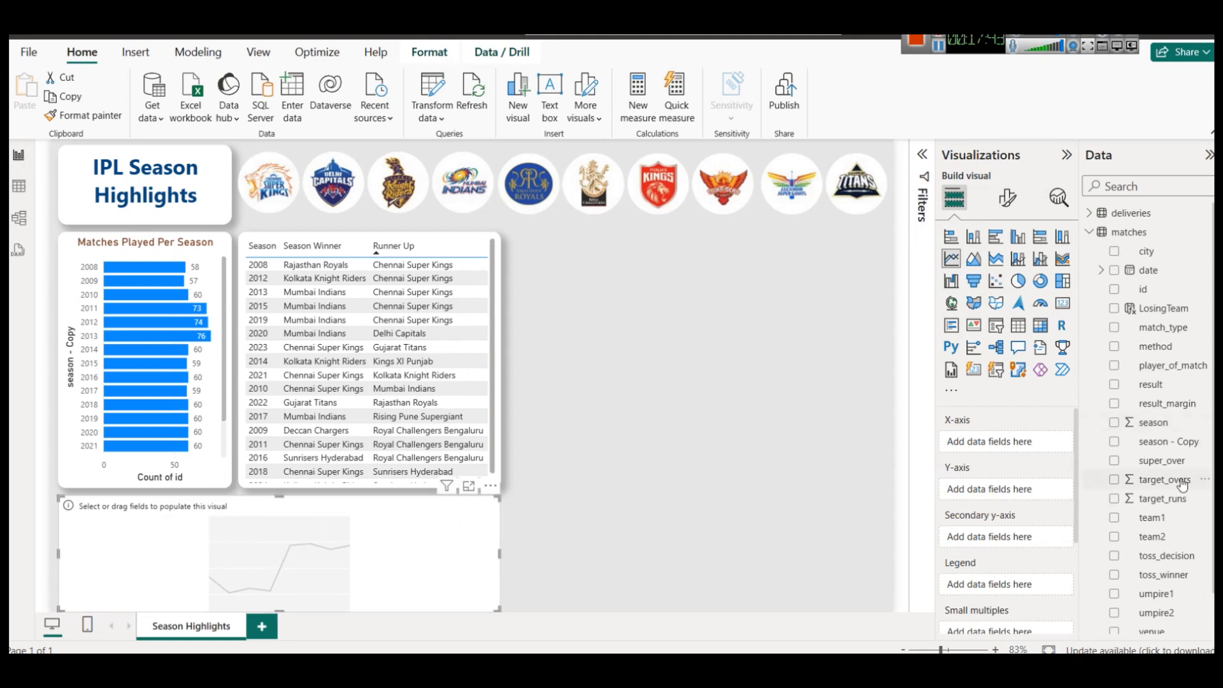
drag(1173, 442, 1017, 446)
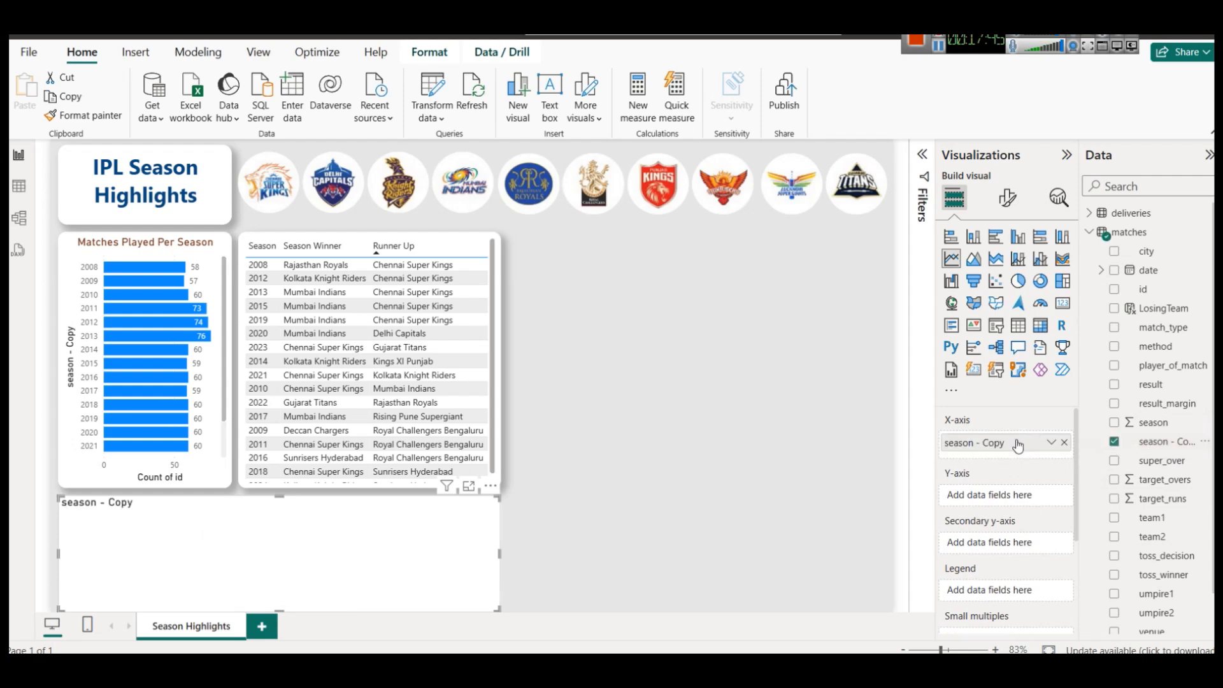
scroll(1165, 516, down, 1)
scroll(1141, 382, up, 1)
Plot the sum of deliveries total_runs on the y-axis and make it a stacked column chart.
click(1092, 234)
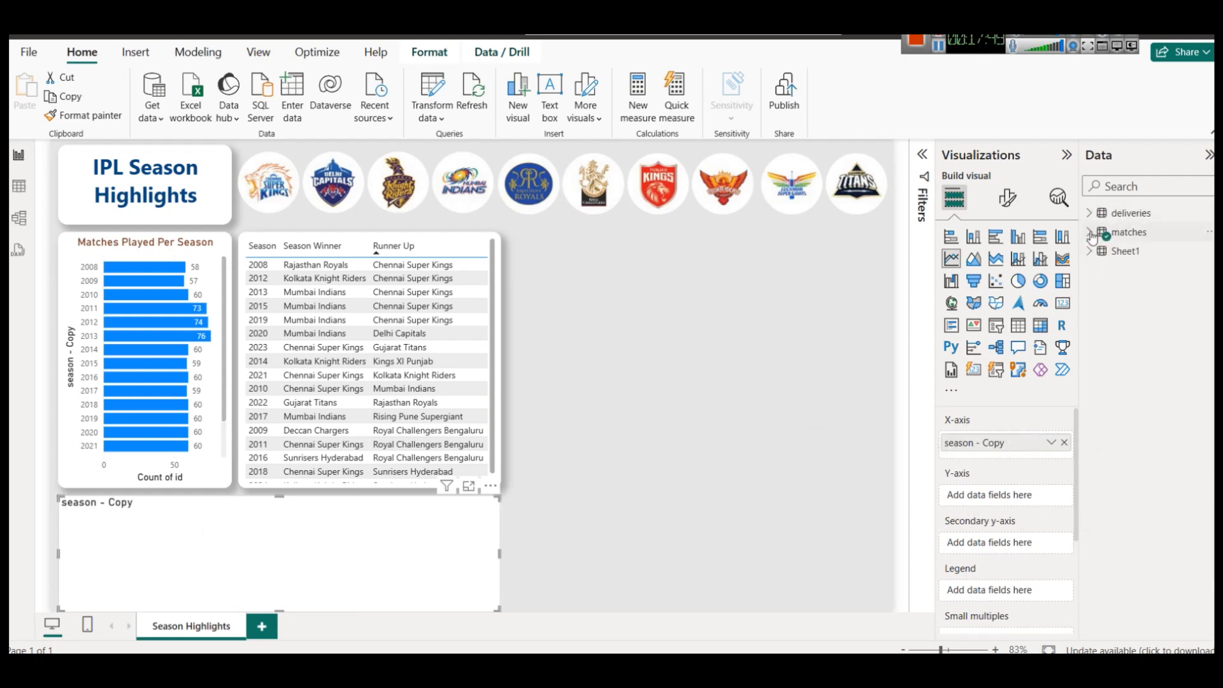
click(1090, 213)
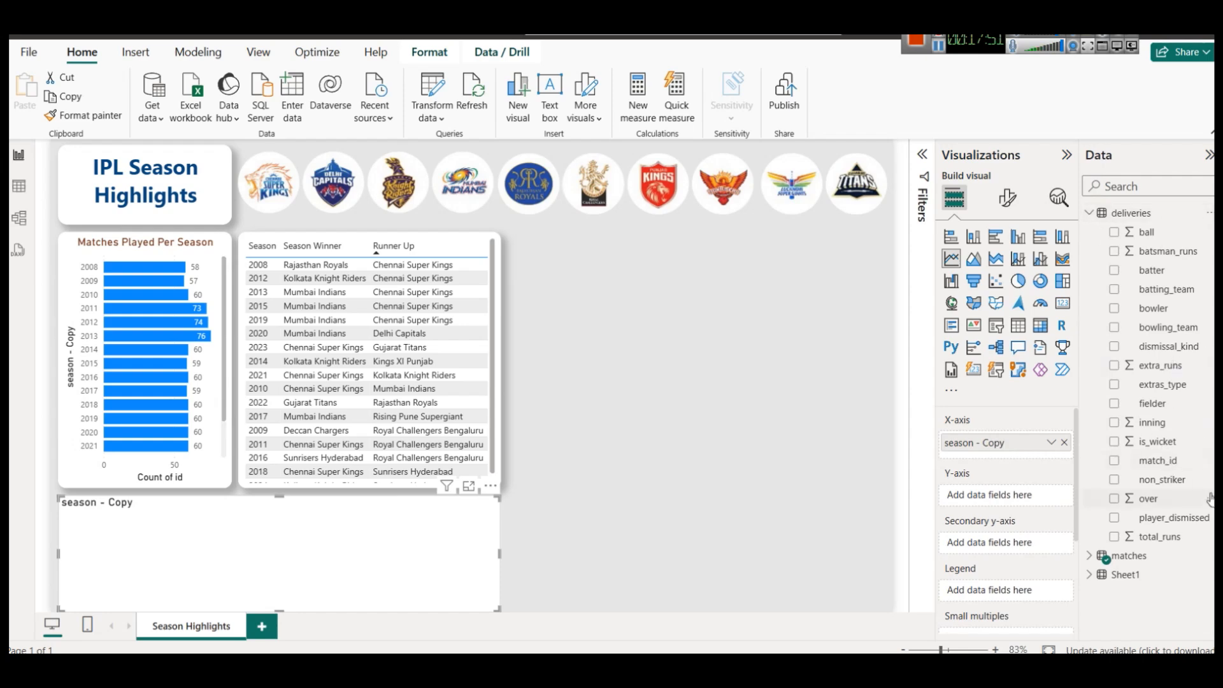
drag(1185, 538, 1016, 495)
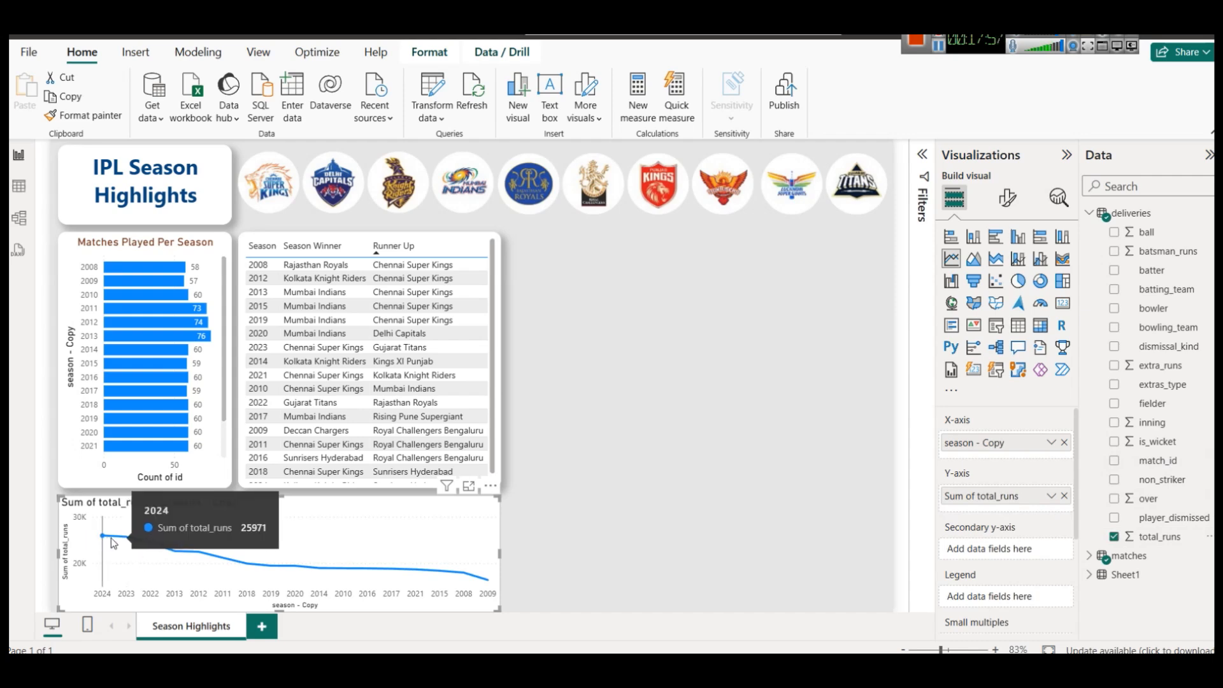
mouse_move(159, 550)
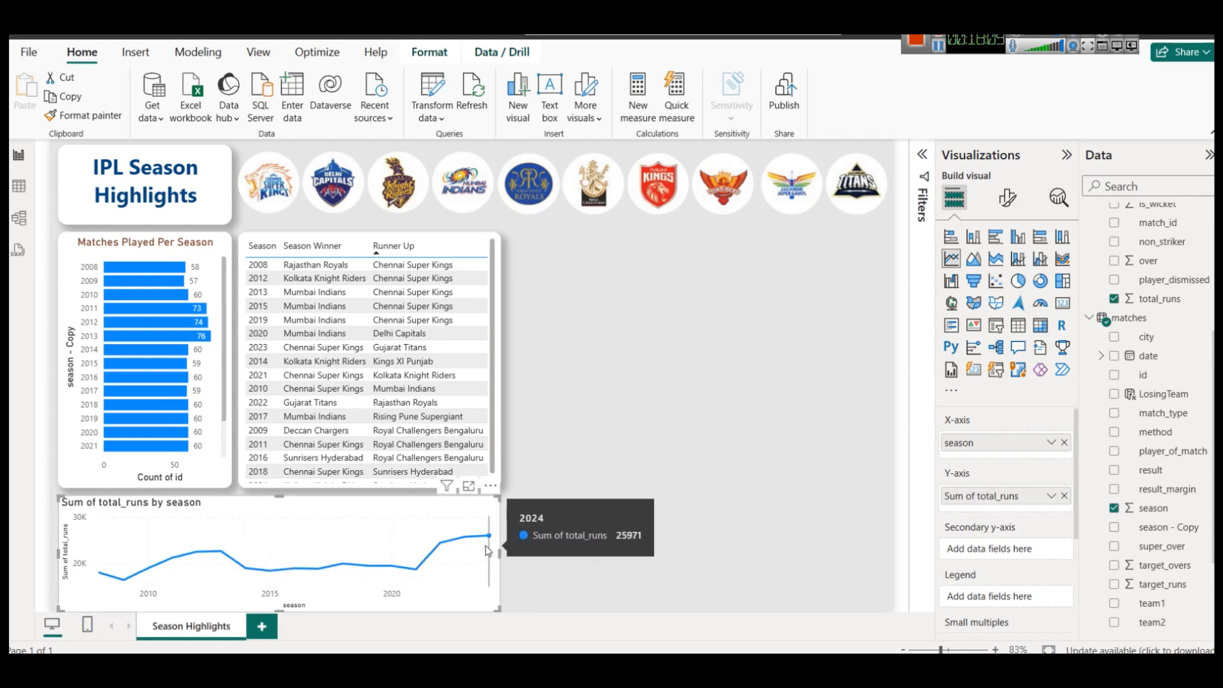
click(978, 242)
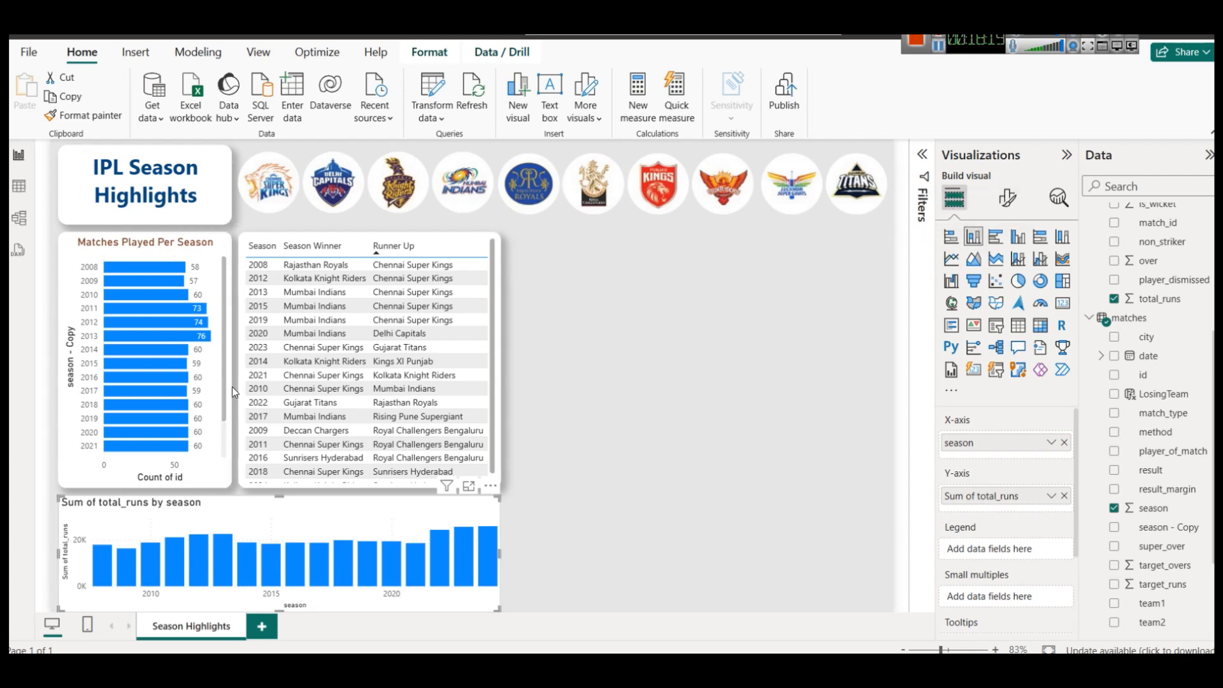
Copy the Matches Played chart's styling onto the total runs chart with Format painter.
click(228, 243)
click(84, 116)
click(300, 505)
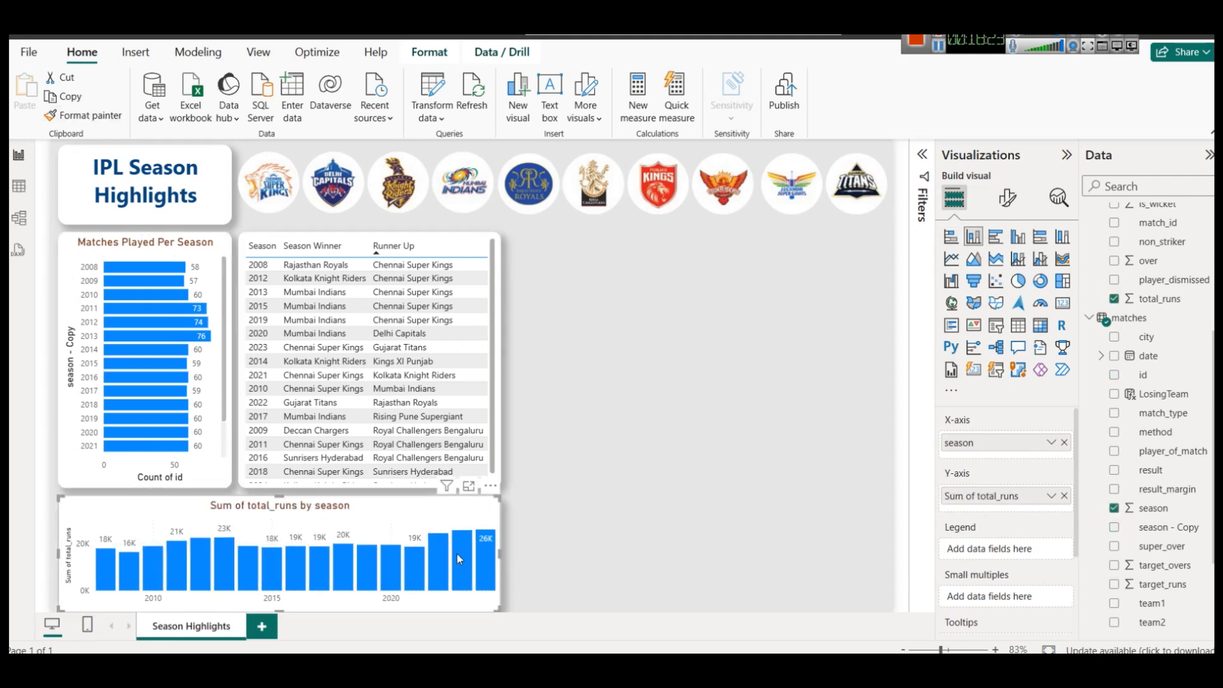
click(556, 553)
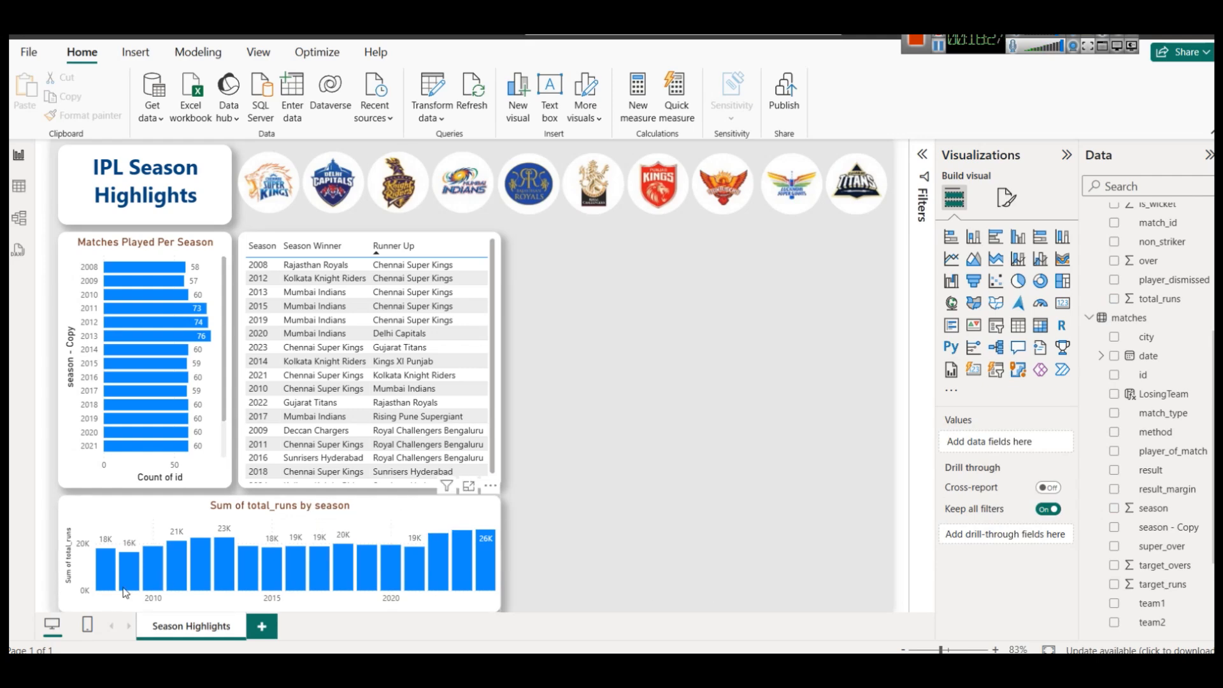
Convert the total runs chart to an area chart, then try cross-filtering by season 2023.
mouse_move(98, 571)
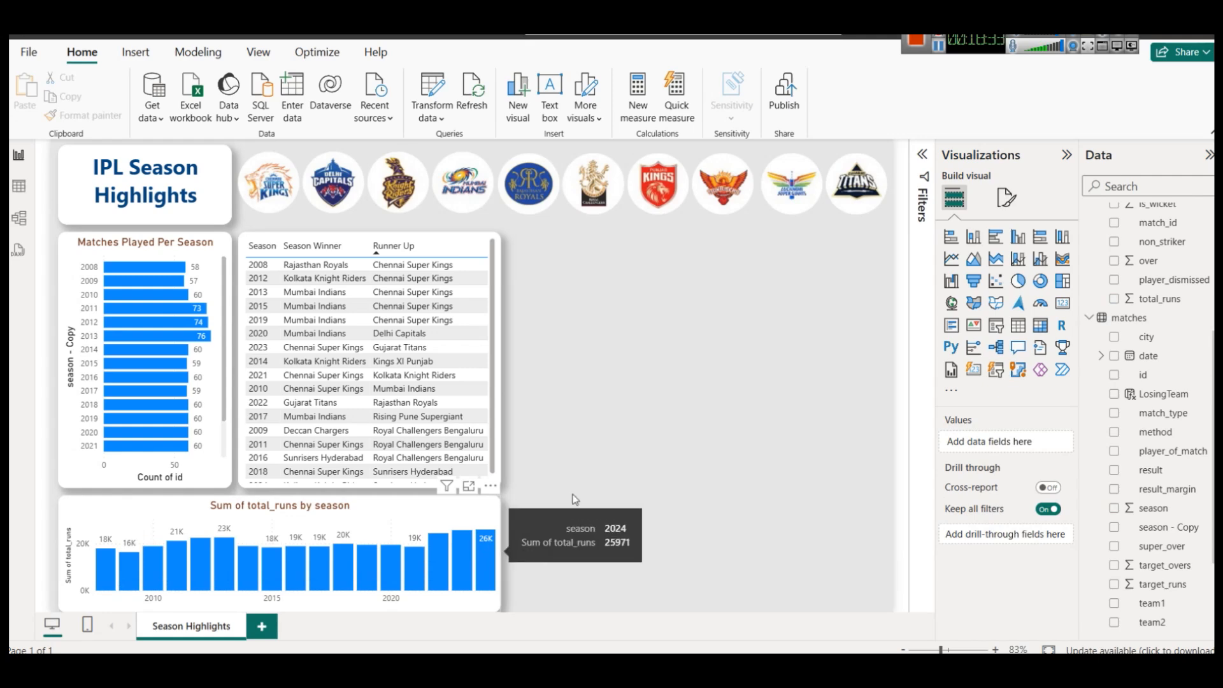
click(959, 262)
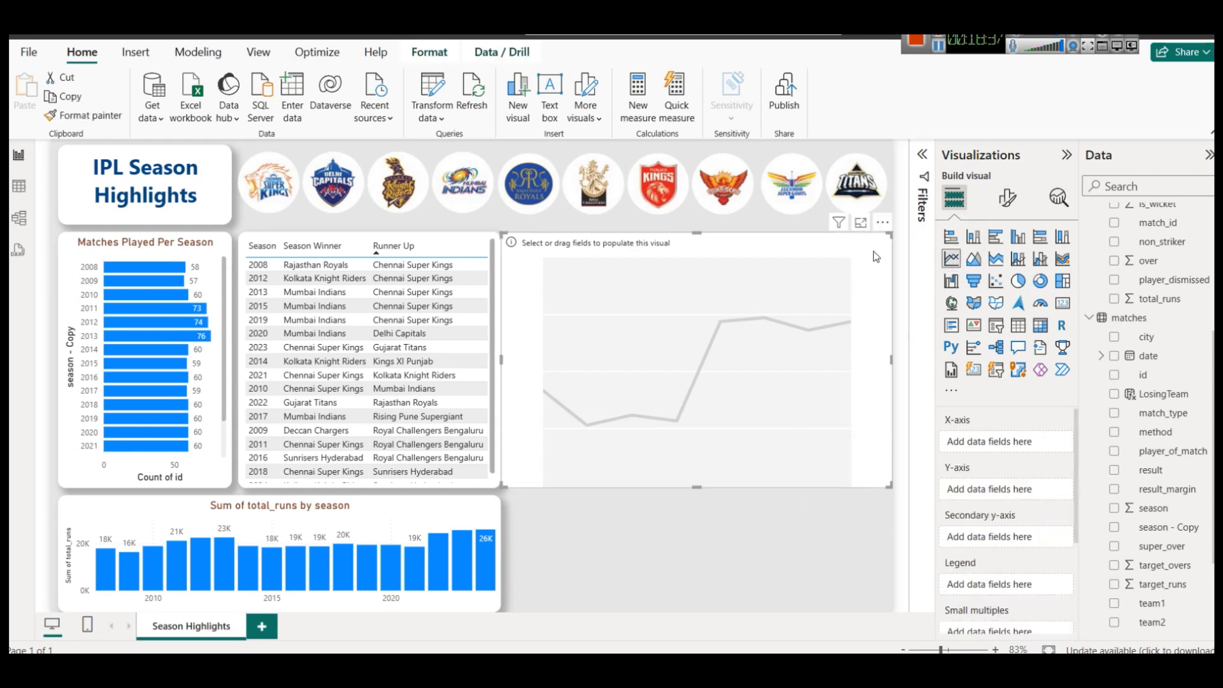
key(Delete)
click(491, 511)
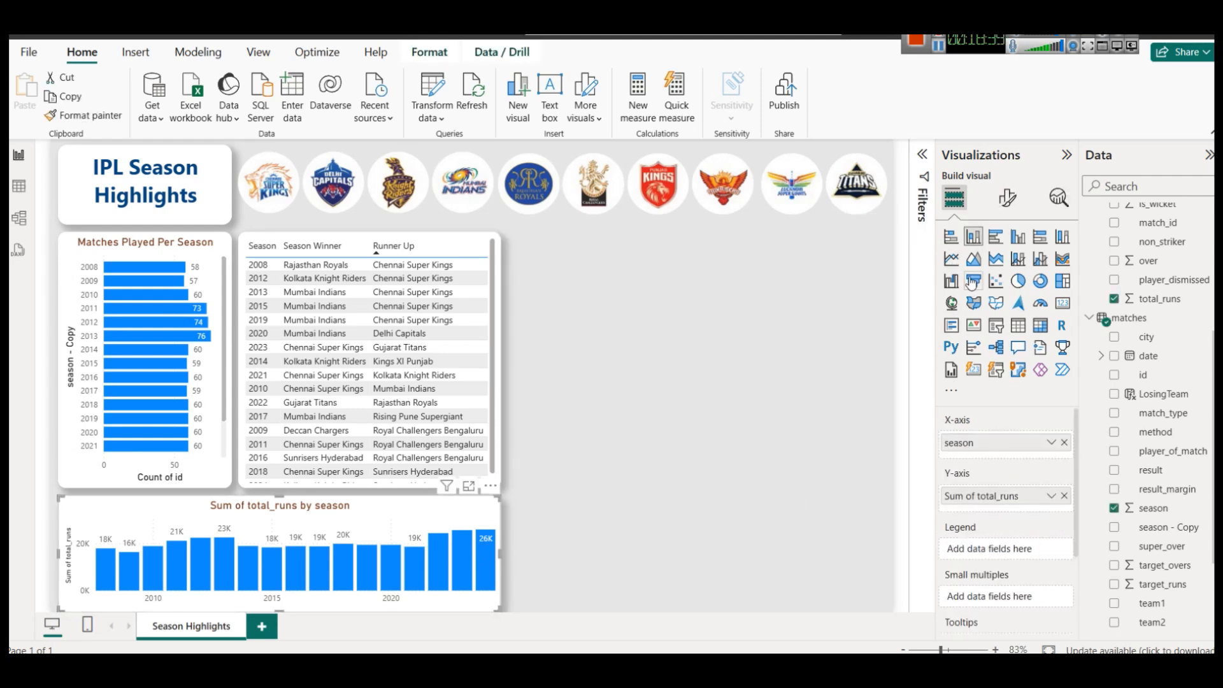
click(974, 259)
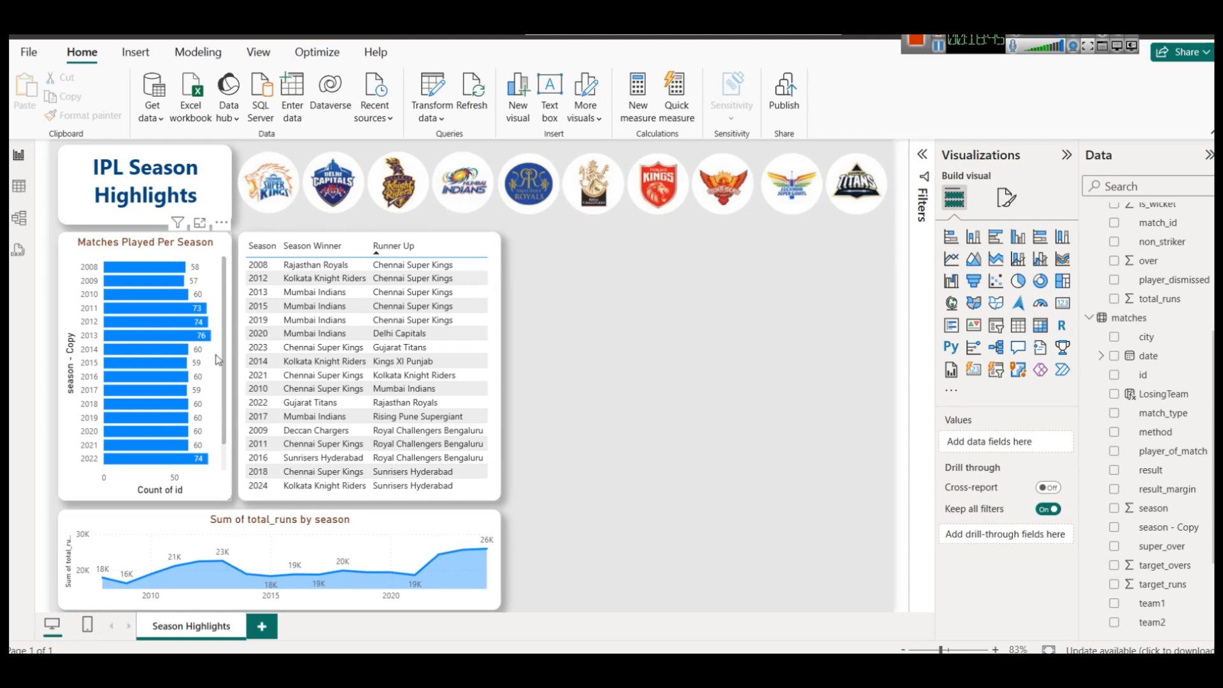
click(256, 354)
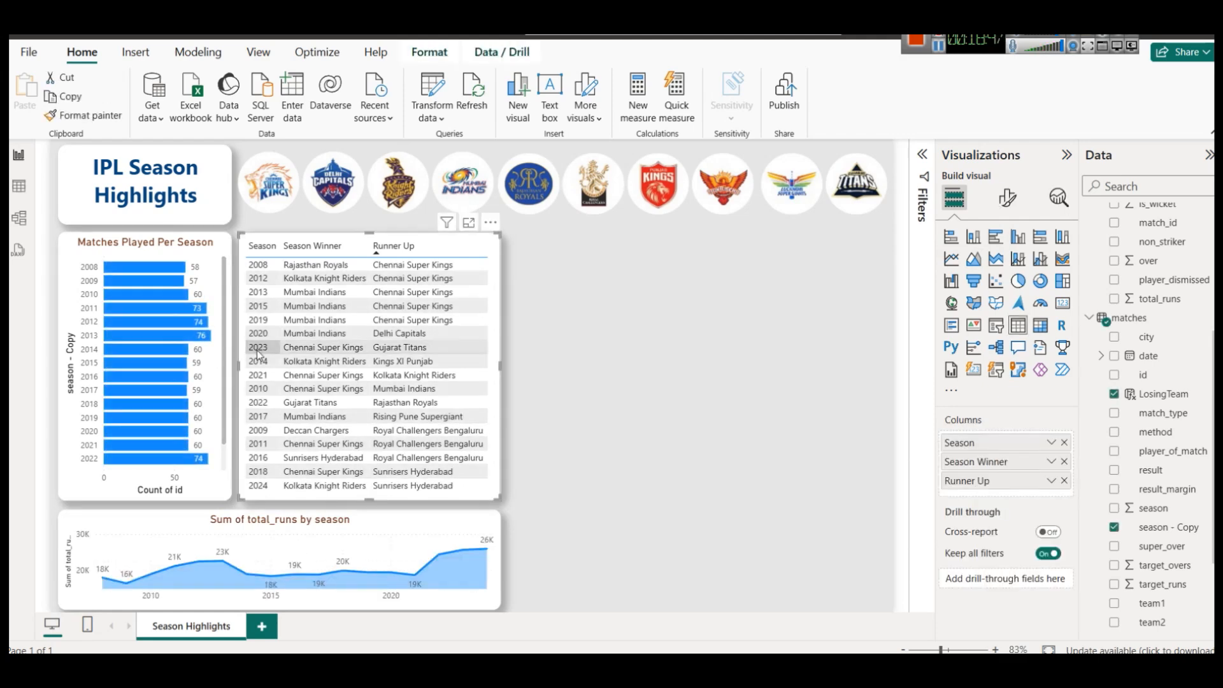
click(257, 355)
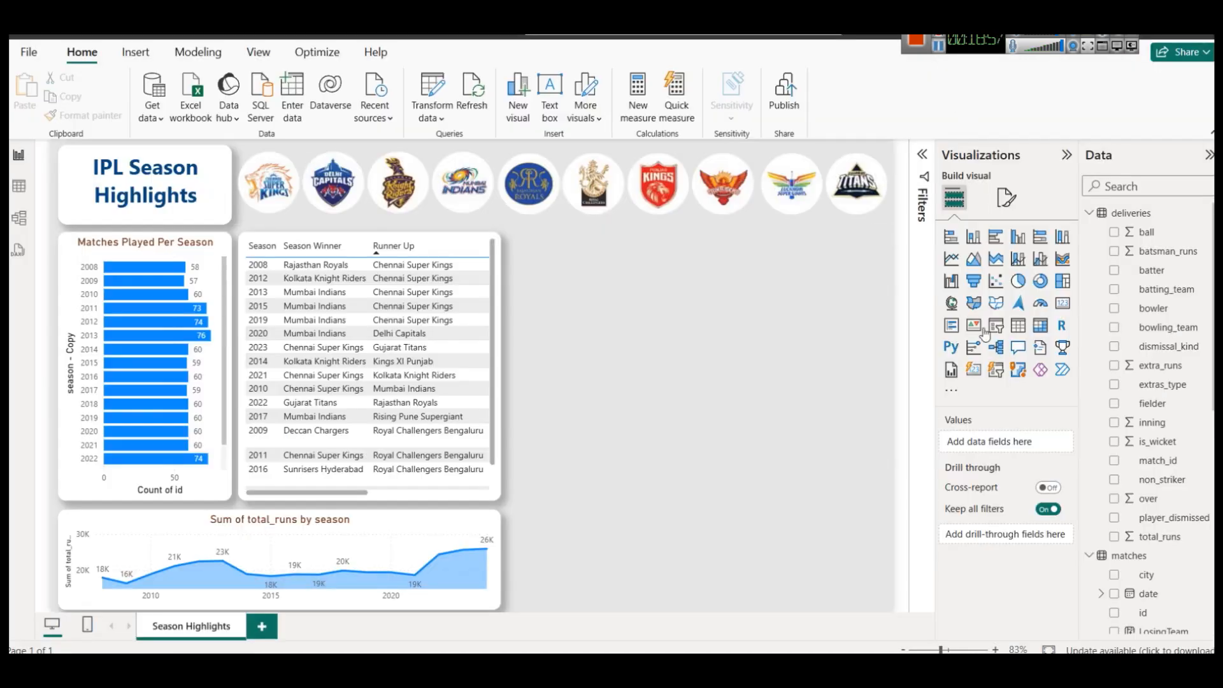
Scroll through the Notepad dashboard checklist to review the remaining planned visuals.
scroll(1194, 446, down, 5)
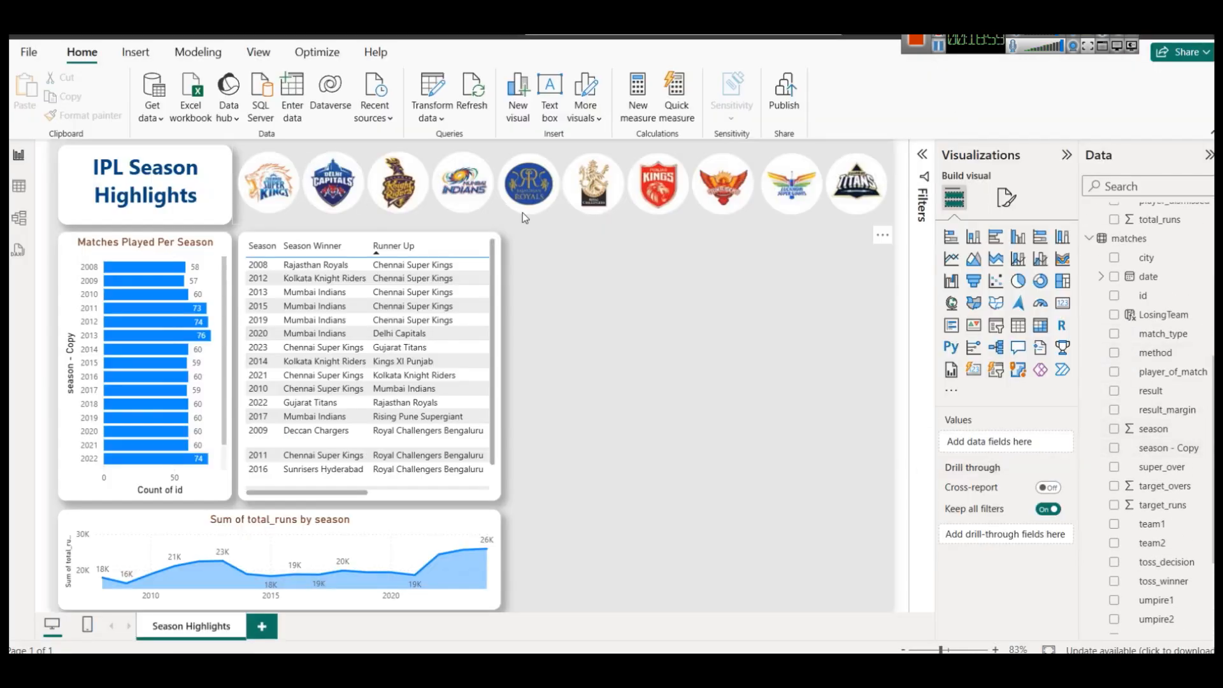
scroll(1117, 267, up, 5)
Add a 4s measure to deliveries: CALCULATE(COUNTROWS(deliveries), deliveries[batsman_runs] = 4).
click(19, 186)
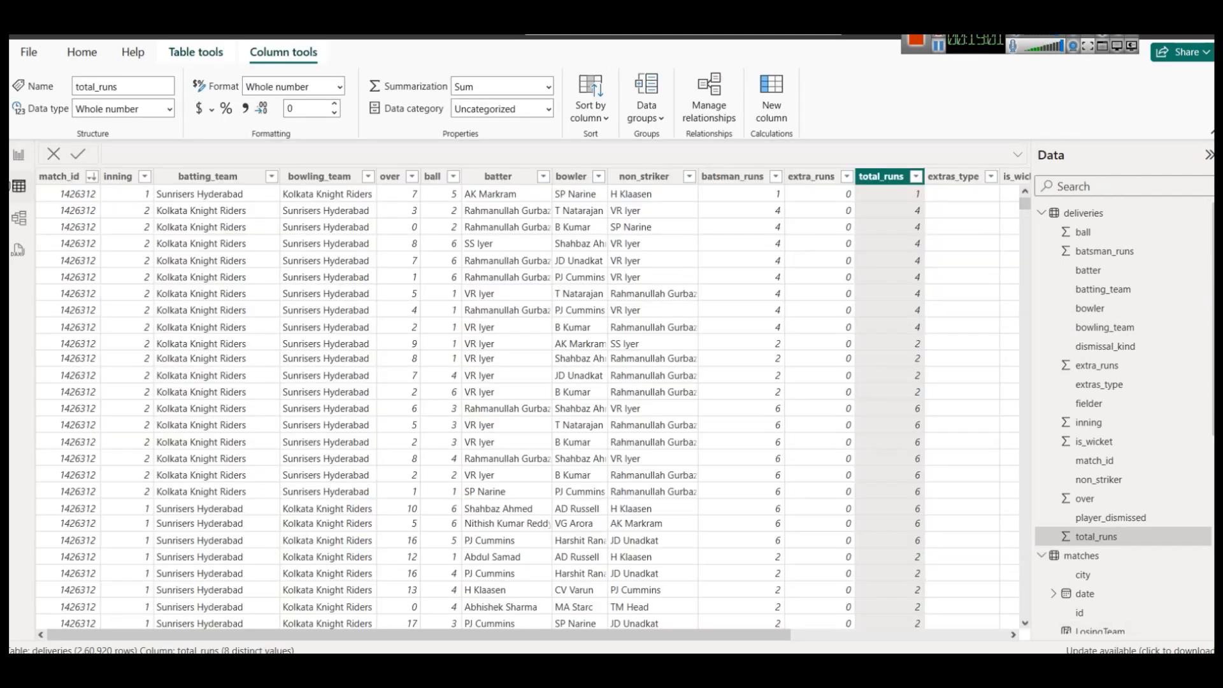
click(1078, 218)
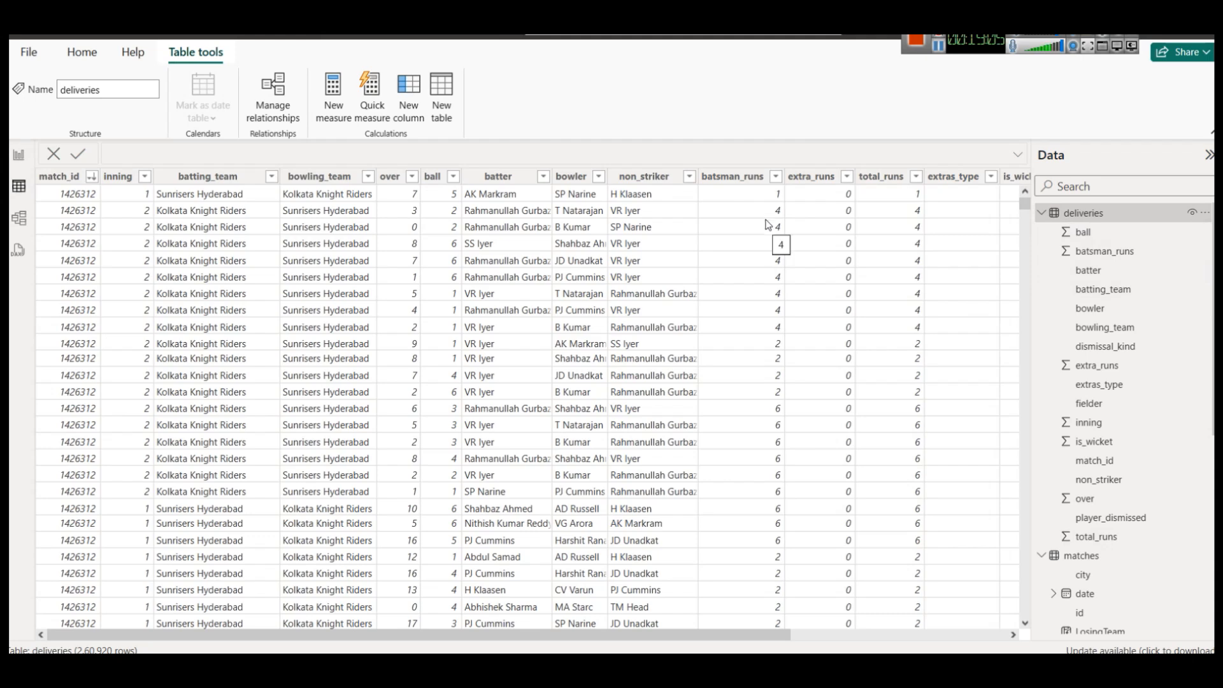
scroll(758, 399, down, 10)
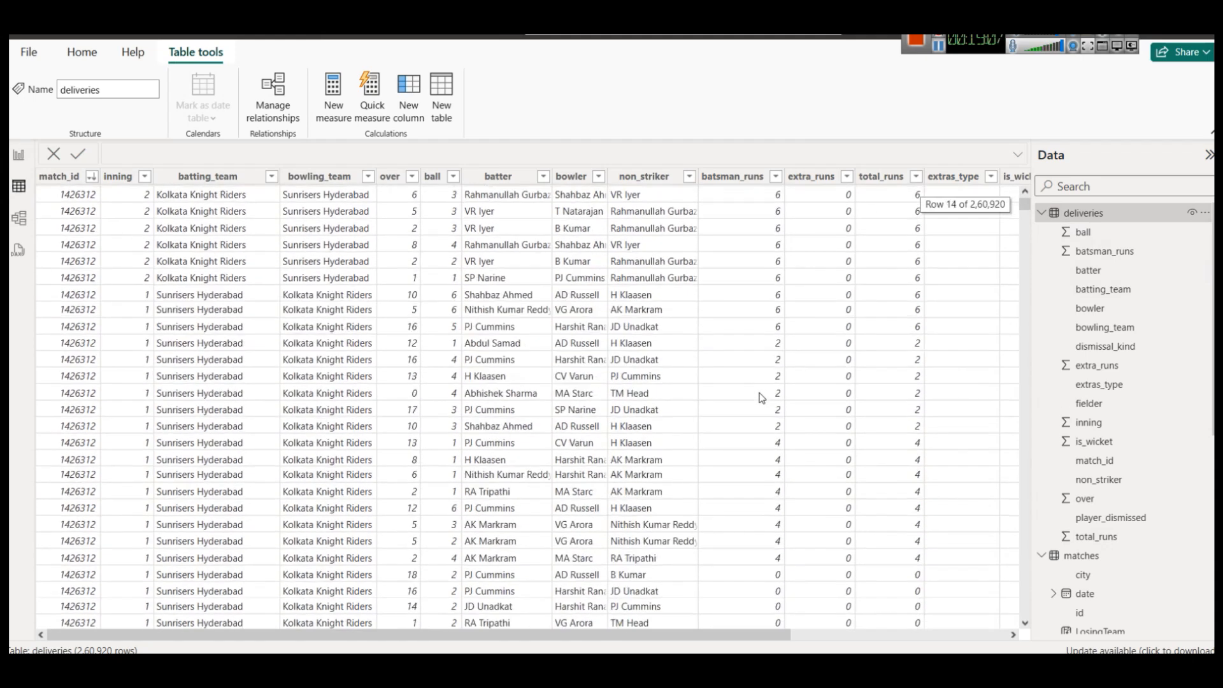
scroll(761, 398, down, 10)
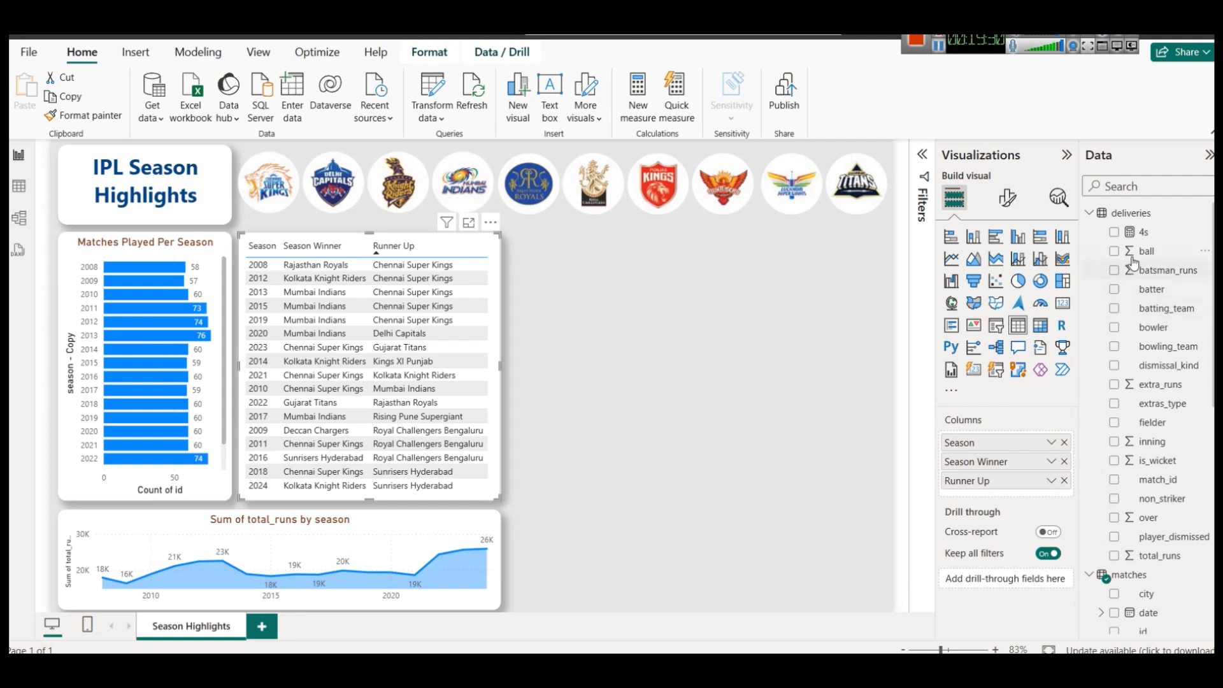
click(1145, 232)
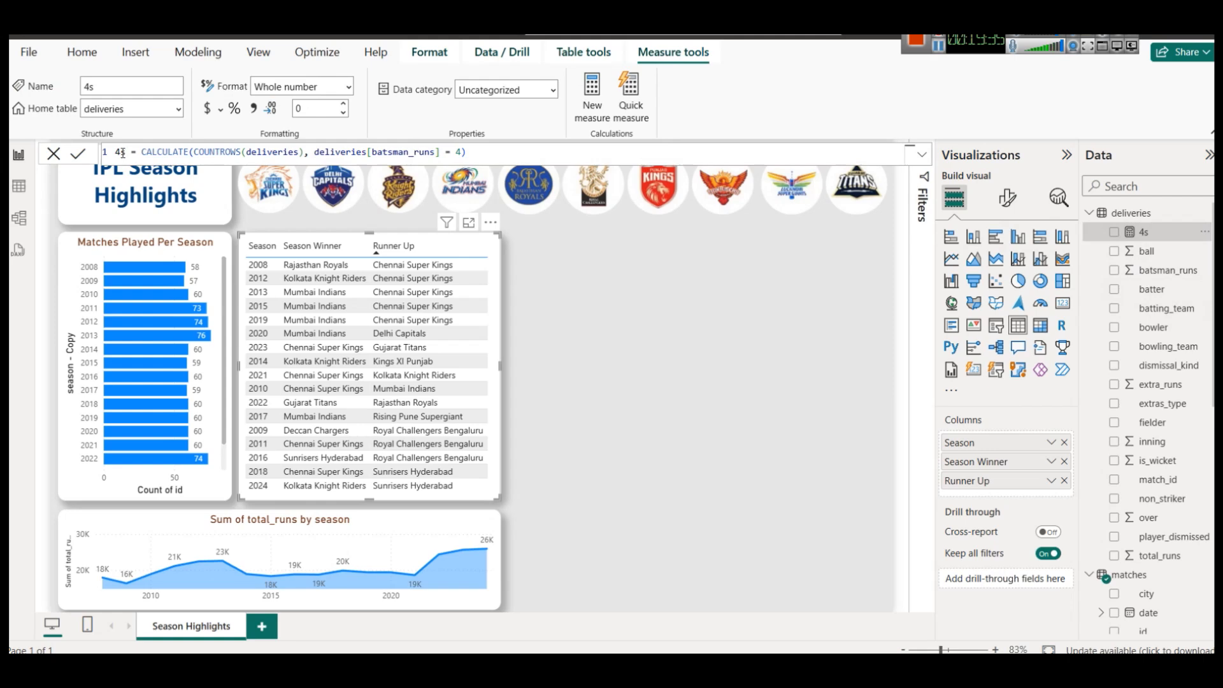
Walk through the 4s formula's CALCULATE, COUNTROWS(deliveries) and batsman_runs = 4 parts.
double_click(146, 152)
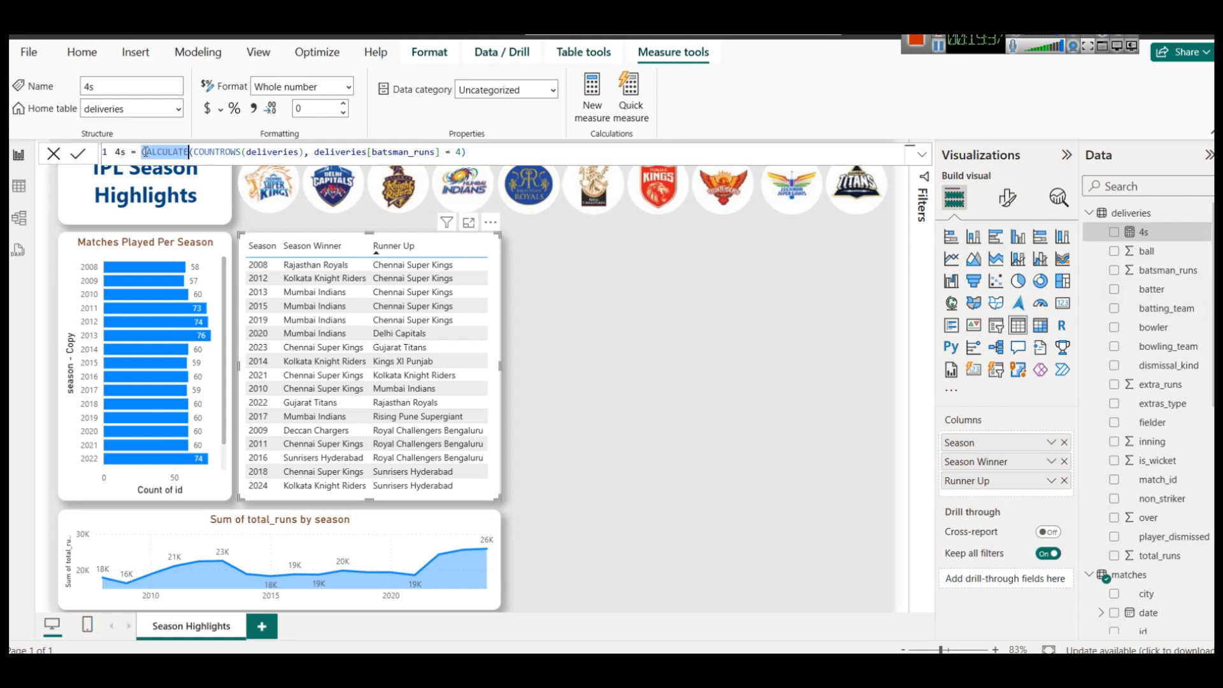
key(Right)
key(Right)
key(BackSpace)
text(()
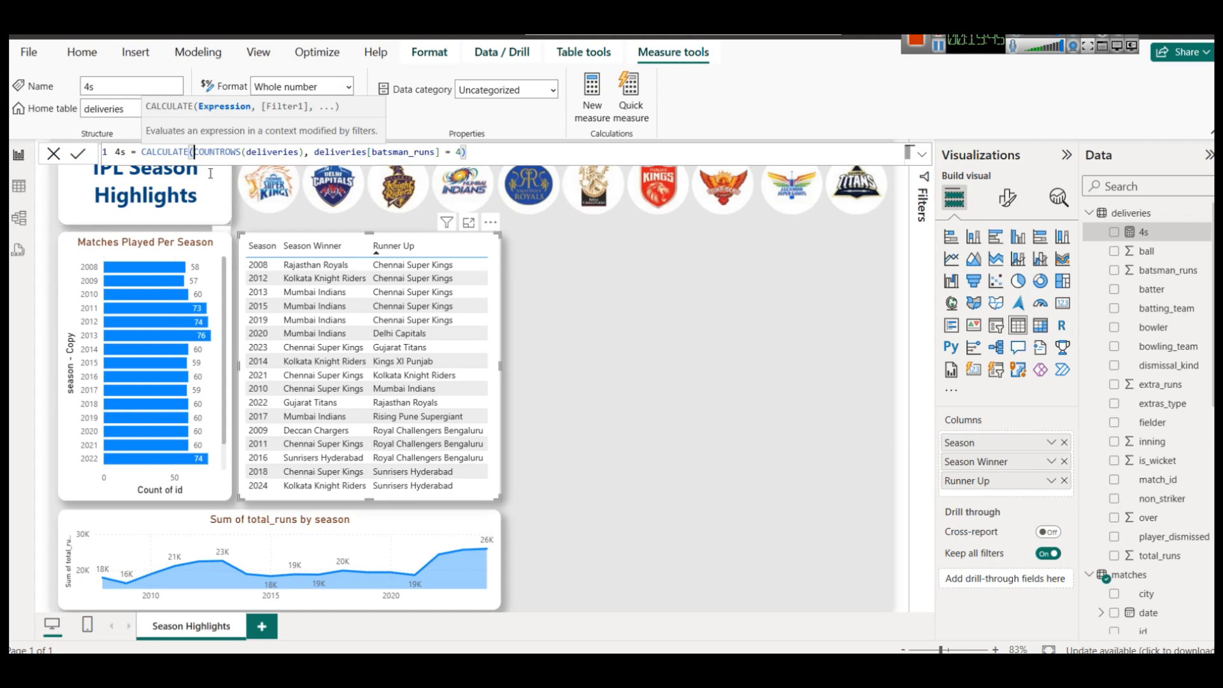
drag(307, 151, 194, 152)
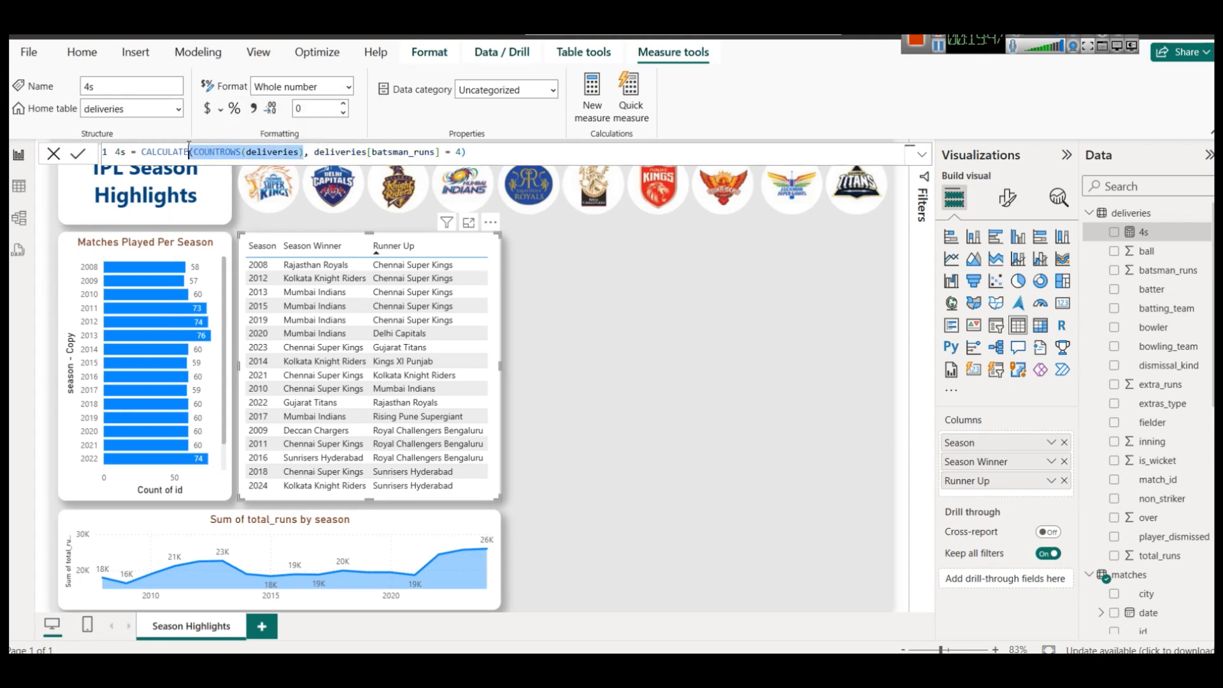
drag(312, 153, 467, 153)
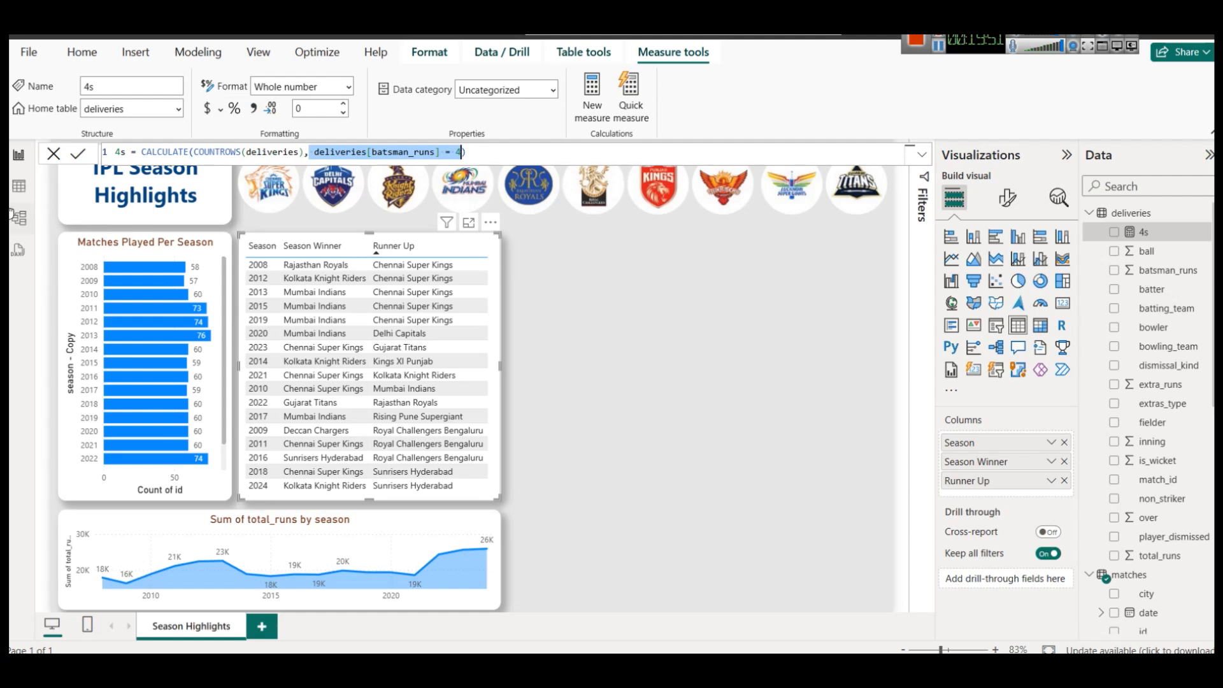
click(18, 186)
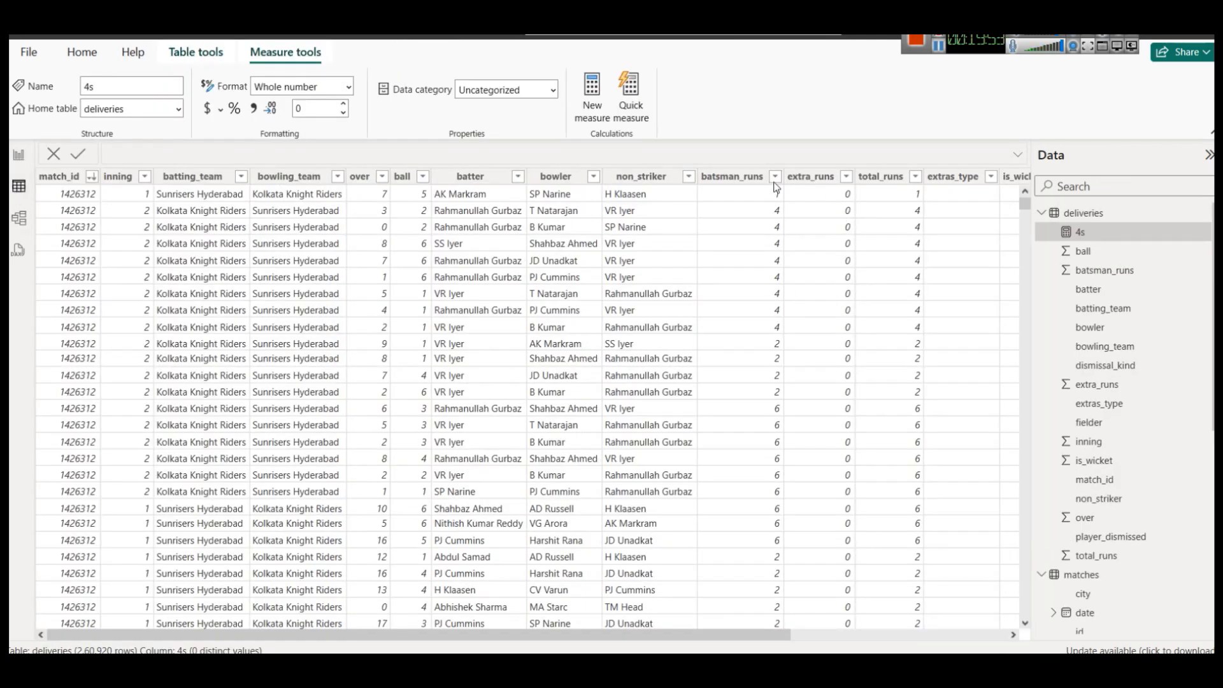
Filter the deliveries batsman_runs column to 4 only and check the 29,850 remaining rows.
click(775, 176)
click(839, 312)
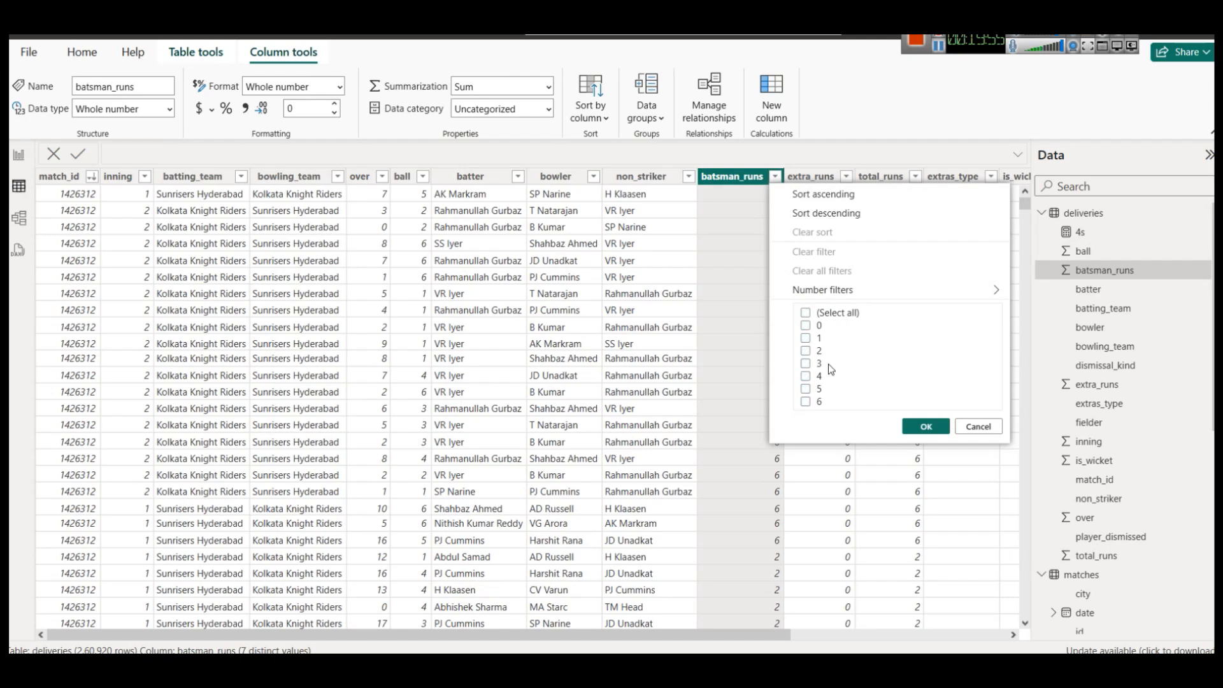
click(806, 376)
click(926, 426)
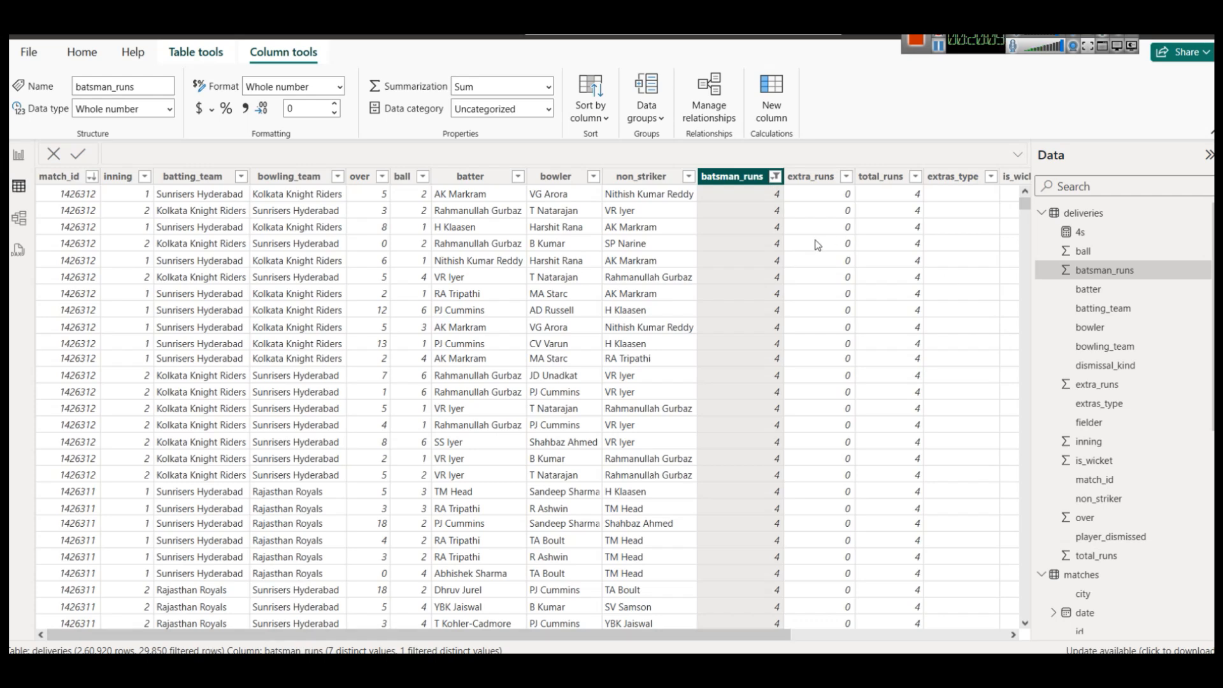
scroll(818, 245, down, 10)
mouse_move(1024, 210)
mouse_down()
mouse_move(1026, 592)
mouse_move(1025, 203)
mouse_up()
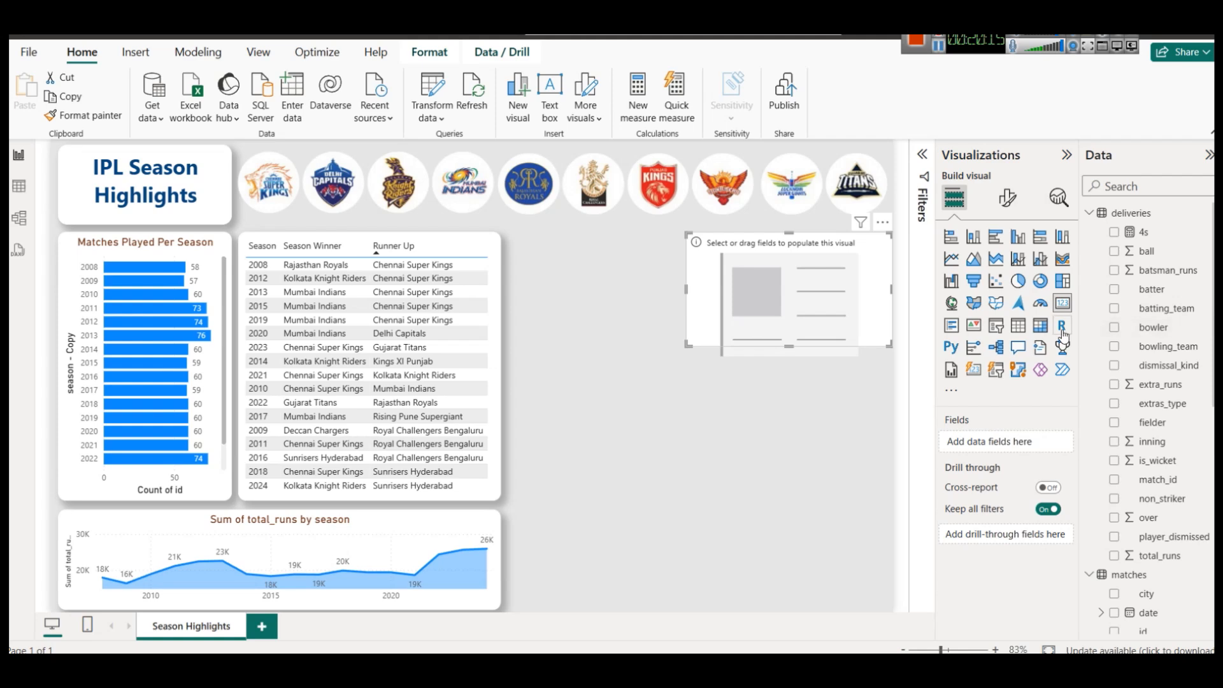
Add a card showing the 4s measure beside the total runs chart.
click(1064, 305)
drag(773, 281, 614, 549)
drag(623, 501, 599, 552)
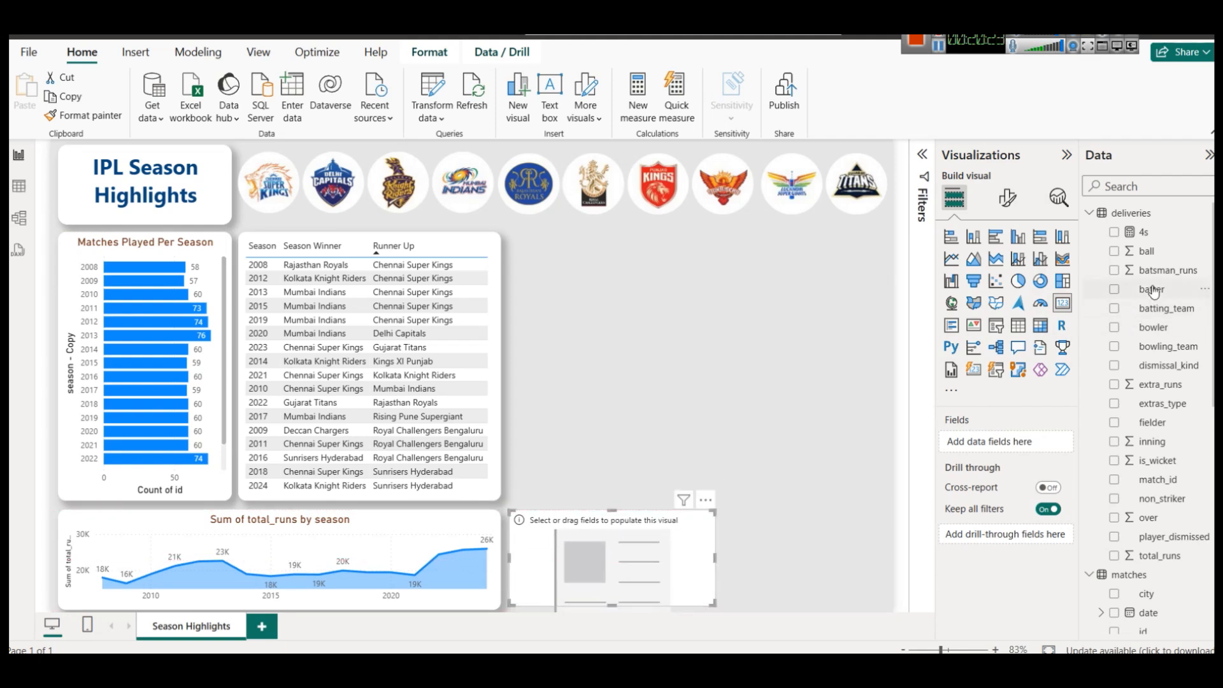
drag(1147, 239, 680, 547)
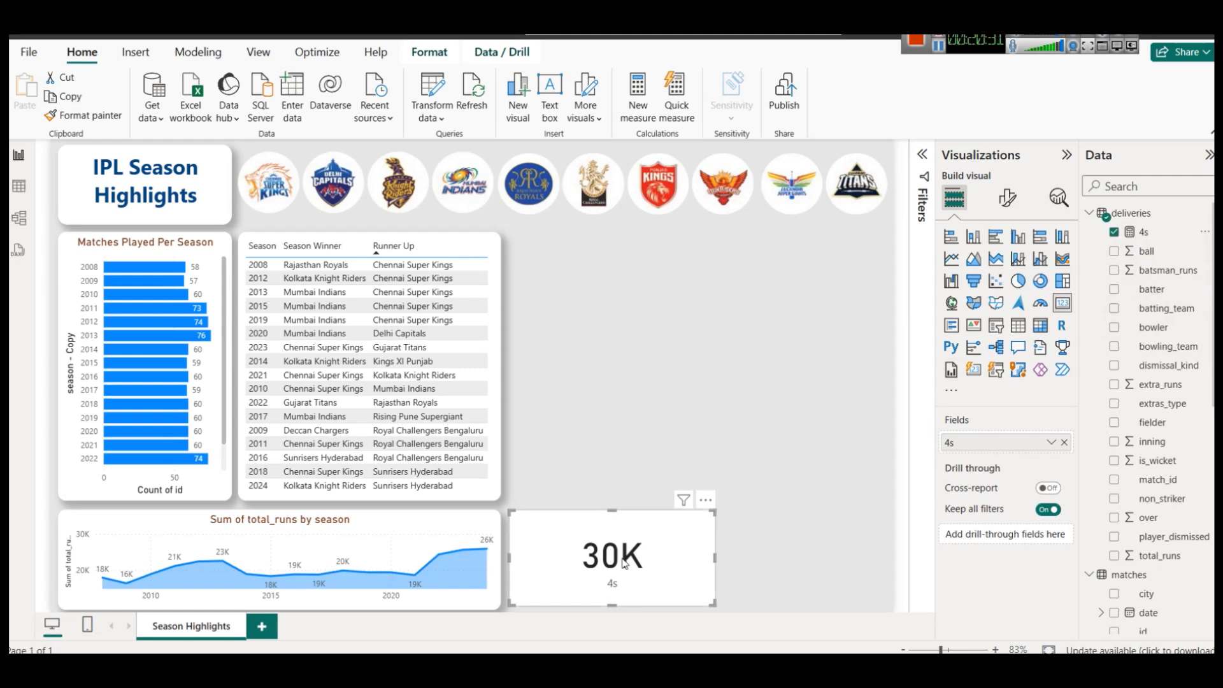
Set the card's callout display units to None so it shows 29850 instead of 30K.
click(1011, 197)
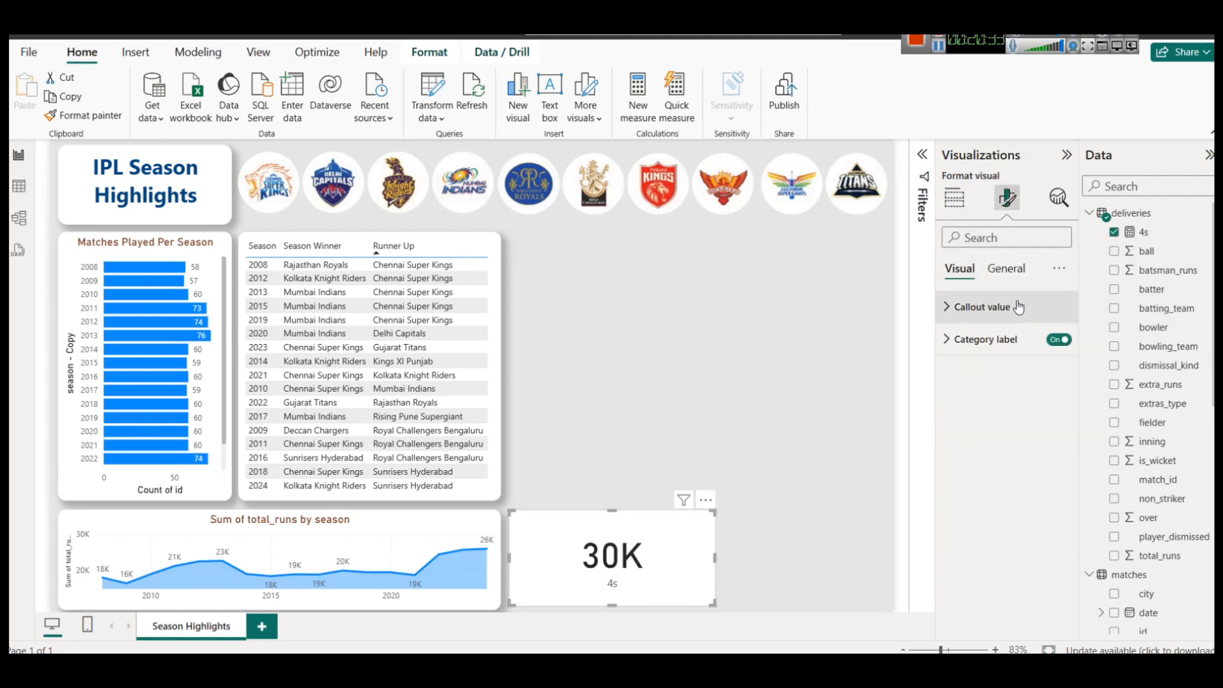
click(977, 308)
click(990, 469)
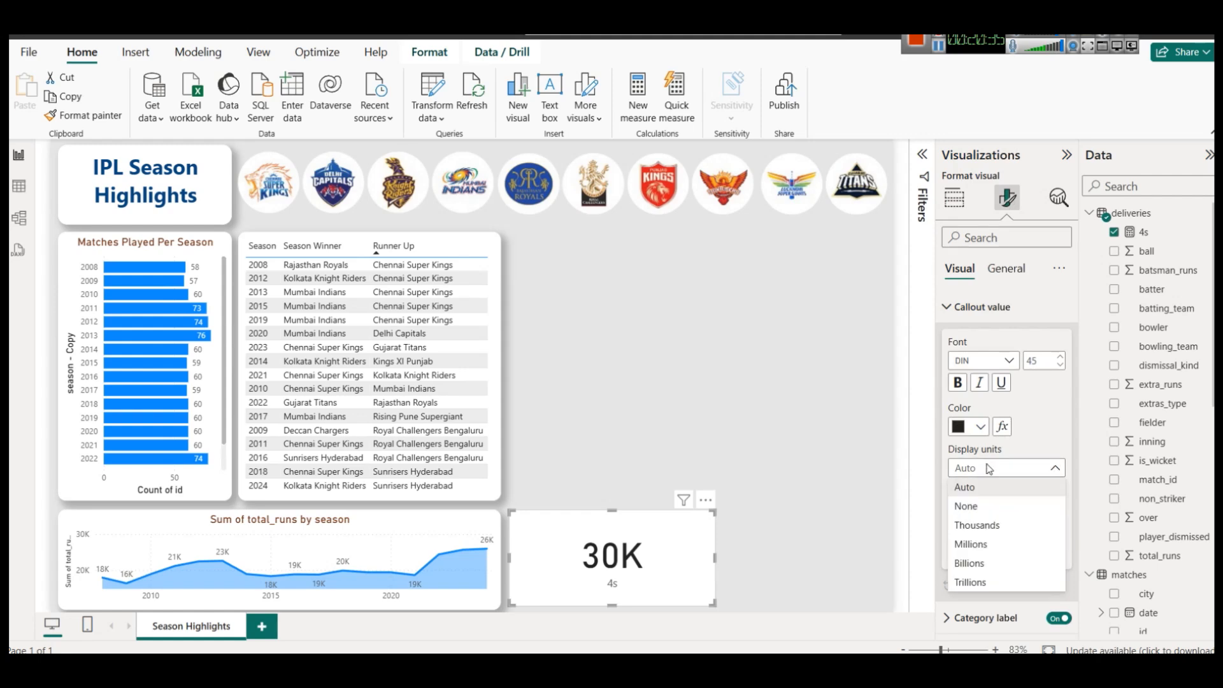
click(992, 506)
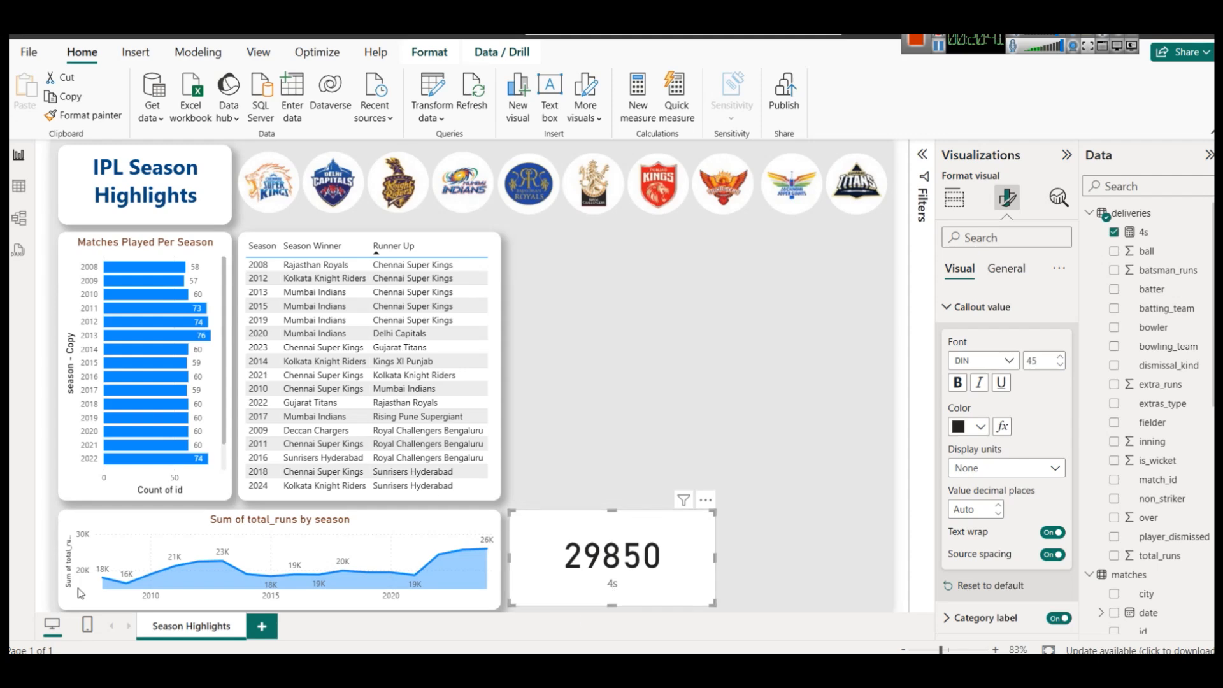
click(18, 186)
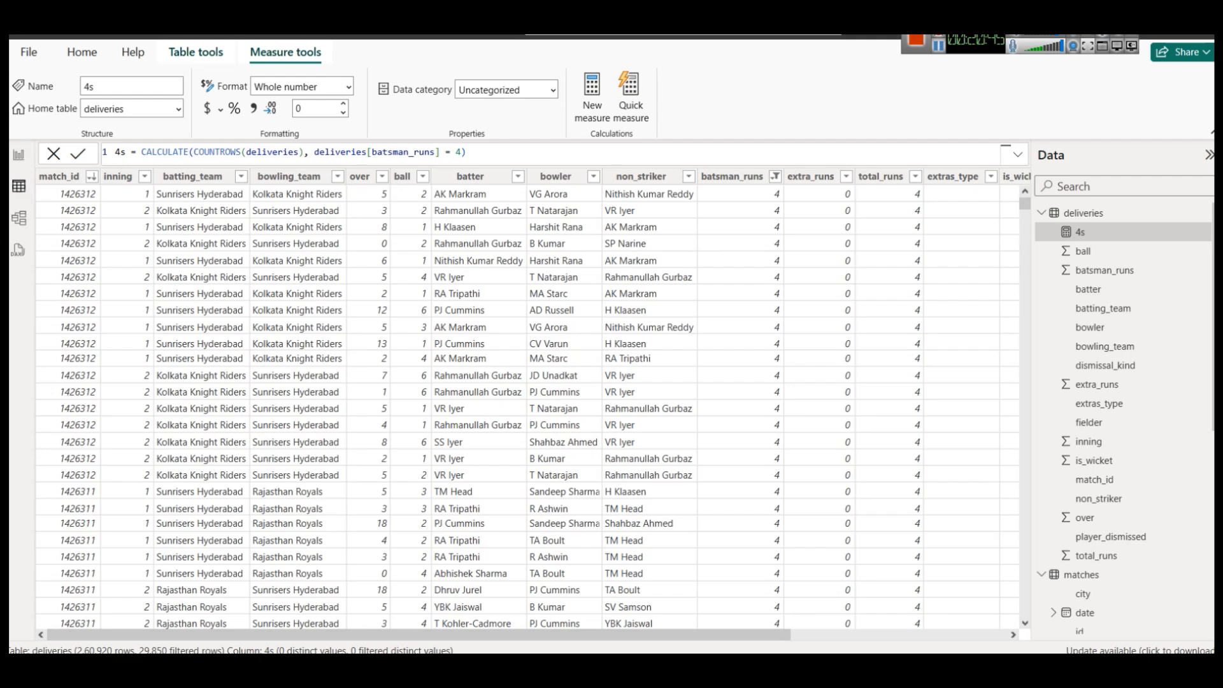
Change the batsman_runs filter from 4 to 6, leaving 13,051 rows, then return to the report.
click(777, 177)
click(806, 401)
click(806, 377)
click(926, 426)
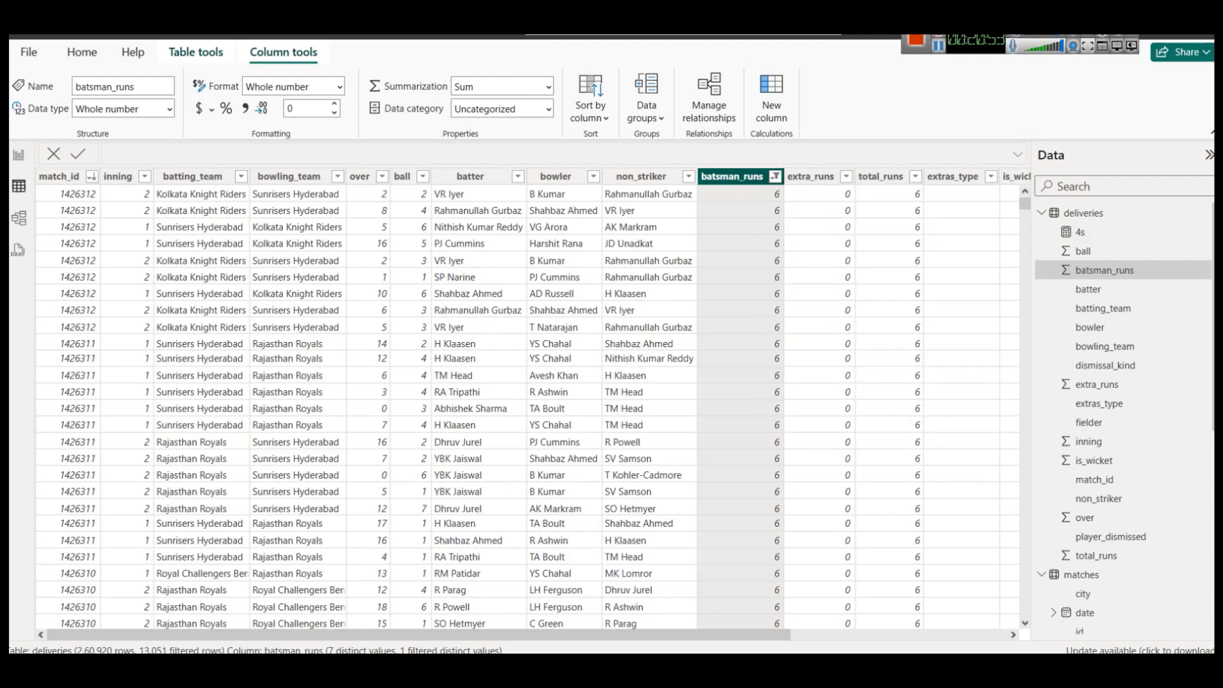
click(775, 177)
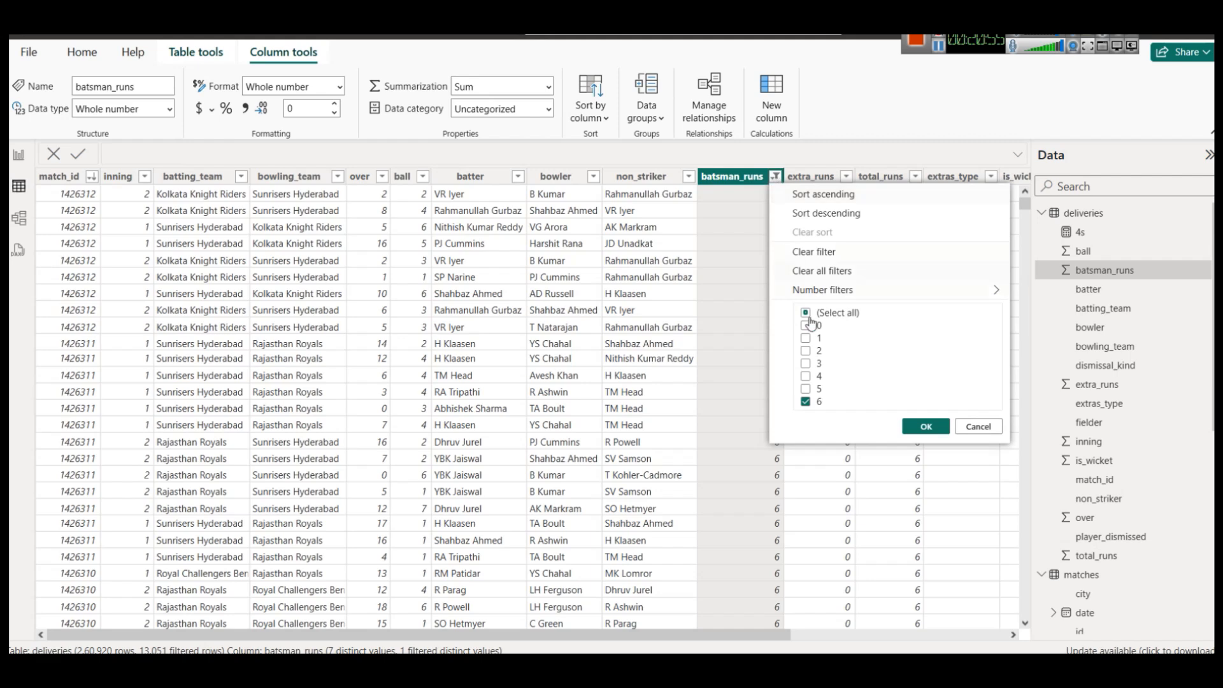
click(974, 428)
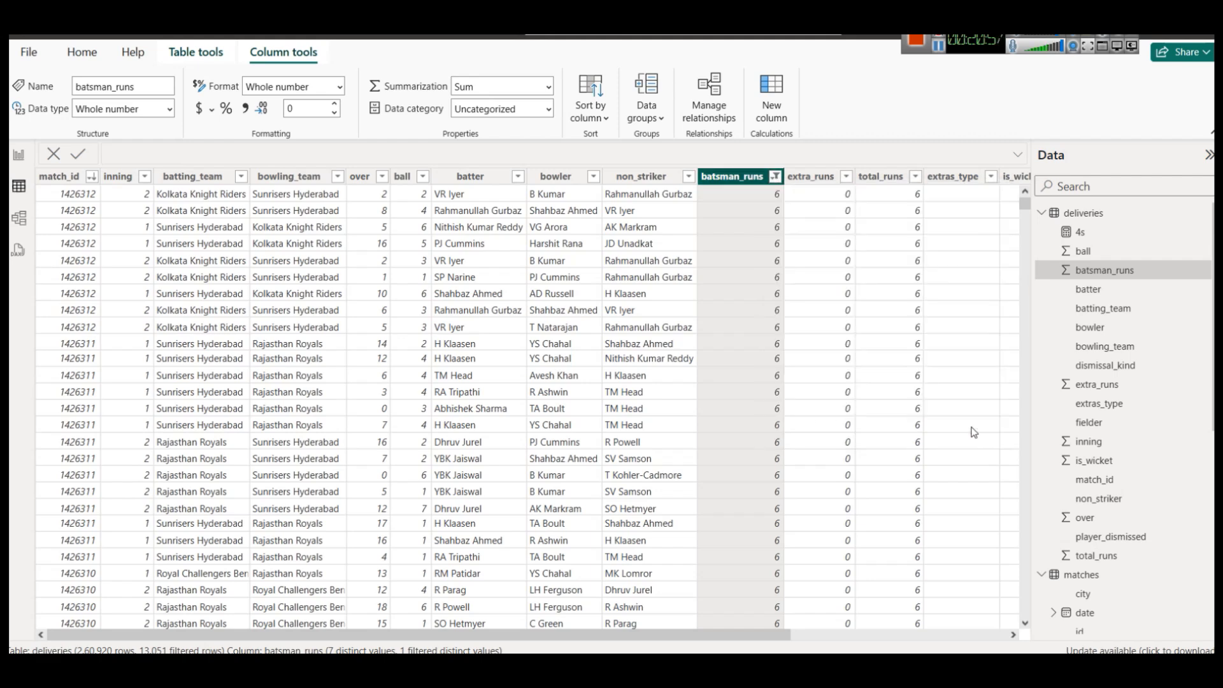
click(18, 154)
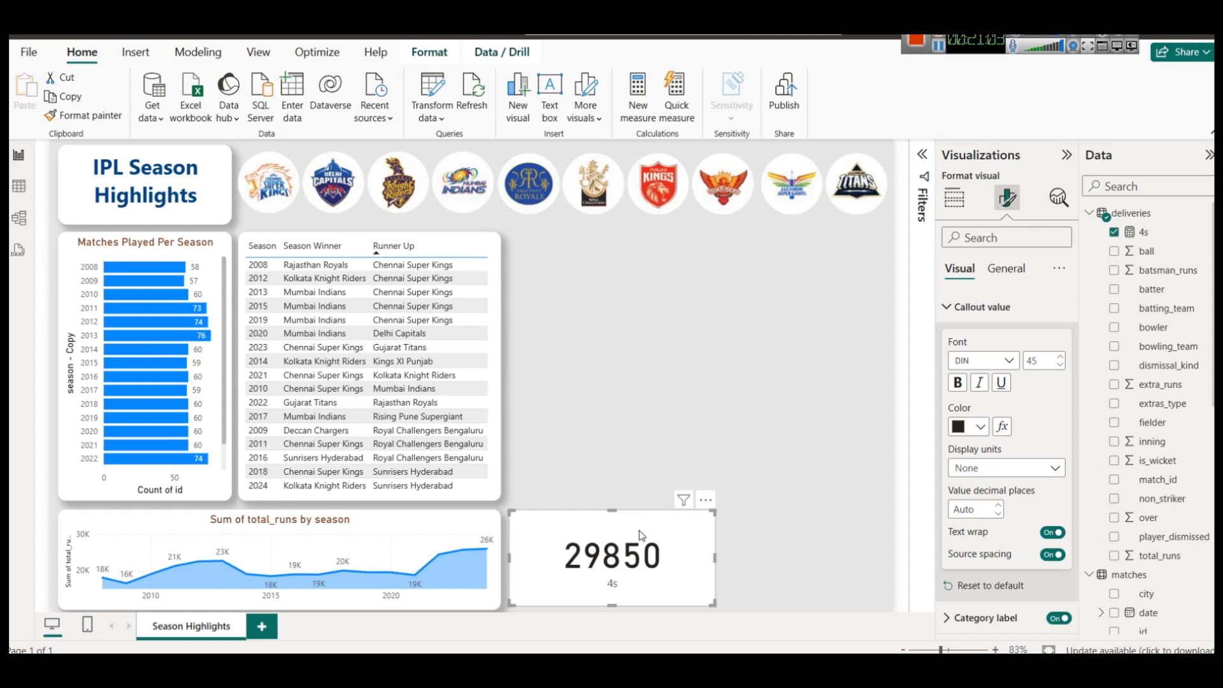
Add season - Copy as a visual-level filter on the fours card, replacing season.
click(969, 307)
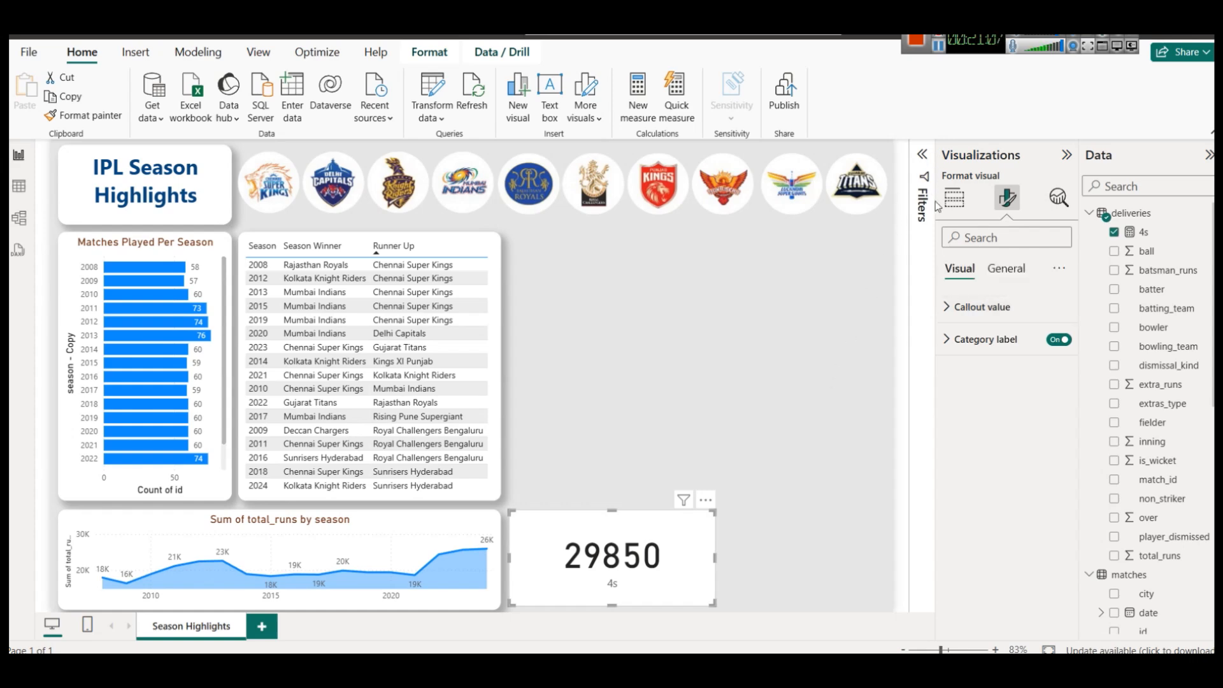
click(923, 157)
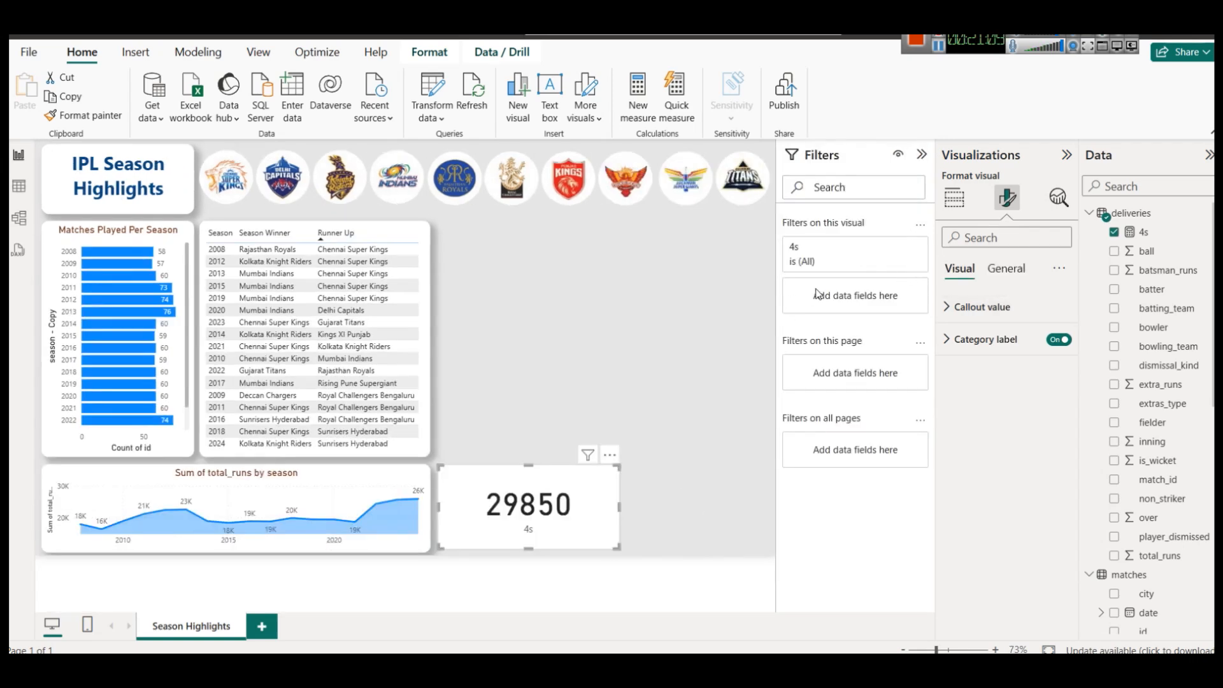
scroll(1158, 514, down, 3)
scroll(1158, 515, up, 3)
scroll(1159, 515, down, 5)
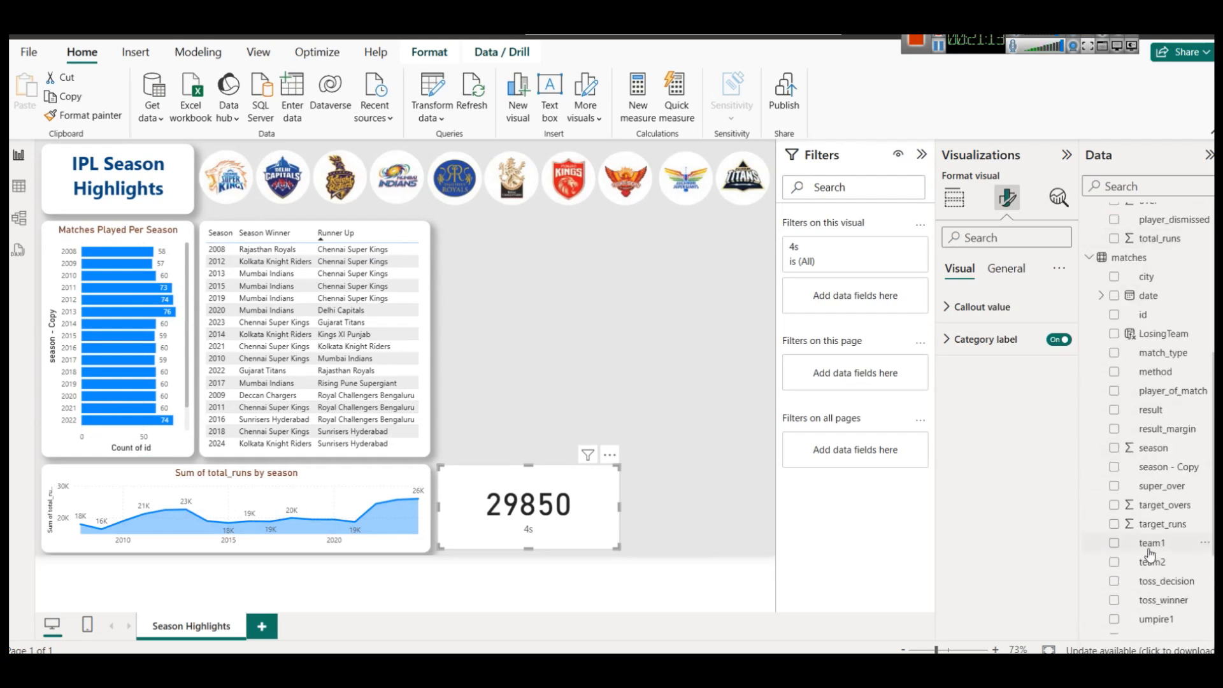
drag(1164, 457, 854, 293)
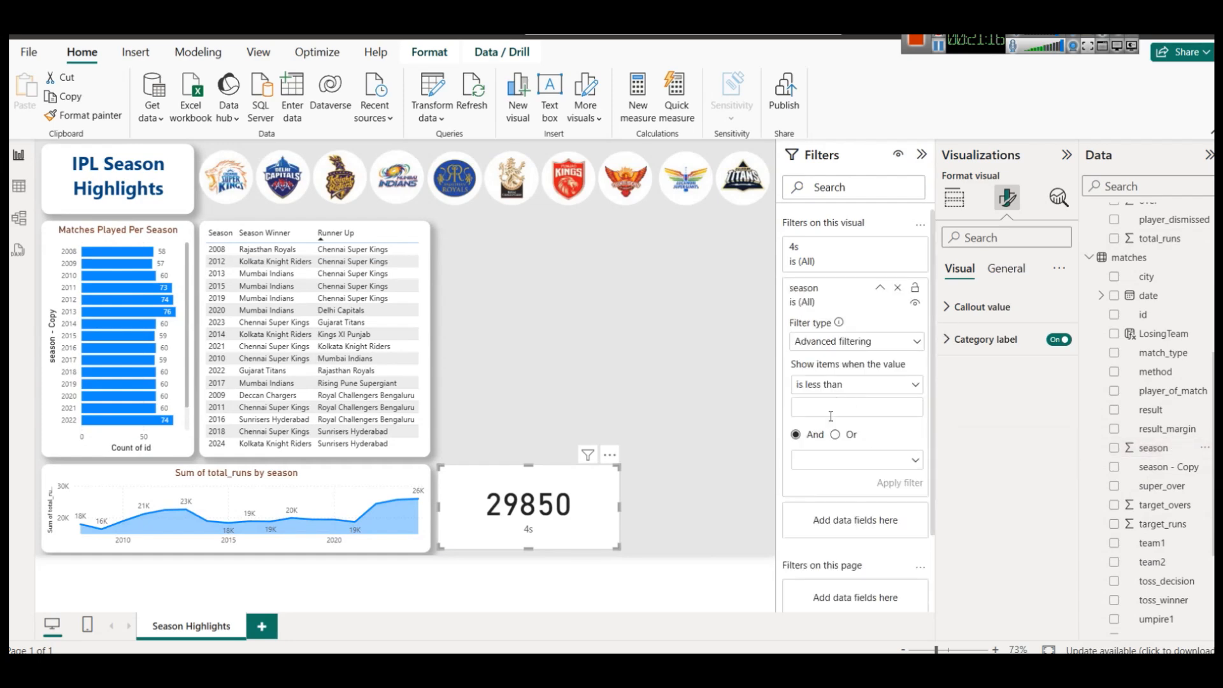
click(898, 288)
drag(1183, 476, 847, 299)
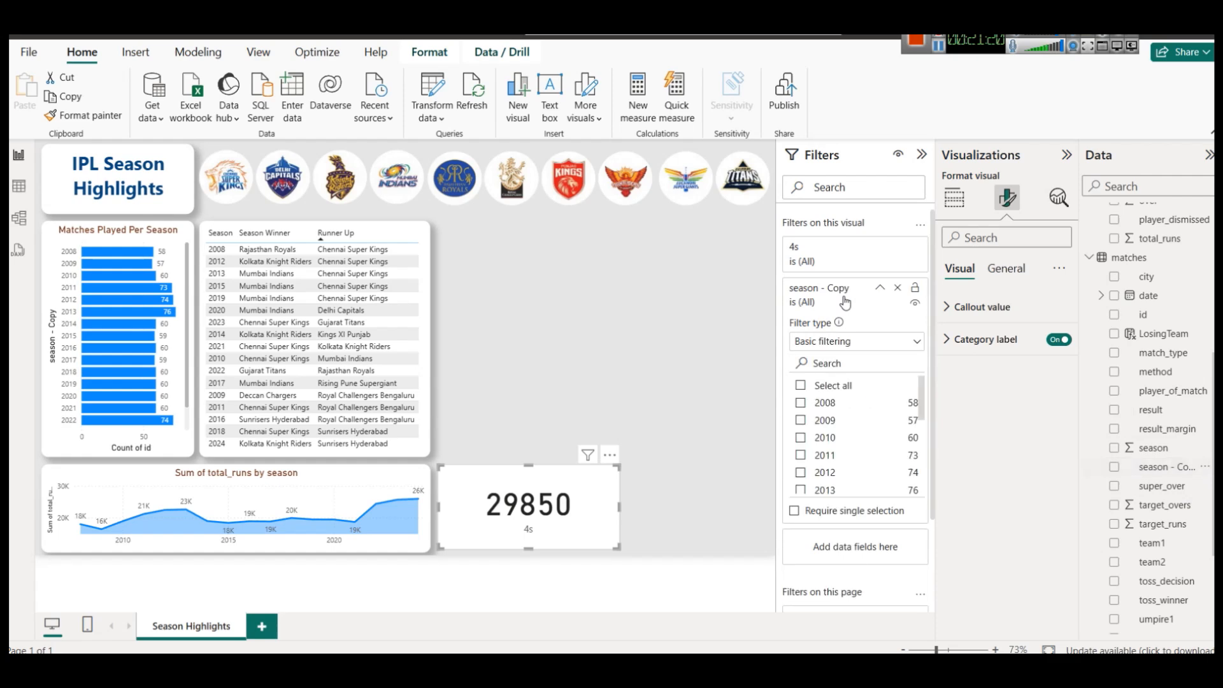
Test the card's year filter with 2008–2012 and 2023, then delete the fours card.
click(801, 403)
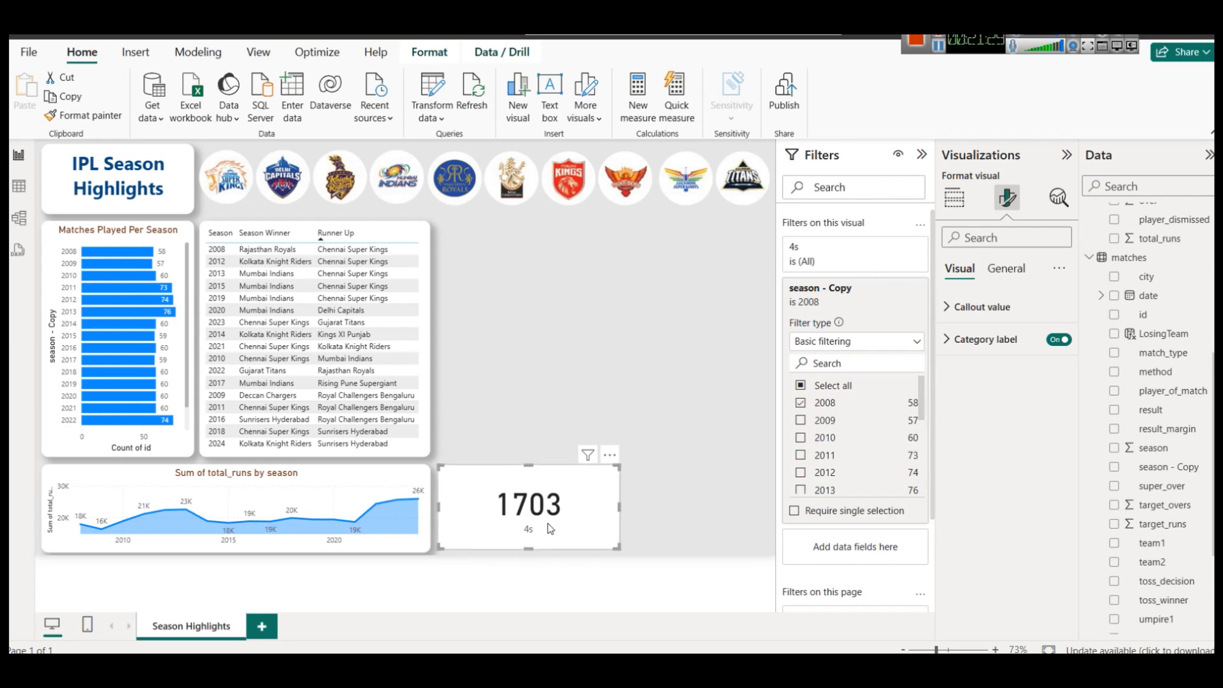
click(810, 422)
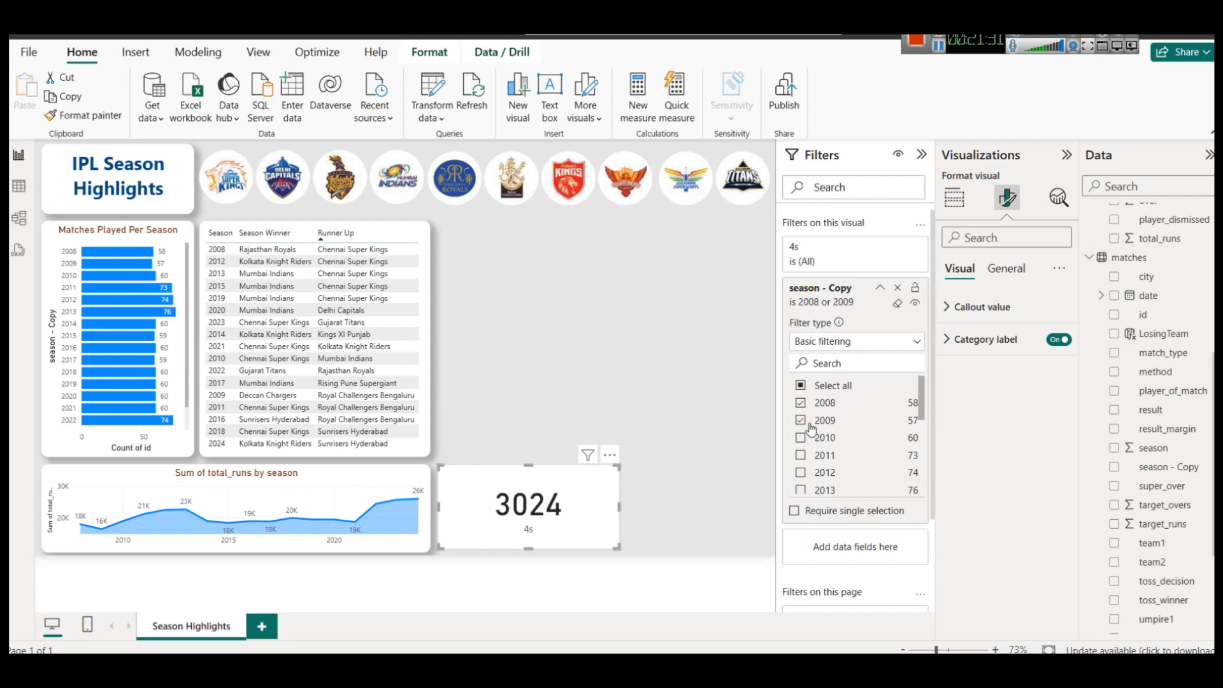
click(804, 439)
click(802, 456)
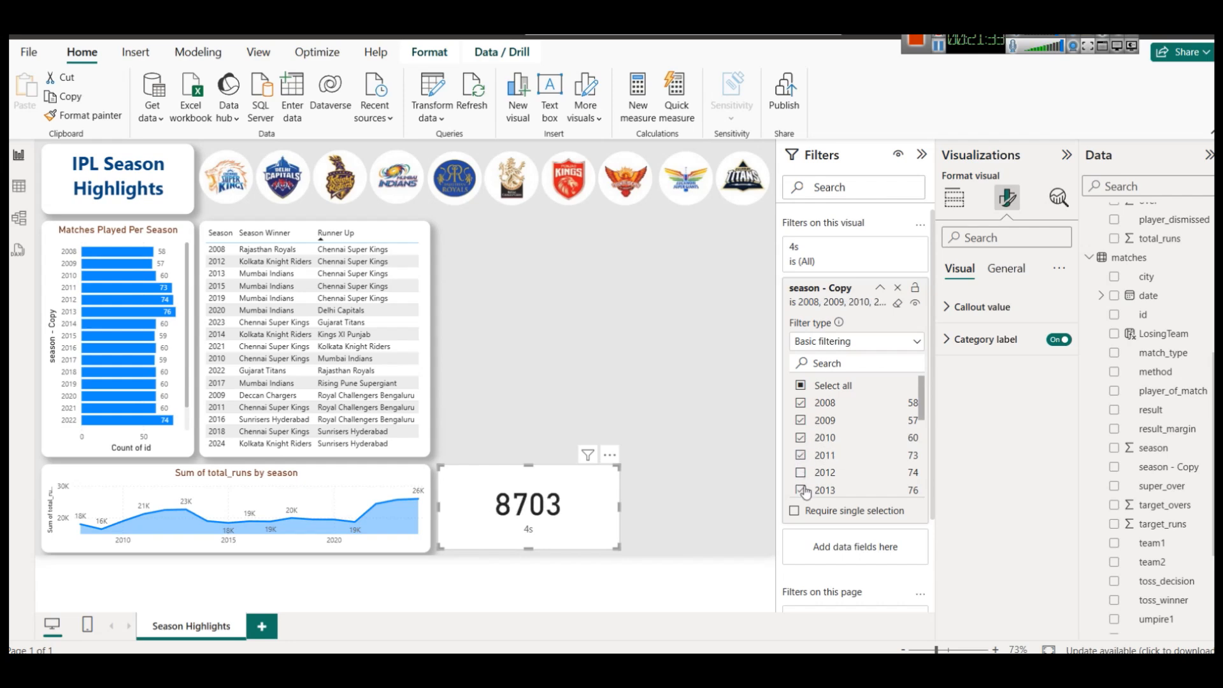
click(807, 509)
click(796, 472)
scroll(802, 453, down, 4)
click(801, 470)
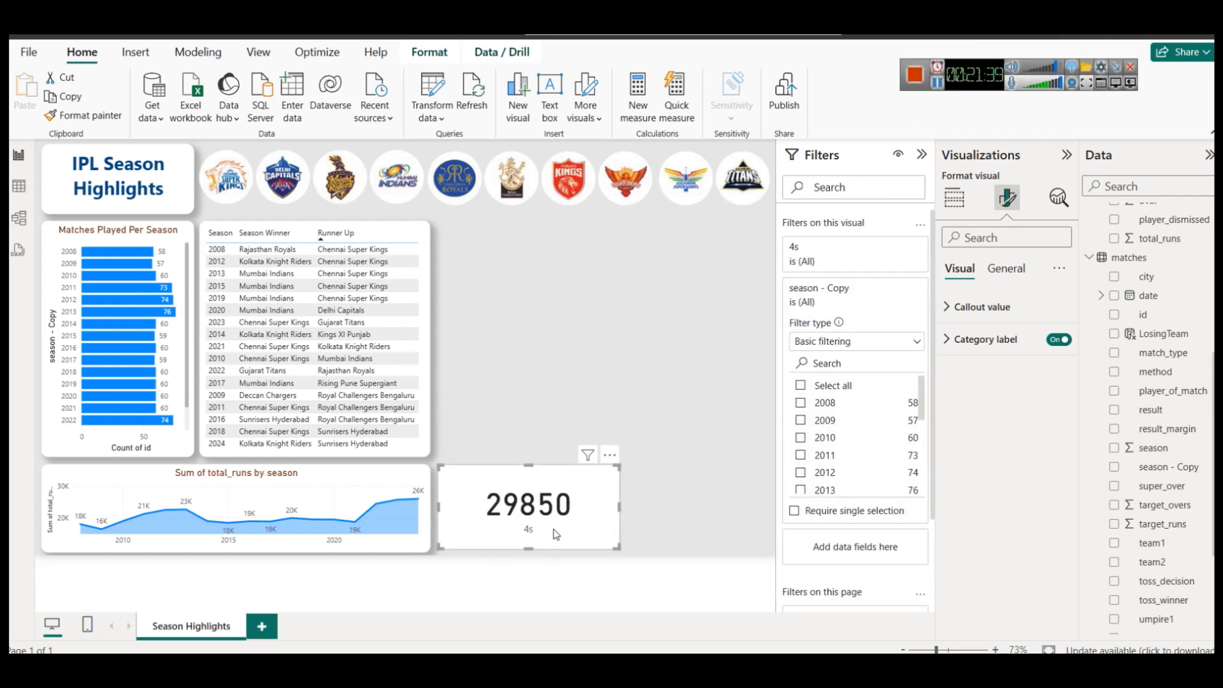
key(Delete)
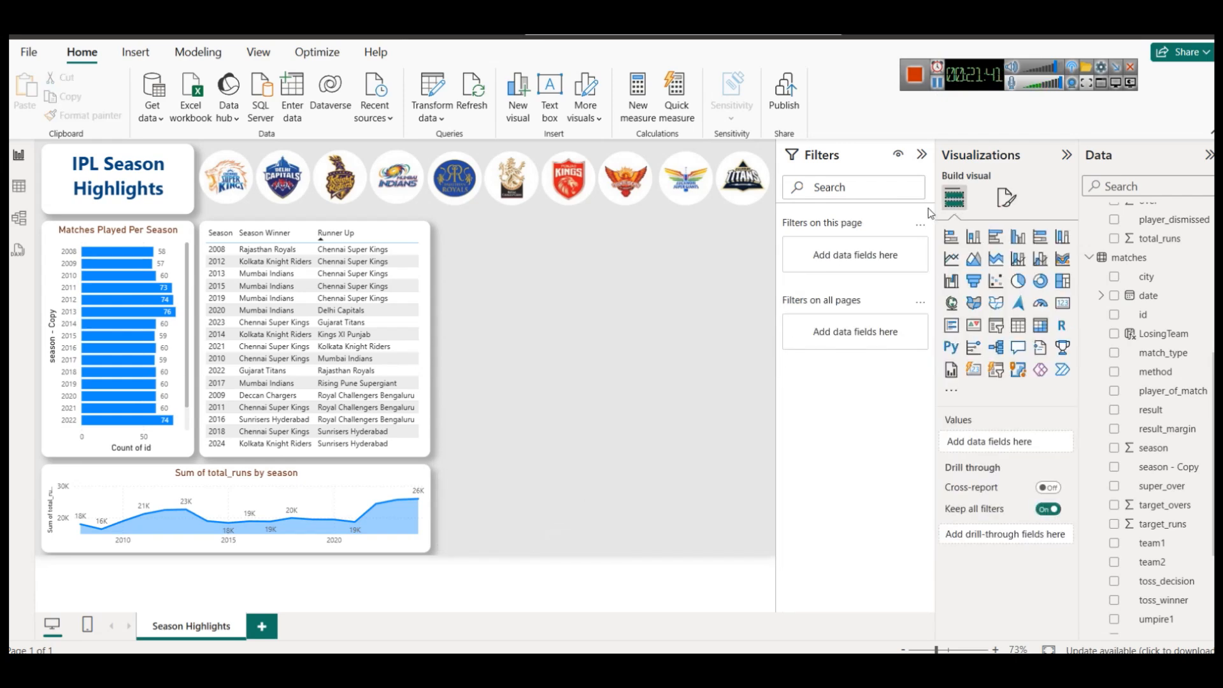
Collapse the Filters pane and add a clustered column chart sized beside the winners table.
click(920, 153)
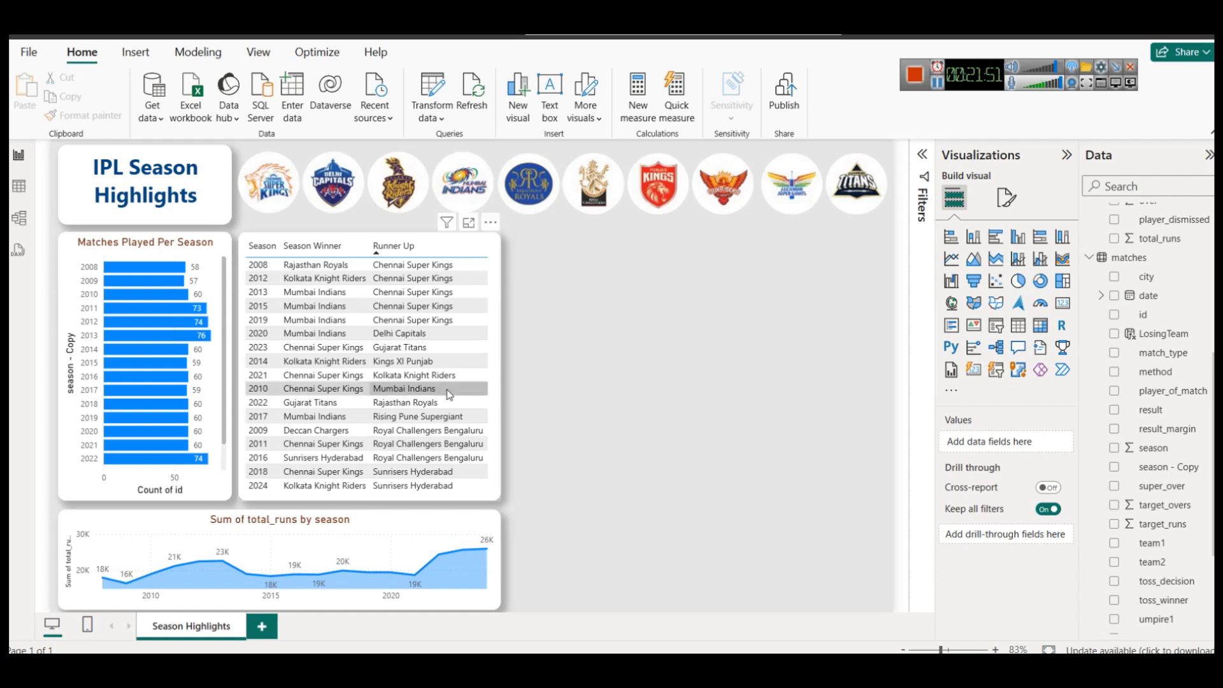
click(1013, 241)
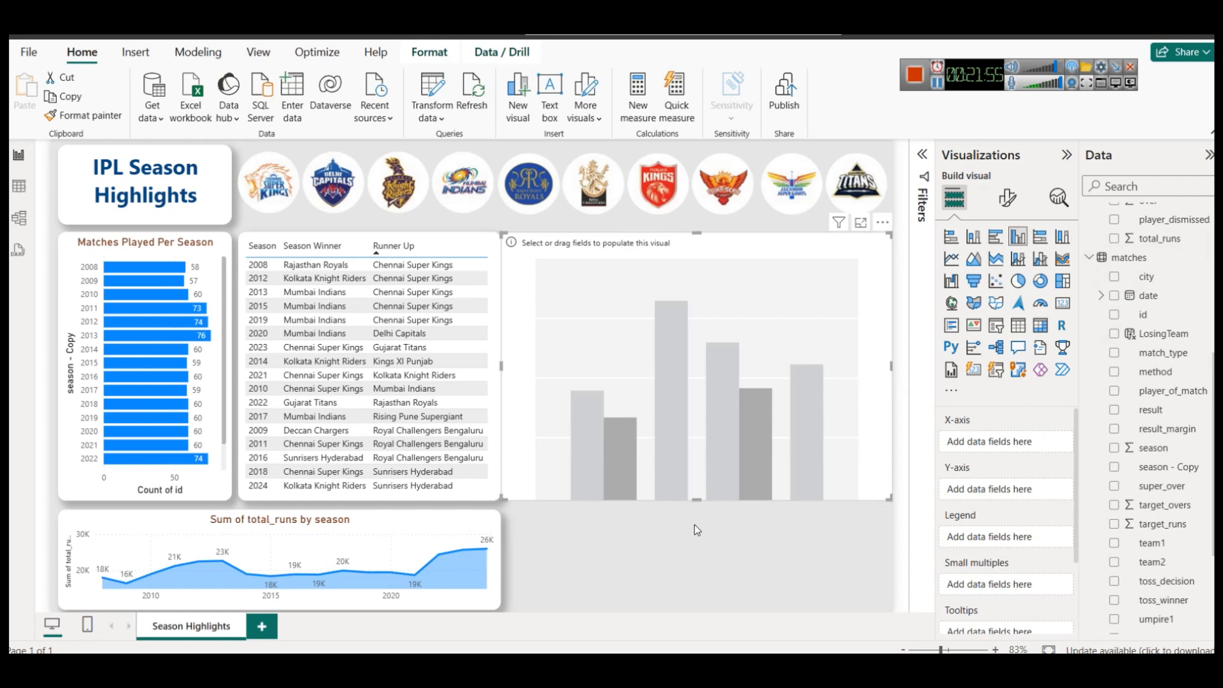
drag(700, 502, 690, 277)
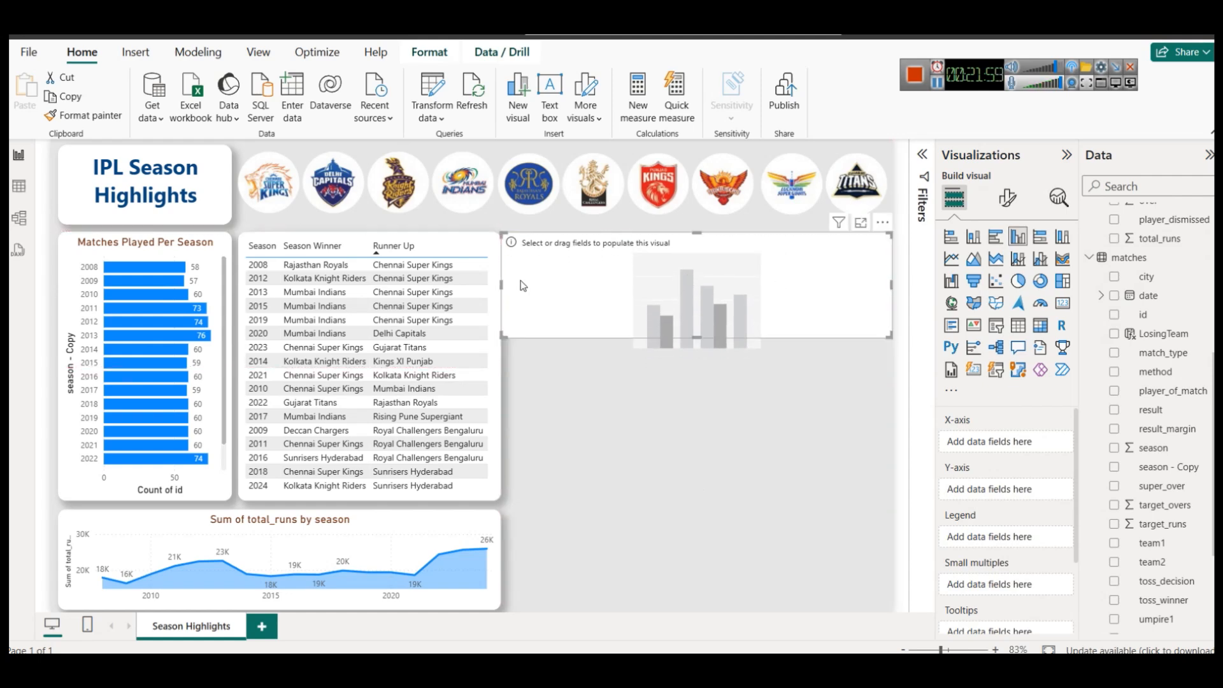
drag(502, 283, 510, 280)
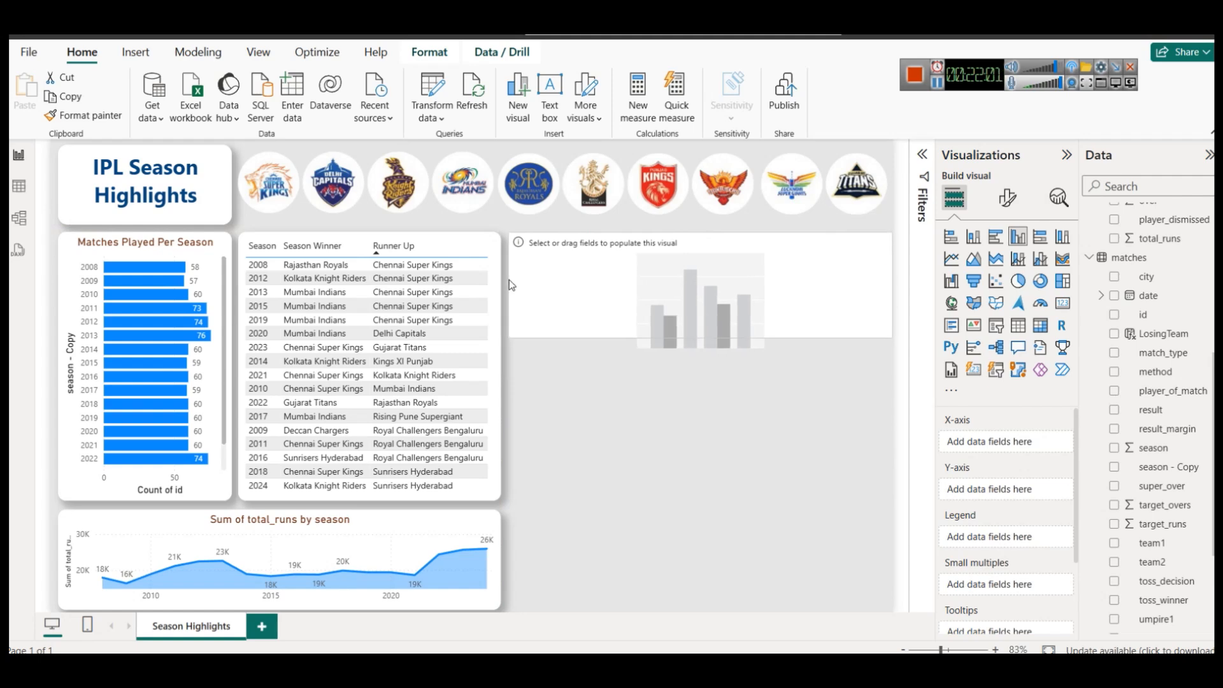
drag(694, 337, 707, 393)
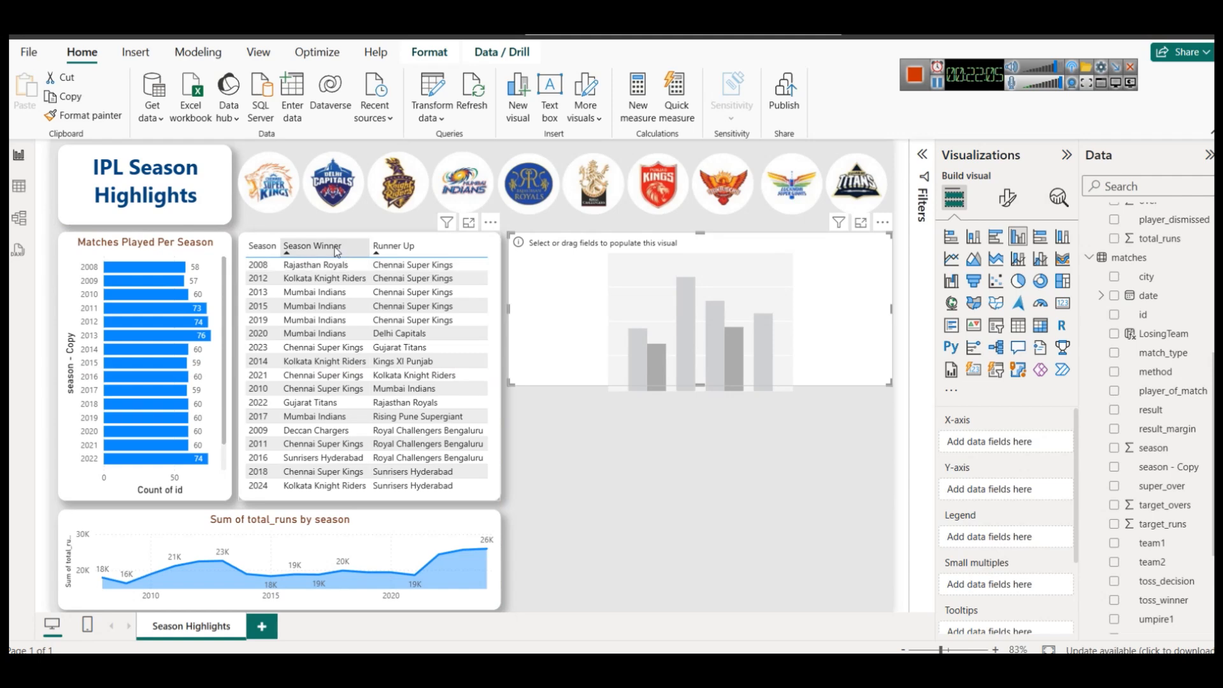
click(495, 246)
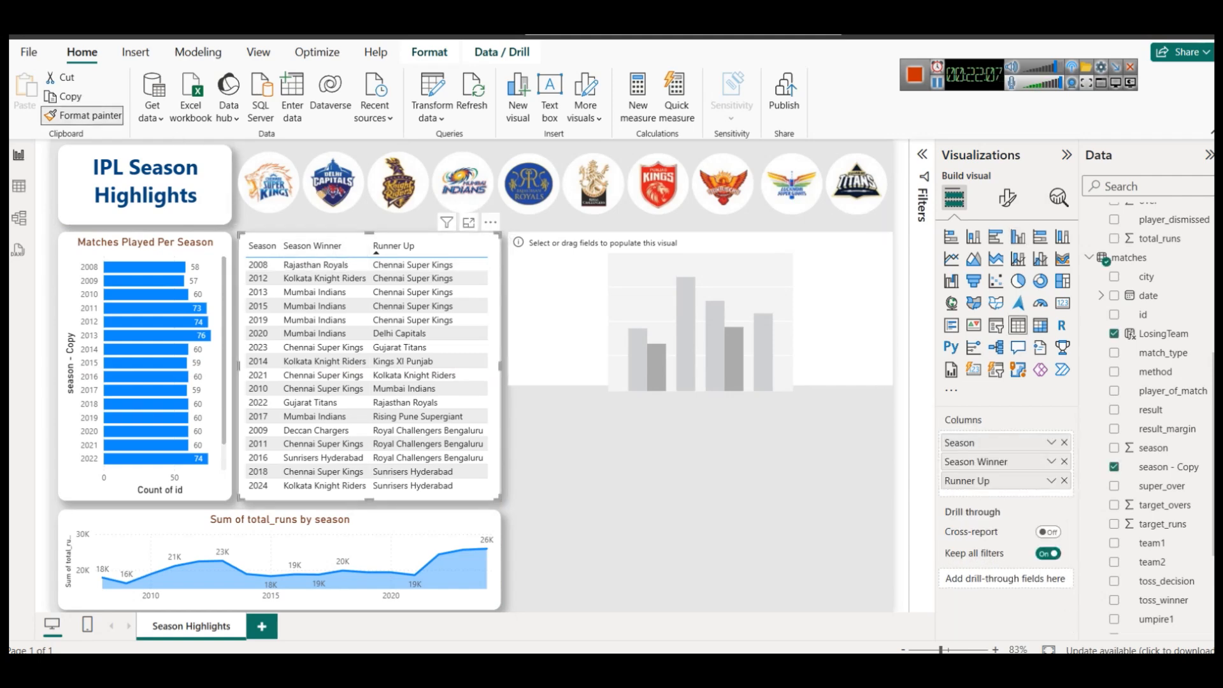
click(681, 289)
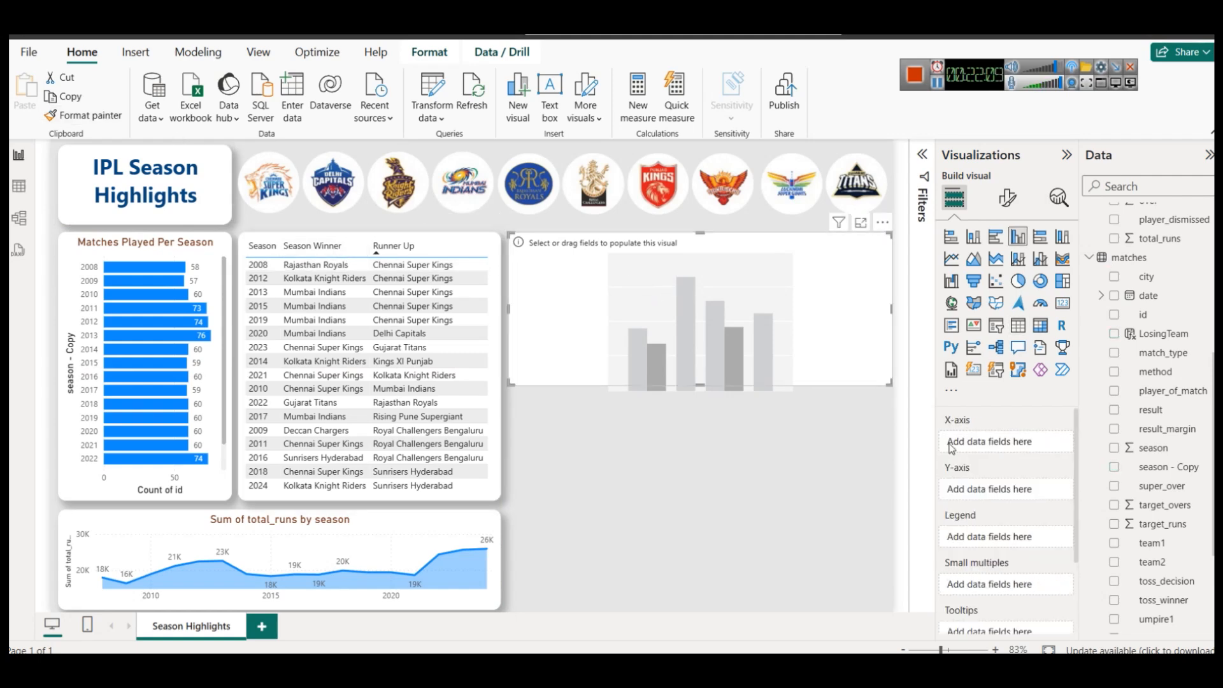
Put season - Copy on the chart's X-axis and the 4s measure on its values.
drag(1169, 468, 1020, 448)
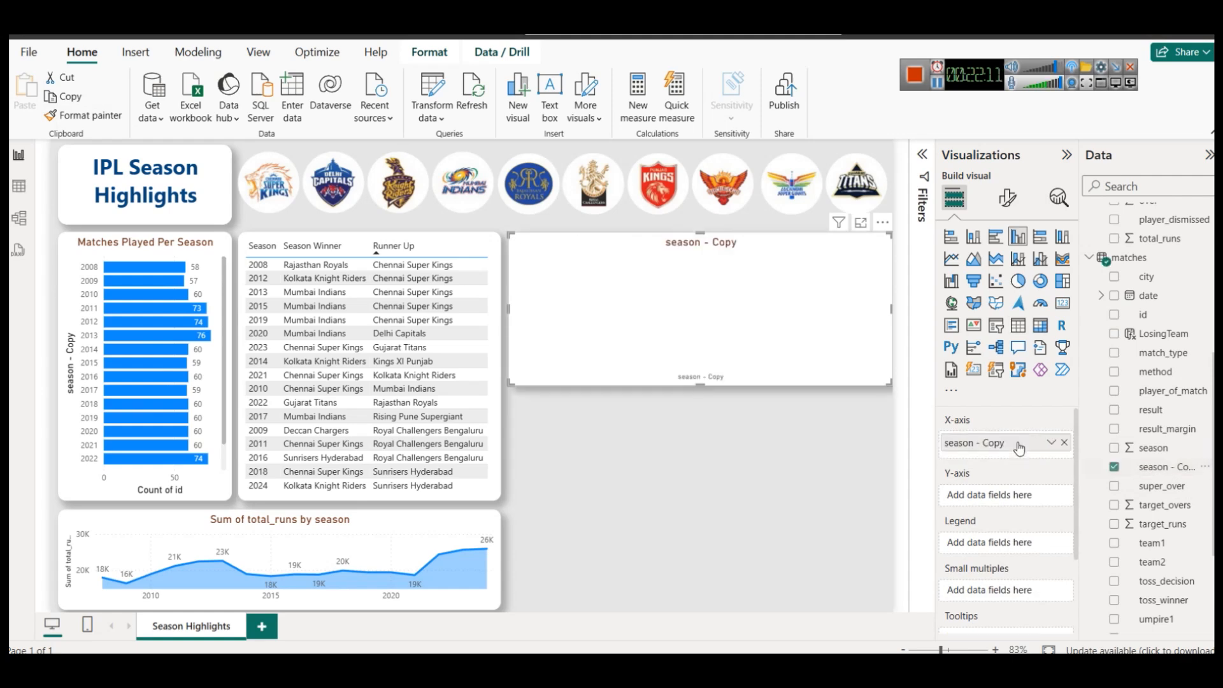
scroll(1189, 304, up, 2)
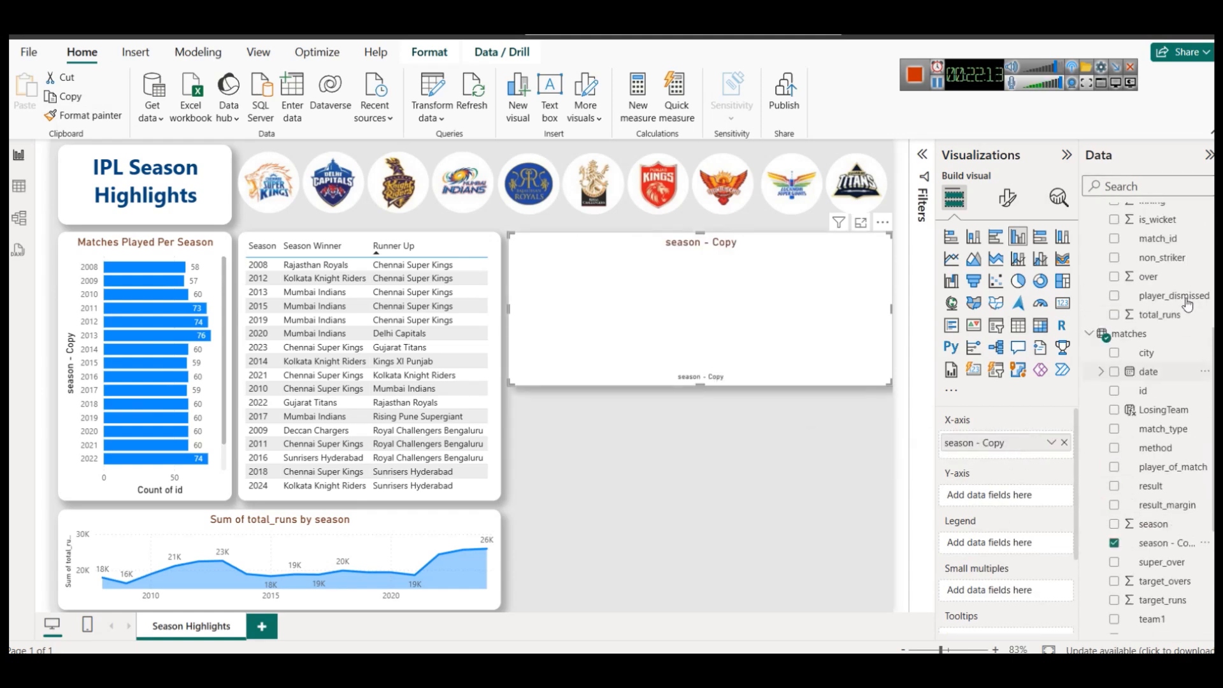
scroll(1188, 305, up, 6)
drag(1159, 237, 998, 490)
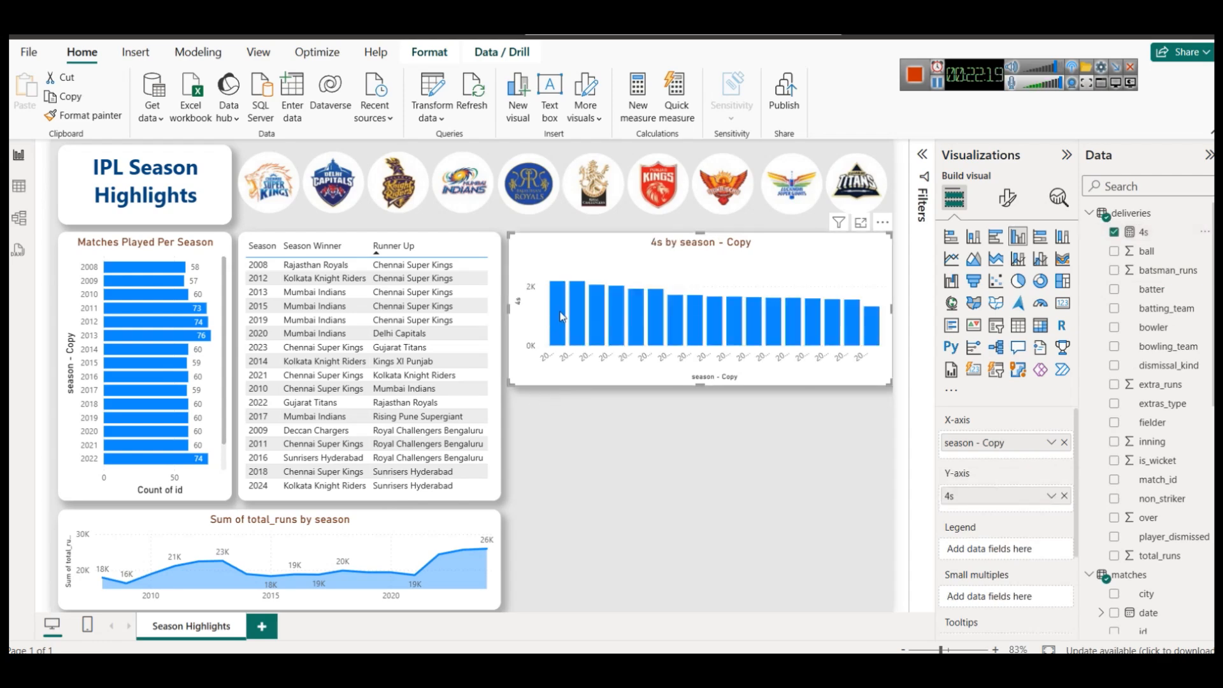
Sort the 4s chart by season - Copy in ascending order so bars start at 2008.
mouse_move(561, 317)
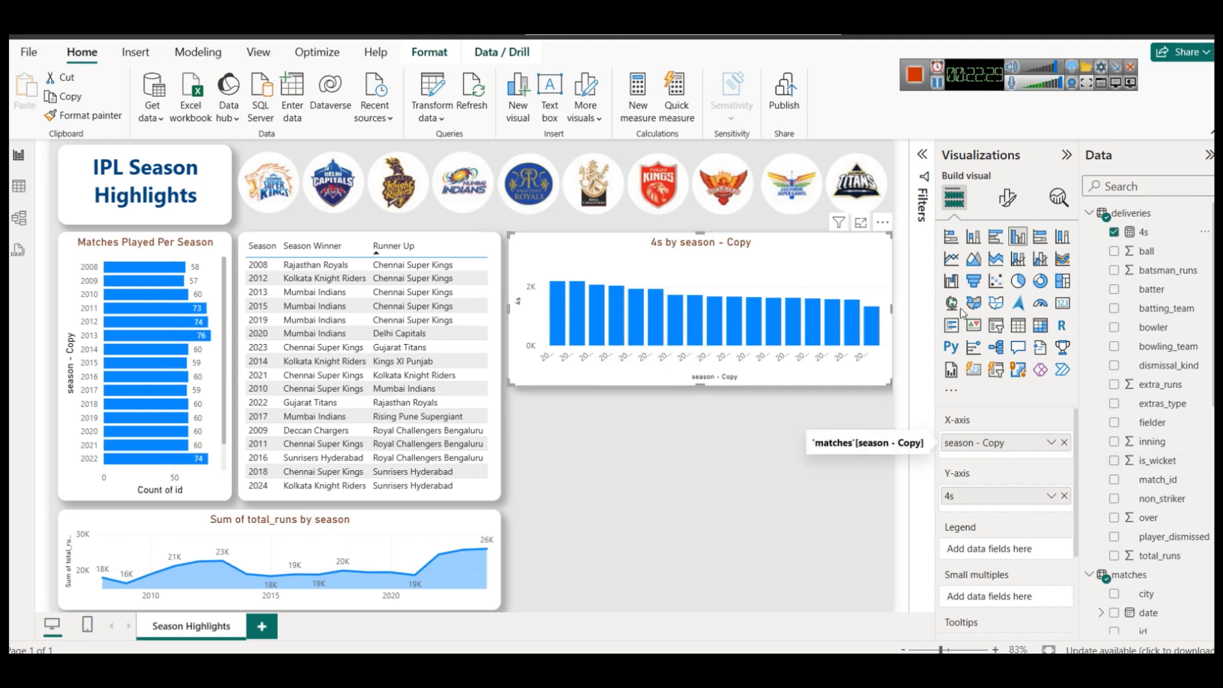
click(882, 222)
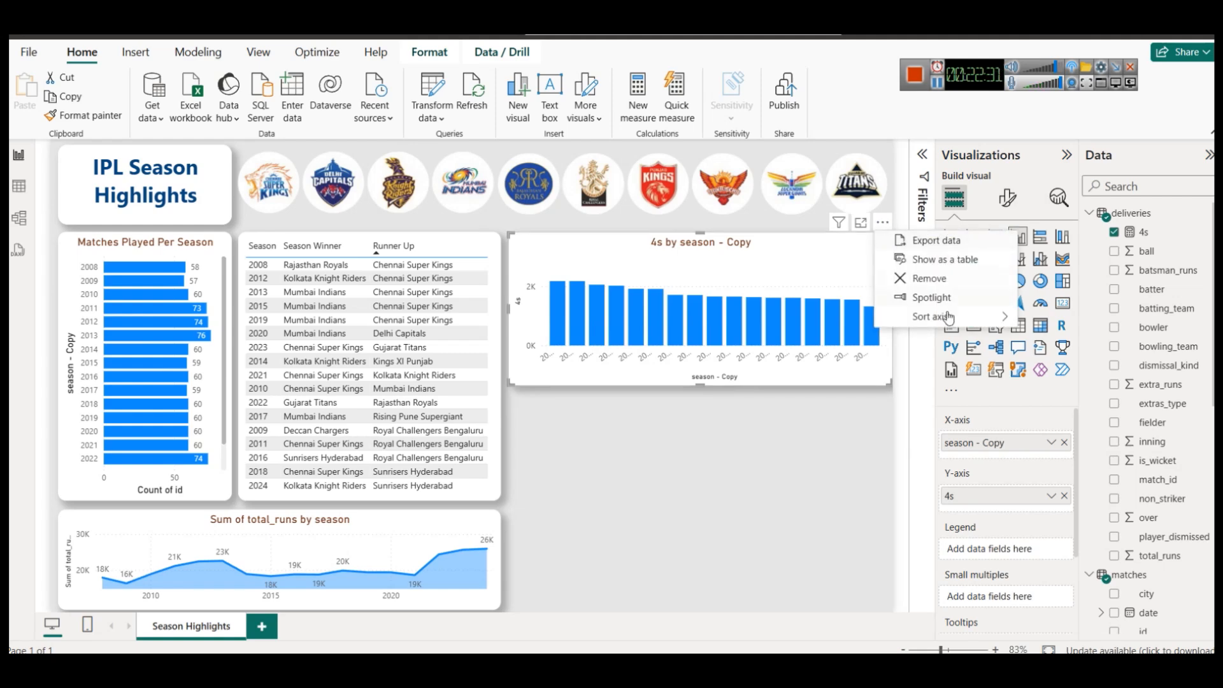
mouse_move(950, 317)
click(1065, 317)
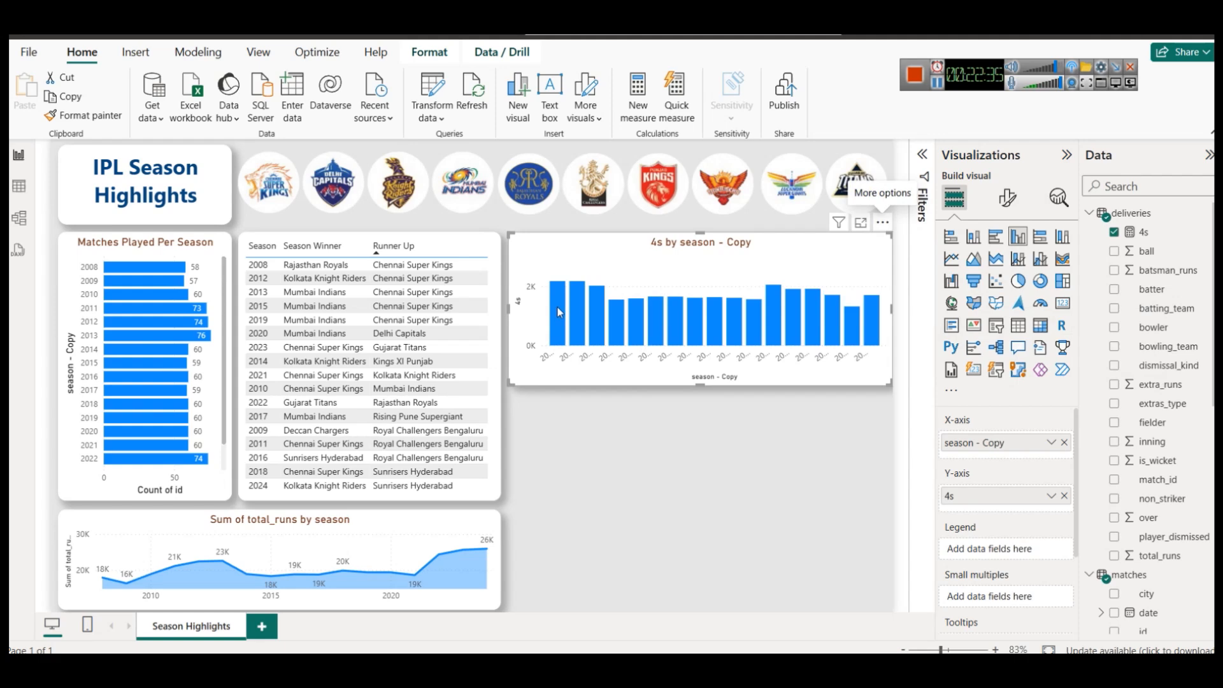
click(882, 222)
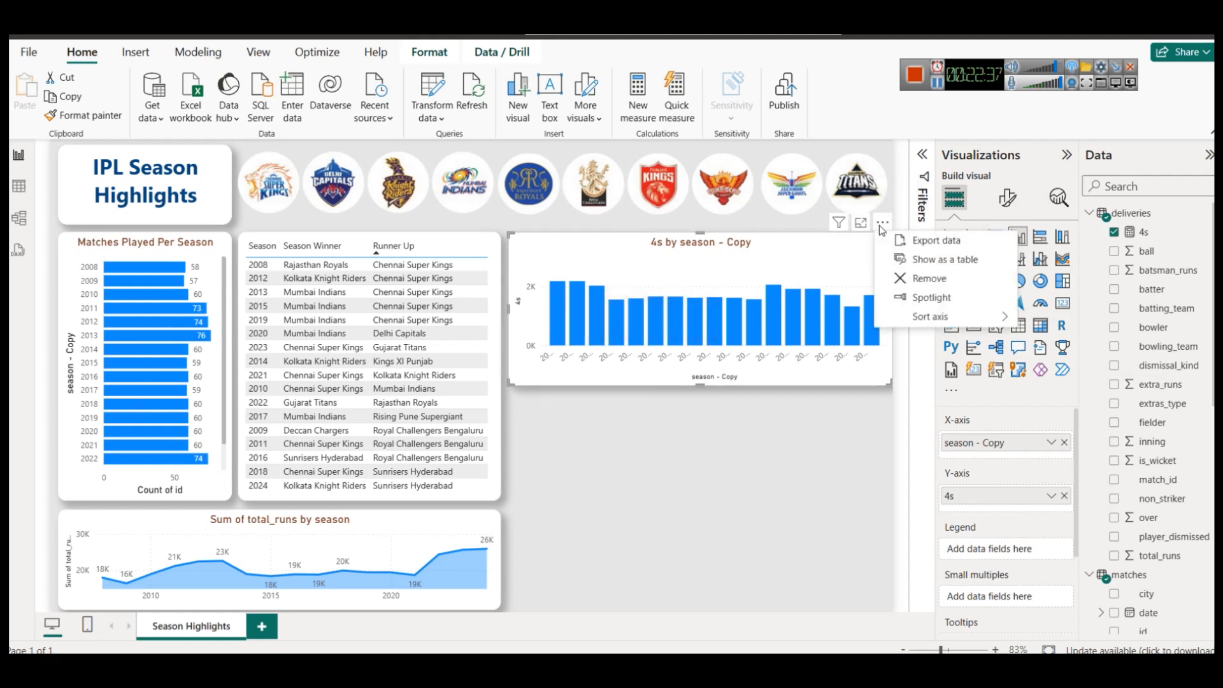
mouse_move(975, 317)
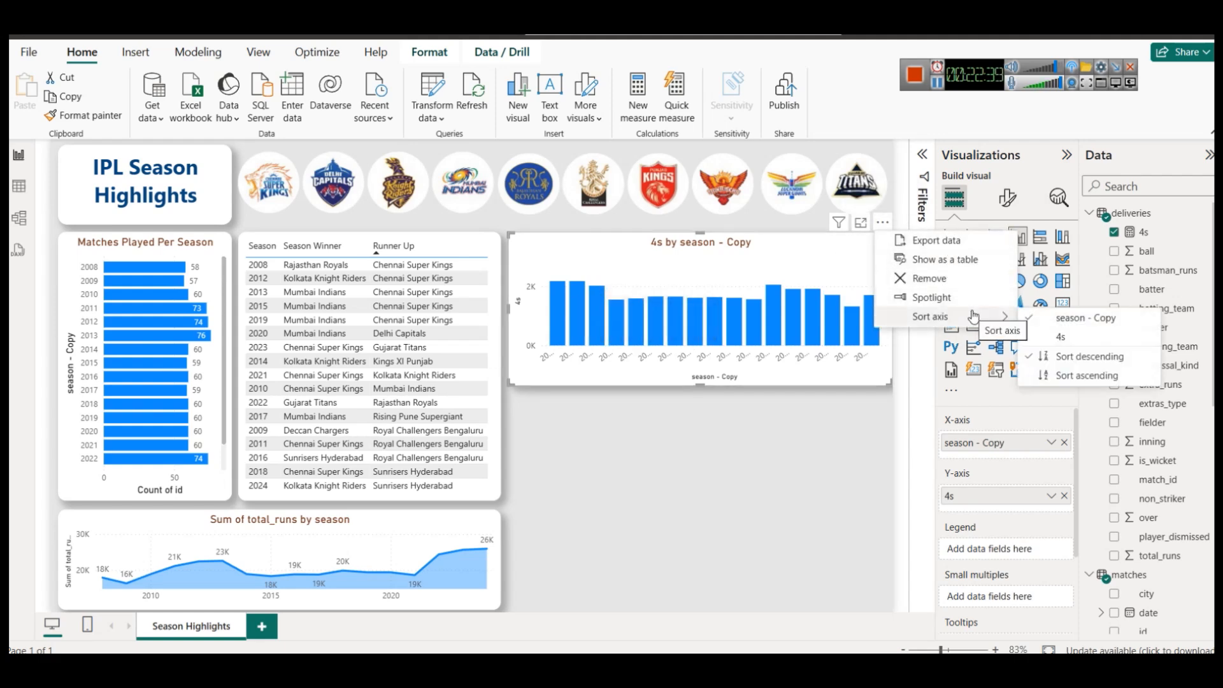
click(1089, 377)
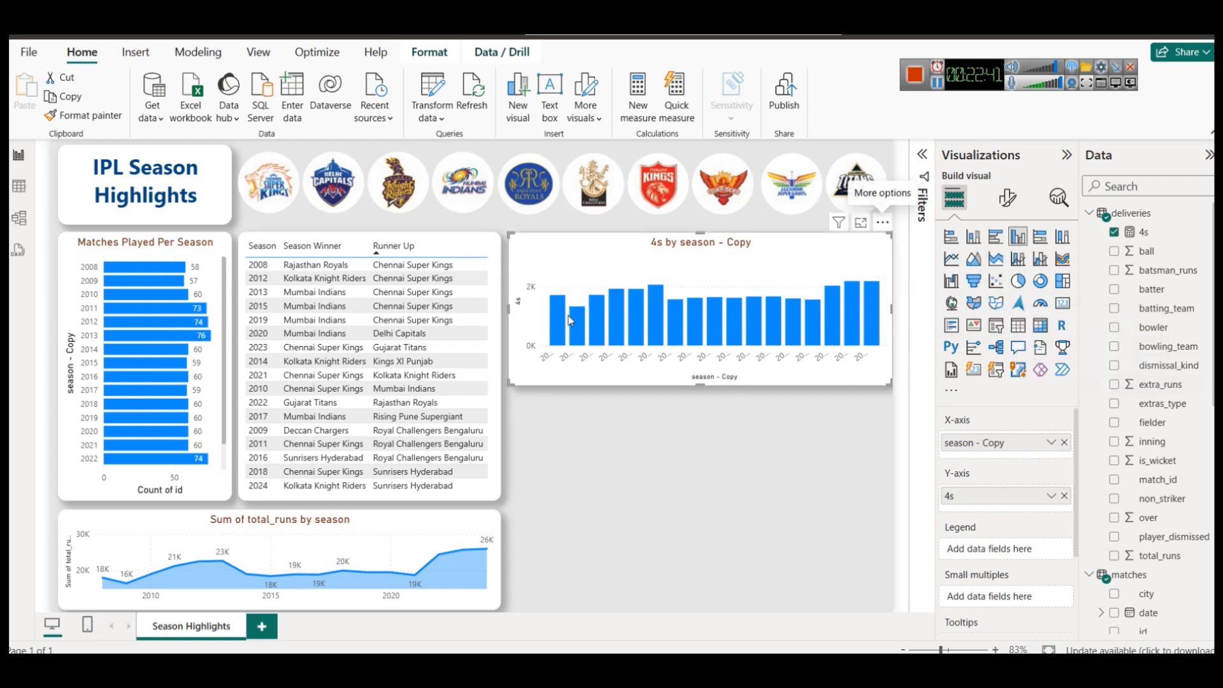
mouse_move(560, 328)
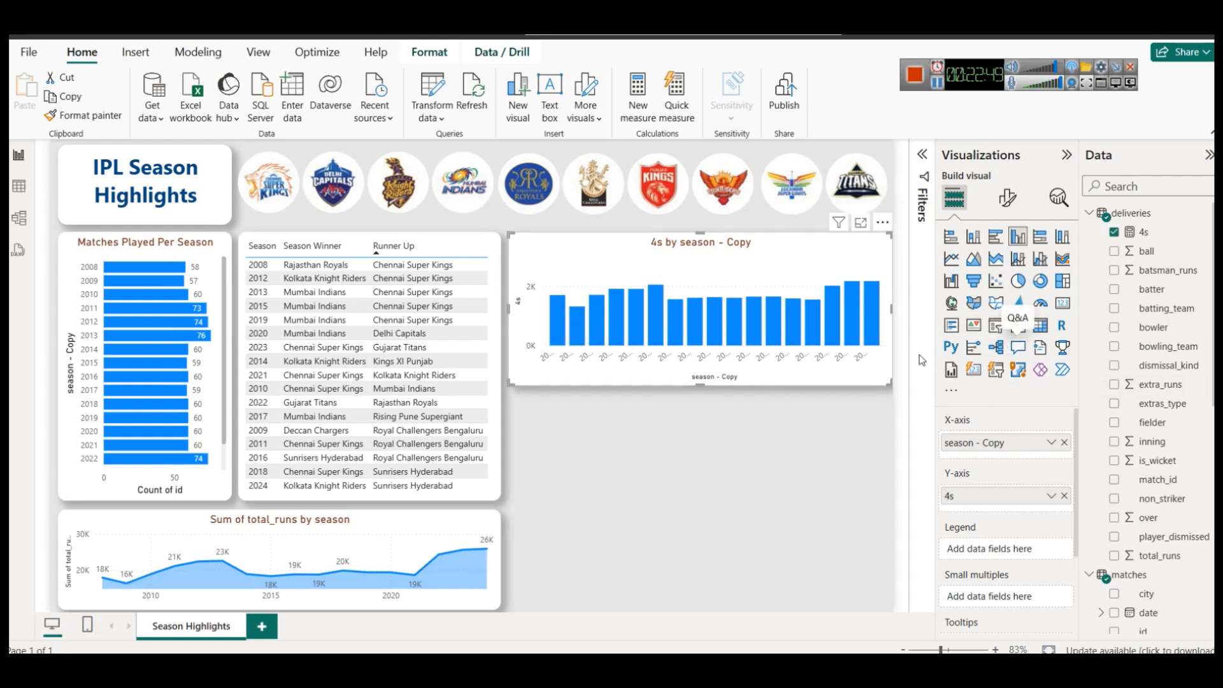
Narrow the chart slightly, turn on data labels (1.7K to 2.2K), and open the 4s measure.
mouse_move(889, 311)
mouse_down()
mouse_move(870, 315)
mouse_move(888, 318)
mouse_up()
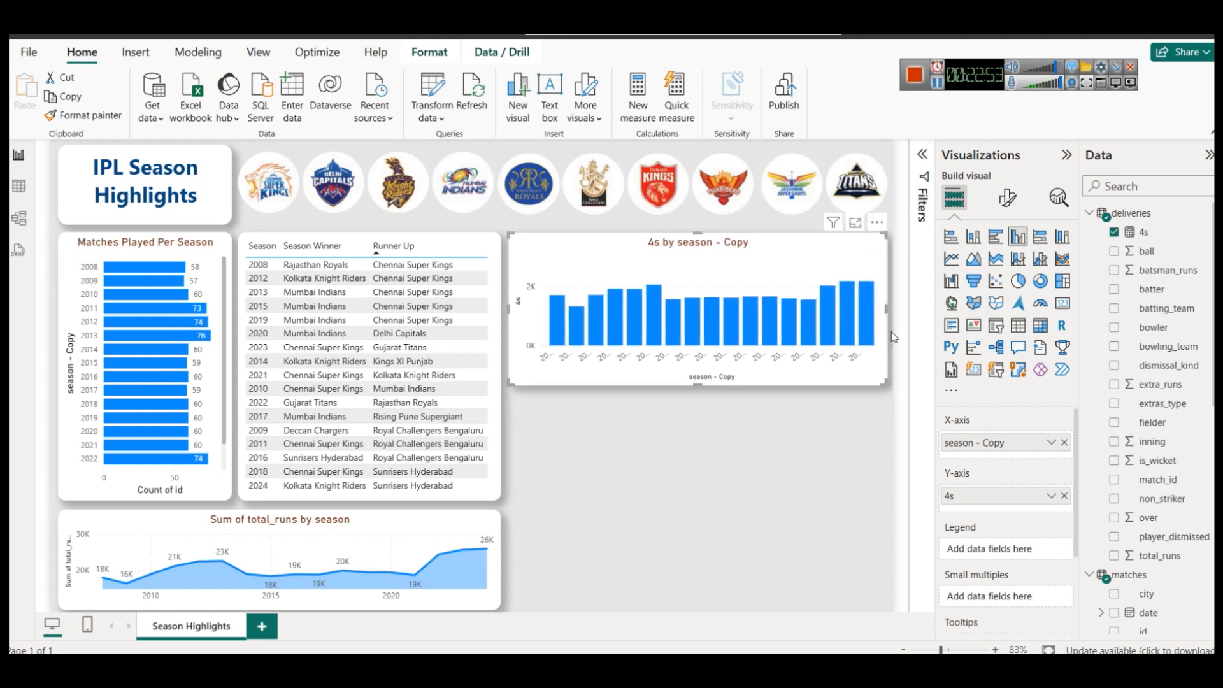
click(1007, 198)
click(1059, 533)
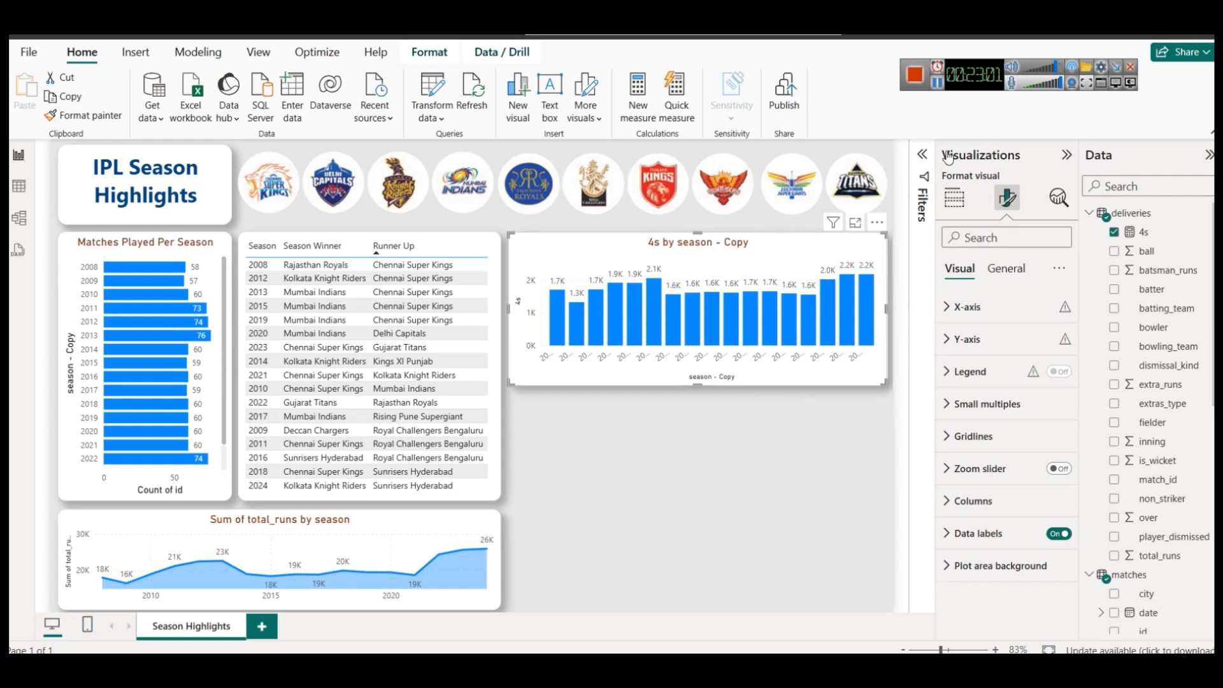
click(698, 228)
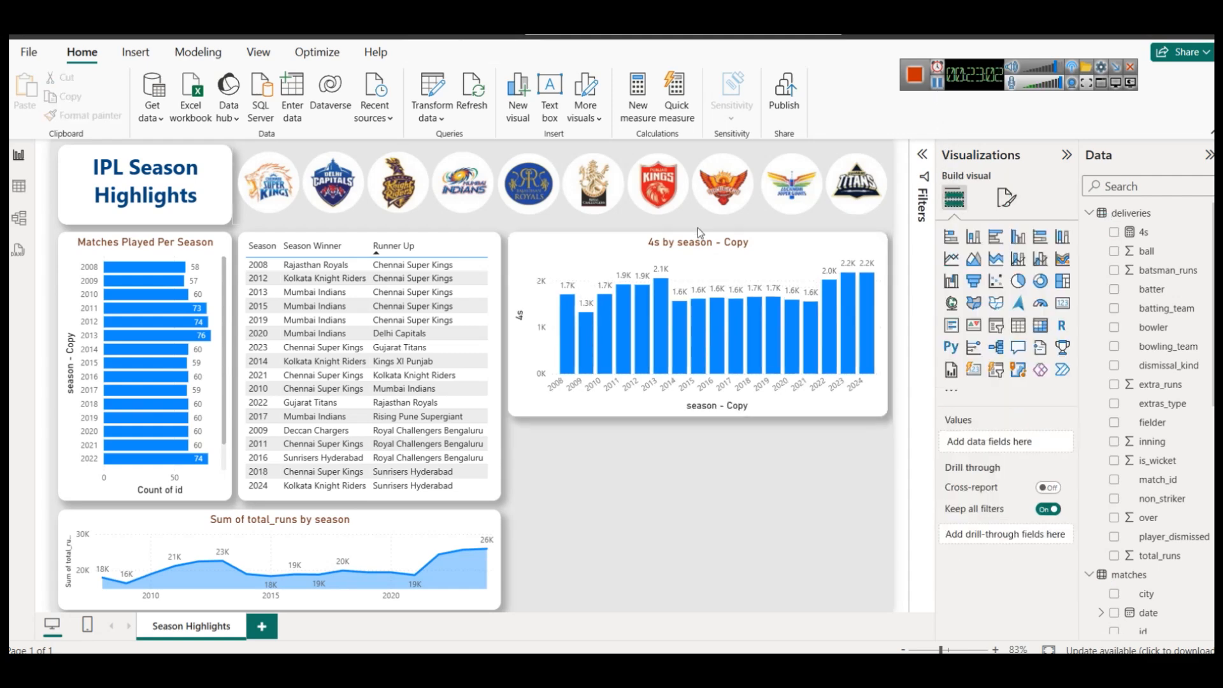
click(1131, 236)
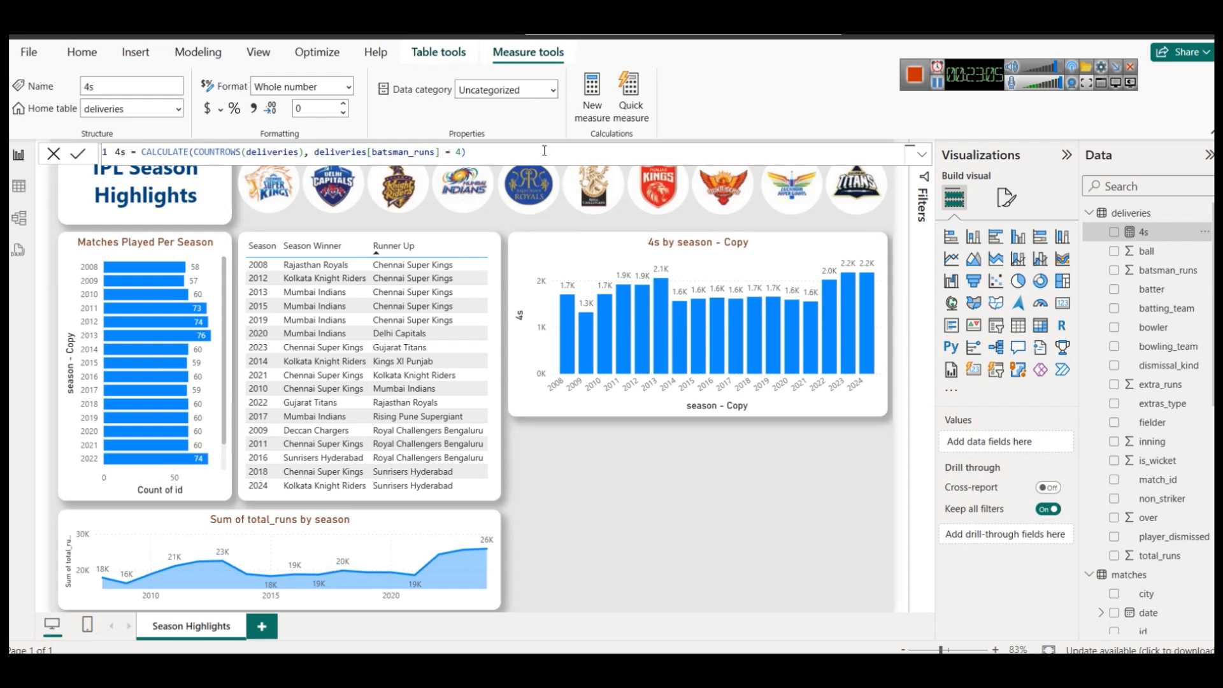
Reuse the 4s formula as a new deliveries measure named 6s, counting batsman_runs = 6.
key(ctrl+a)
key(ctrl+c)
right_click(1132, 213)
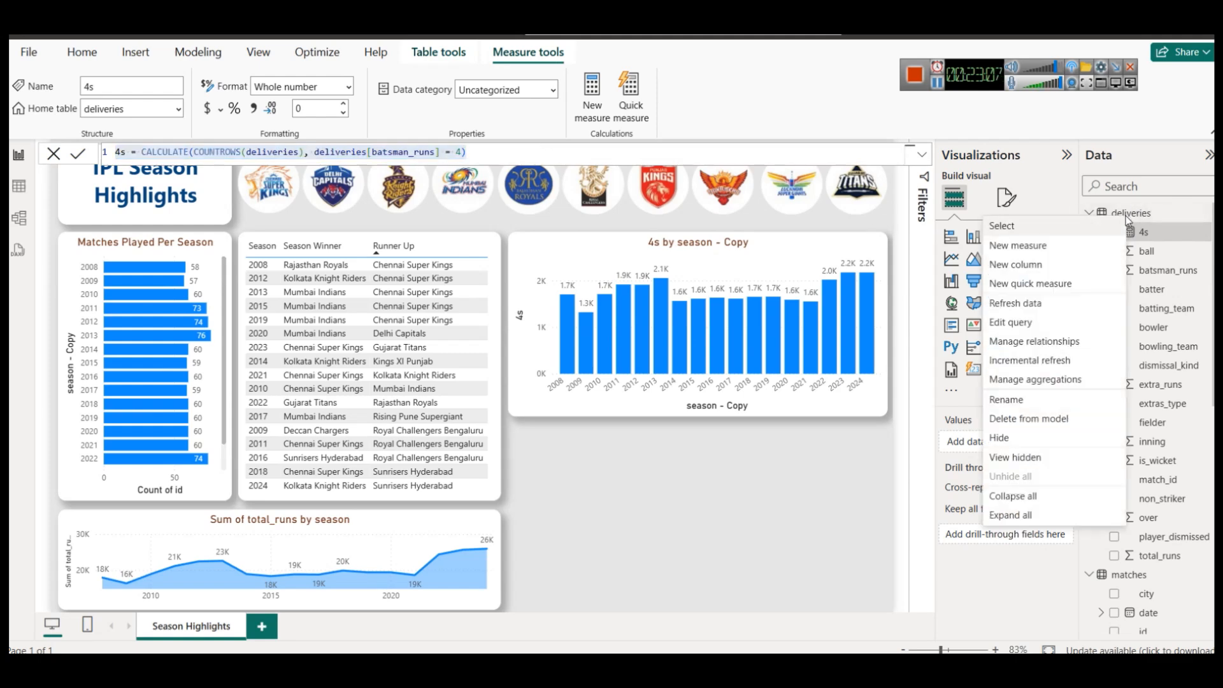
click(1039, 244)
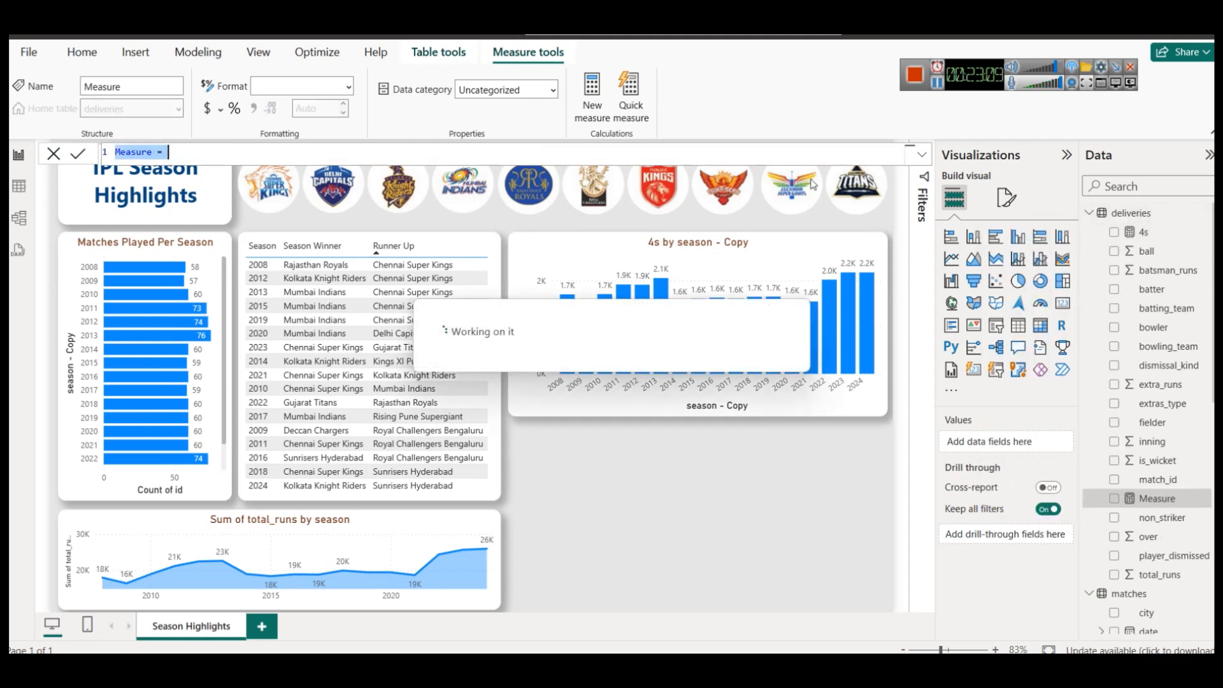
key(ctrl+v)
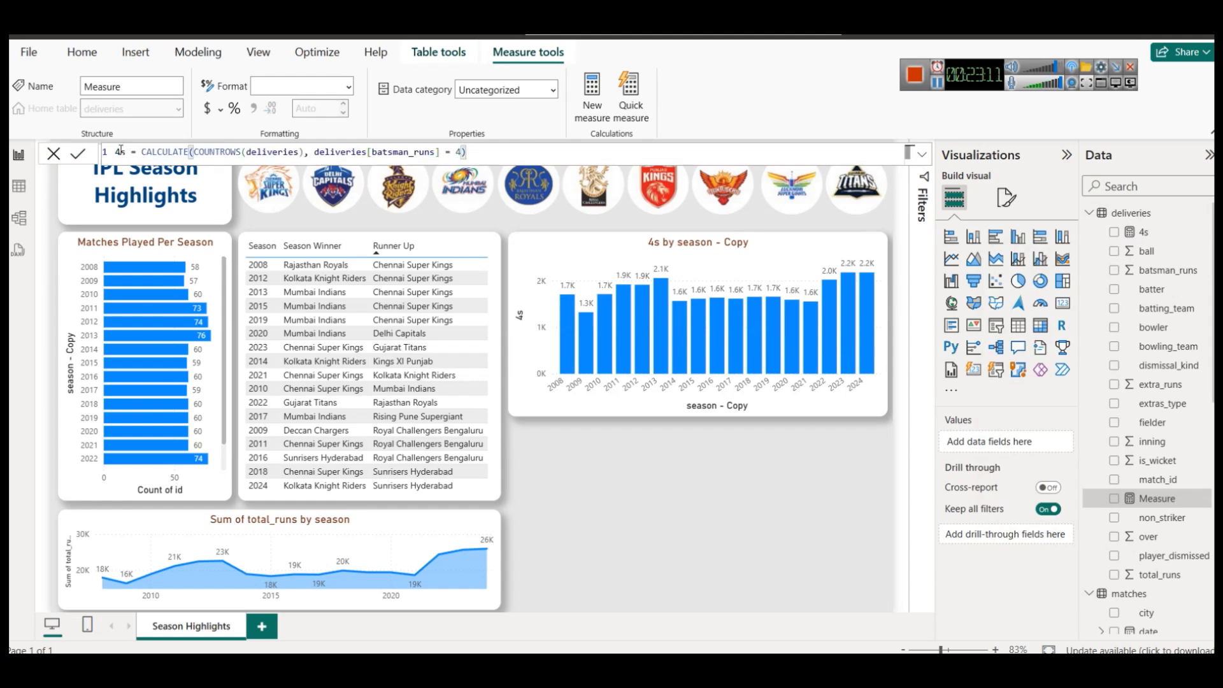
text(6)
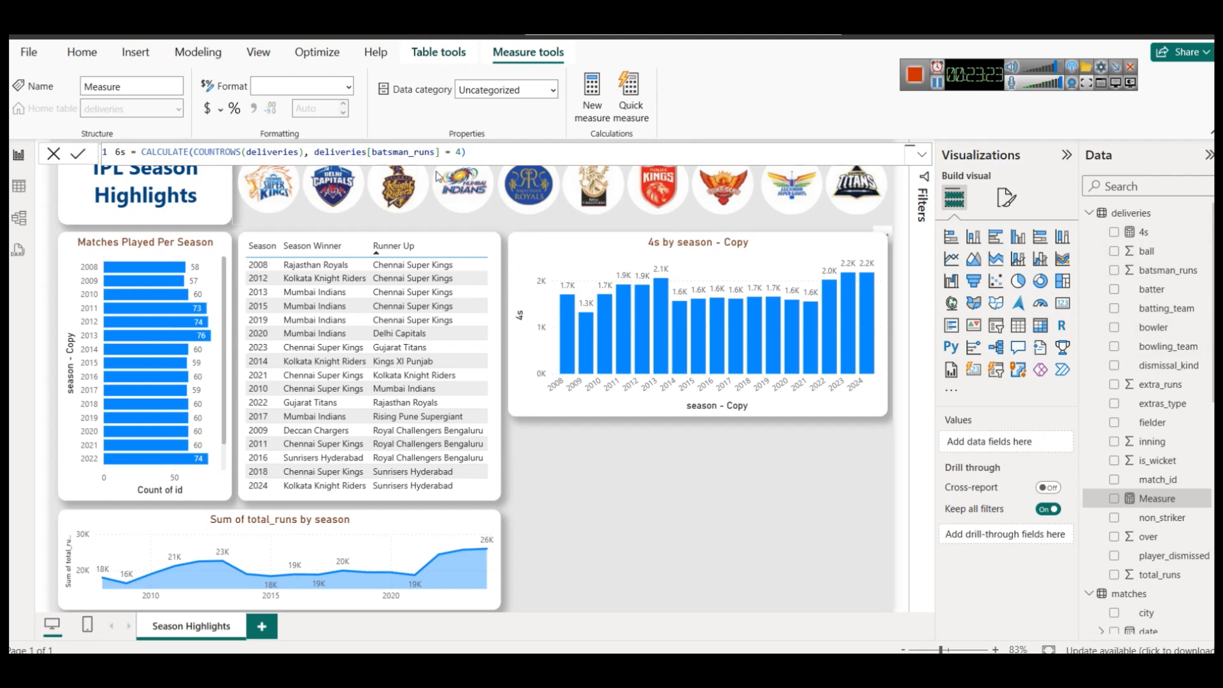
double_click(457, 152)
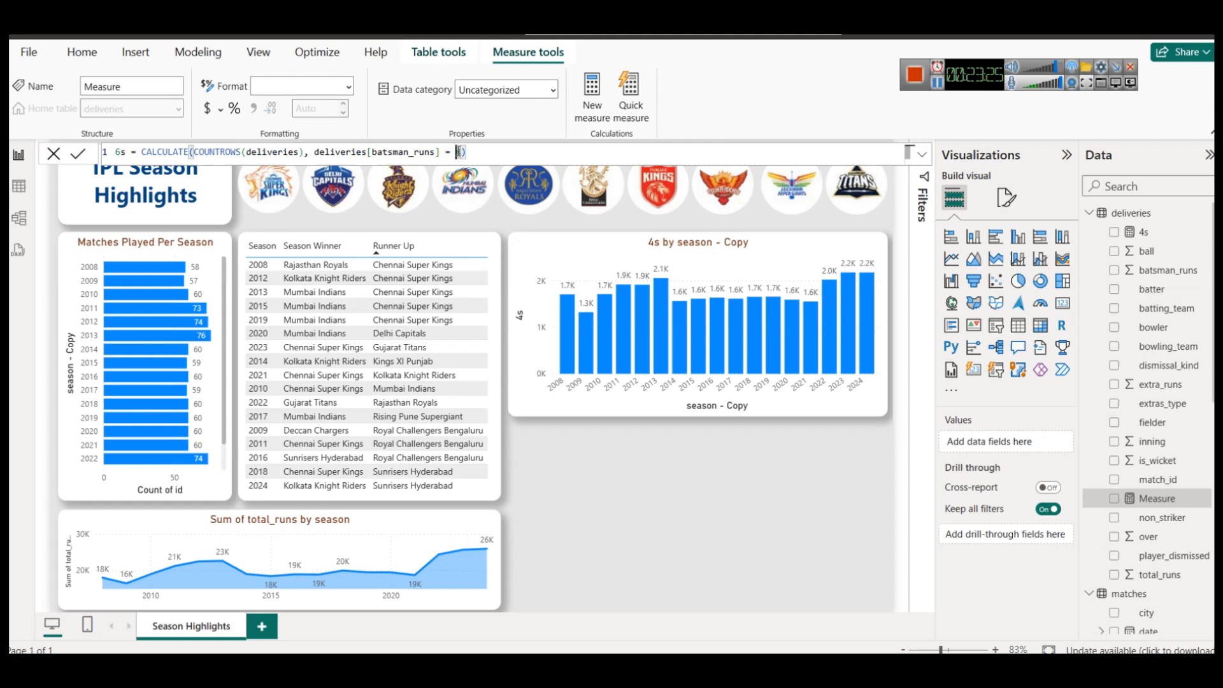
drag(456, 152, 461, 152)
text(6)
click(80, 156)
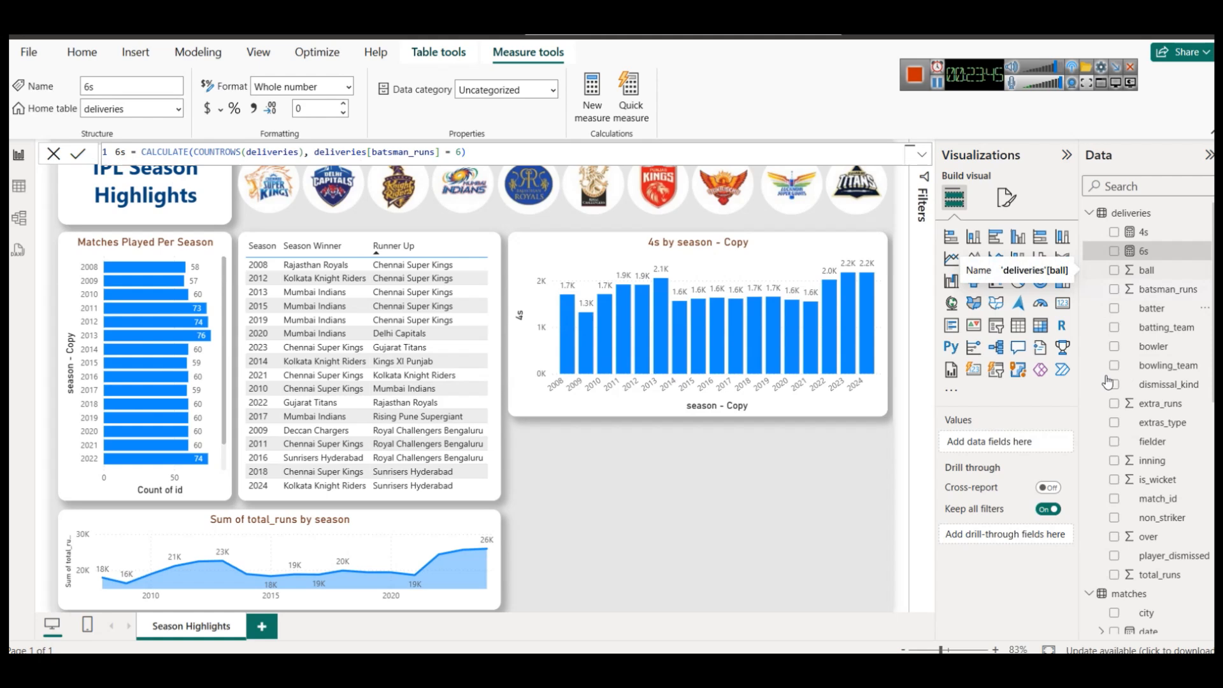
click(886, 241)
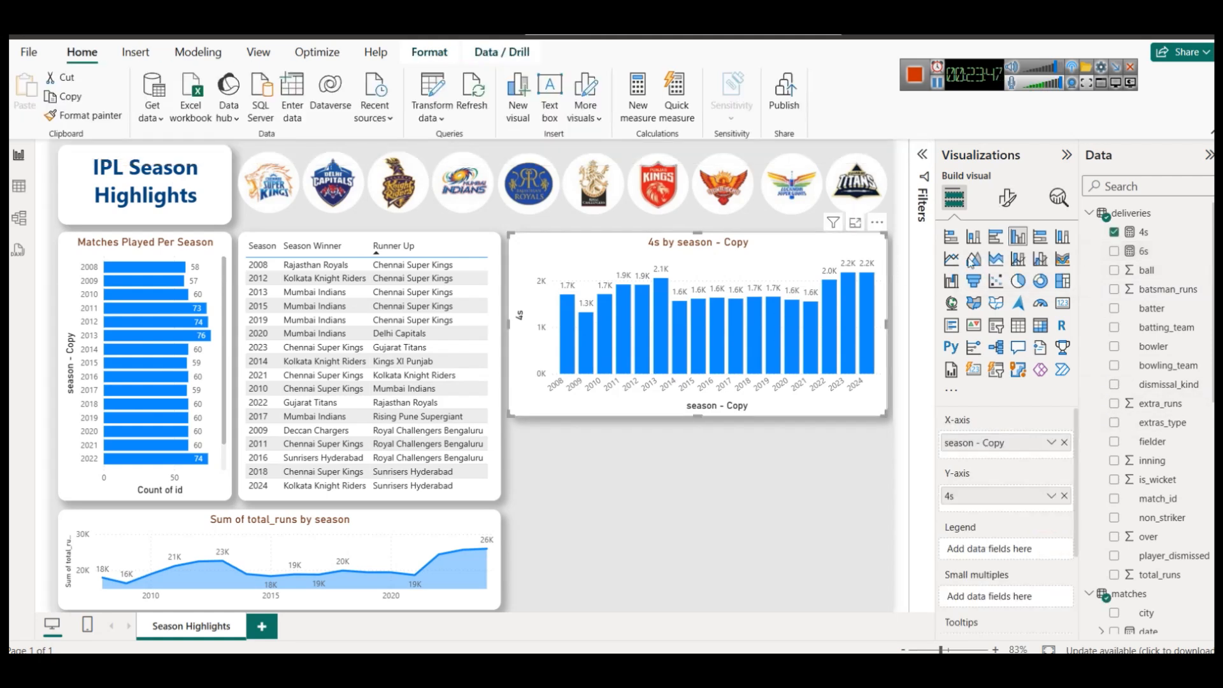
Add 6s to the chart's values, try stacked columns, keep clustered columns, and glance at the Notepad plan.
drag(1143, 252, 1011, 503)
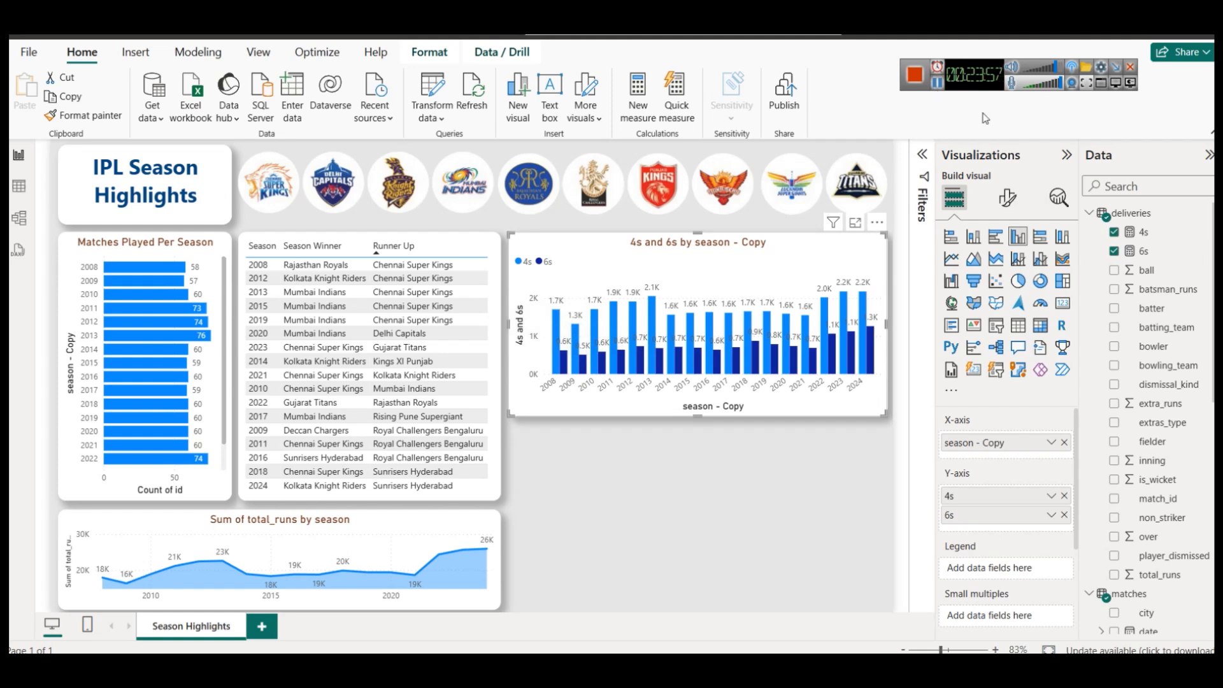
click(973, 237)
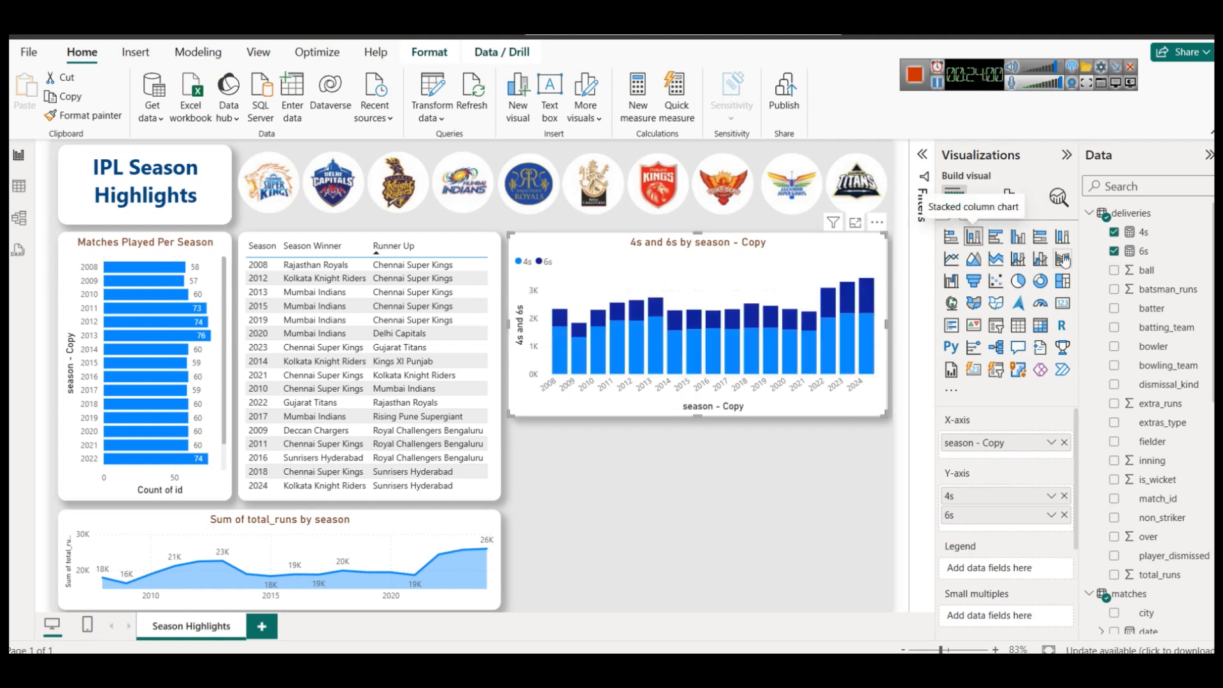
click(1017, 238)
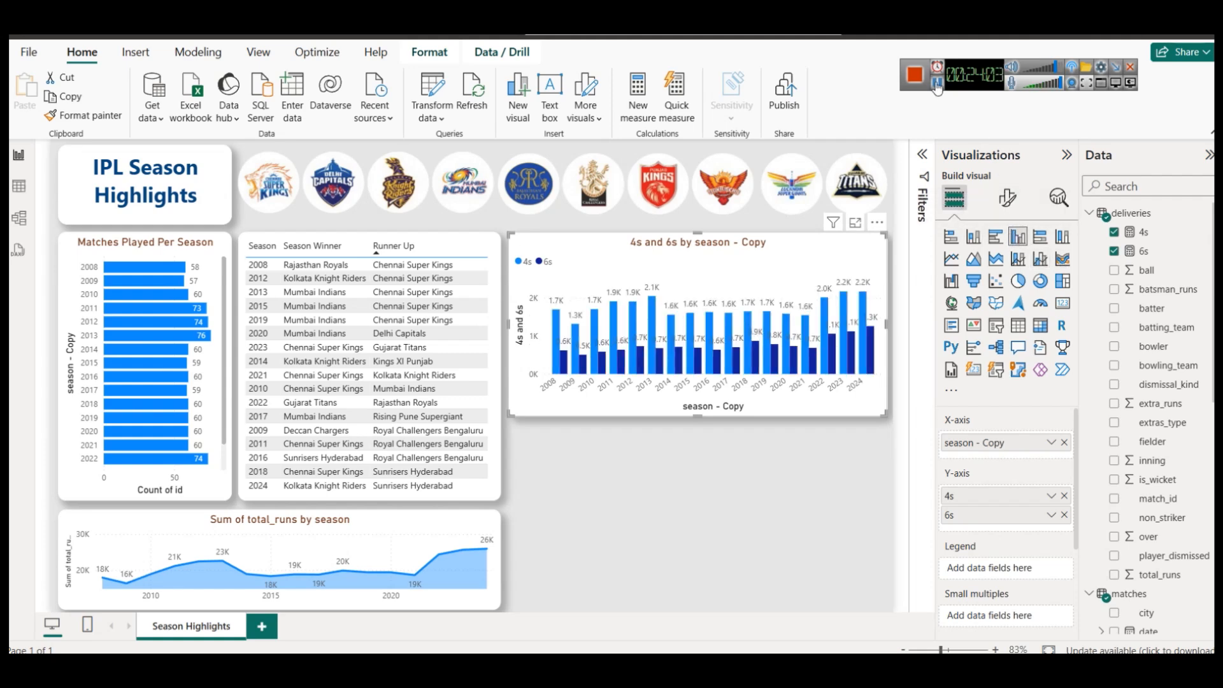
key(alt+Tab)
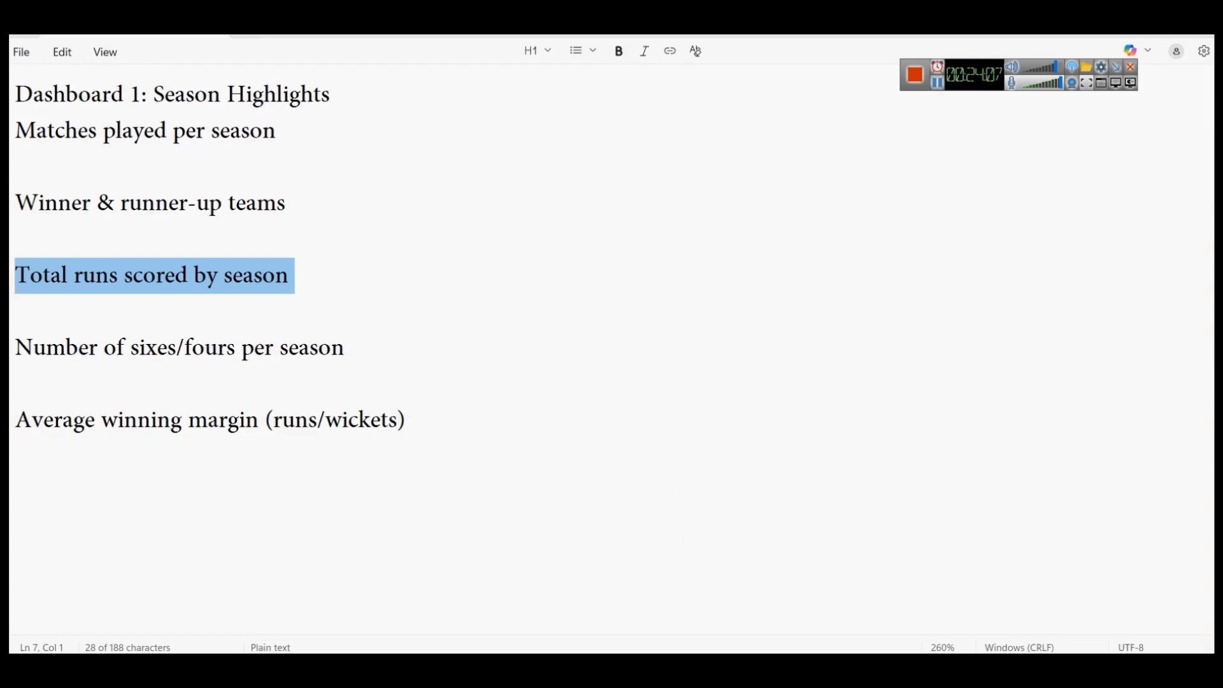
key(alt+Tab)
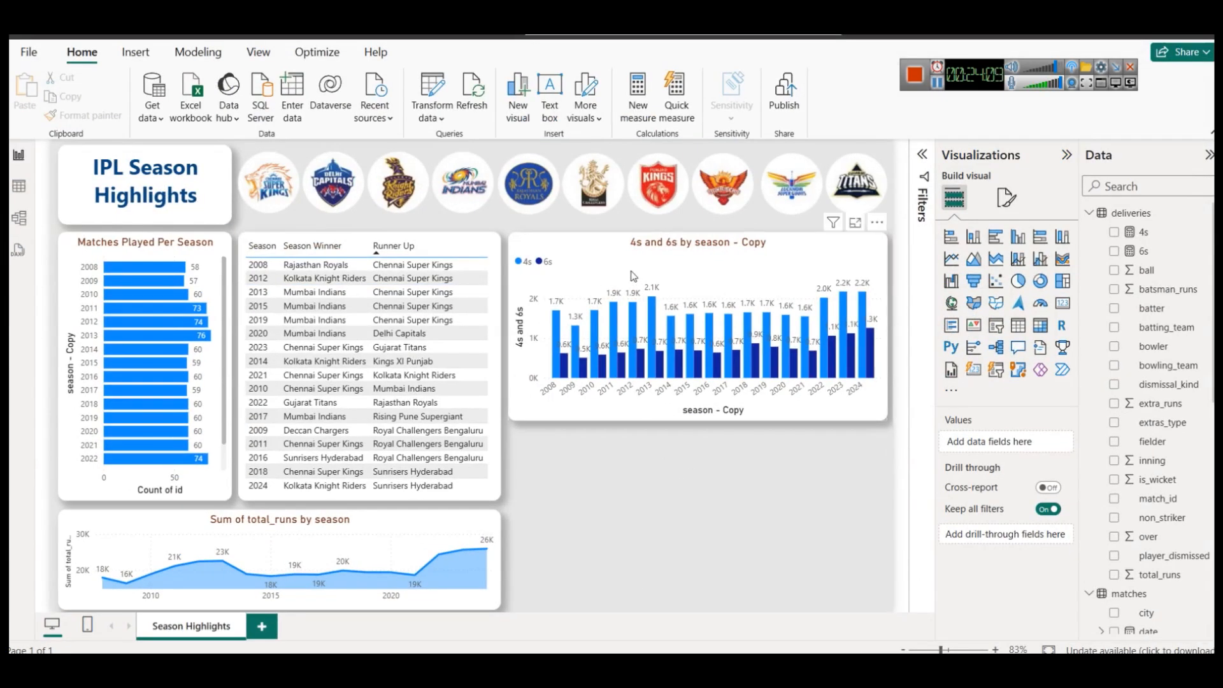
Rename the axis field to Season for this visual, retitling the chart 4s and 6s by Season.
click(667, 252)
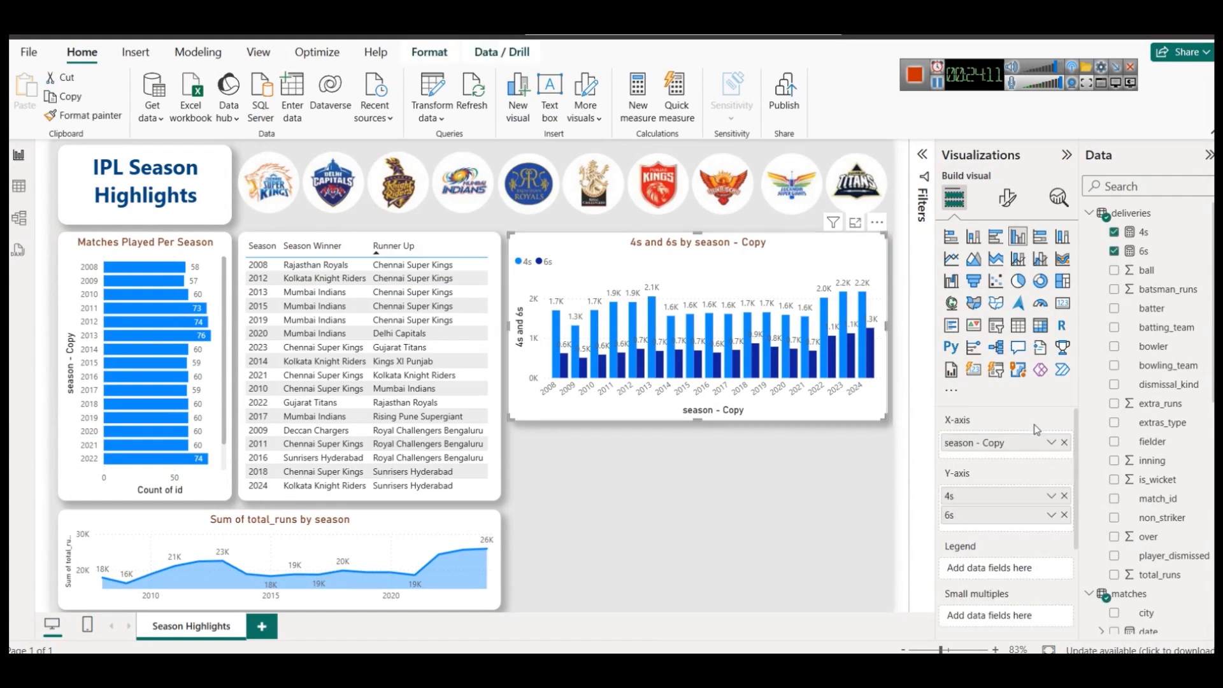
click(1050, 444)
click(1096, 471)
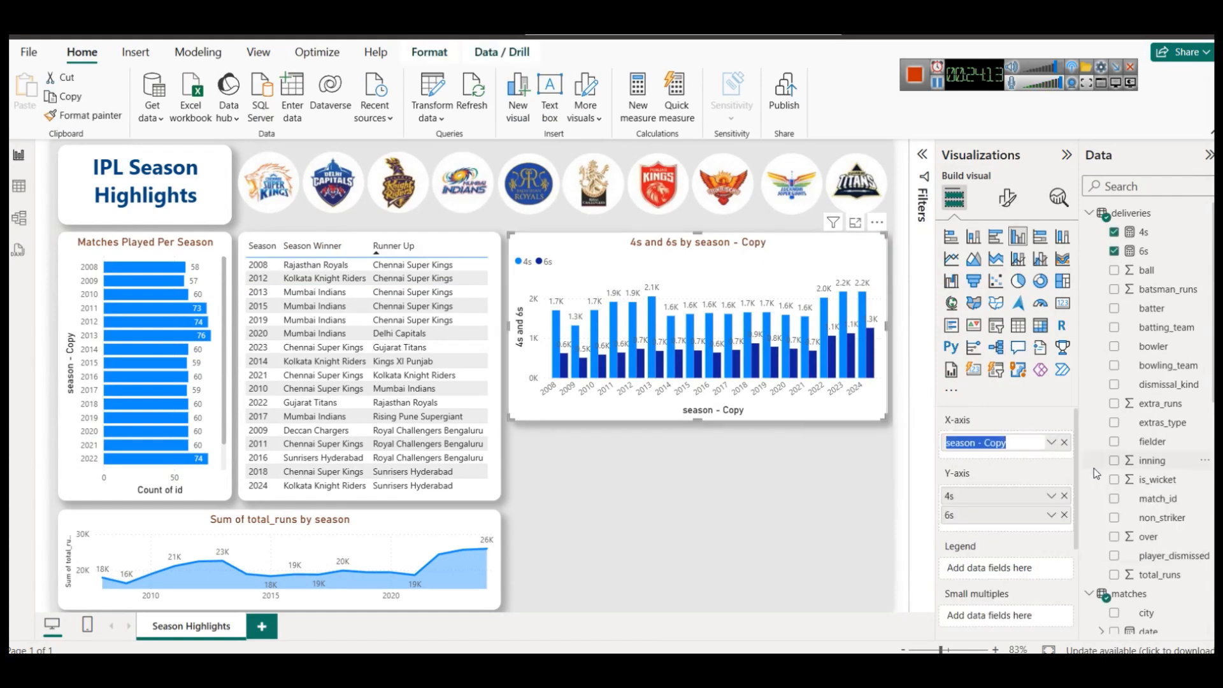
text(Season)
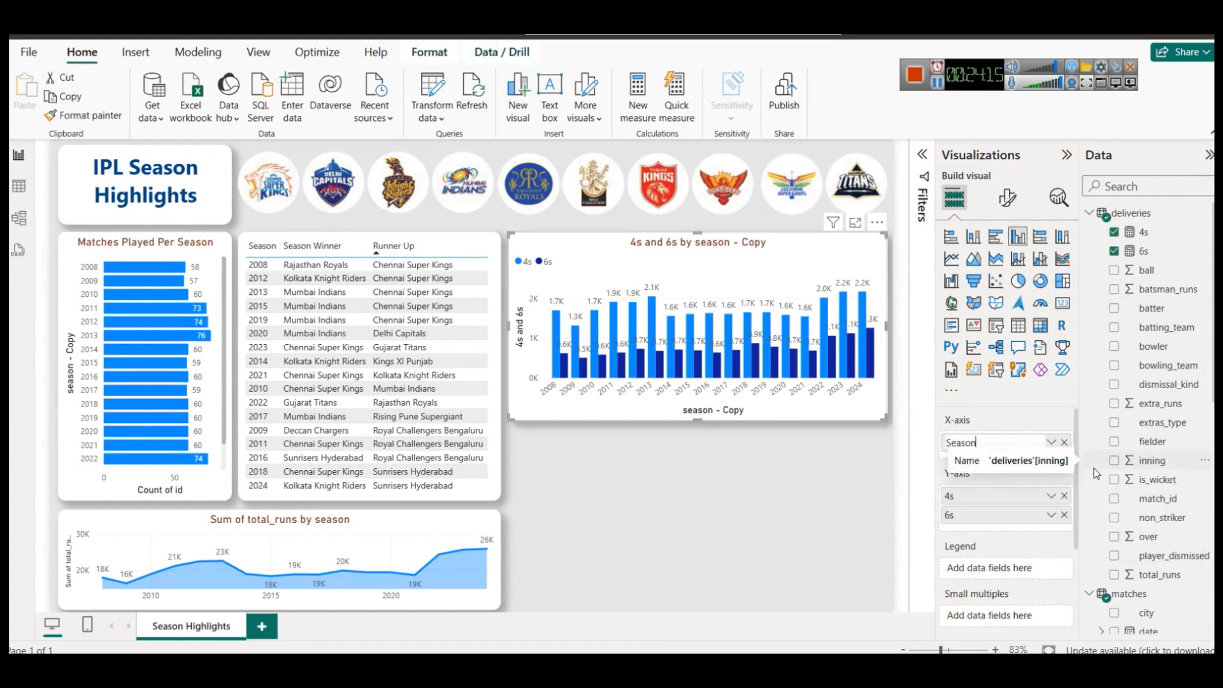
key(Return)
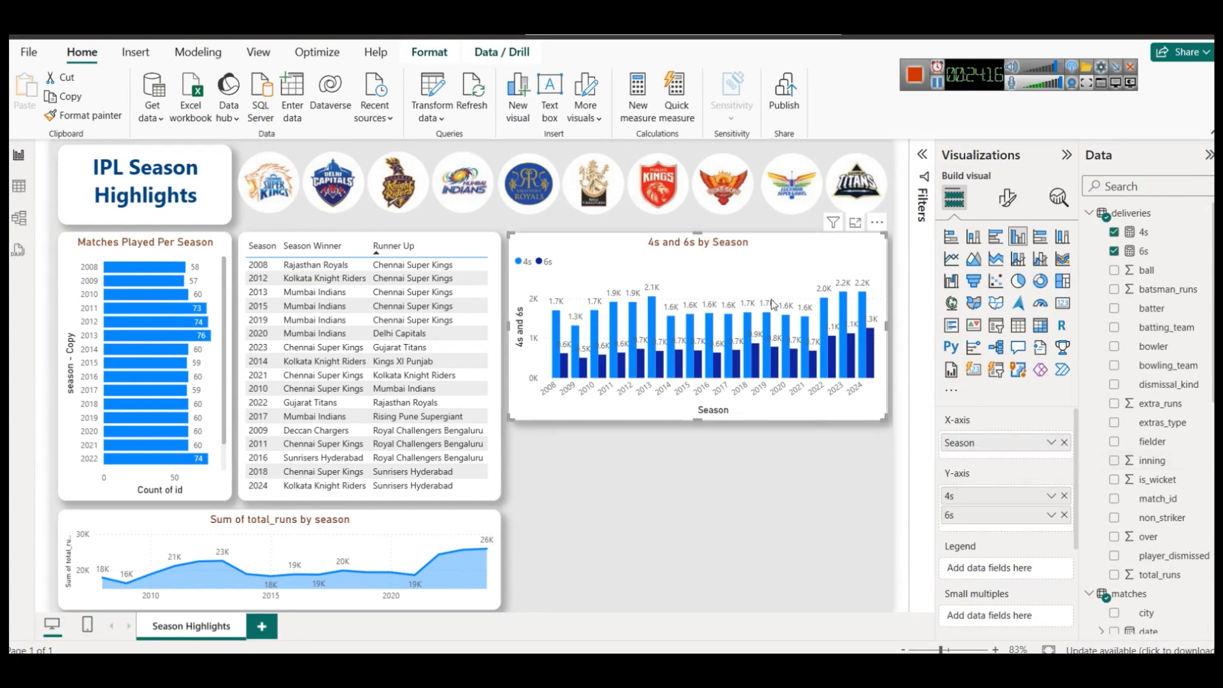
click(813, 505)
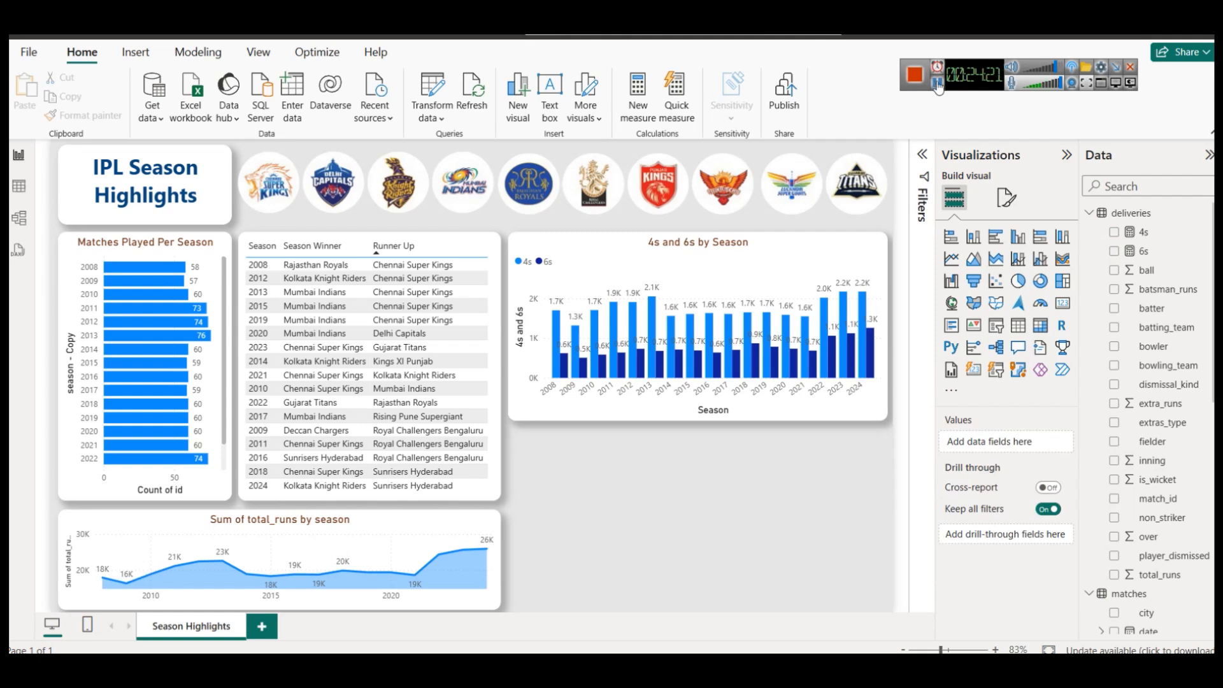
key(alt+Tab)
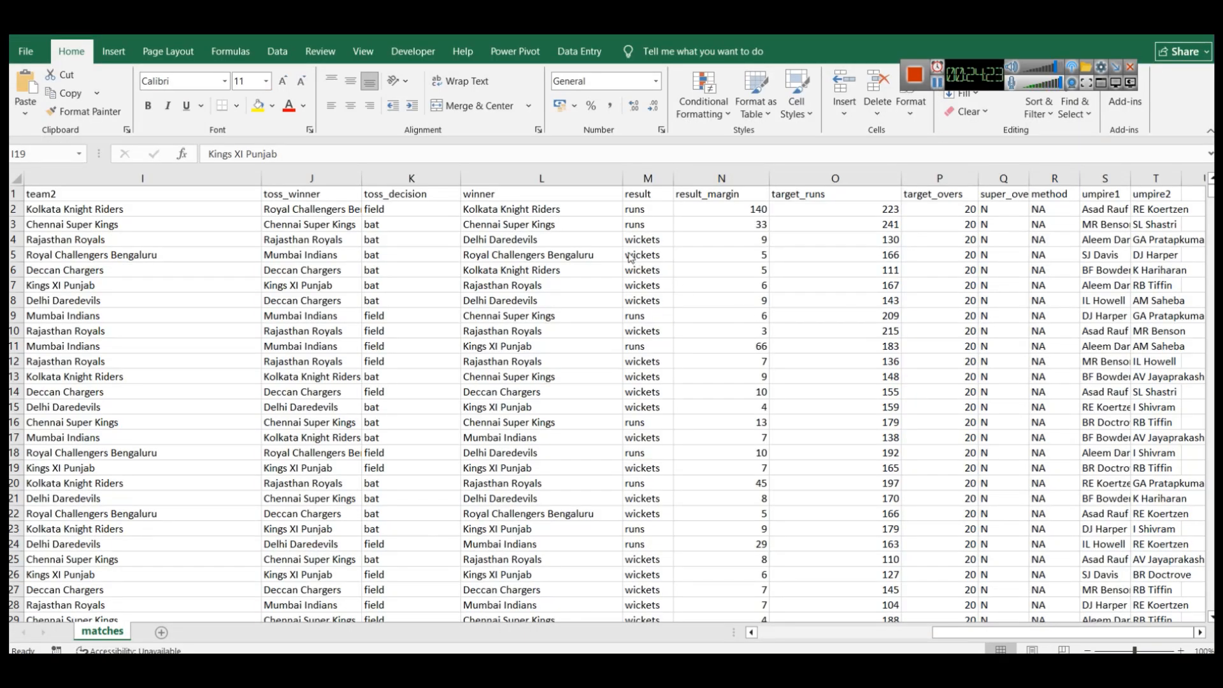
Inspect Excel's result and result_margin values (140, wickets with 9), then return to the Dashboard 1 notes.
click(649, 179)
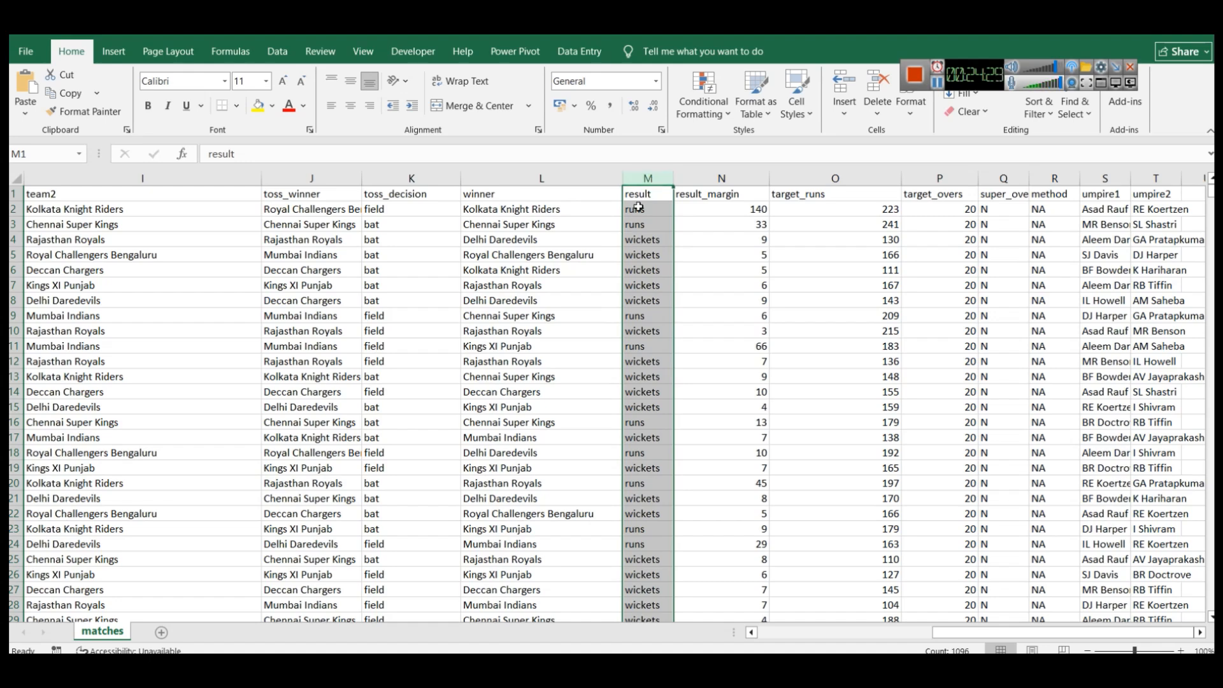
click(737, 210)
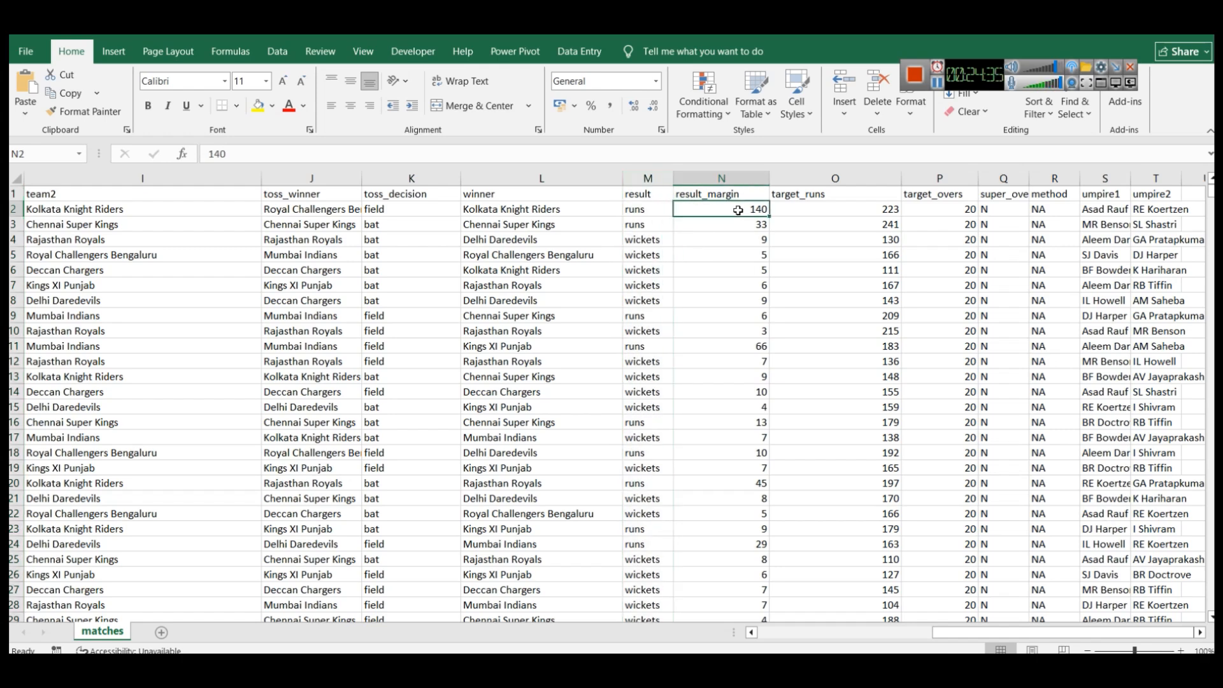
click(650, 238)
click(727, 241)
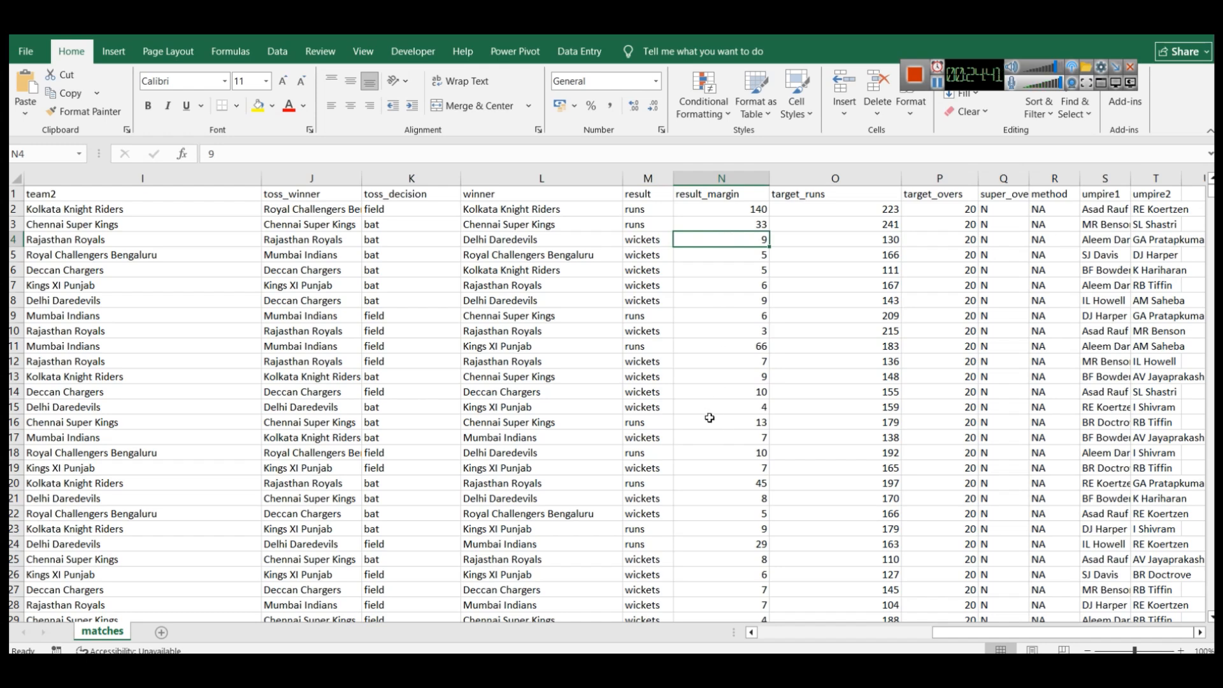
mouse_move(556, 668)
click(957, 605)
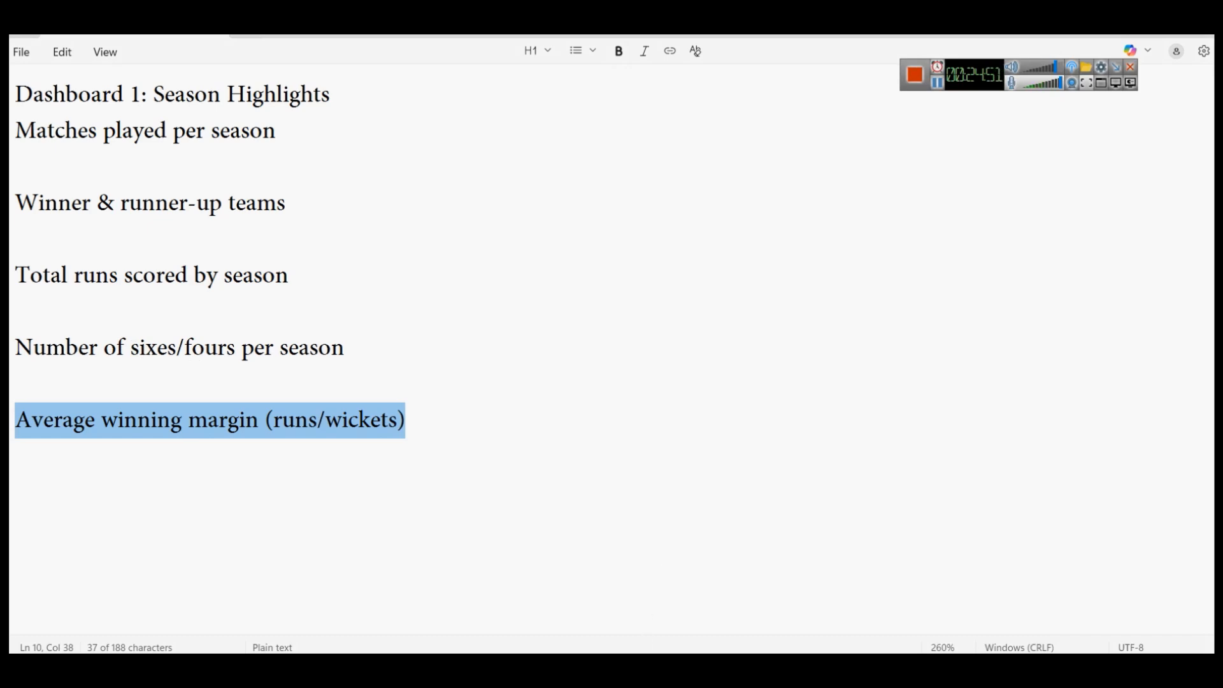
Pass through the matches.csv spreadsheet and bring the Power BI report back to the front.
click(655, 602)
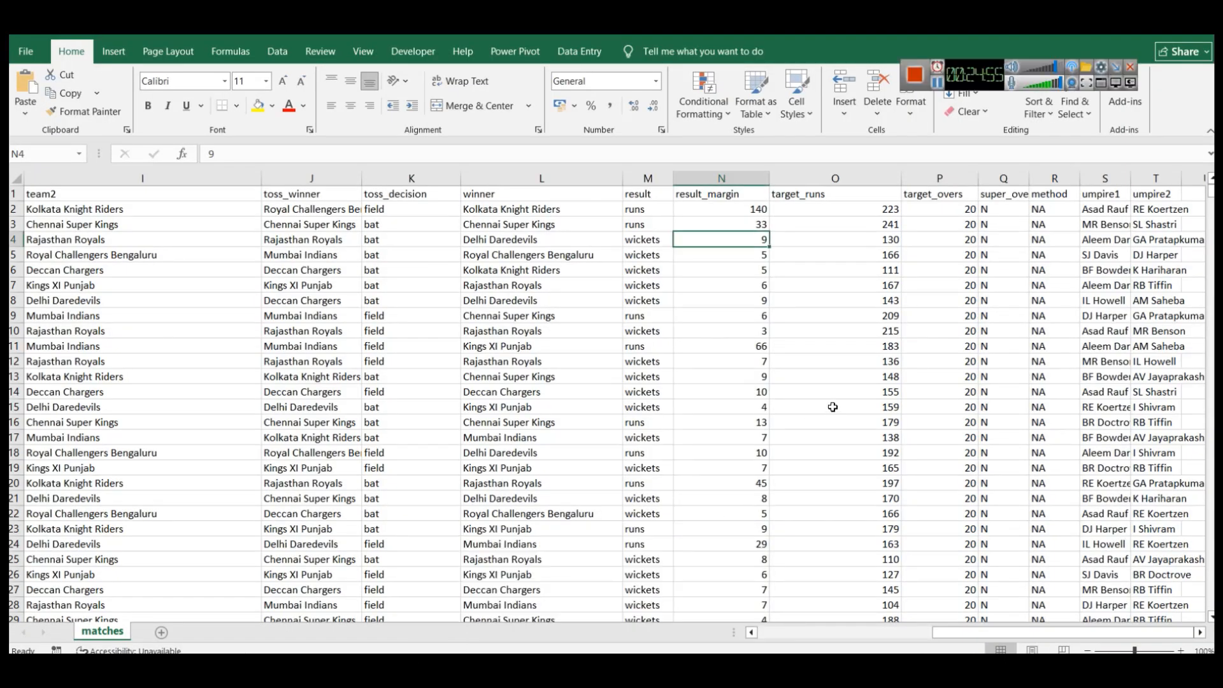
click(646, 666)
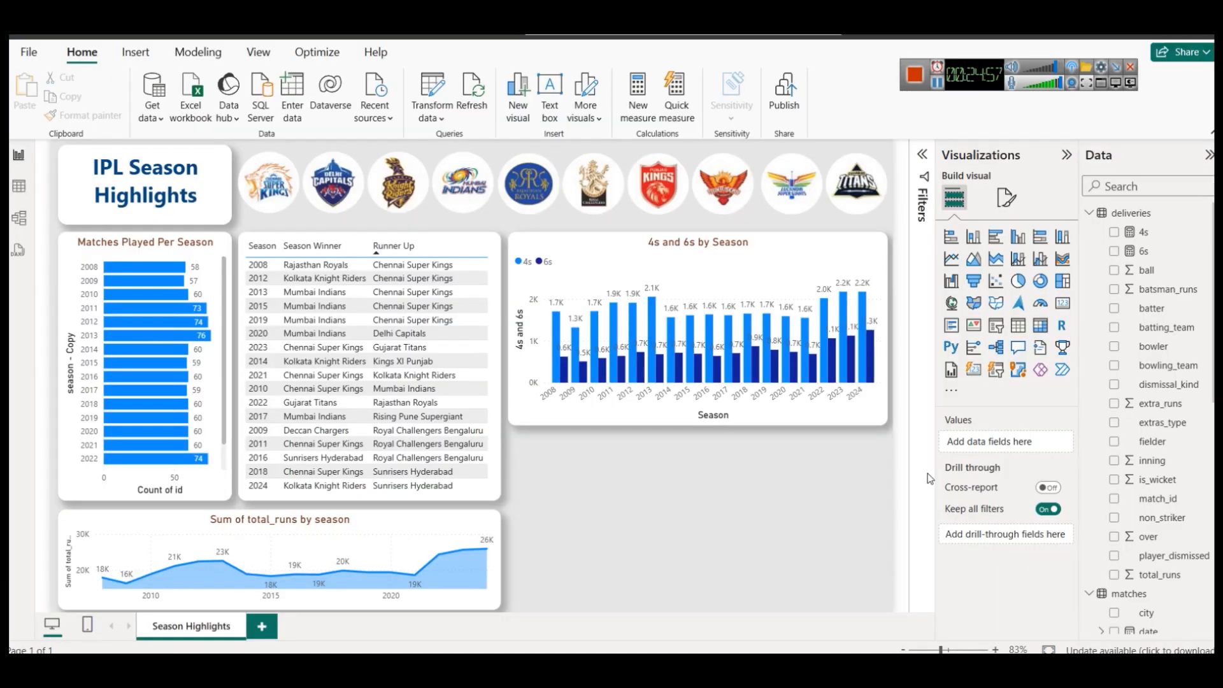
Open the matches table in Table view, briefly comparing it with the matches.csv spreadsheet.
scroll(1201, 490, down, 4)
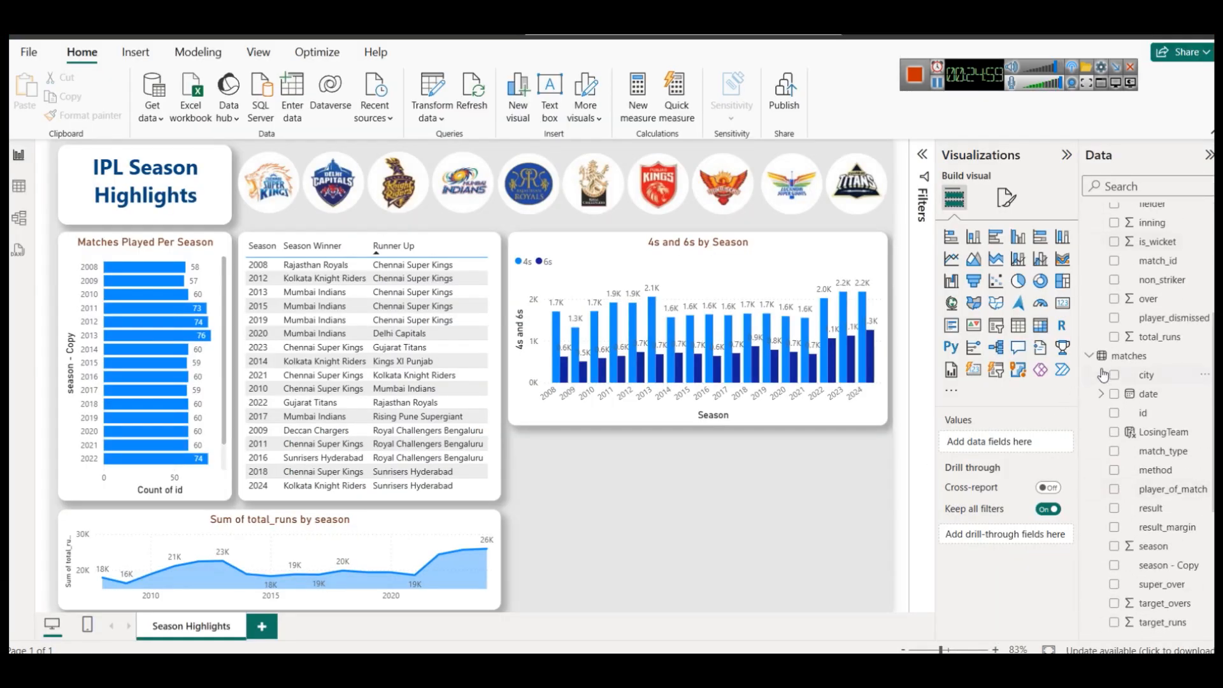
click(1129, 356)
click(26, 188)
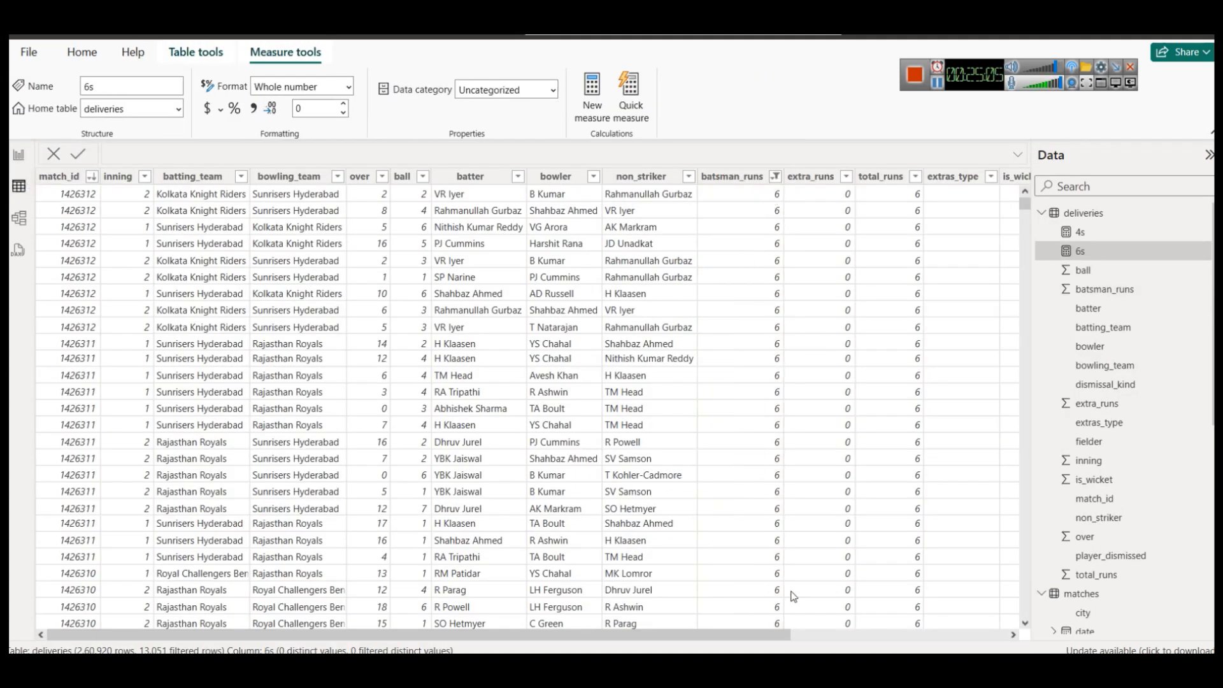
click(816, 639)
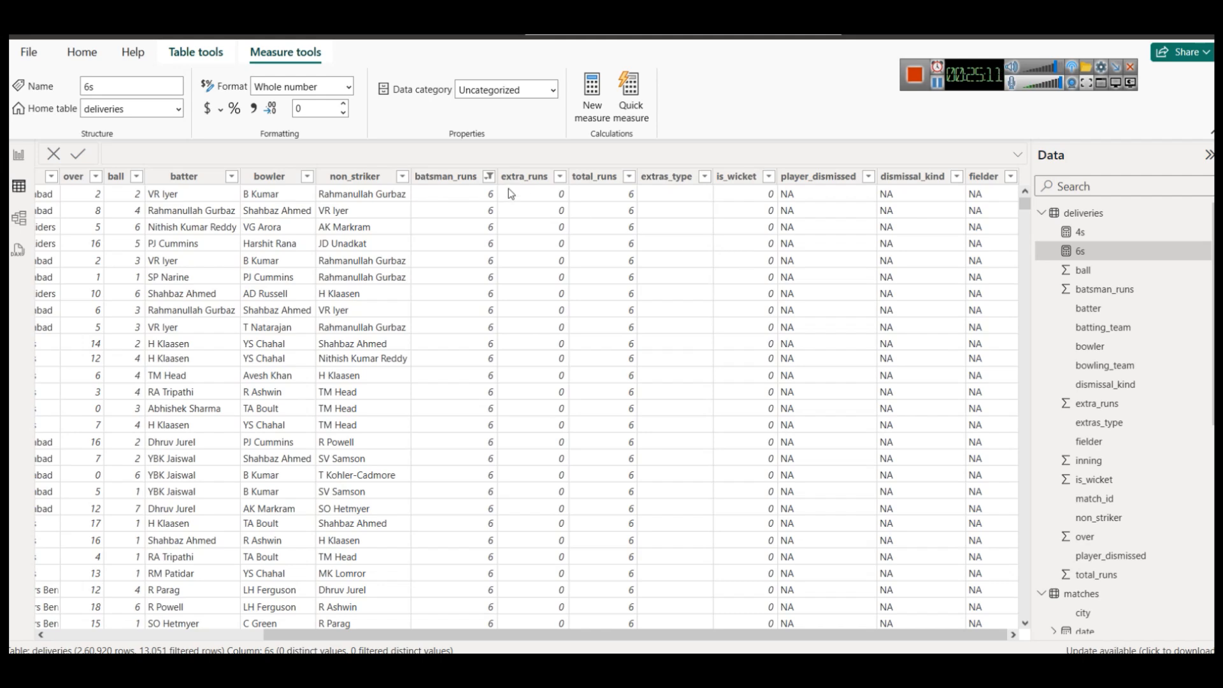
mouse_move(605, 650)
click(692, 564)
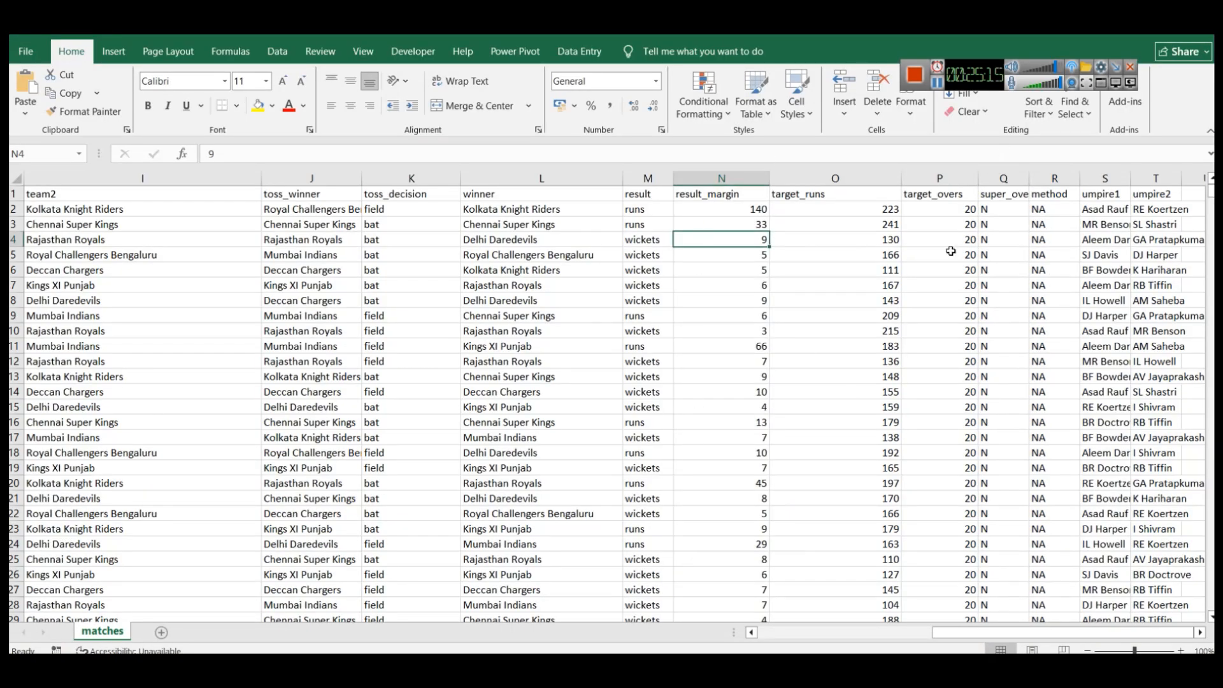
click(628, 662)
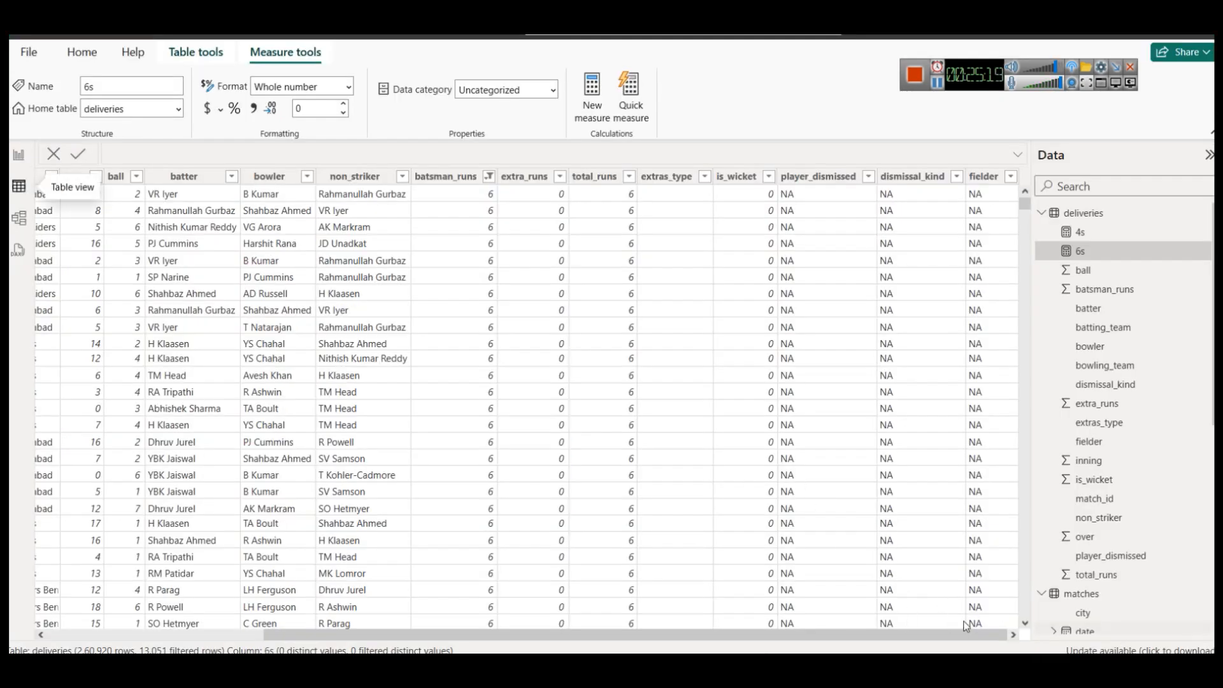
Scroll the matches data to result_margin and check the result column's four distinct values.
drag(965, 639, 639, 602)
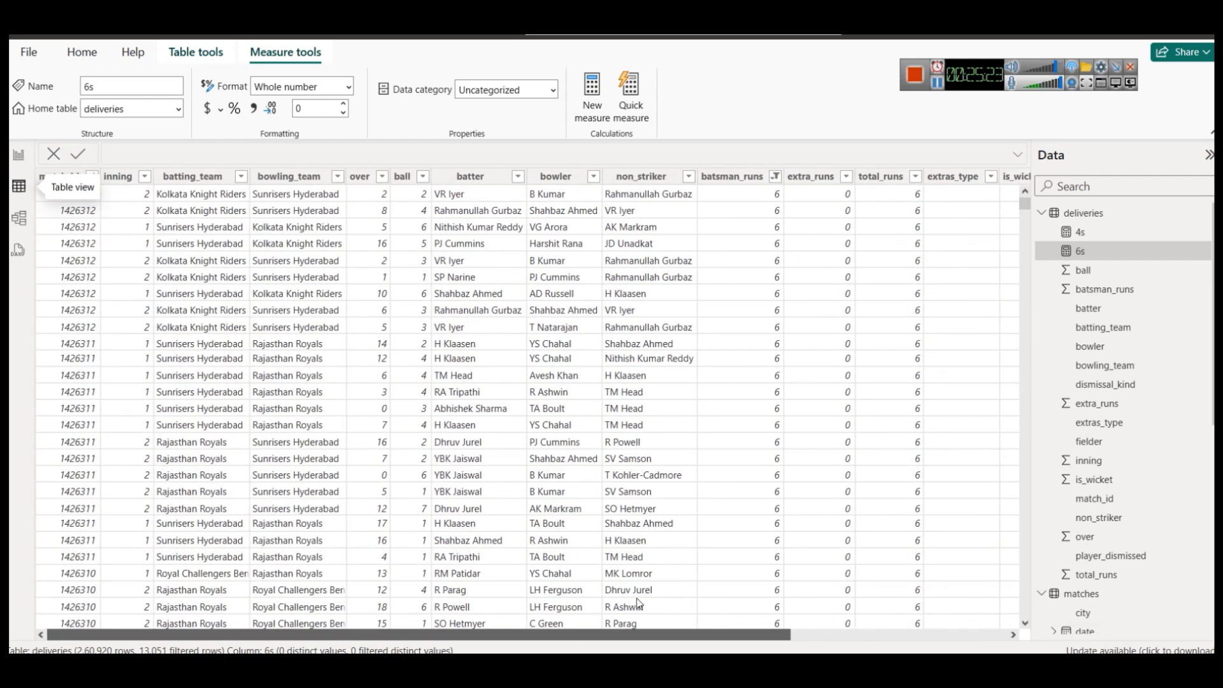
scroll(1089, 424, down, 5)
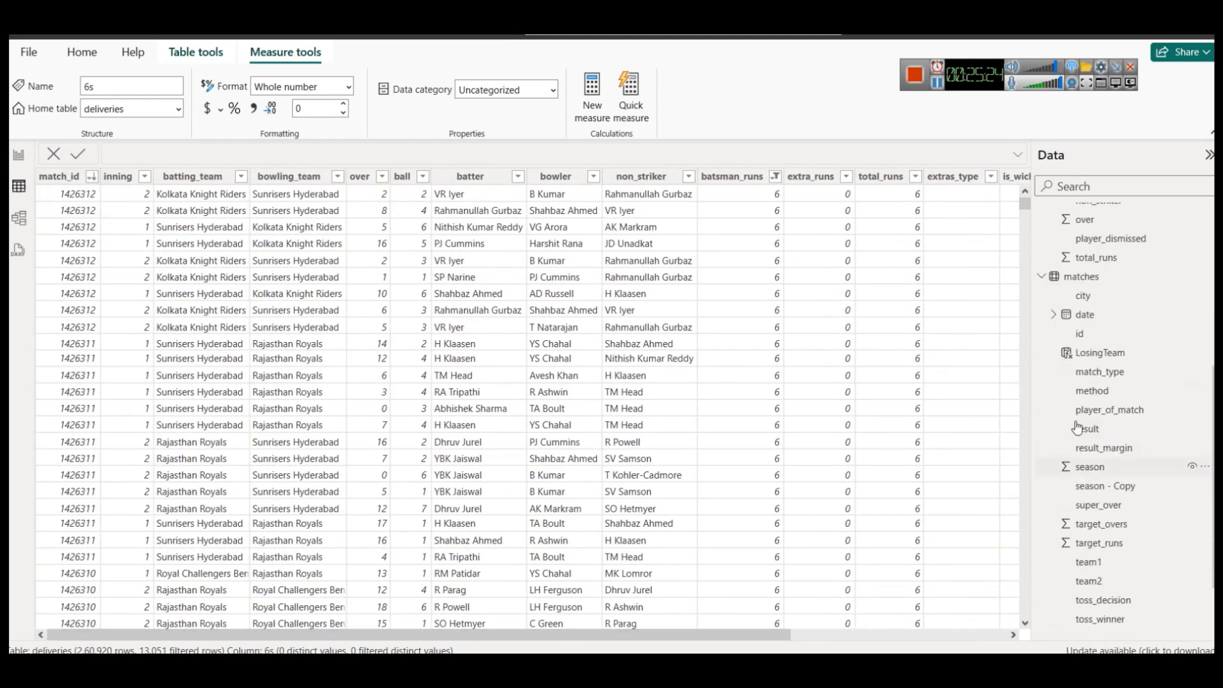
click(1083, 277)
click(813, 635)
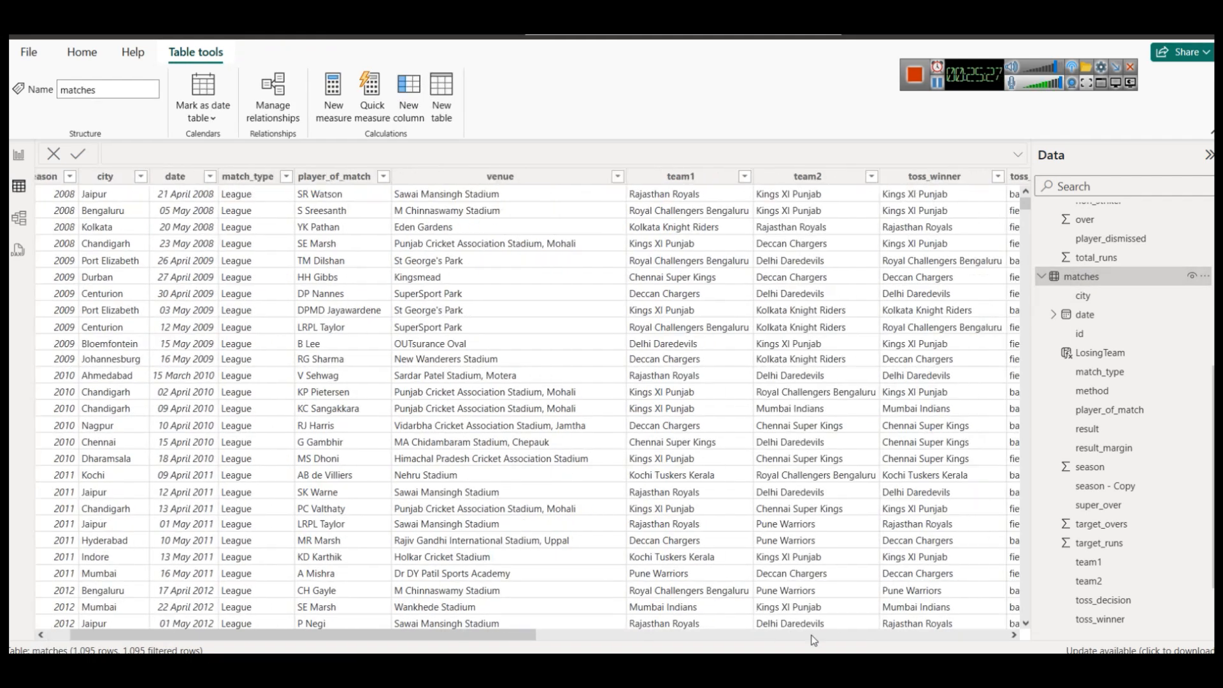
drag(813, 640, 858, 642)
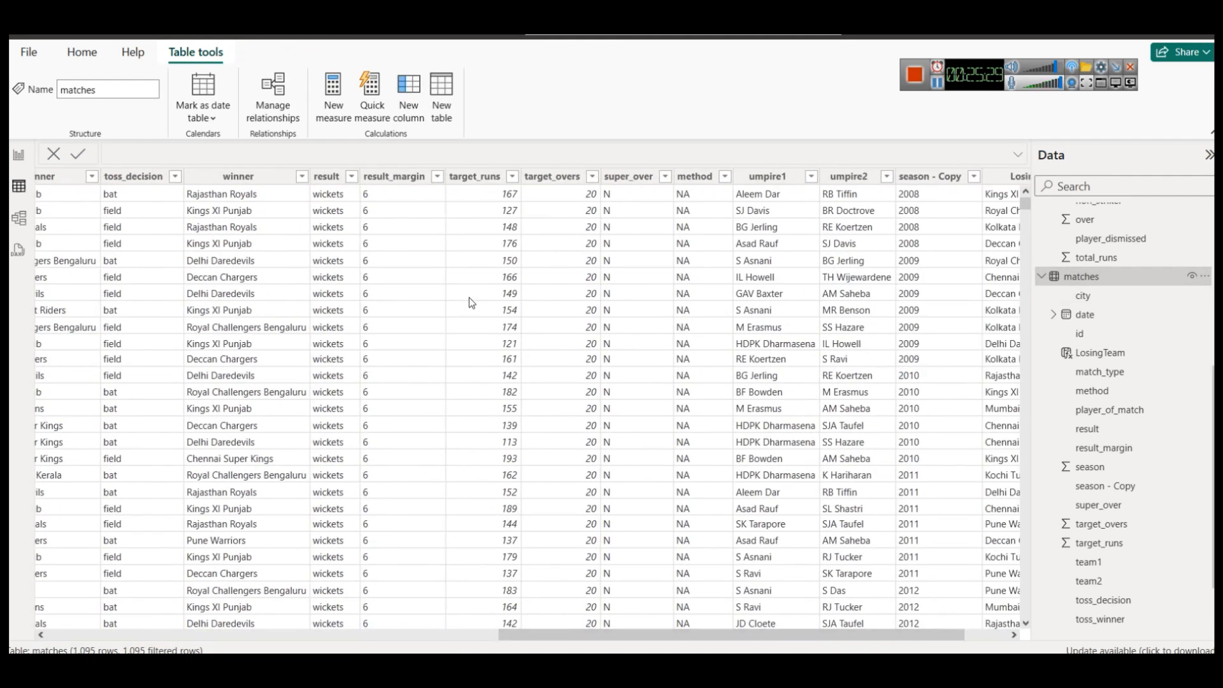
click(395, 181)
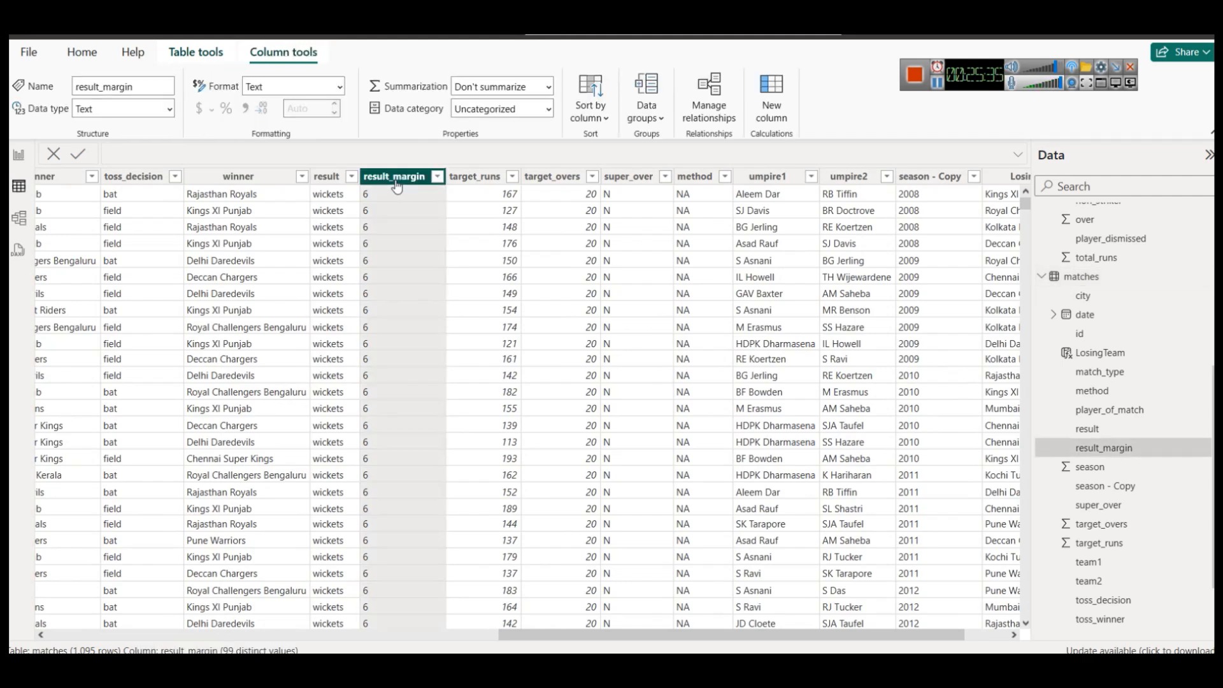
click(350, 176)
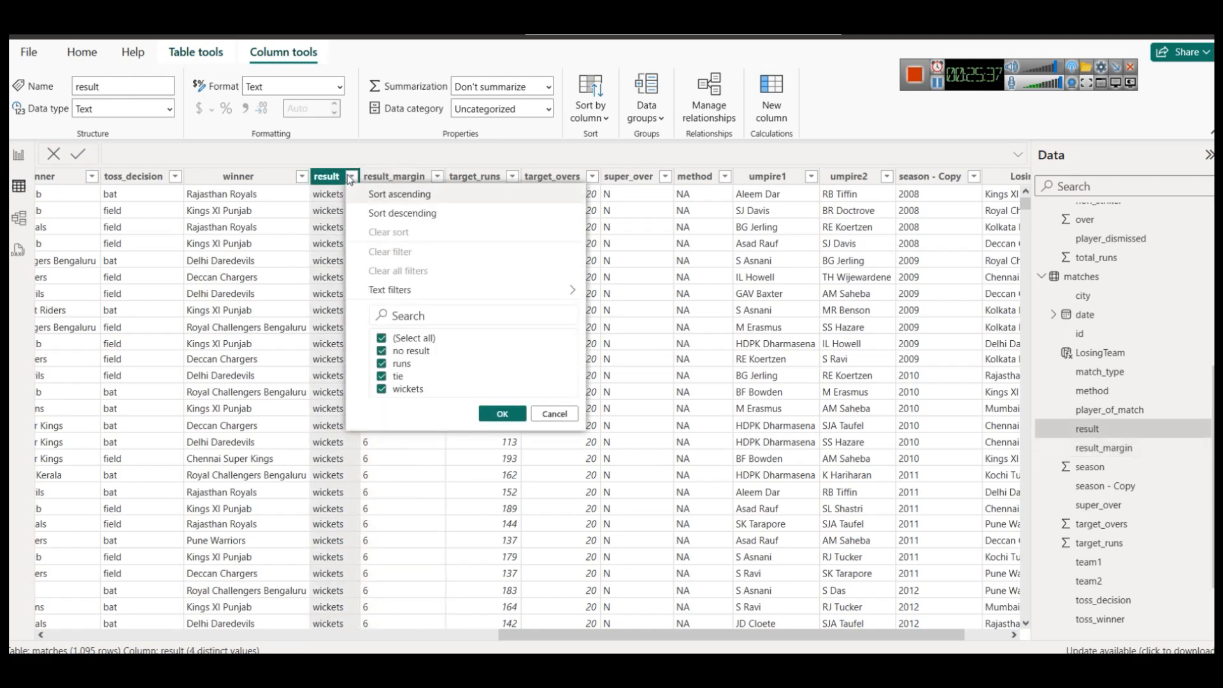
click(551, 414)
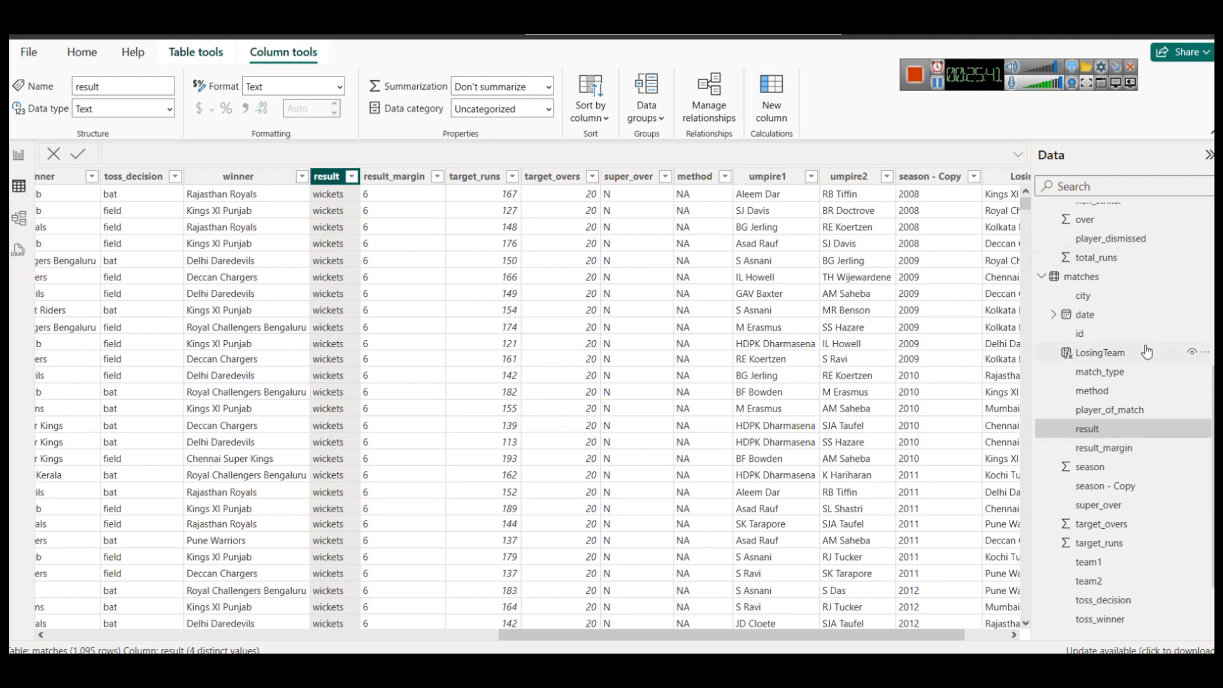
scroll(1174, 352, up, 5)
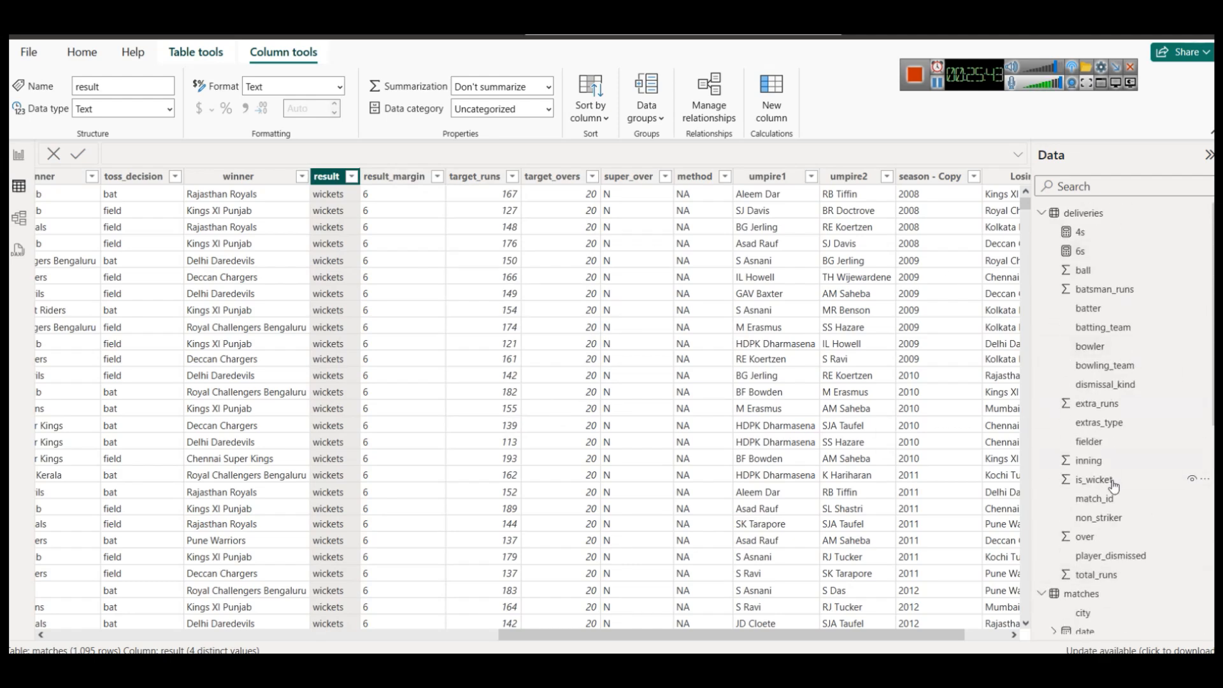
scroll(1118, 462, down, 4)
right_click(1081, 356)
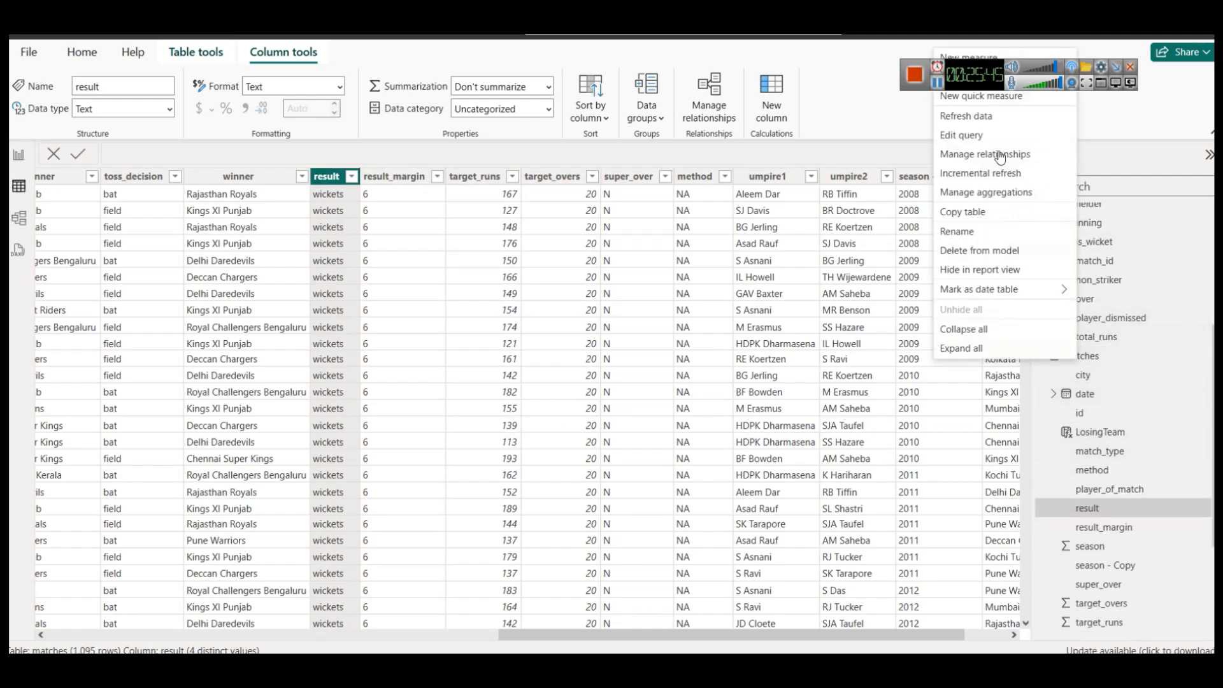
Start a new measure in the matches table named Avg Margin Runs.
drag(973, 76, 943, 30)
click(972, 58)
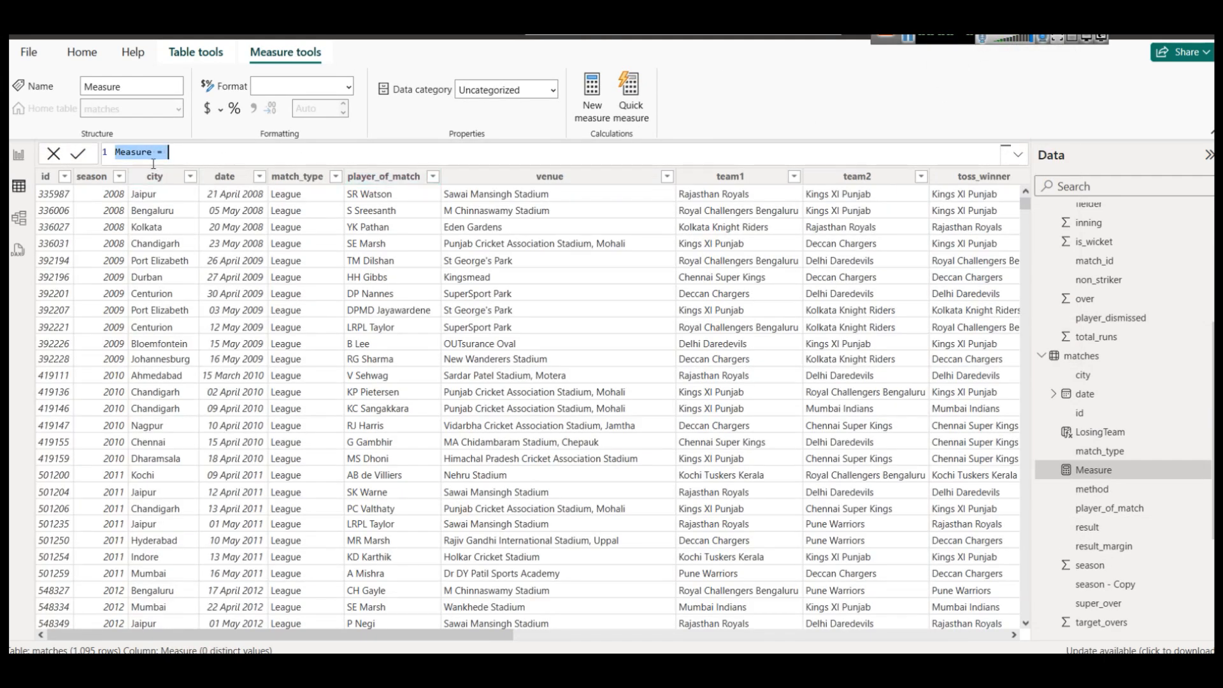
double_click(136, 151)
text(Avg Margin)
key(BackSpace)
text(Runs)
key(Right)
key(Right)
Begin the formula with CALCULATE(AVERAGE(matches[result_margin]), choosing the column from suggestions.
text(CALCULATE()
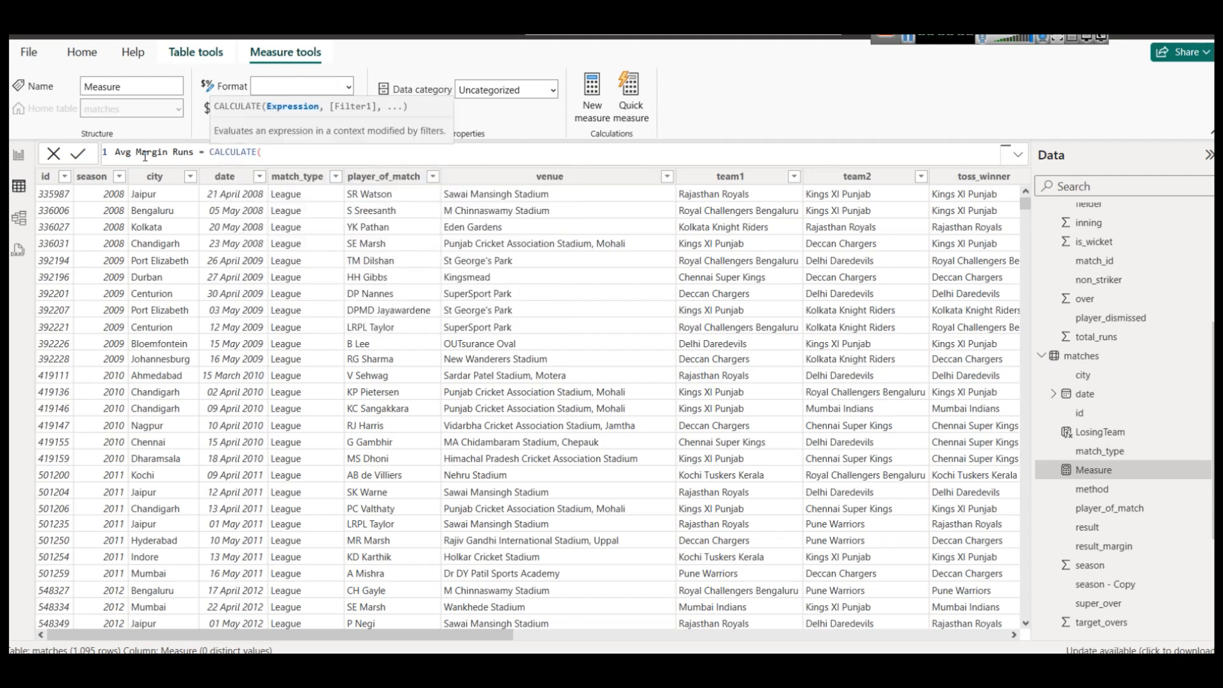
text(AVERAGE()
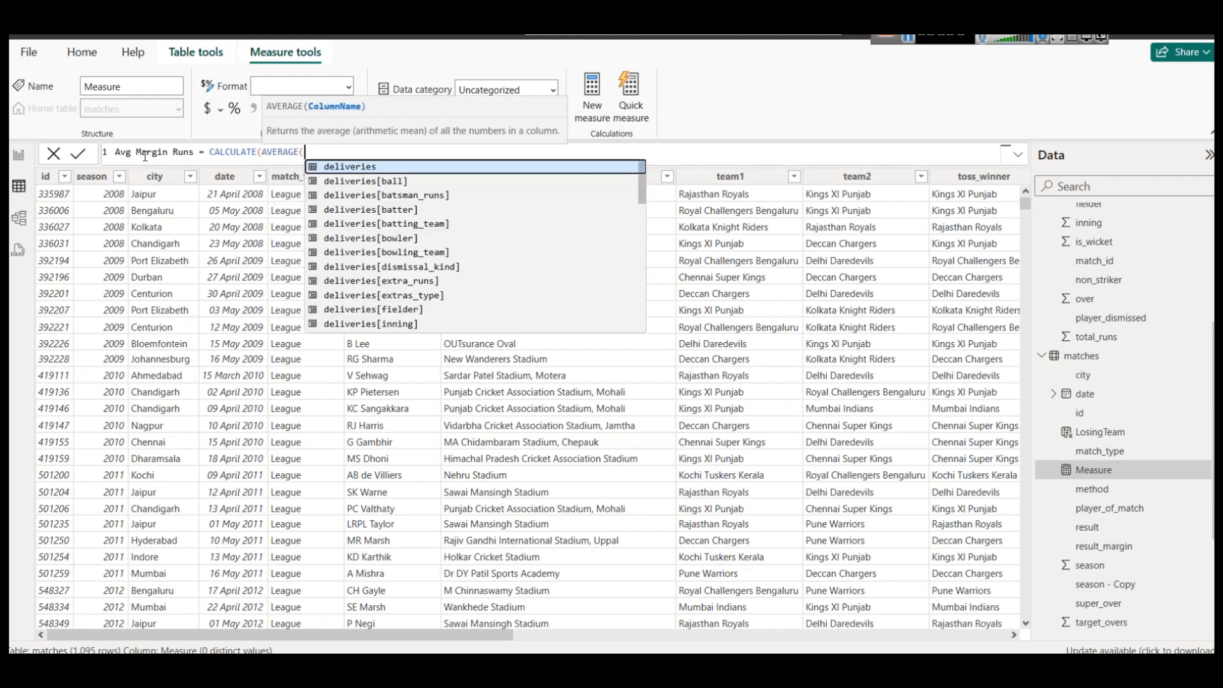
key(Down)
key(Down)
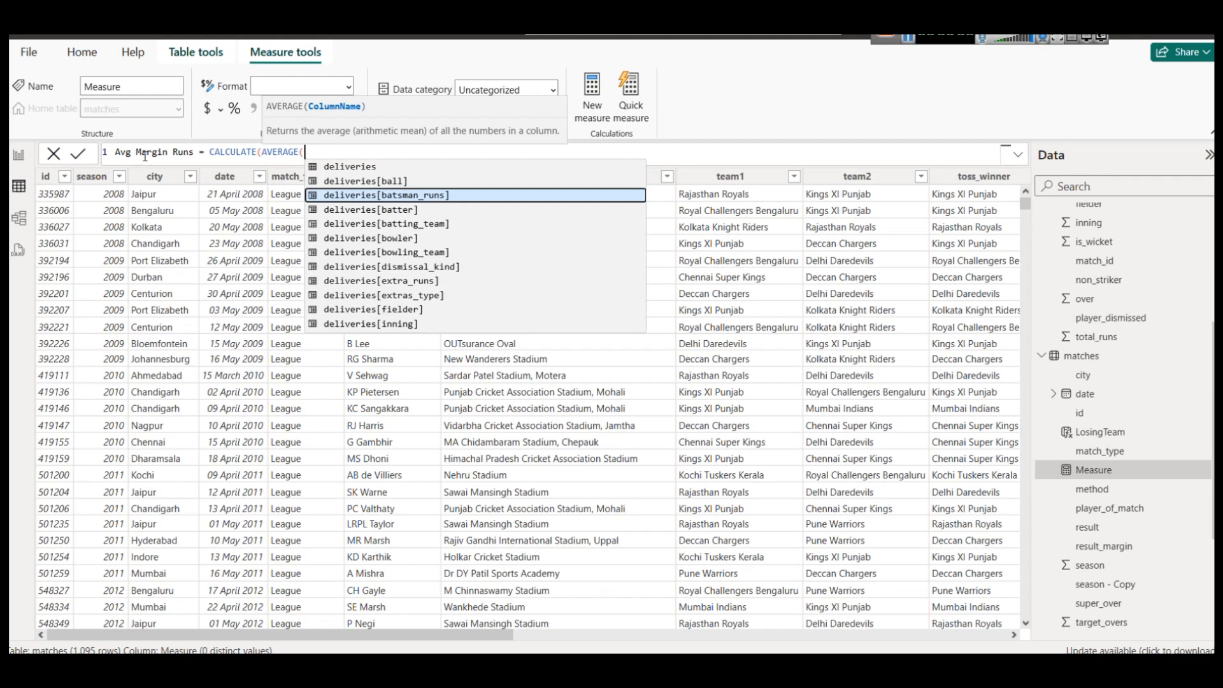
text(ma)
key(Down)
key(Down)
key(Down)
key(Down)
key(Down)
key(Down)
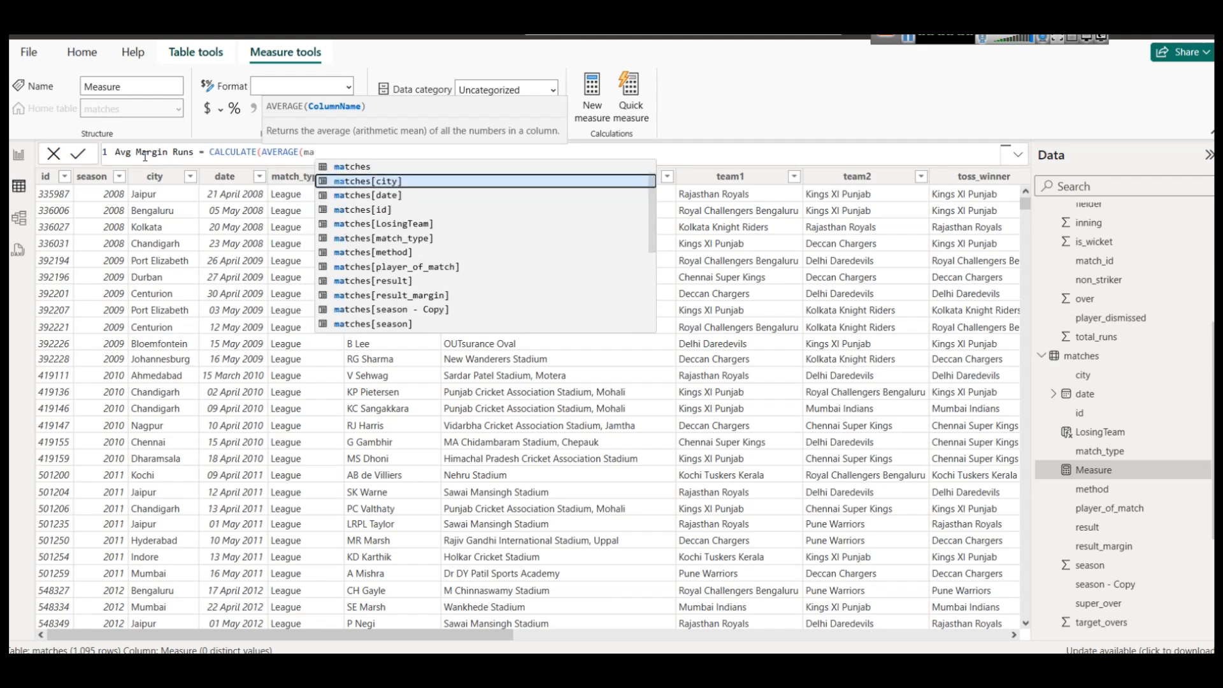
key(Down)
key(Down)
key(Down)
key(Down)
key(Down)
key(Down)
key(Down)
key(Down)
key(Down)
key(Down)
key(Down)
key(Down)
key(Down)
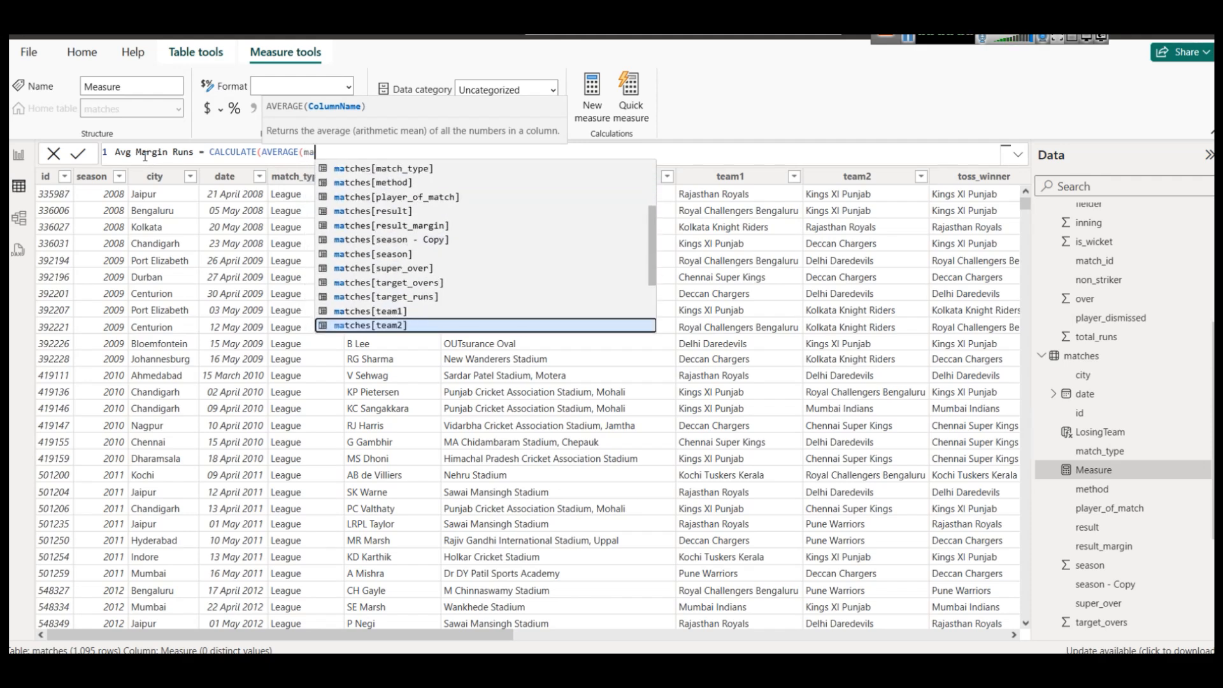
key(Down)
key(Down)
key(Down)
key(Down)
key(Down)
key(Up)
key(Up)
key(Up)
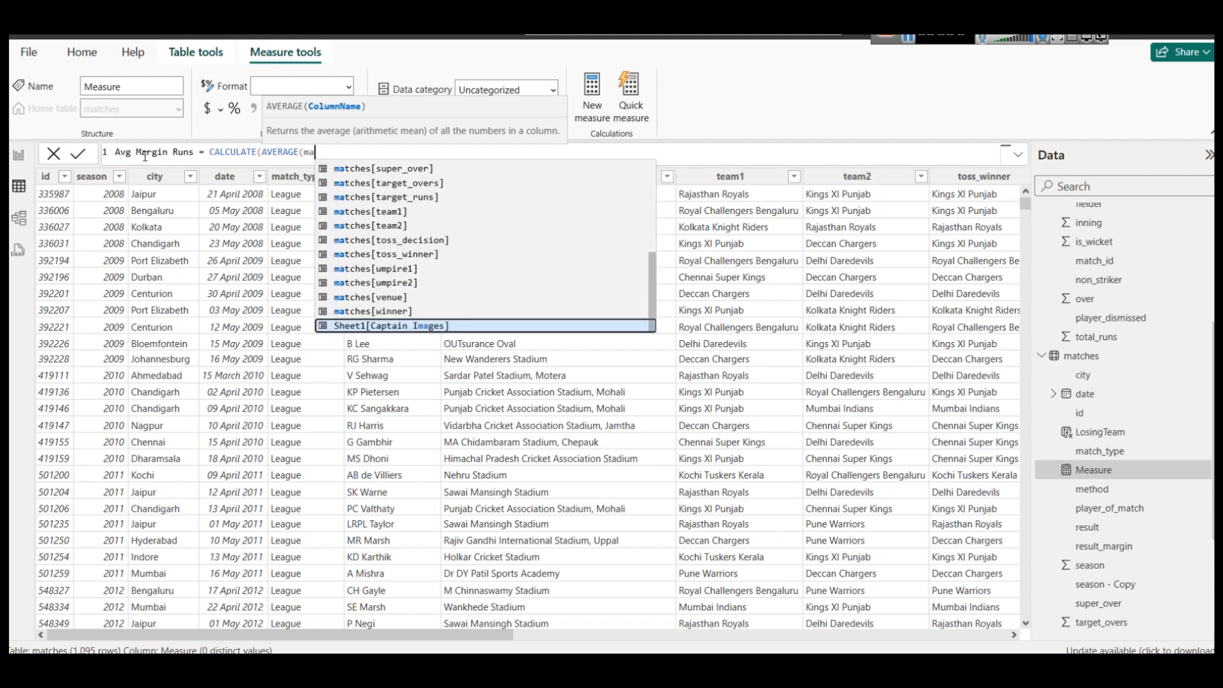
key(Up)
key(Up)
key(Up)
key(Up)
key(Up)
key(Up)
key(Up)
key(Up)
key(Up)
key(Up)
key(Up)
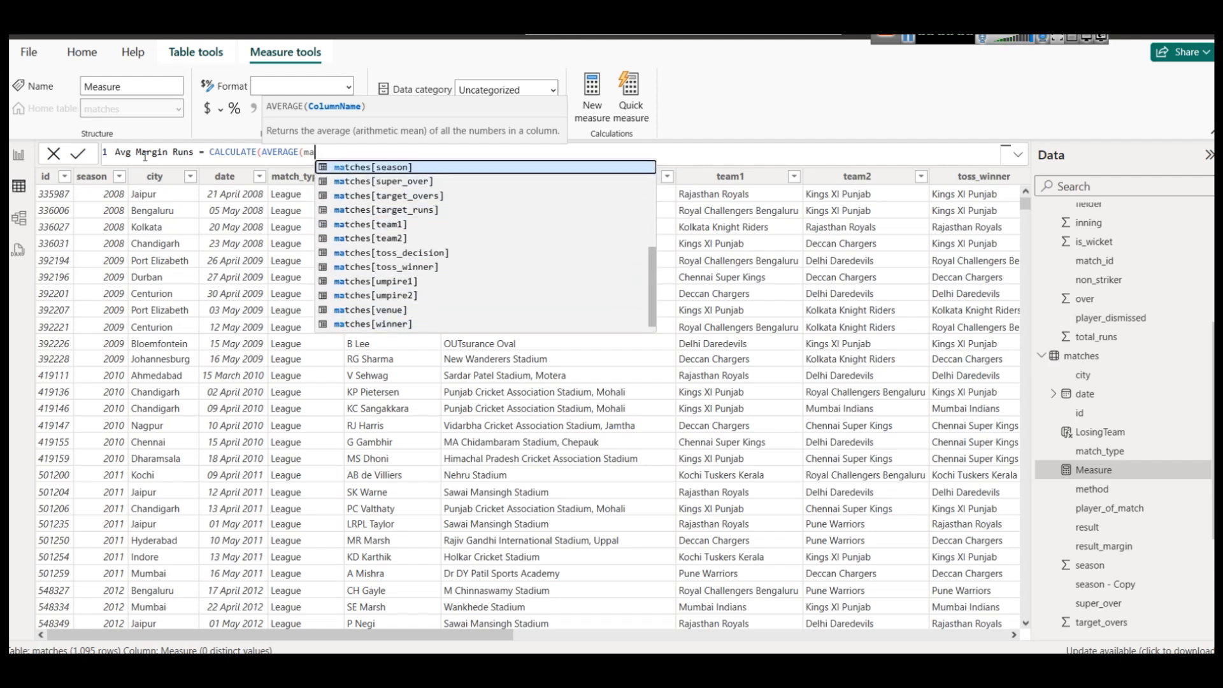
key(Up)
key(Tab)
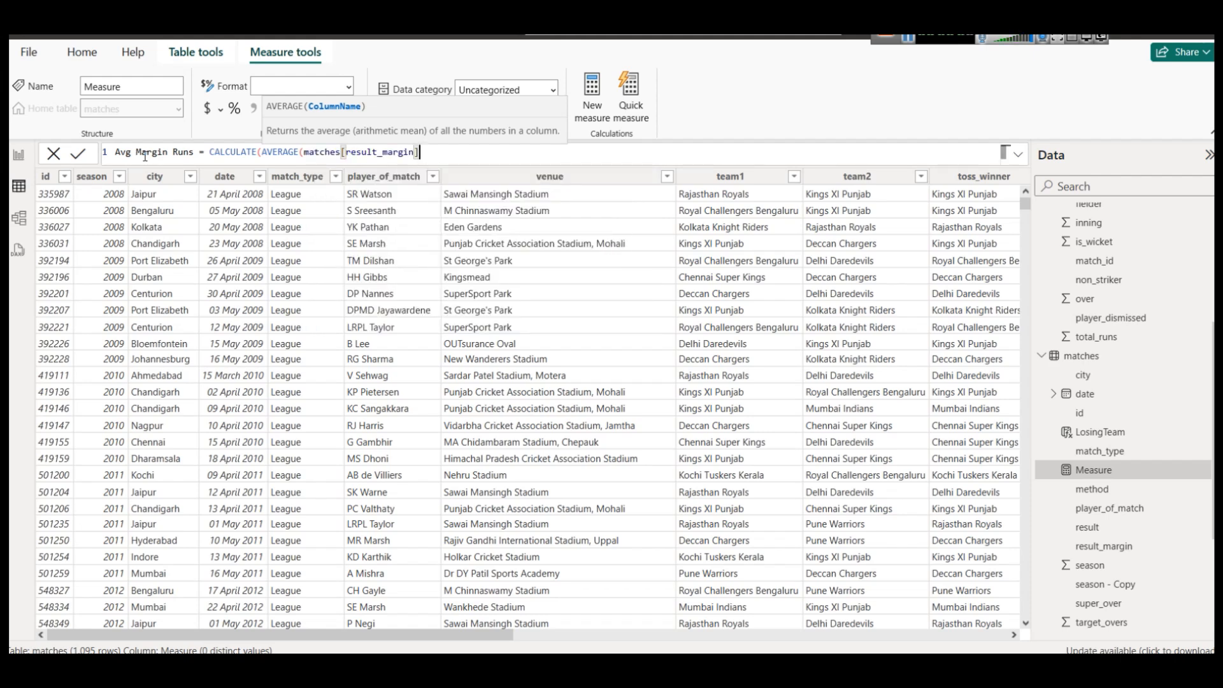
text(),)
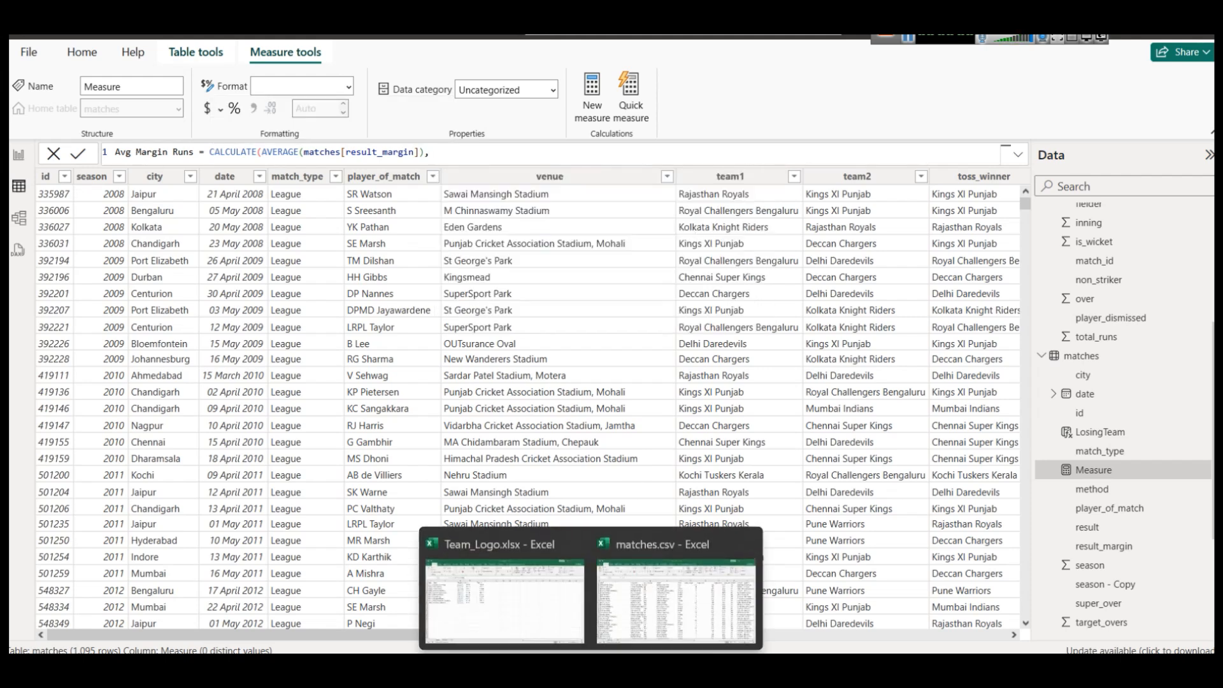
After checking the spreadsheet, add the filter matches[result] = "Runs" and commit the measure.
click(649, 611)
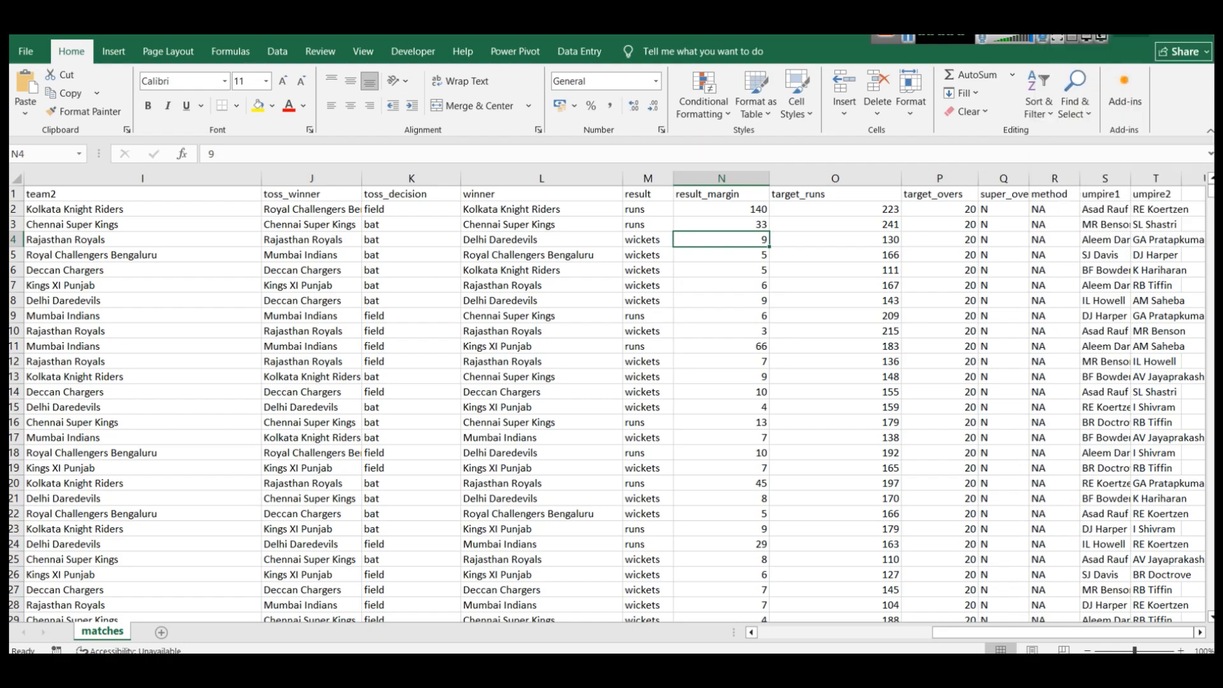
key(alt+Tab)
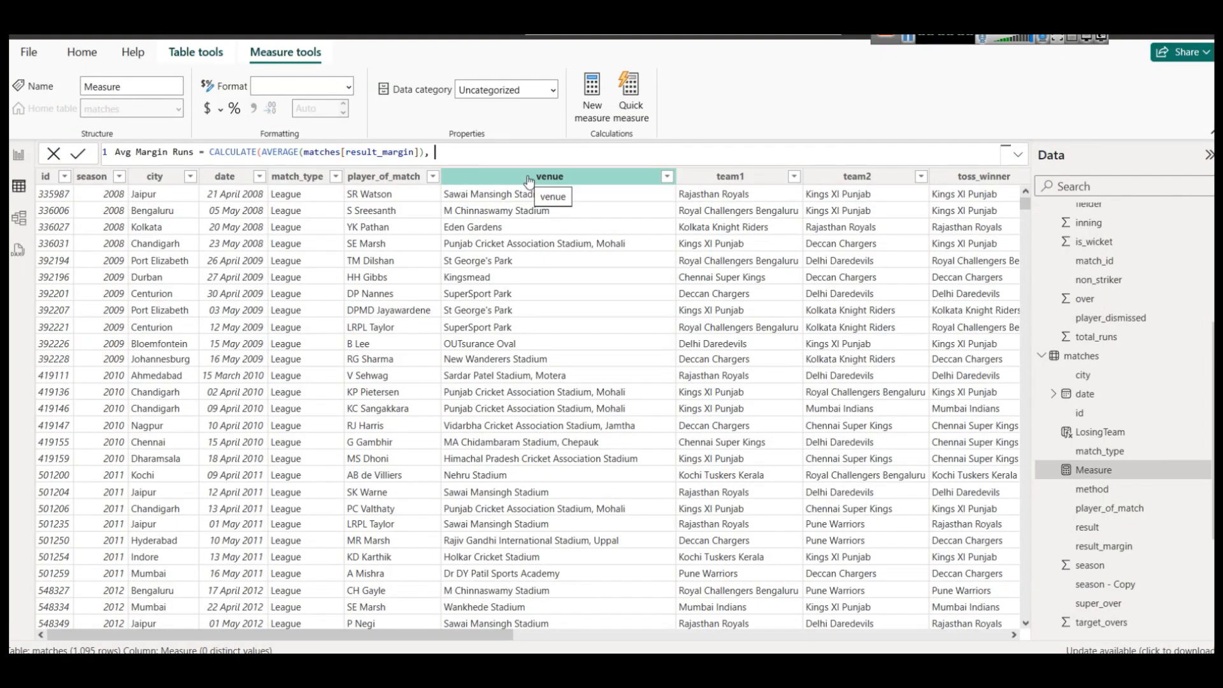
text(mat)
key(Down)
key(Down)
key(Down)
key(Down)
key(Down)
key(Down)
key(Down)
key(Down)
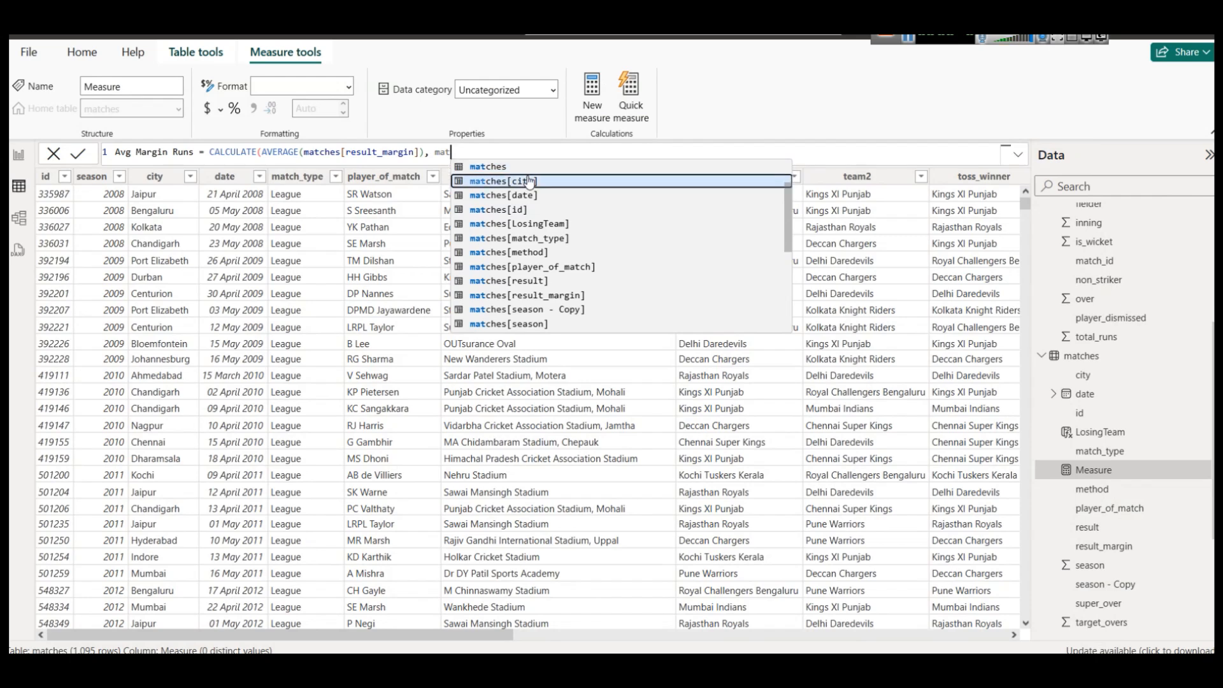
key(Tab)
text(= "Ru)
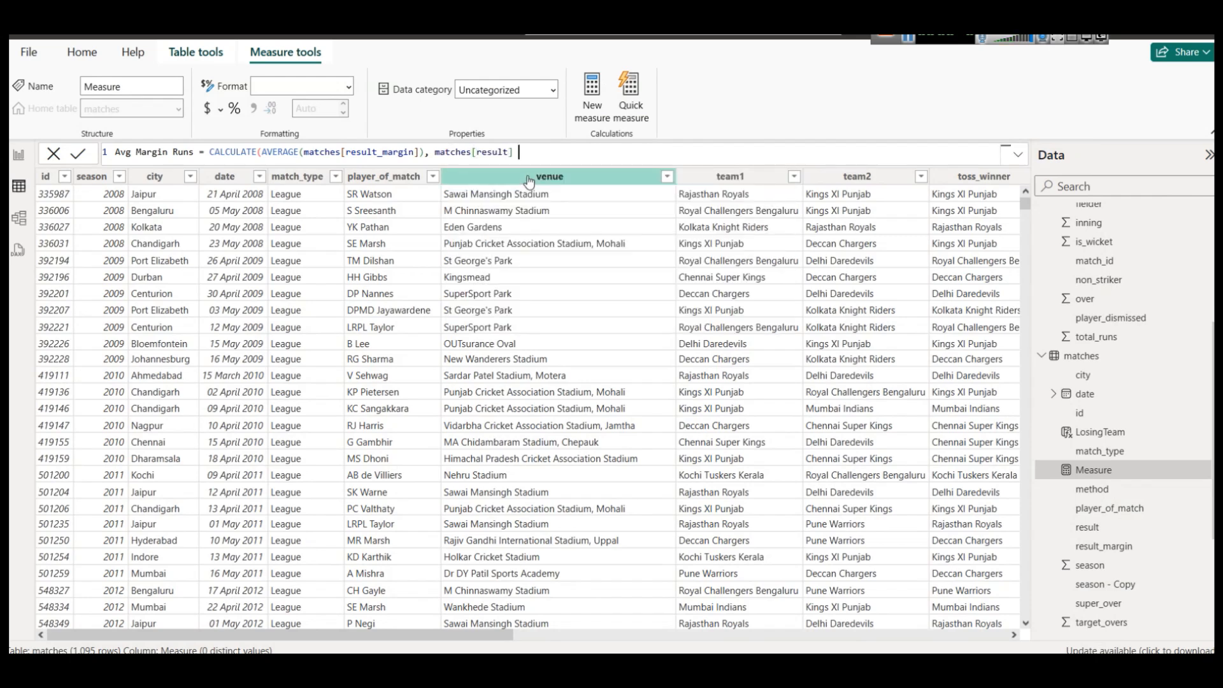
text(ns"))
click(78, 155)
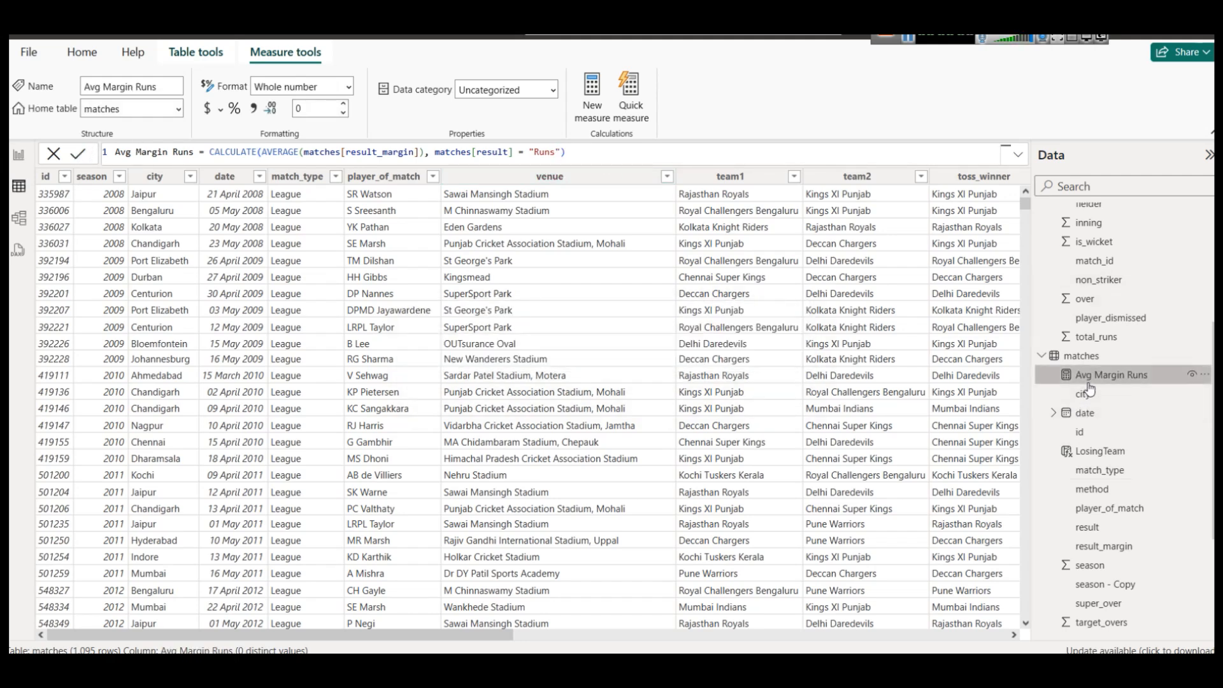
click(18, 155)
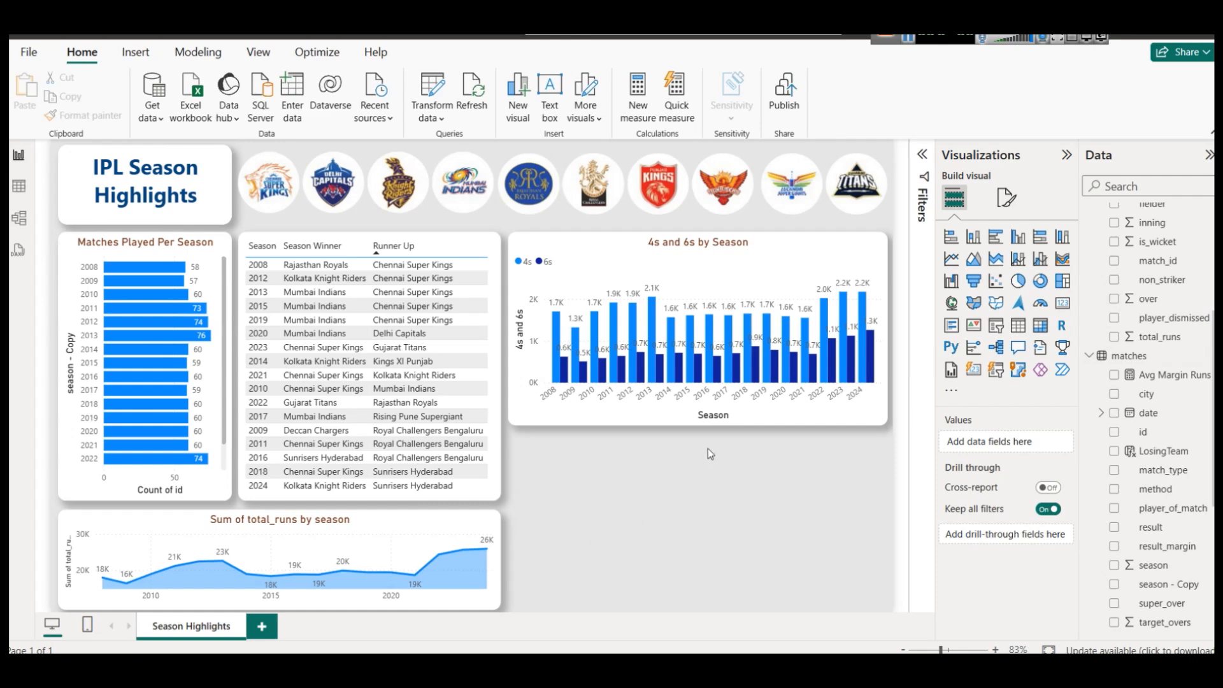
Add a card for Avg Margin Runs, see it fail because AVERAGE can't handle text margins, then select the measure.
click(1062, 303)
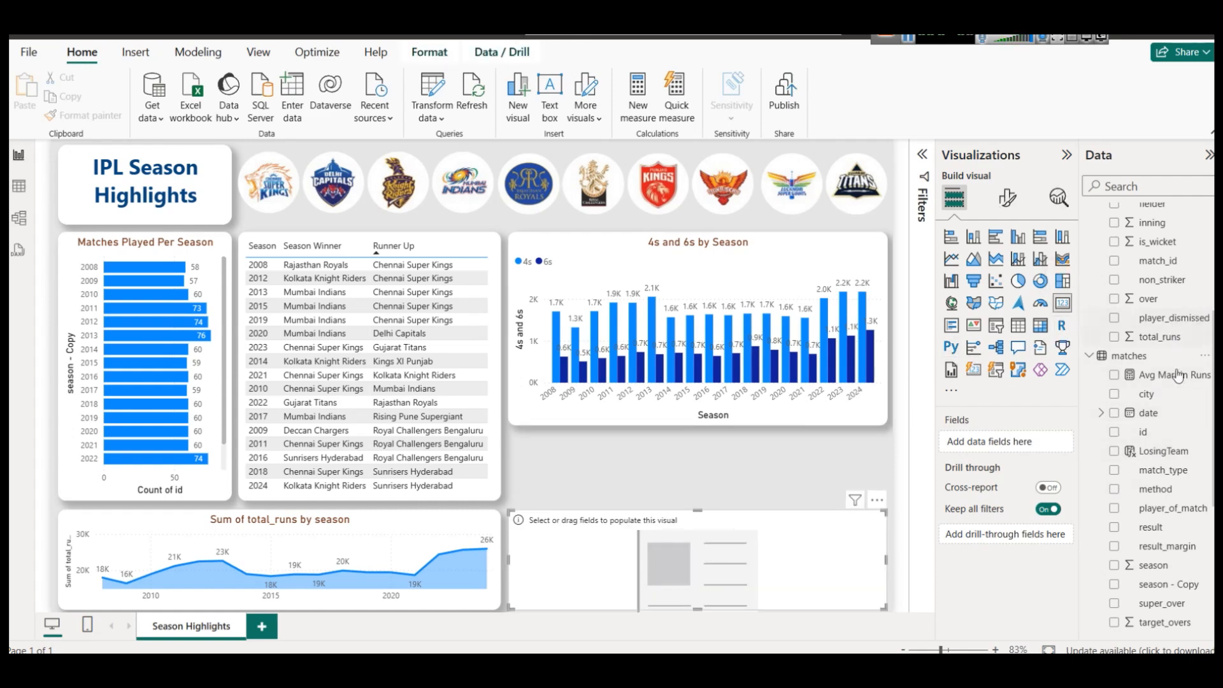
drag(1177, 381, 542, 560)
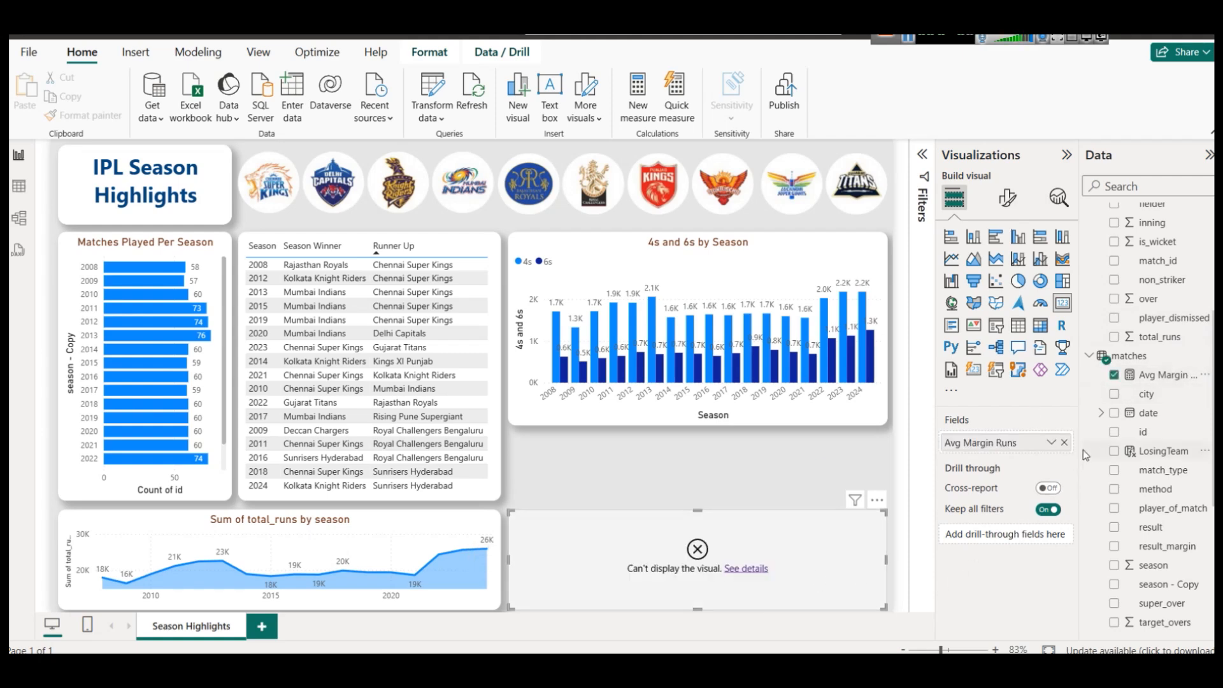
click(749, 569)
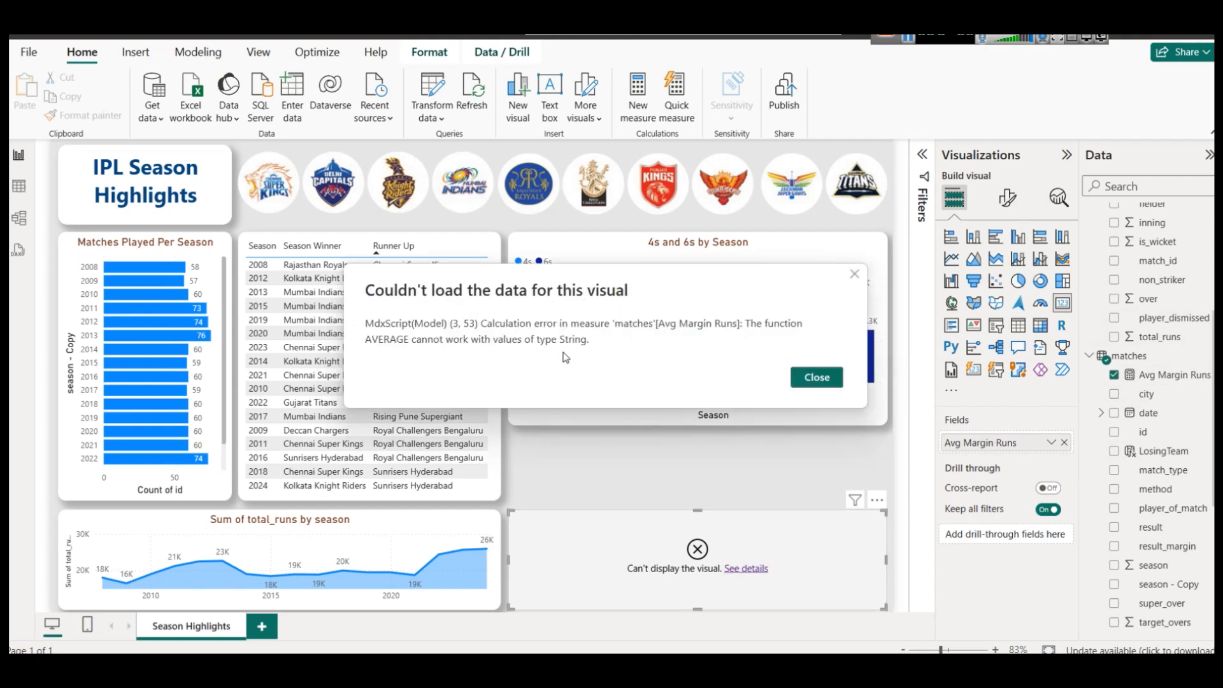
click(822, 376)
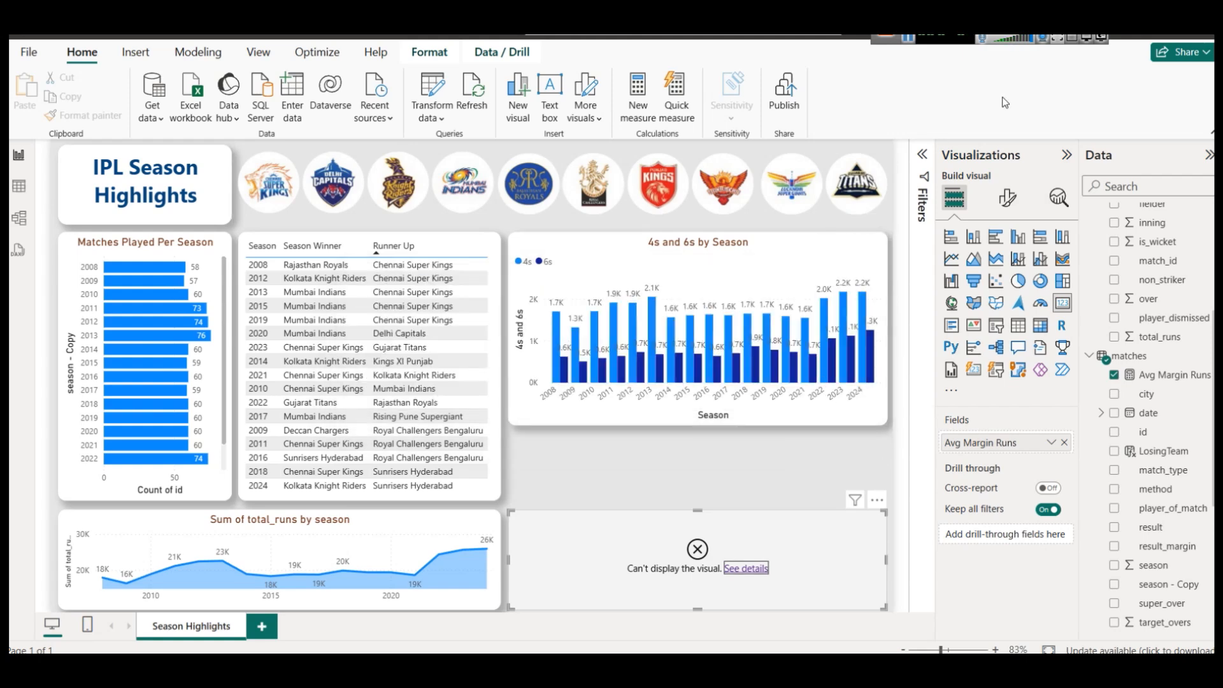
click(1141, 374)
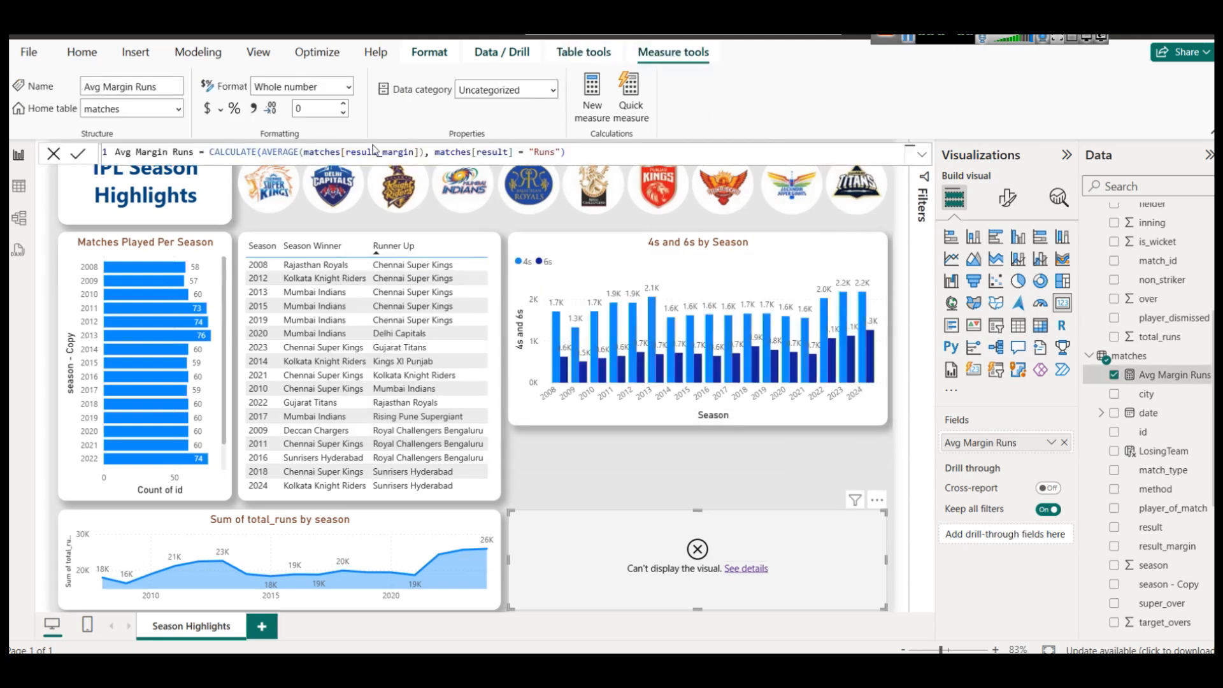
Inspect the result_margin column in Table view and confirm its data type is Text.
click(19, 186)
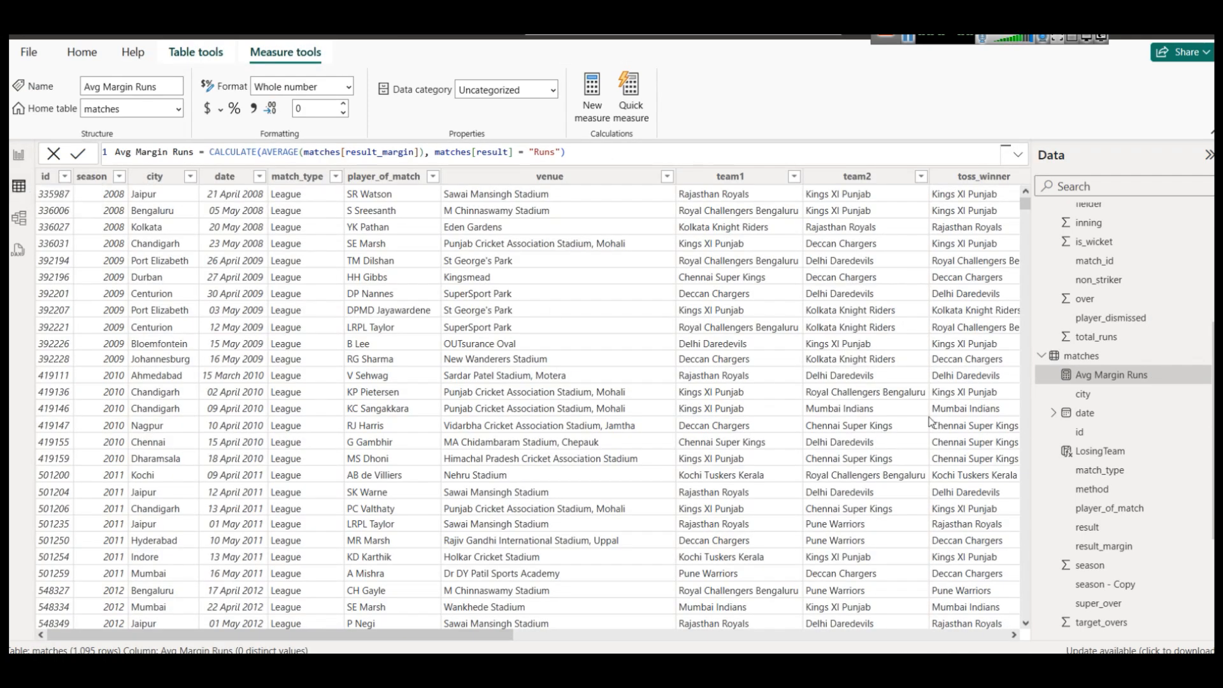
scroll(1155, 492, down, 3)
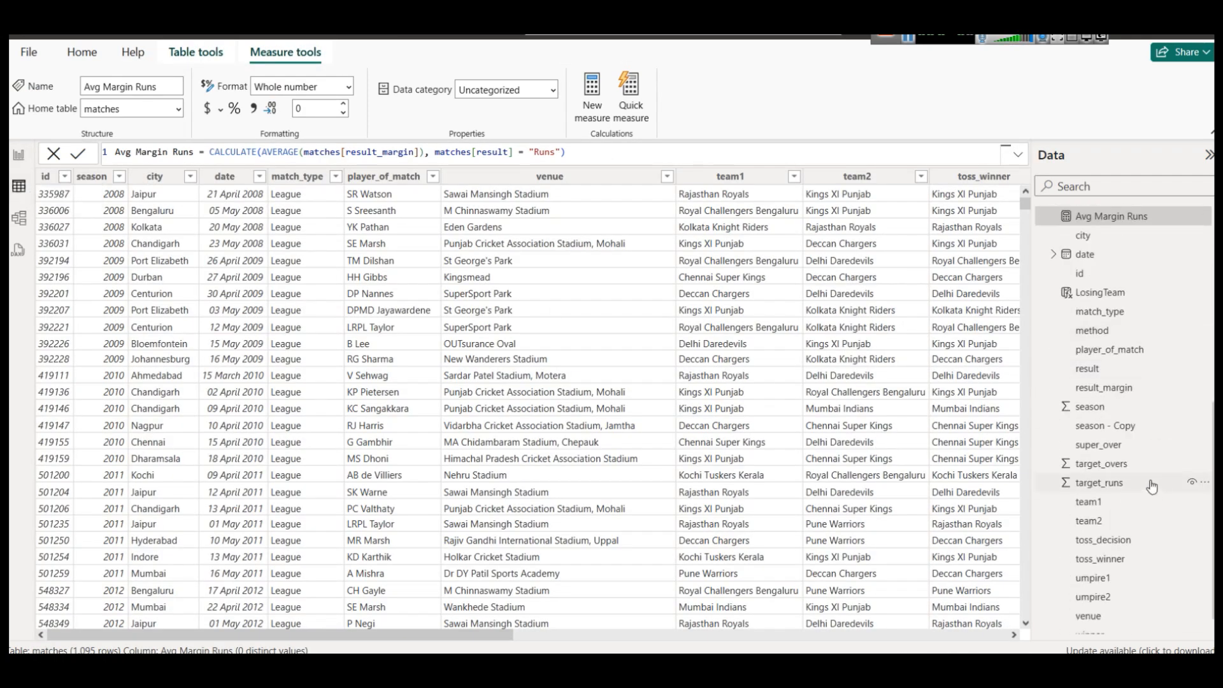
scroll(1152, 487, down, 1)
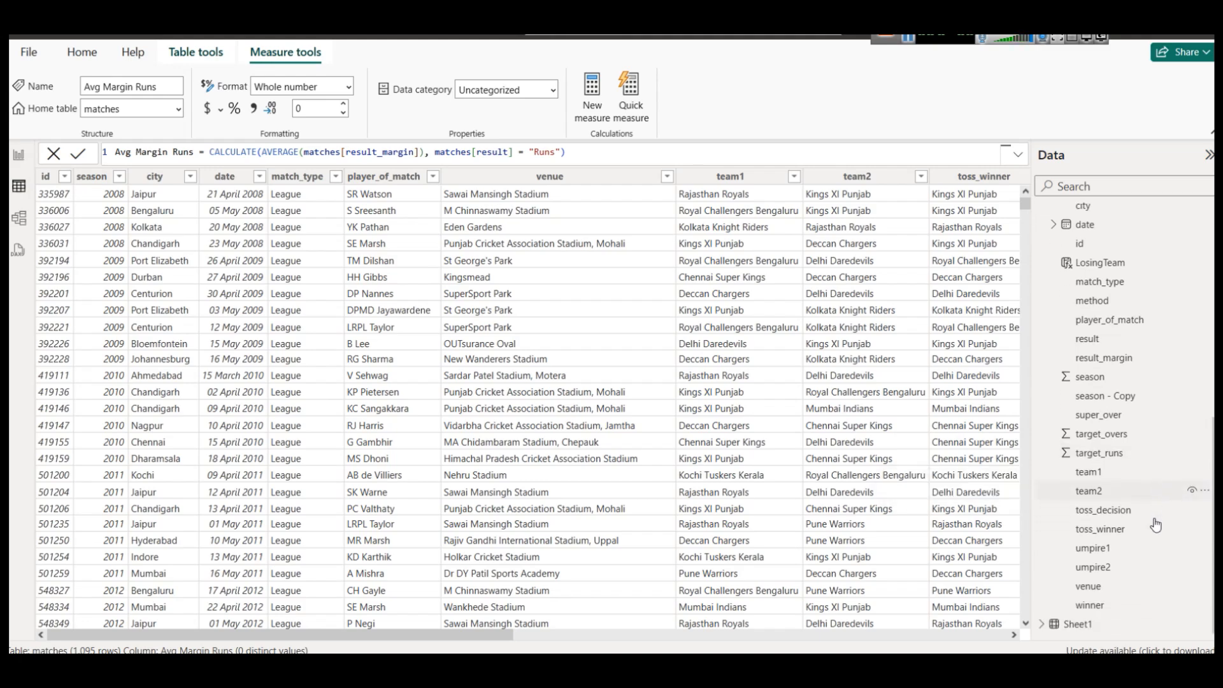
click(1104, 358)
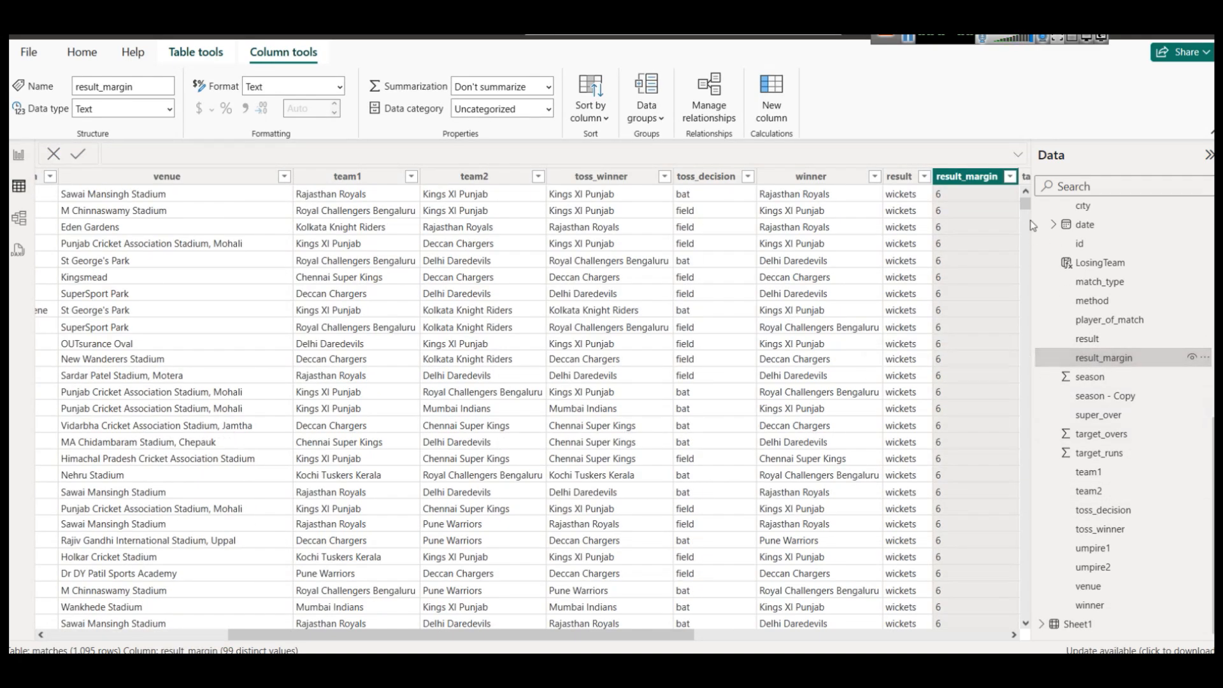
drag(1026, 207, 1040, 631)
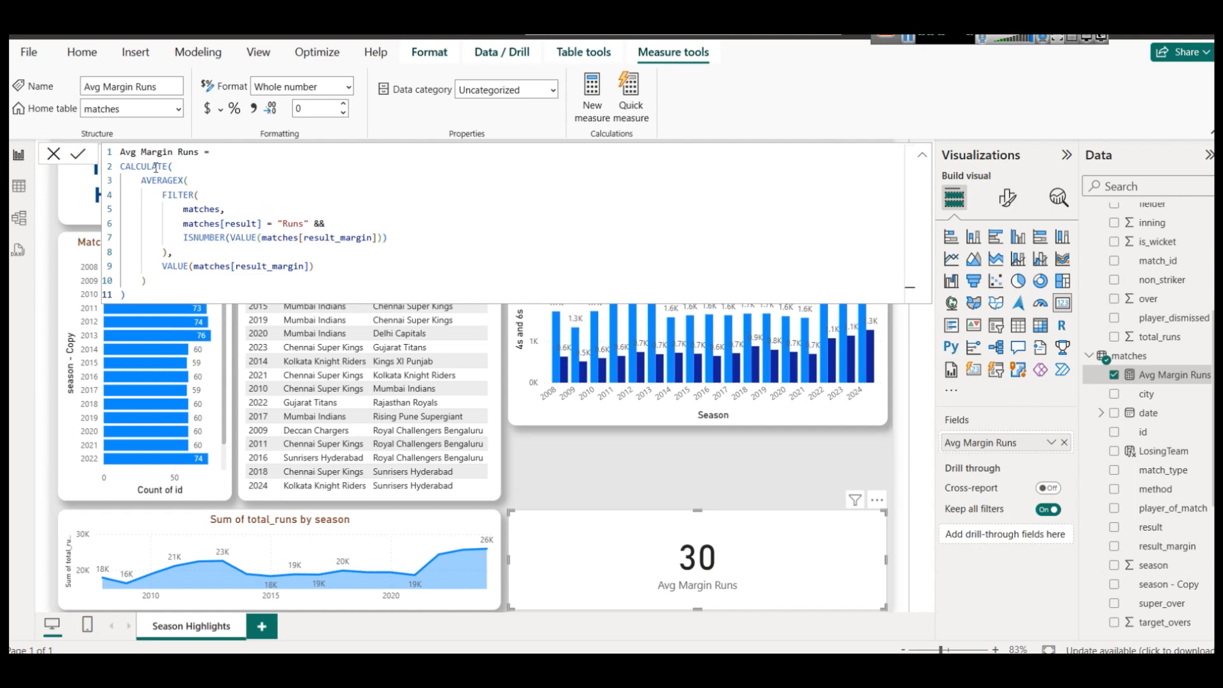
click(175, 167)
click(194, 182)
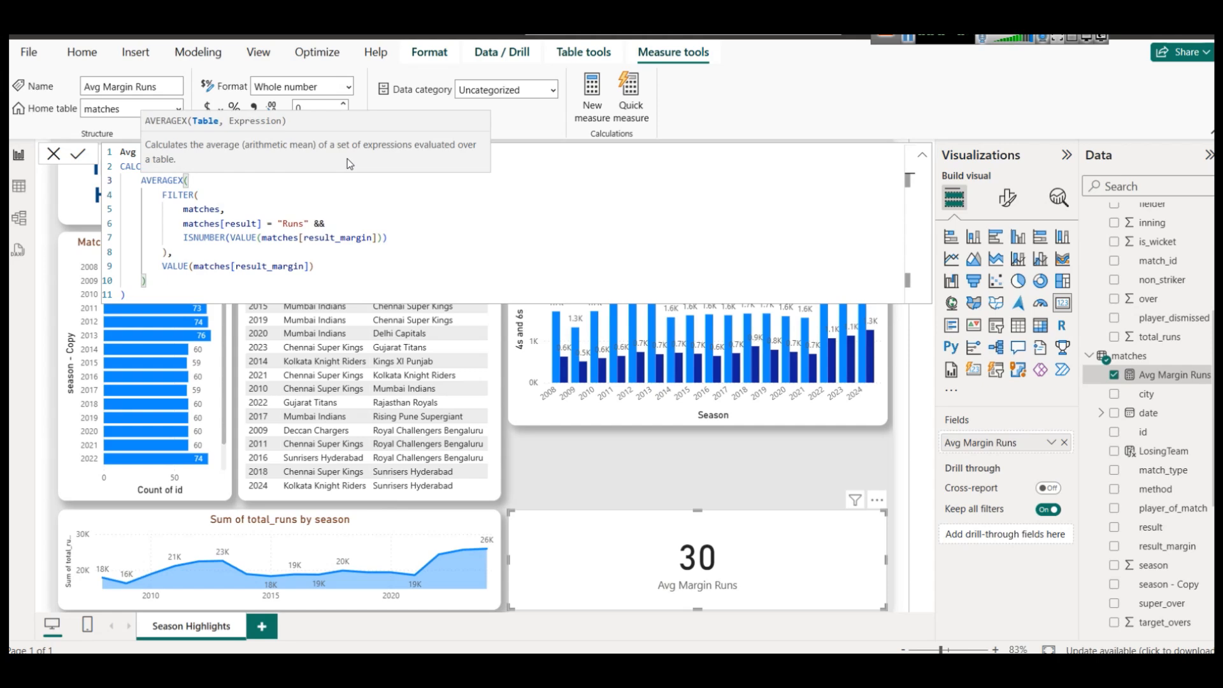
click(225, 195)
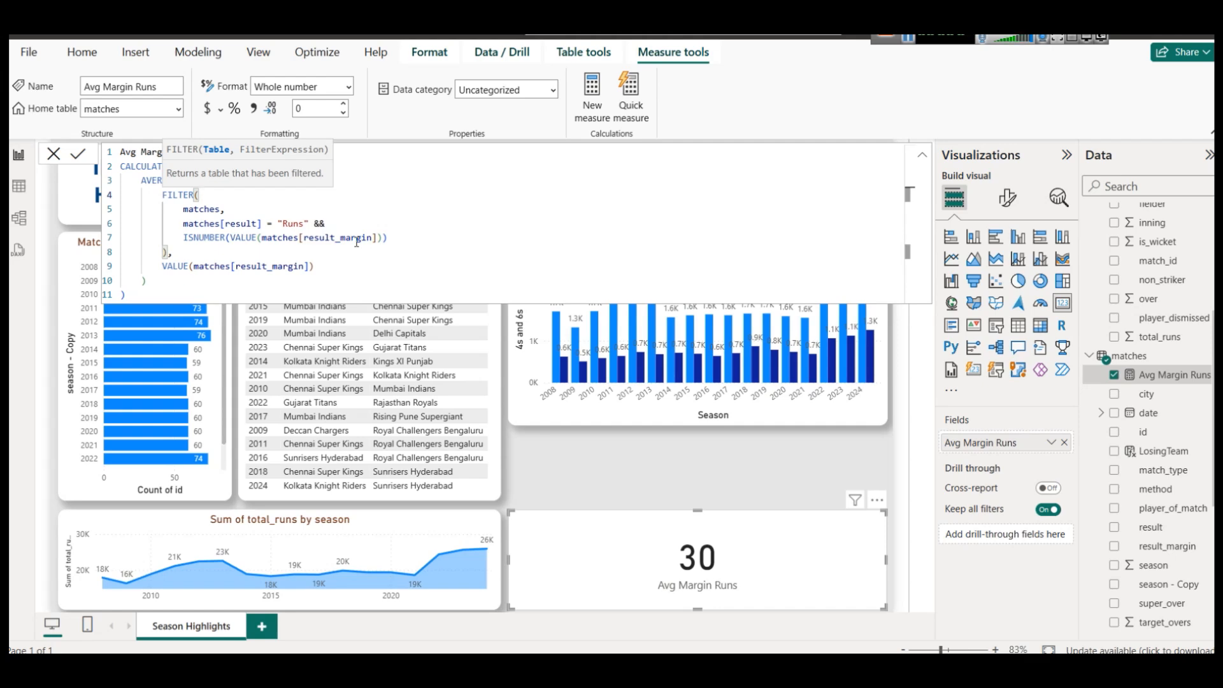
click(261, 239)
key(BackSpace)
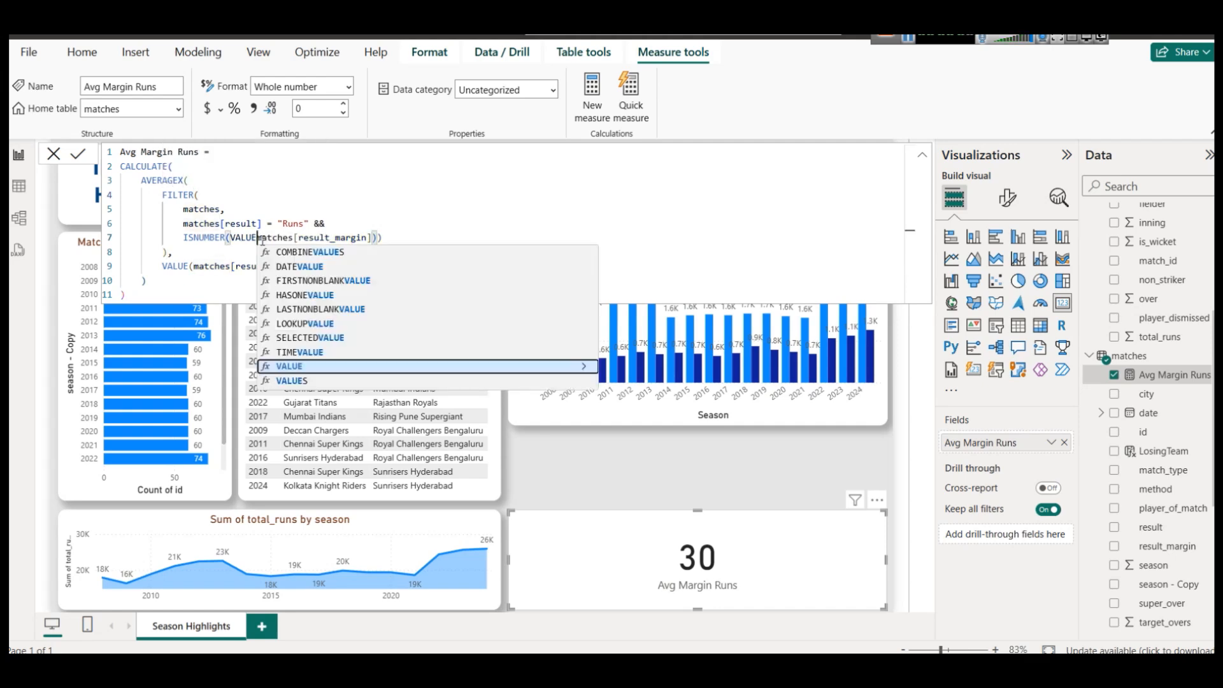
text(()
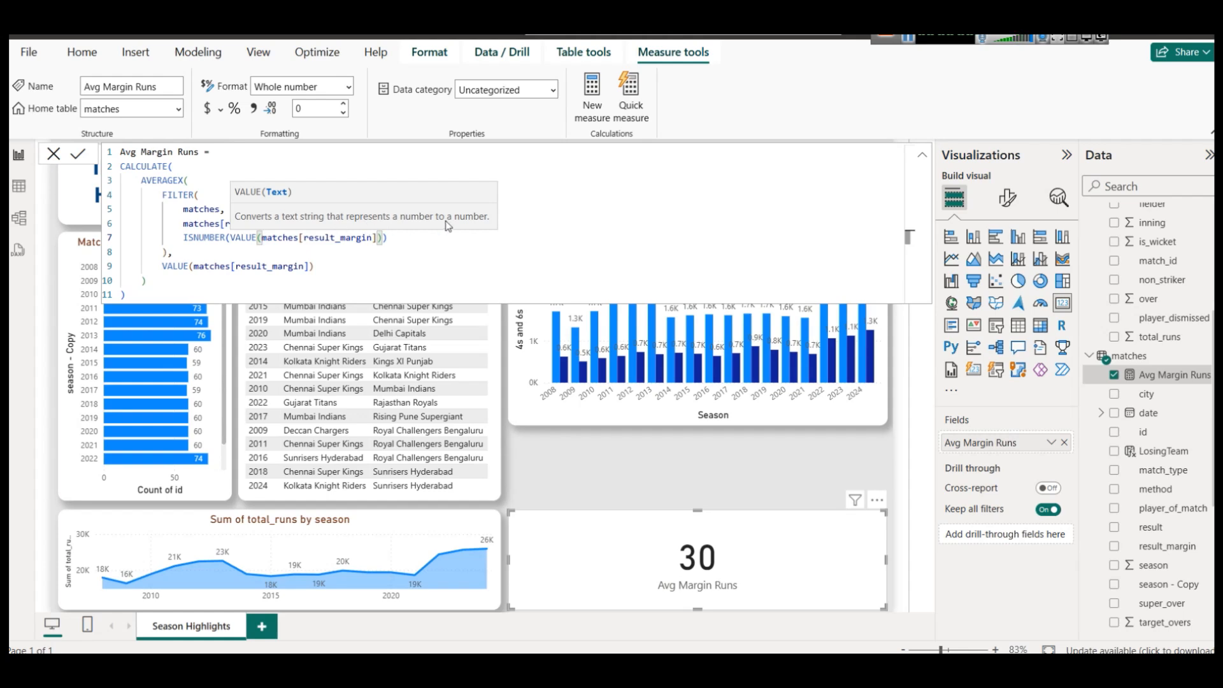
key(Down)
click(393, 236)
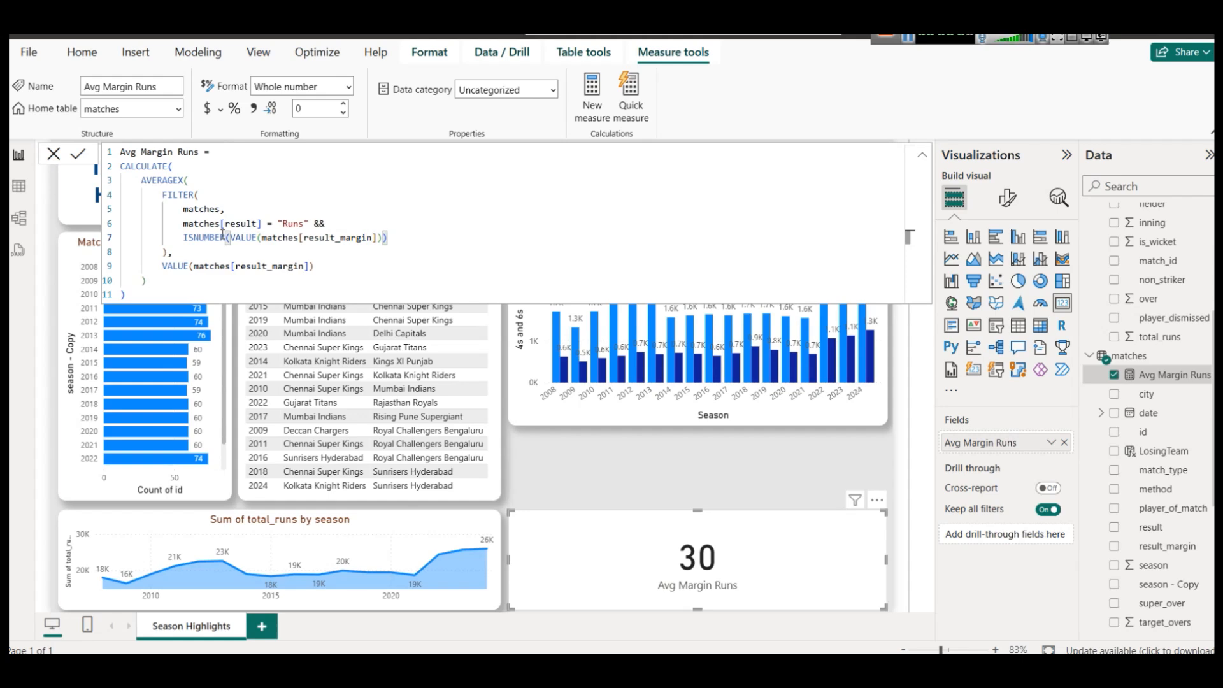
mouse_move(608, 669)
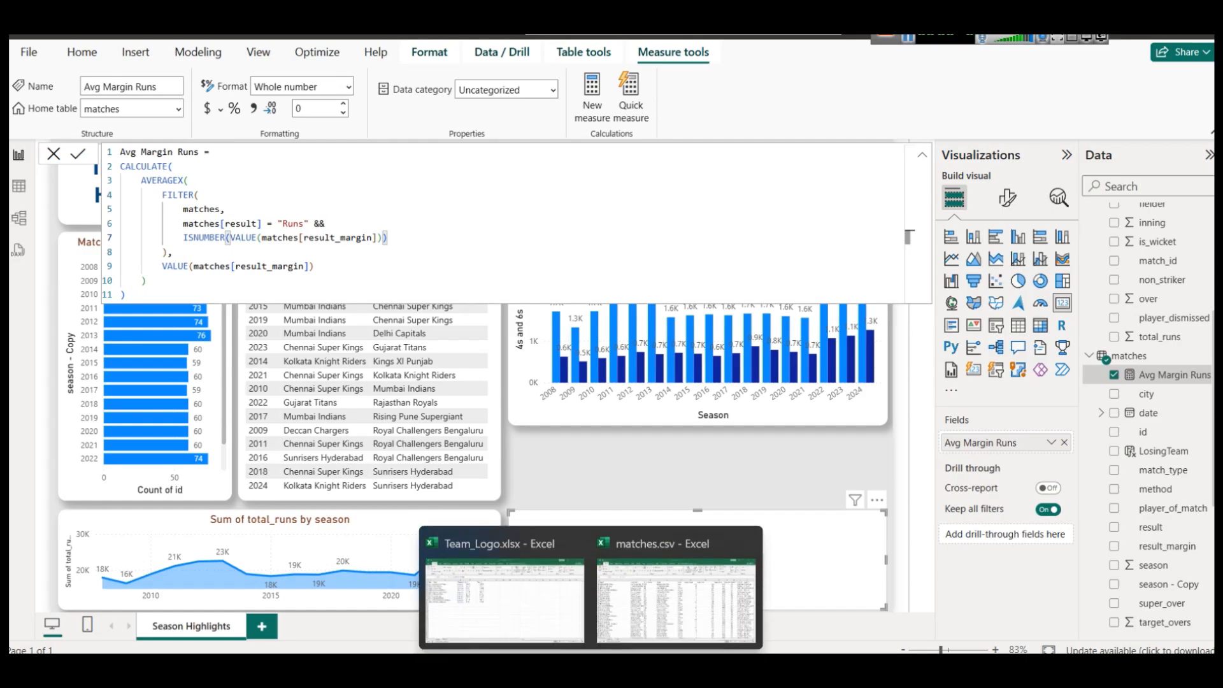
click(672, 585)
scroll(757, 373, down, 20)
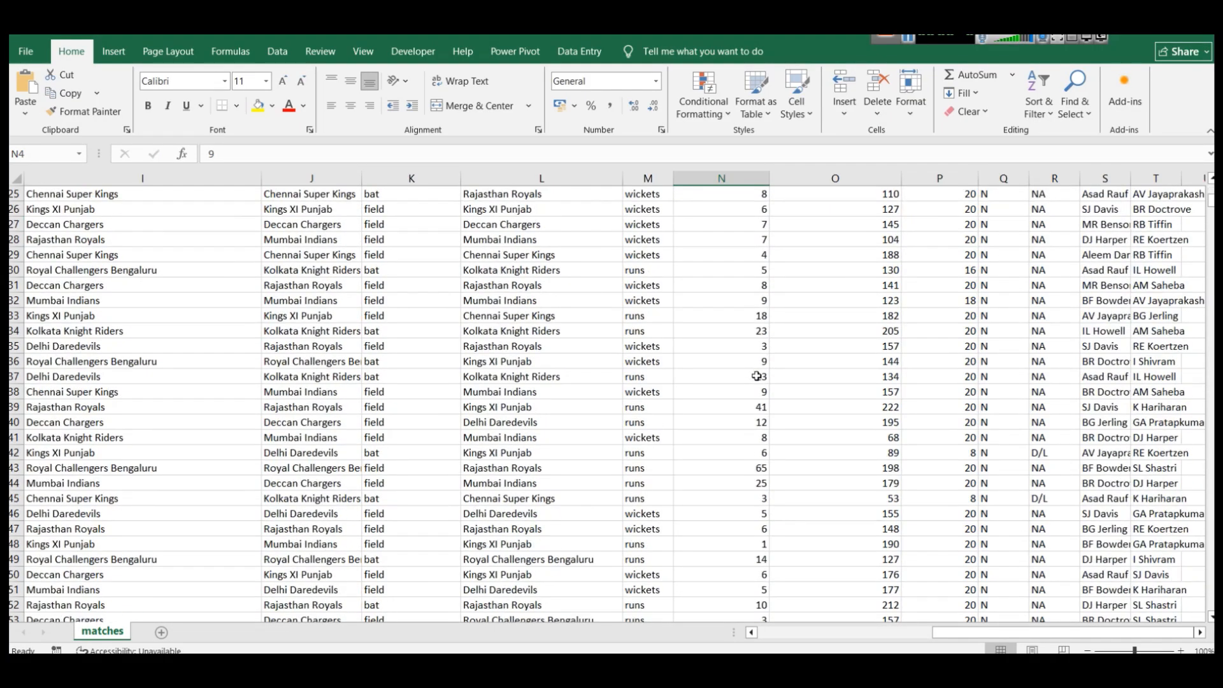
scroll(757, 377, up, 3)
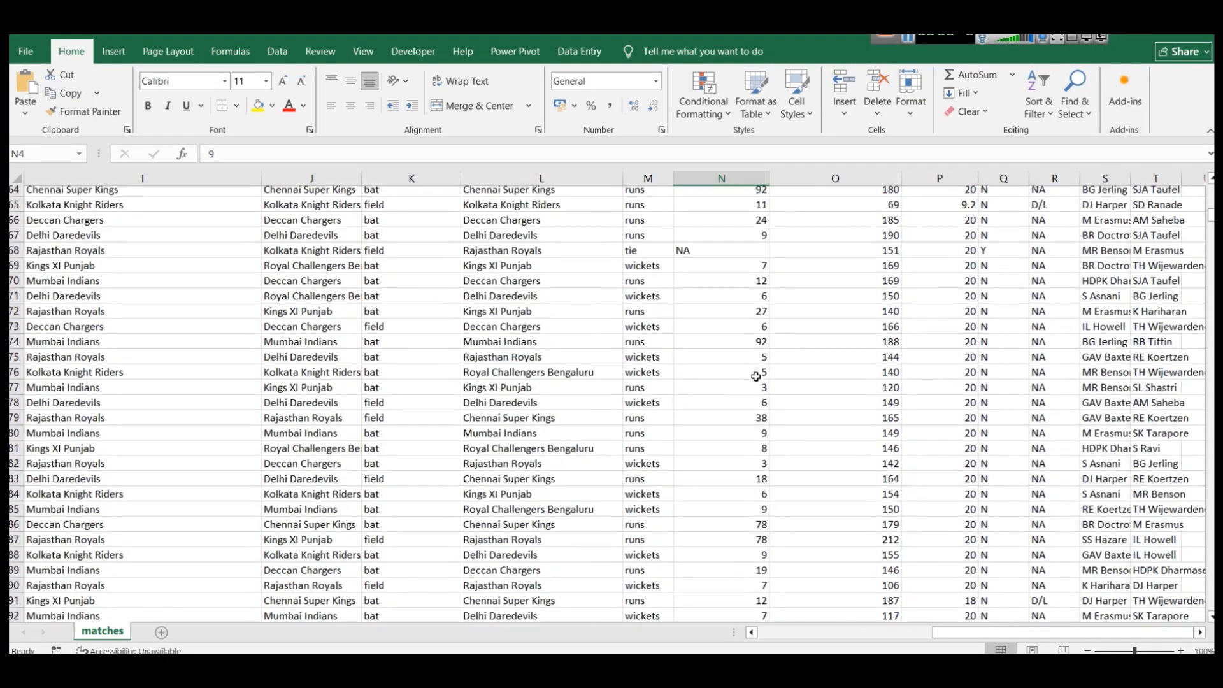
click(711, 253)
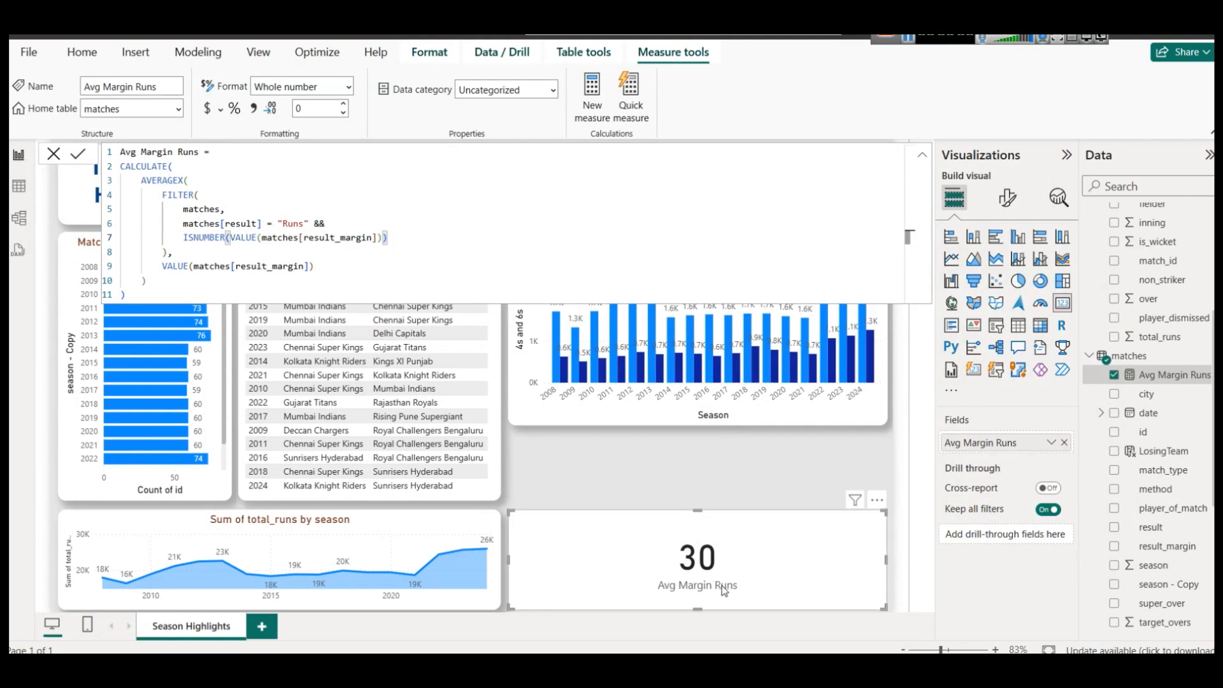
key(ctrl+a)
key(ctrl+c)
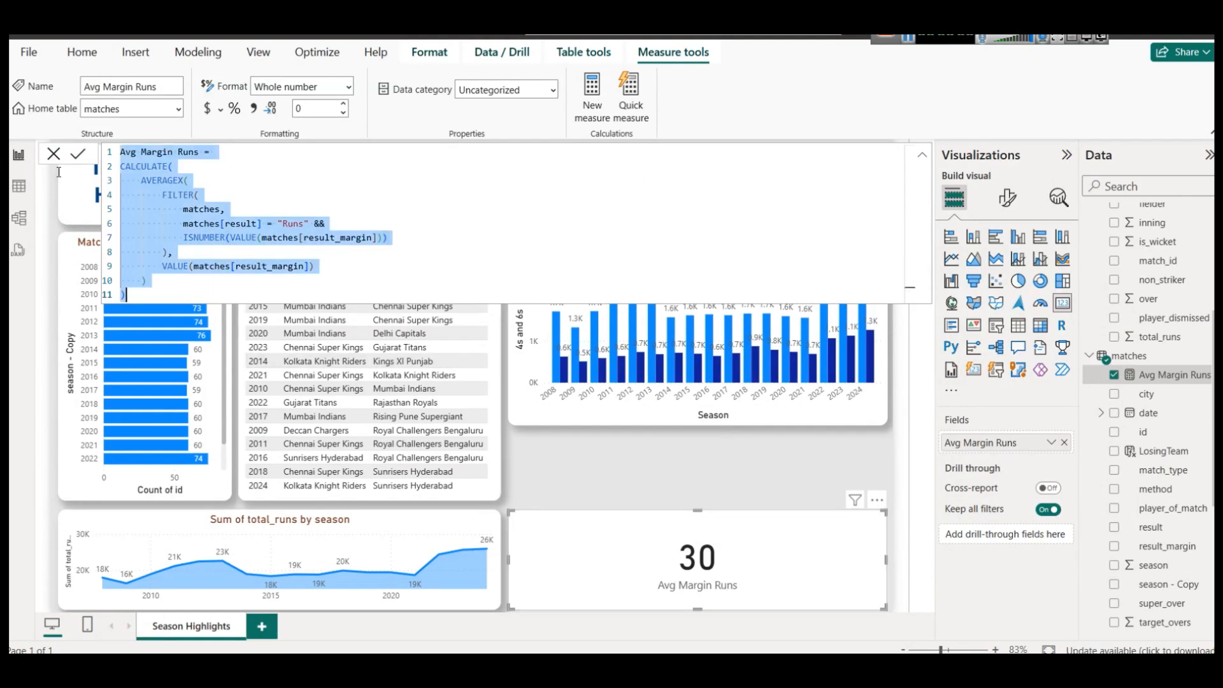
Create an Avg Margin Wickets measure from the pasted Runs formula, filtering on result 'Wicket'.
right_click(1131, 360)
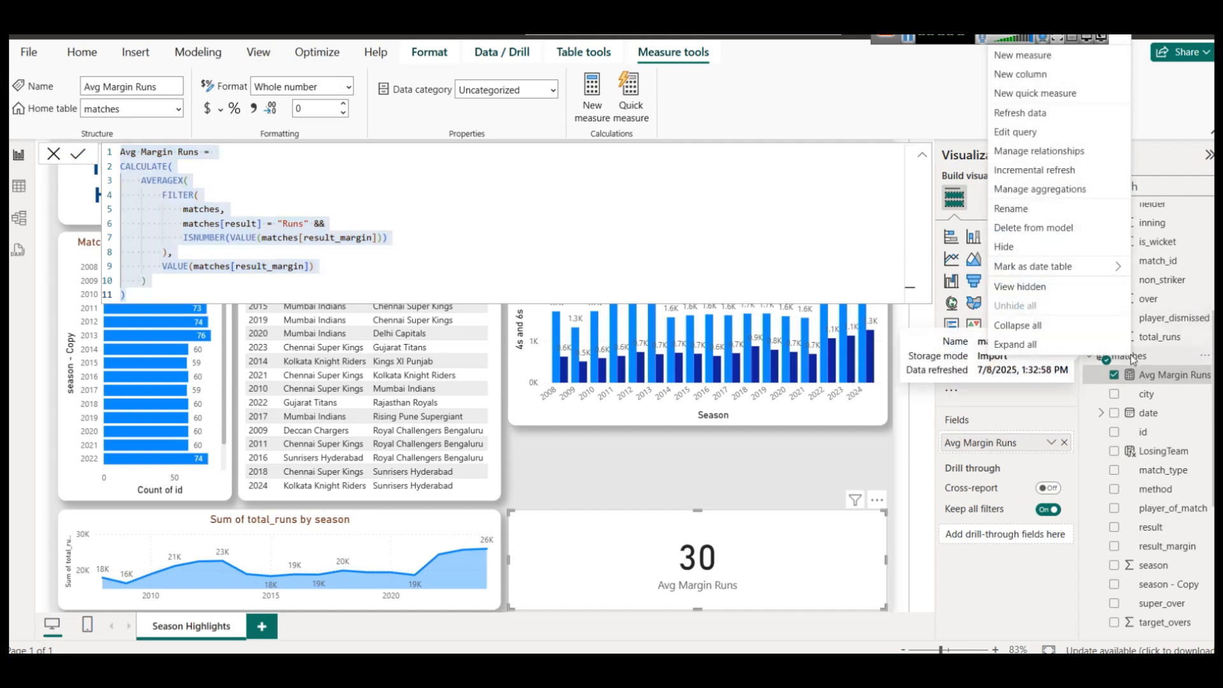
click(1010, 57)
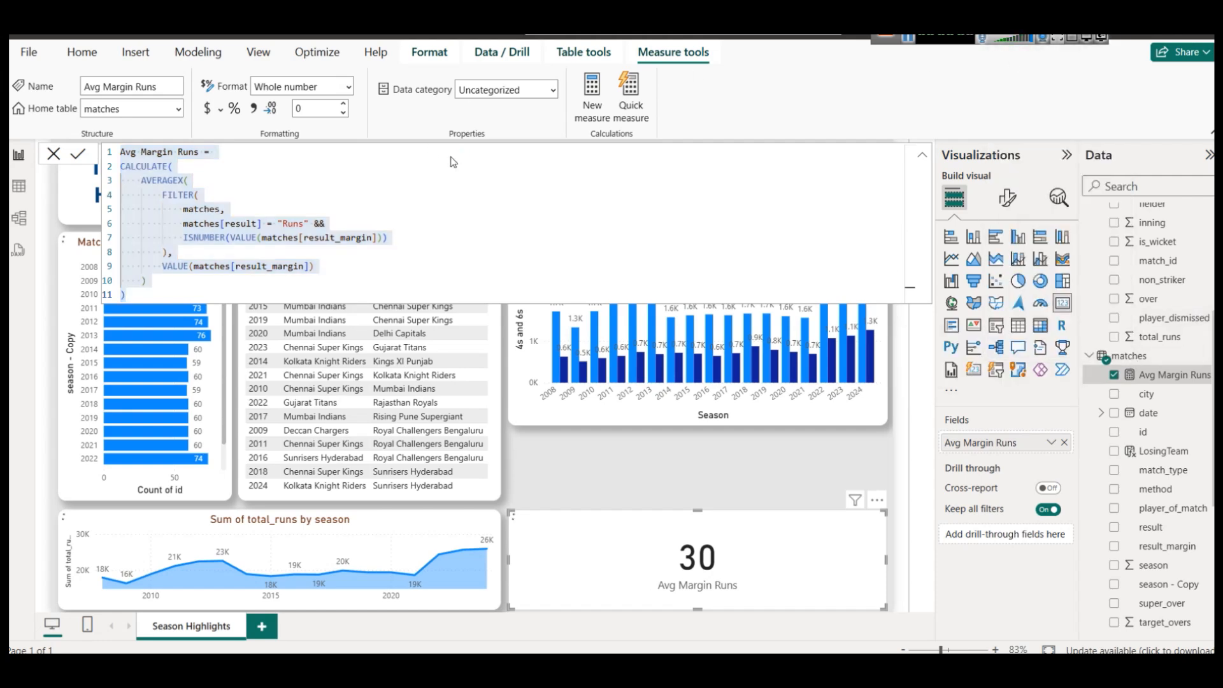
key(ctrl+v)
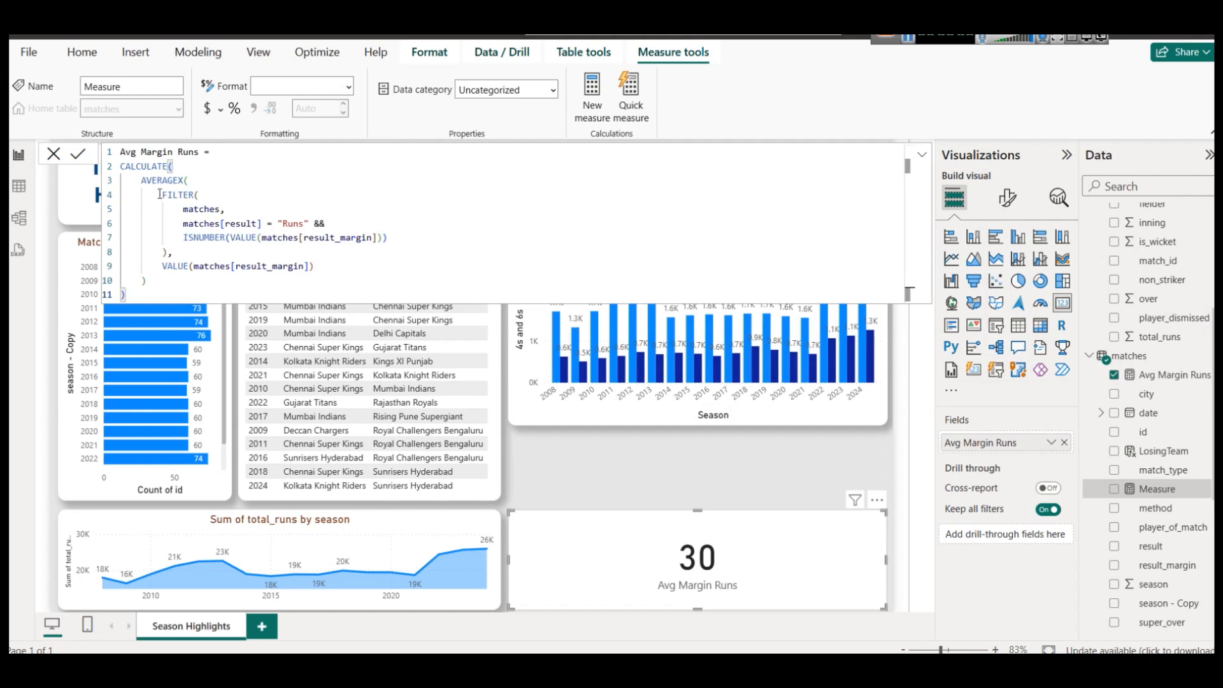
double_click(183, 151)
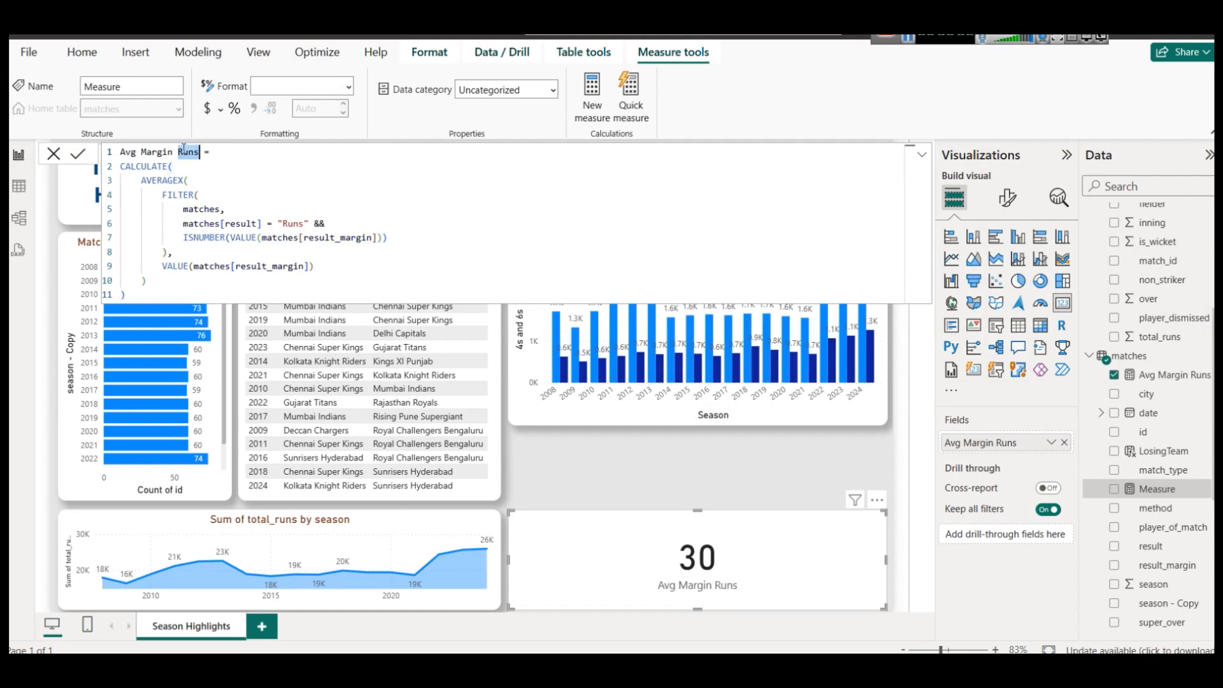
text(Wickets)
double_click(291, 224)
text(Wicket)
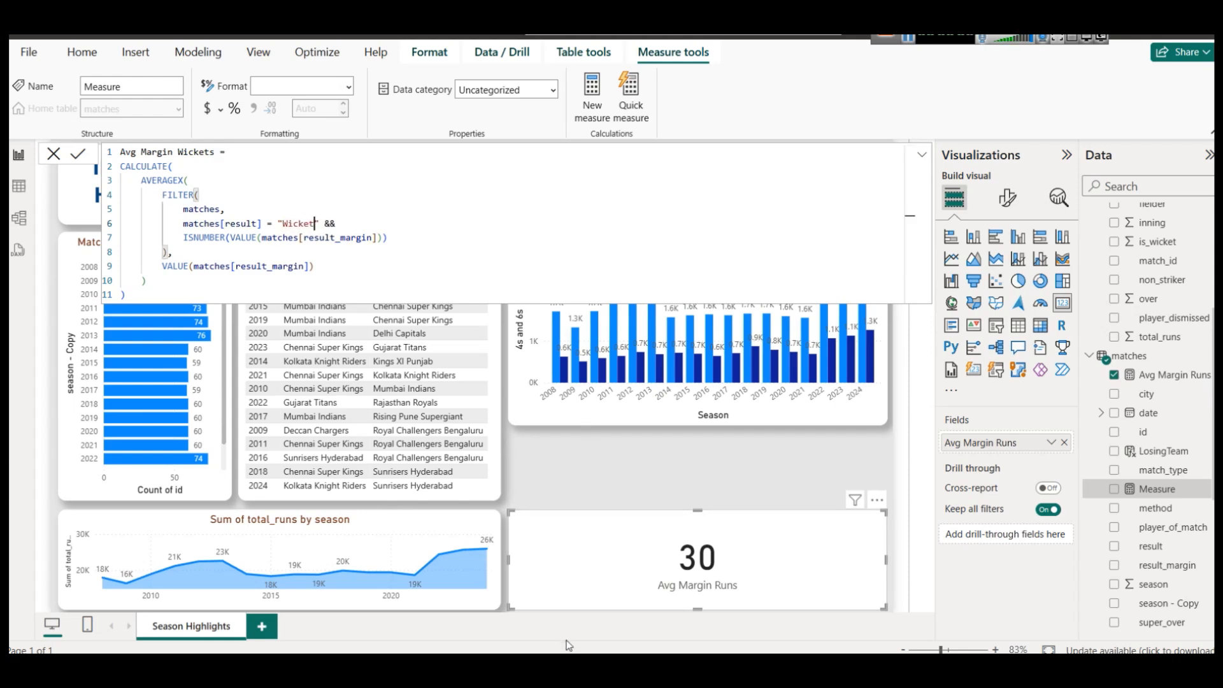
Check the spelling in matches.csv, correct the filter to 'wickets', and commit the measure.
mouse_move(591, 663)
click(691, 579)
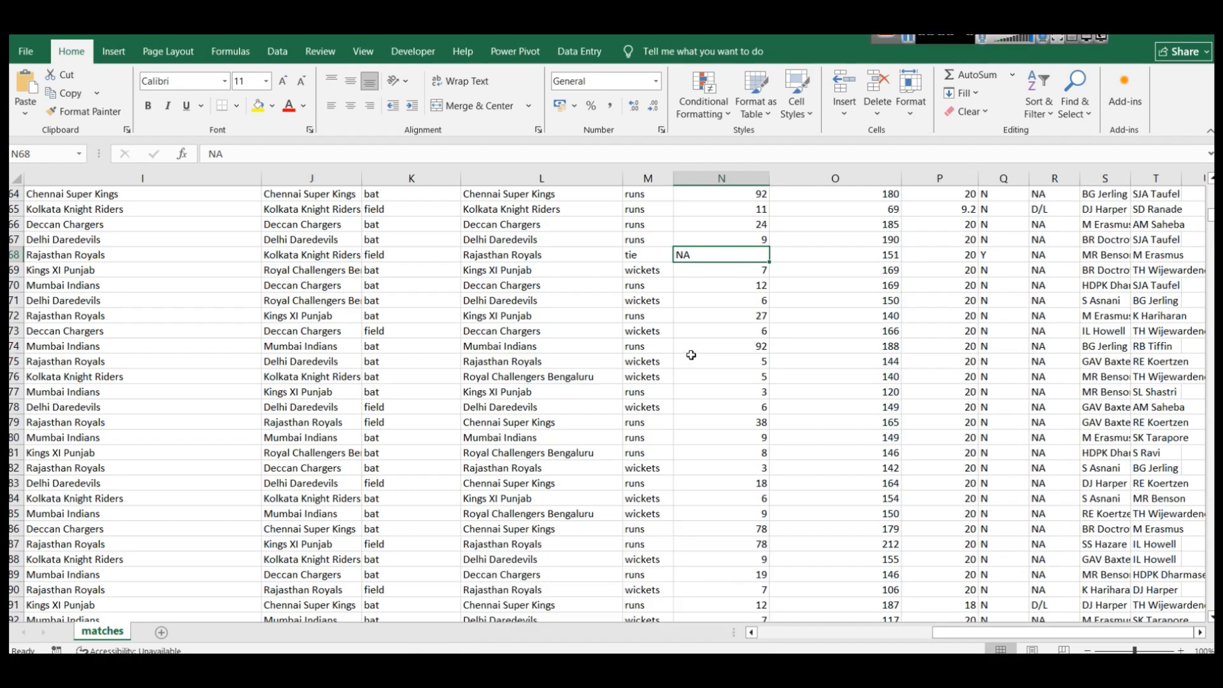
scroll(705, 347, up, 6)
click(647, 285)
click(648, 255)
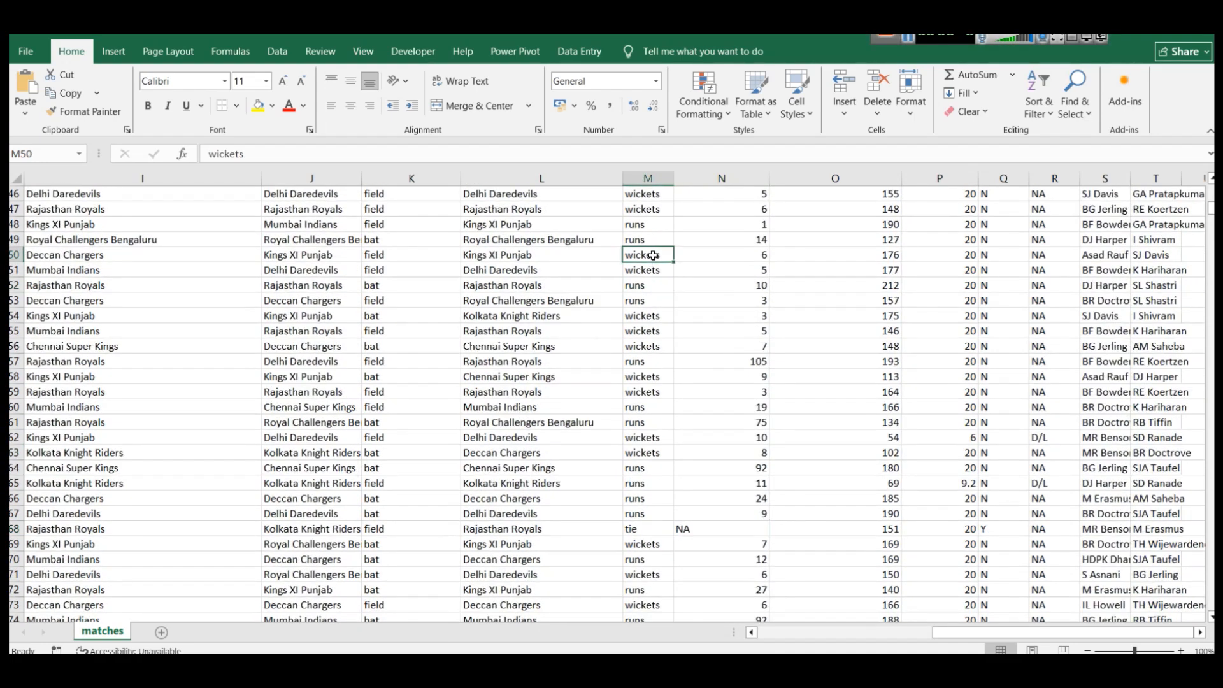
double_click(226, 154)
key(ctrl+c)
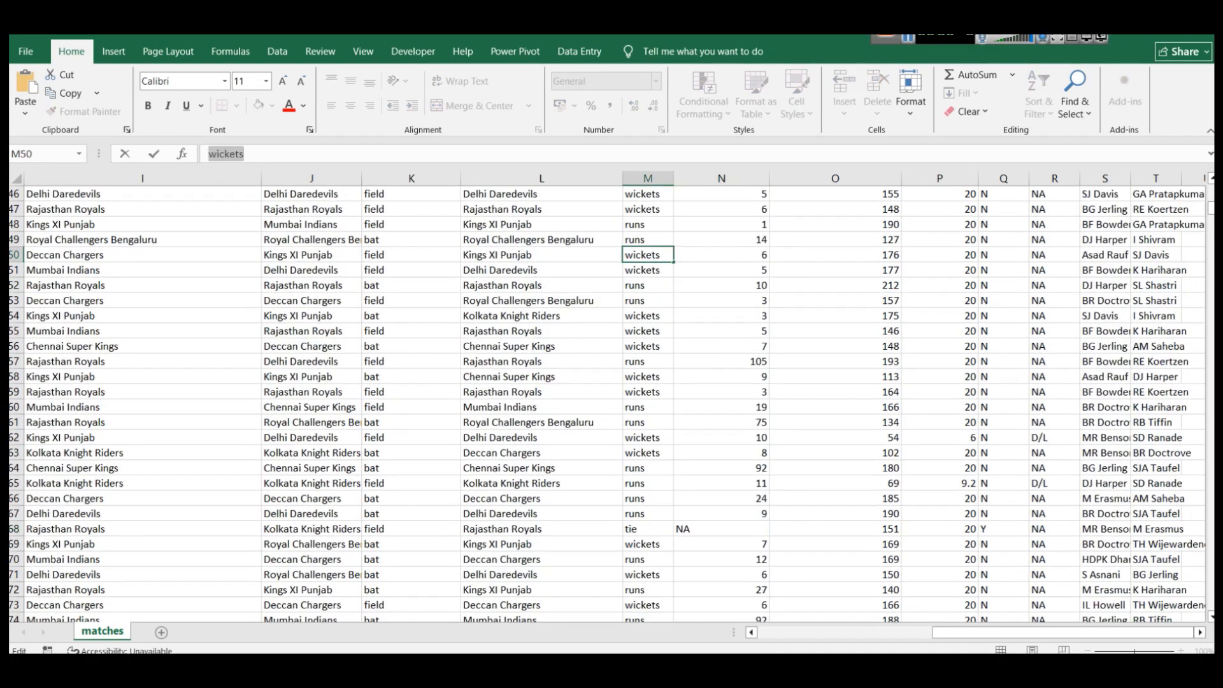
key(alt+Tab)
double_click(286, 223)
key(ctrl+v)
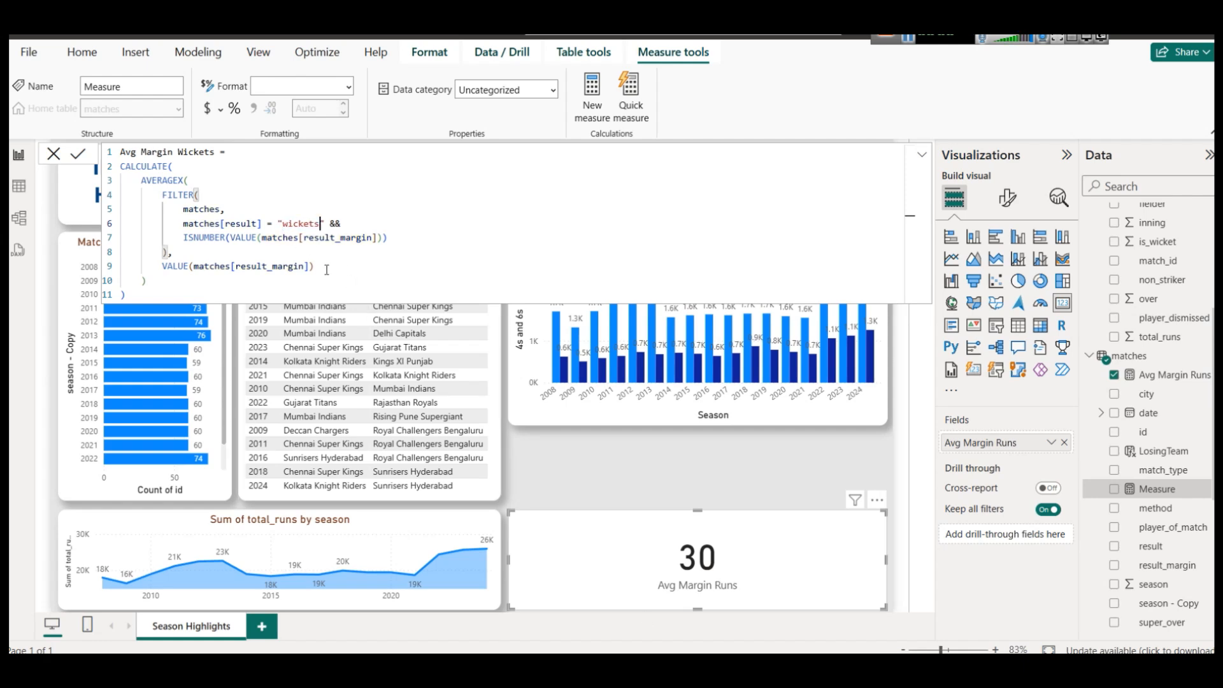
click(78, 154)
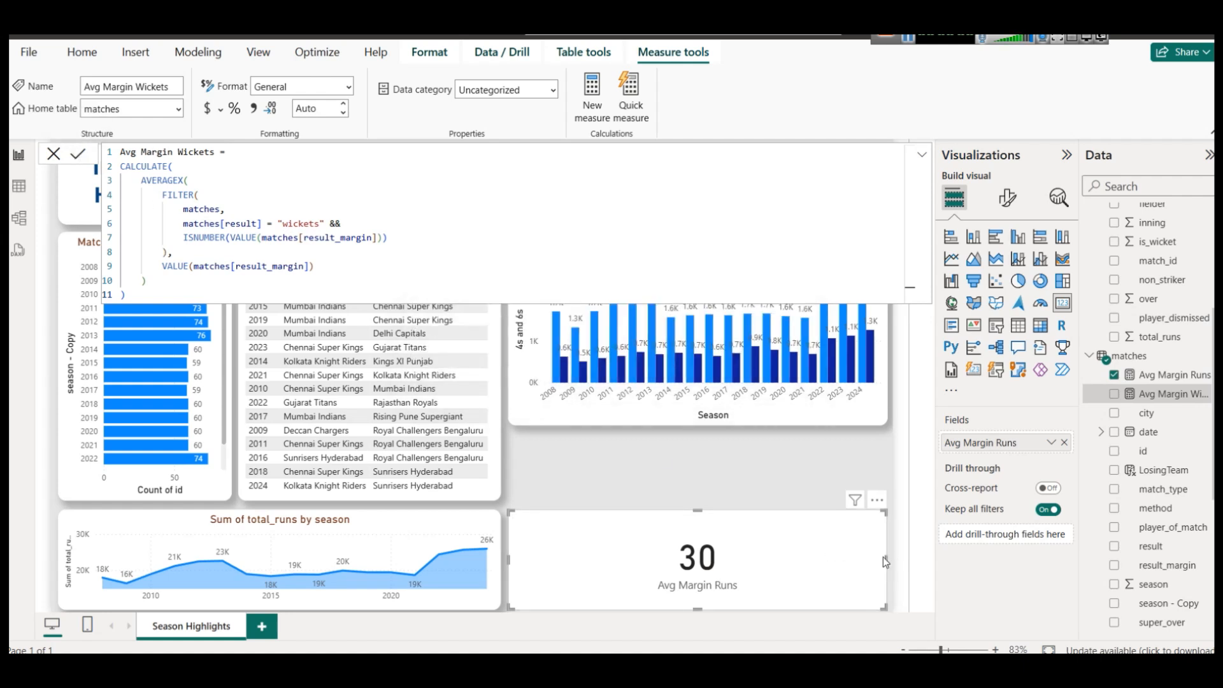
Narrow the Avg Margin Runs card and place a duplicate of it to the right.
drag(884, 561, 679, 560)
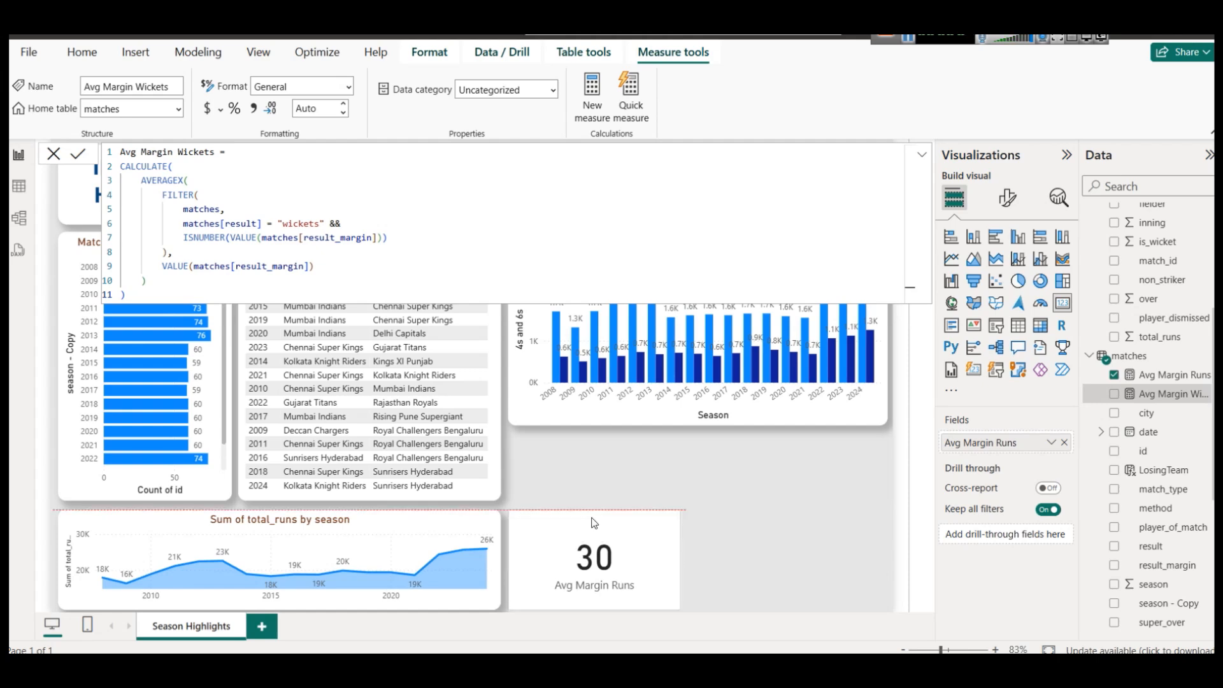
click(720, 549)
click(619, 545)
key(ctrl+c)
key(ctrl+v)
drag(618, 544, 796, 548)
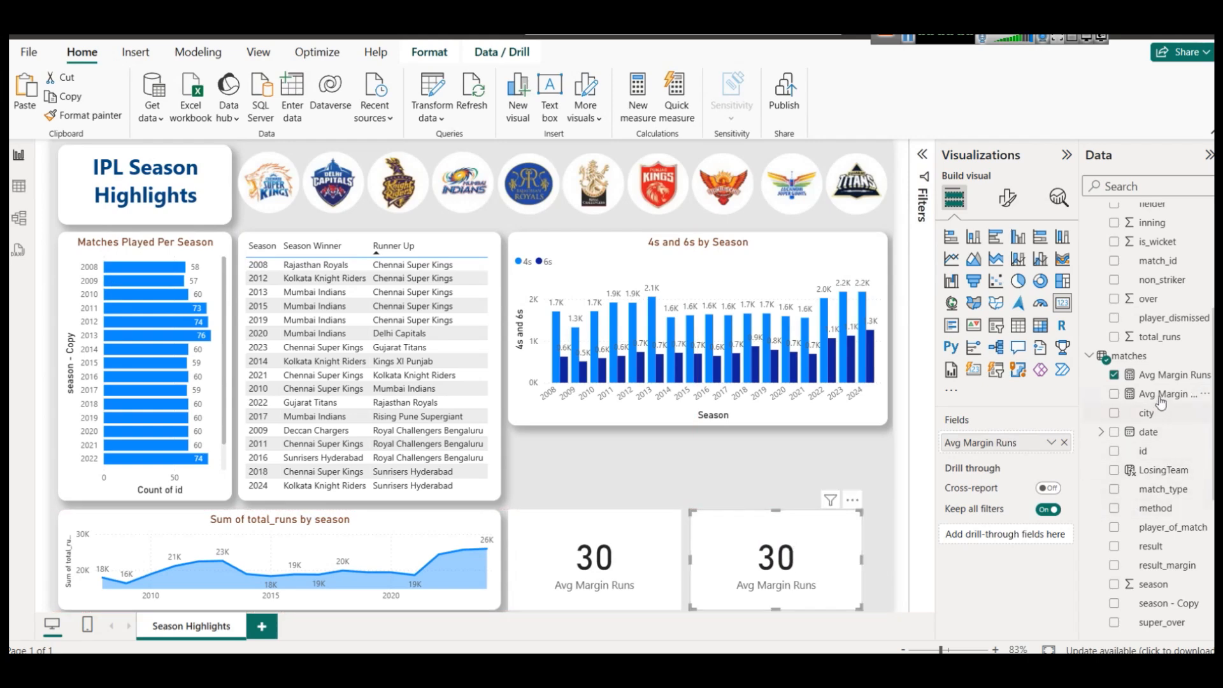
Replace the duplicate card's field with Avg Margin Wickets so it shows 6.19.
click(1064, 444)
drag(1162, 394, 783, 560)
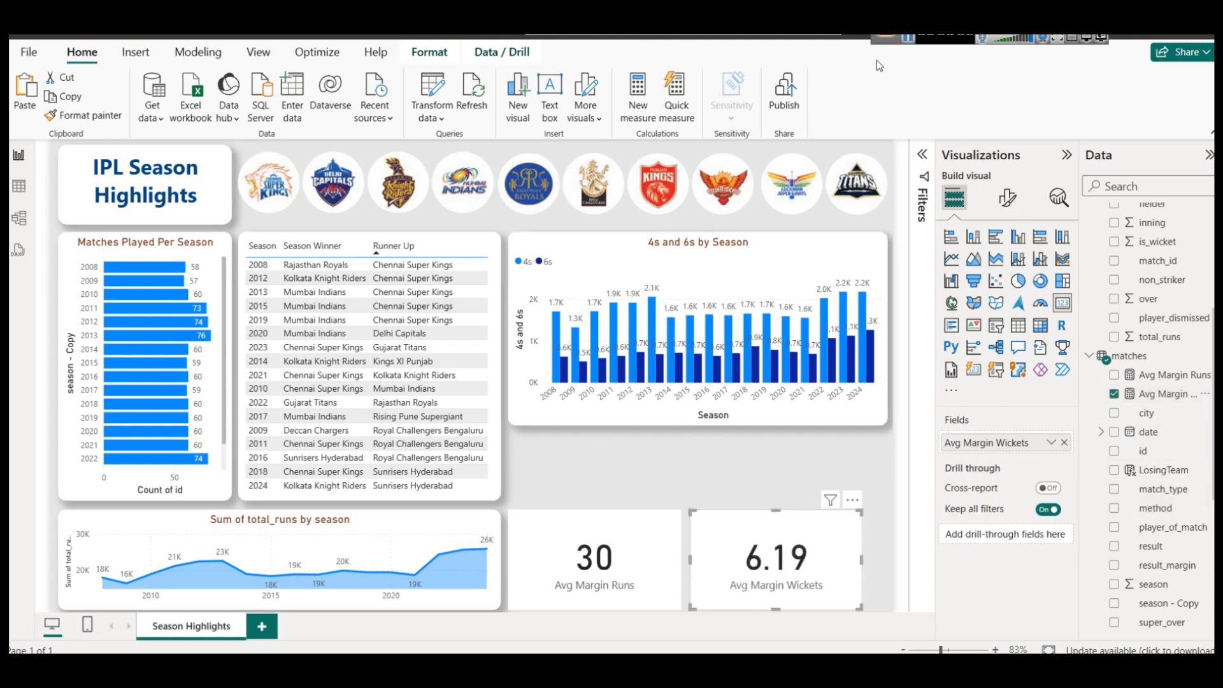
click(906, 39)
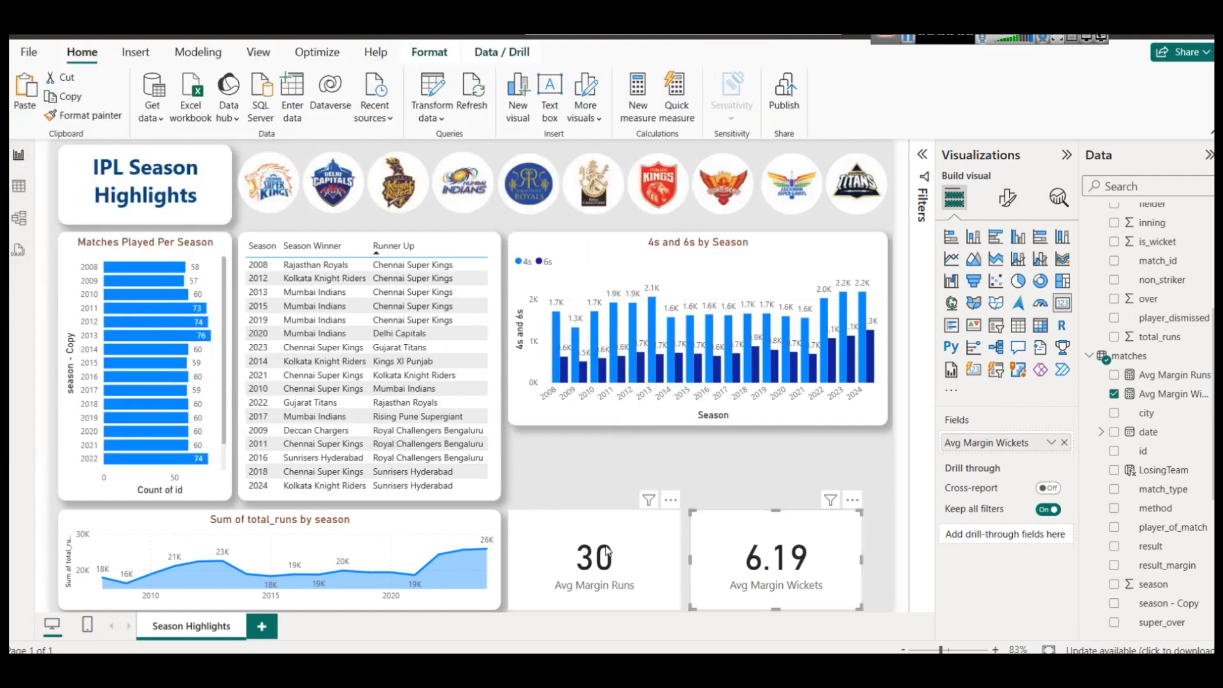
click(598, 542)
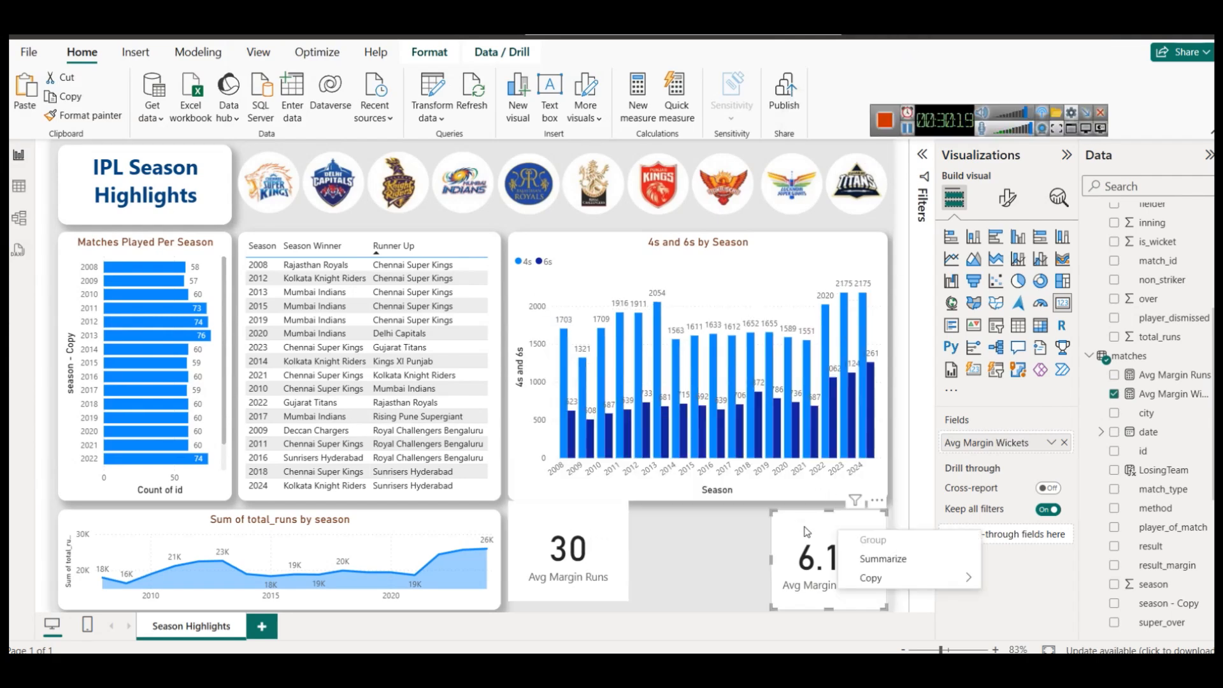
Widen the Avg Margin Wickets card and turn on its shadow and visual border.
click(804, 533)
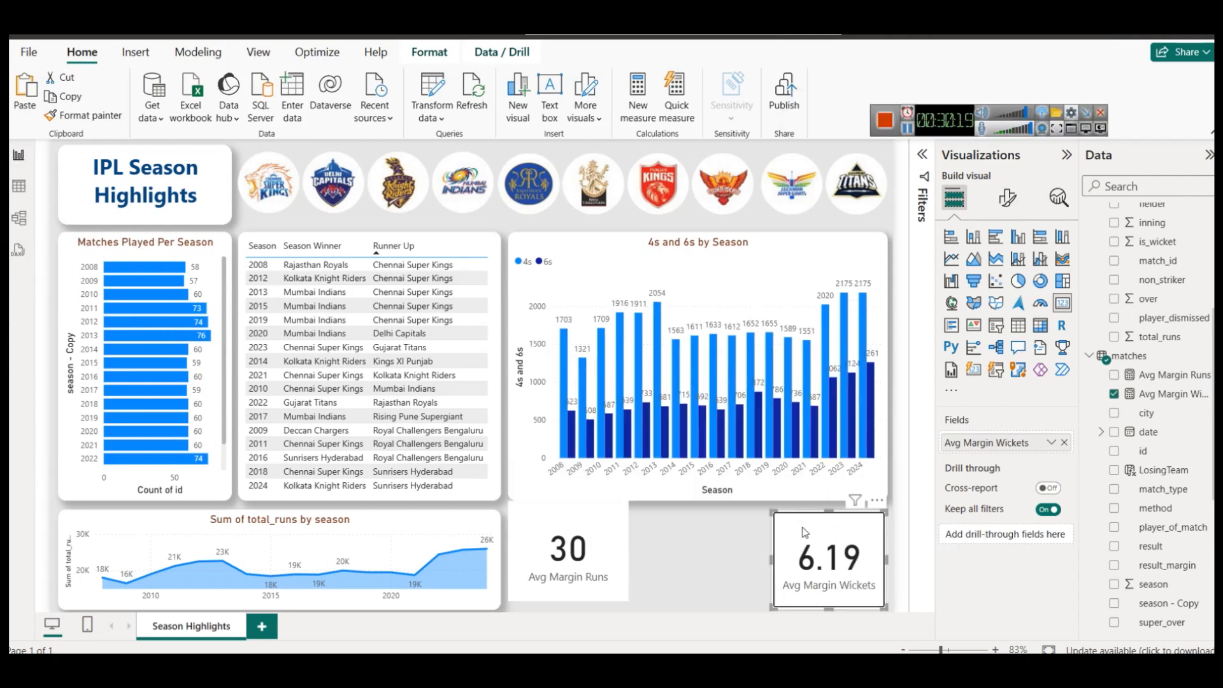
drag(772, 561, 717, 565)
click(701, 546)
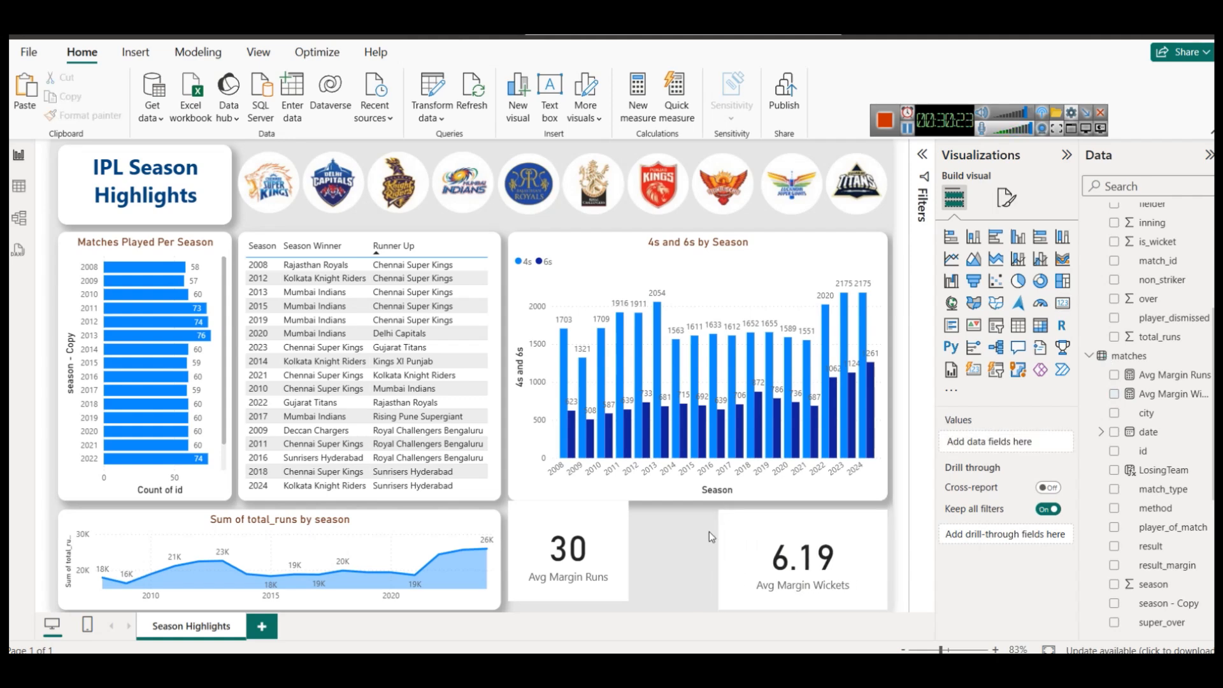
click(773, 526)
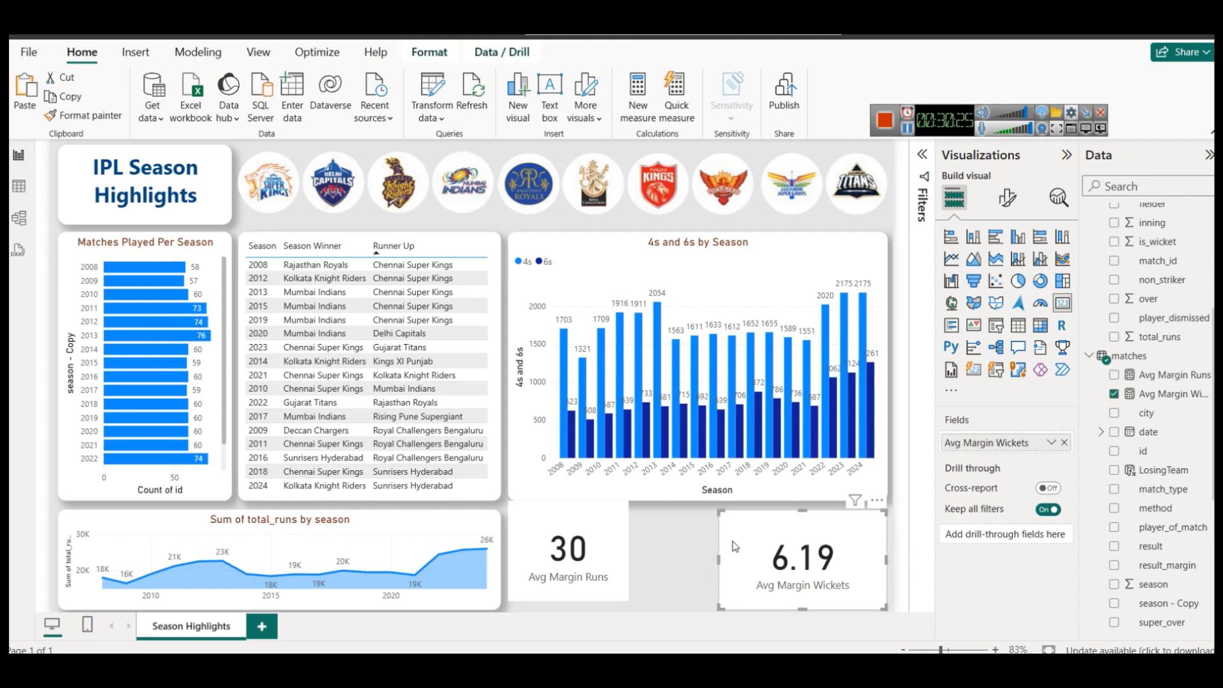
click(1007, 198)
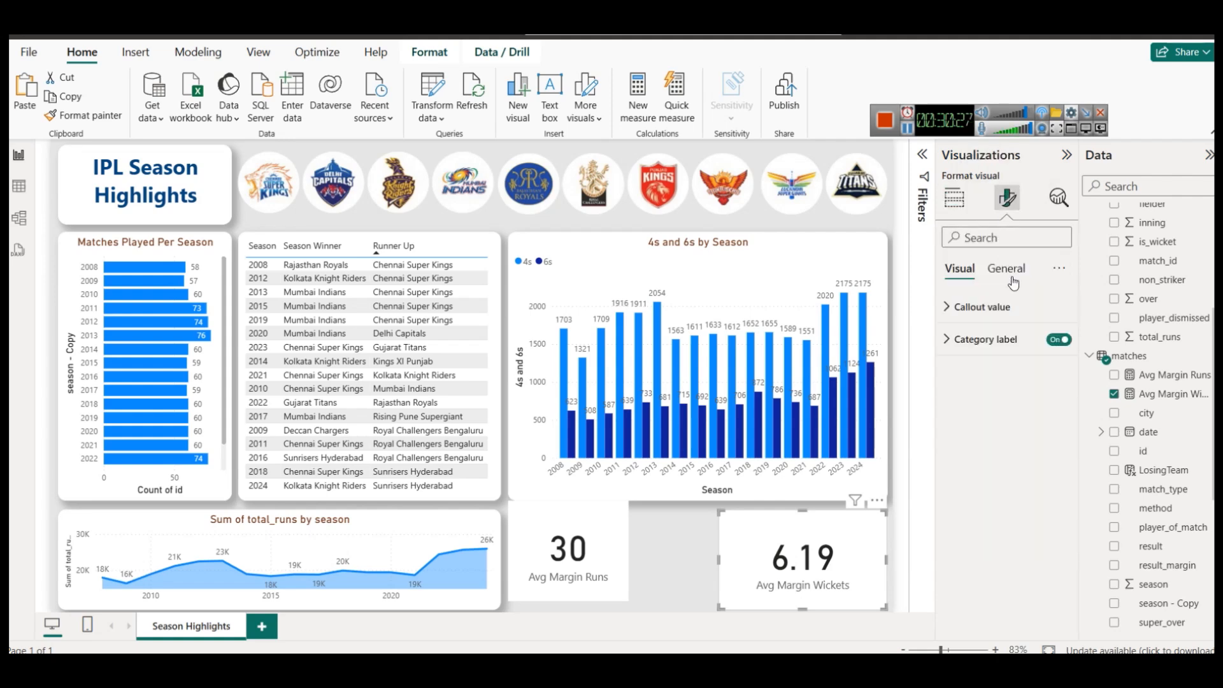
click(968, 371)
click(1054, 577)
click(1052, 539)
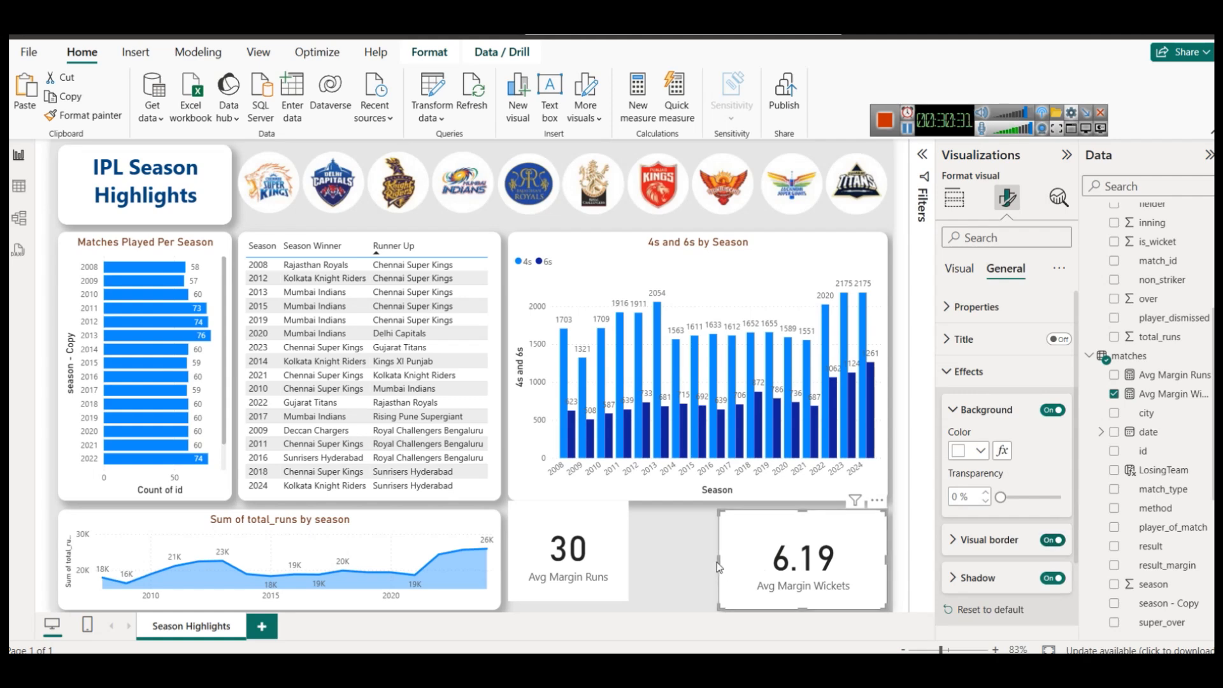
Make the Wickets card's border white with 14 px rounded corners.
click(959, 539)
scroll(979, 408, down, 3)
click(979, 399)
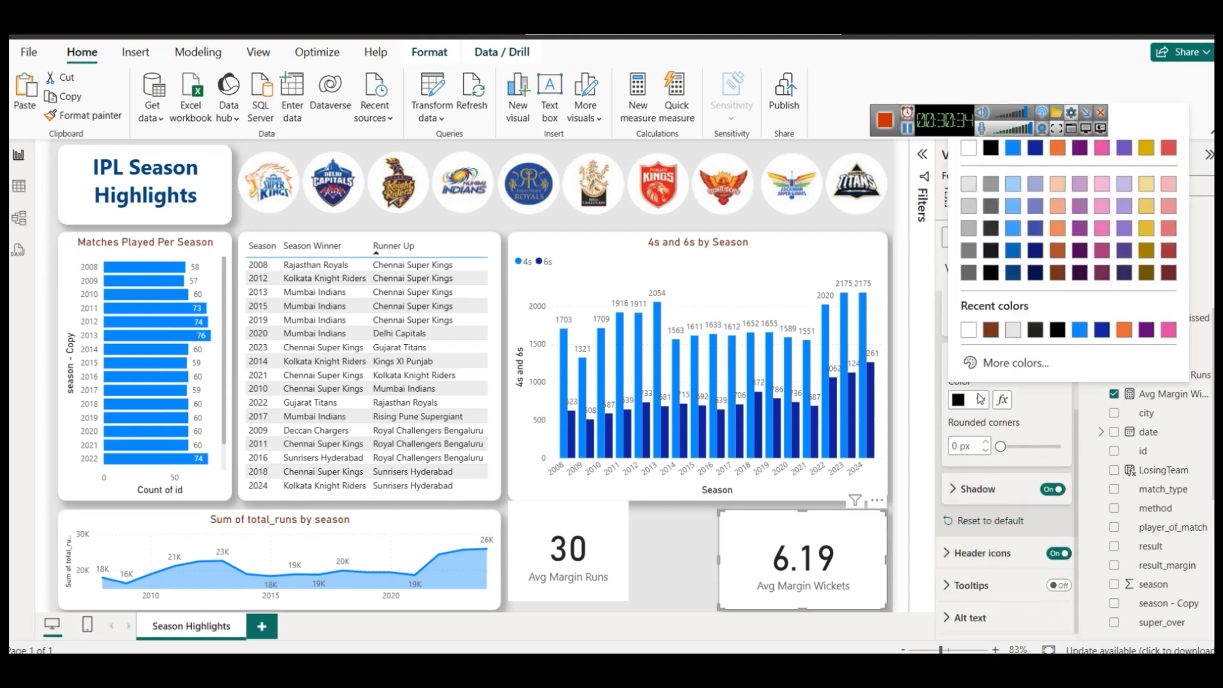
click(970, 156)
click(953, 446)
text(14)
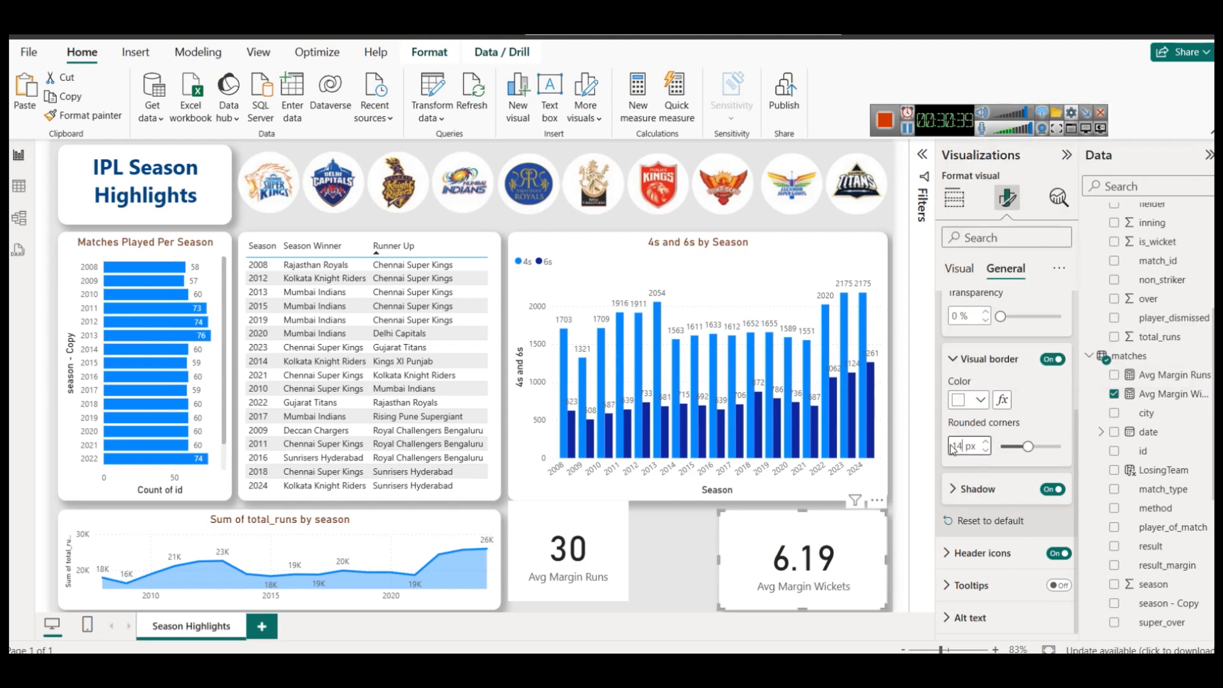
click(697, 543)
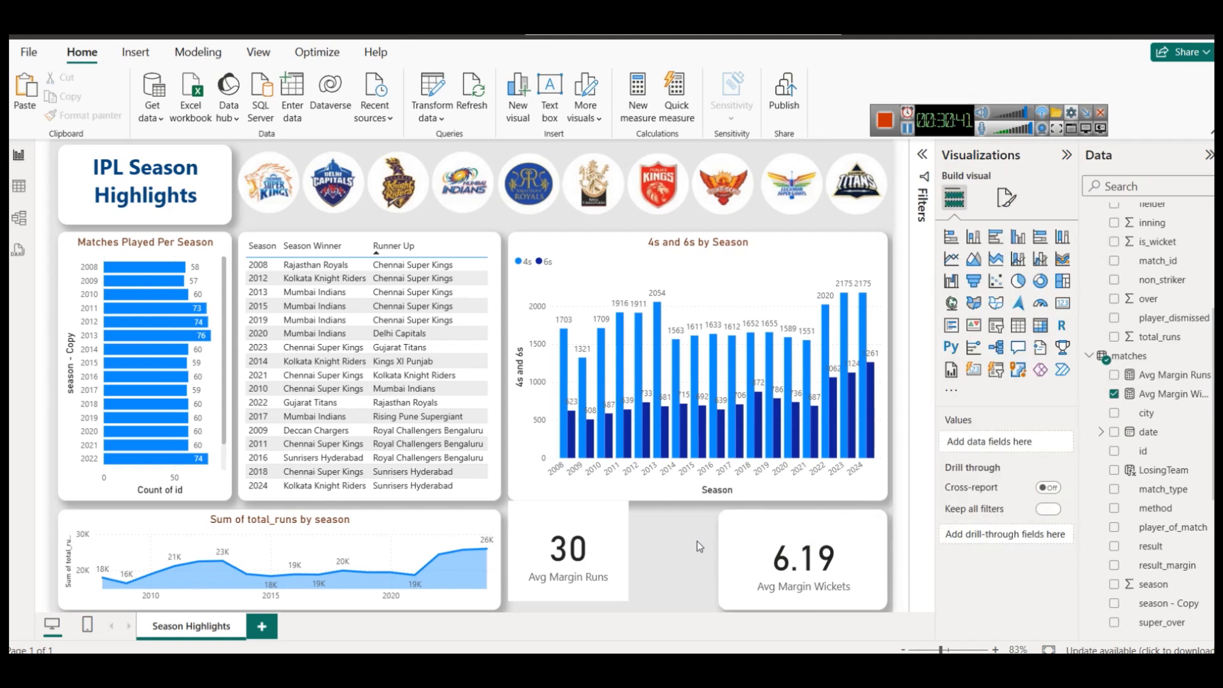
click(791, 536)
click(81, 115)
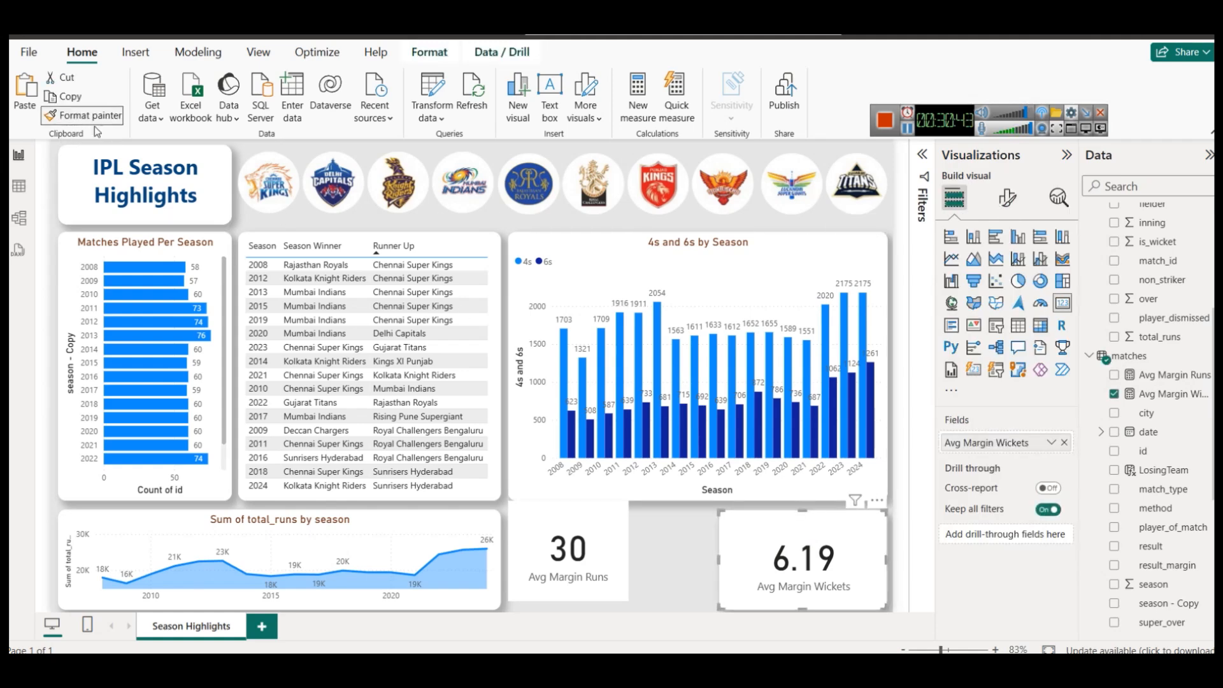
Apply the Wickets card's formatting to the Avg Margin Runs card and line the two cards up.
click(589, 528)
drag(585, 526, 583, 536)
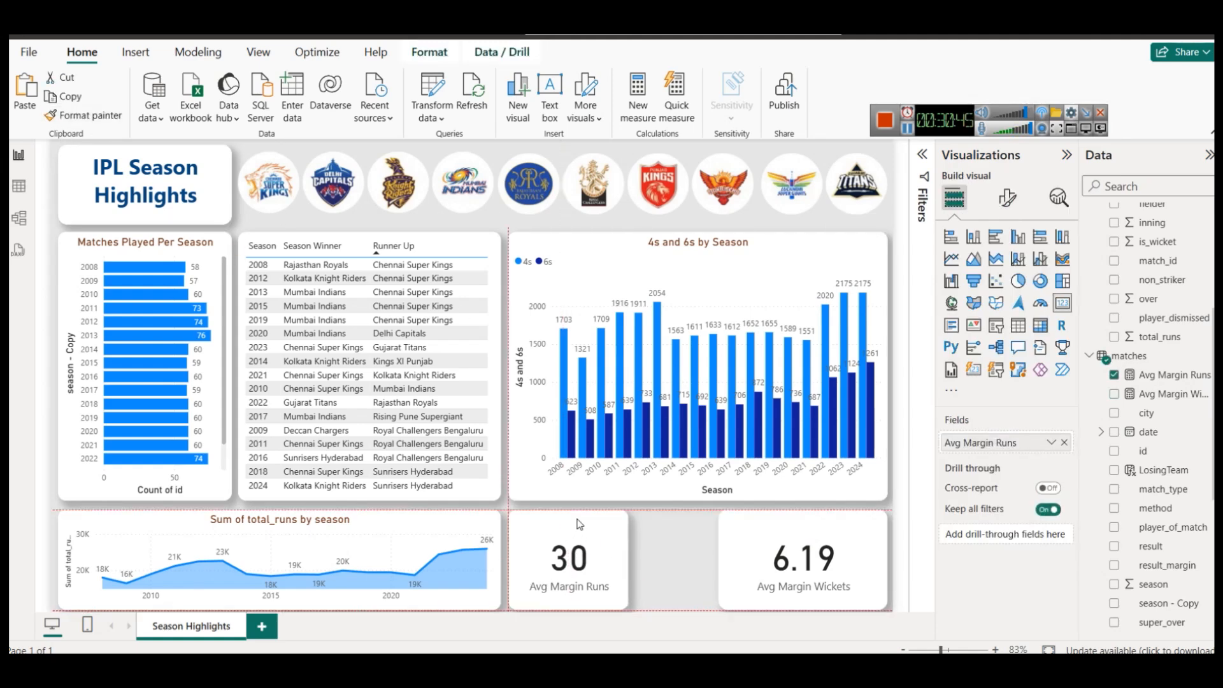
drag(732, 549, 650, 513)
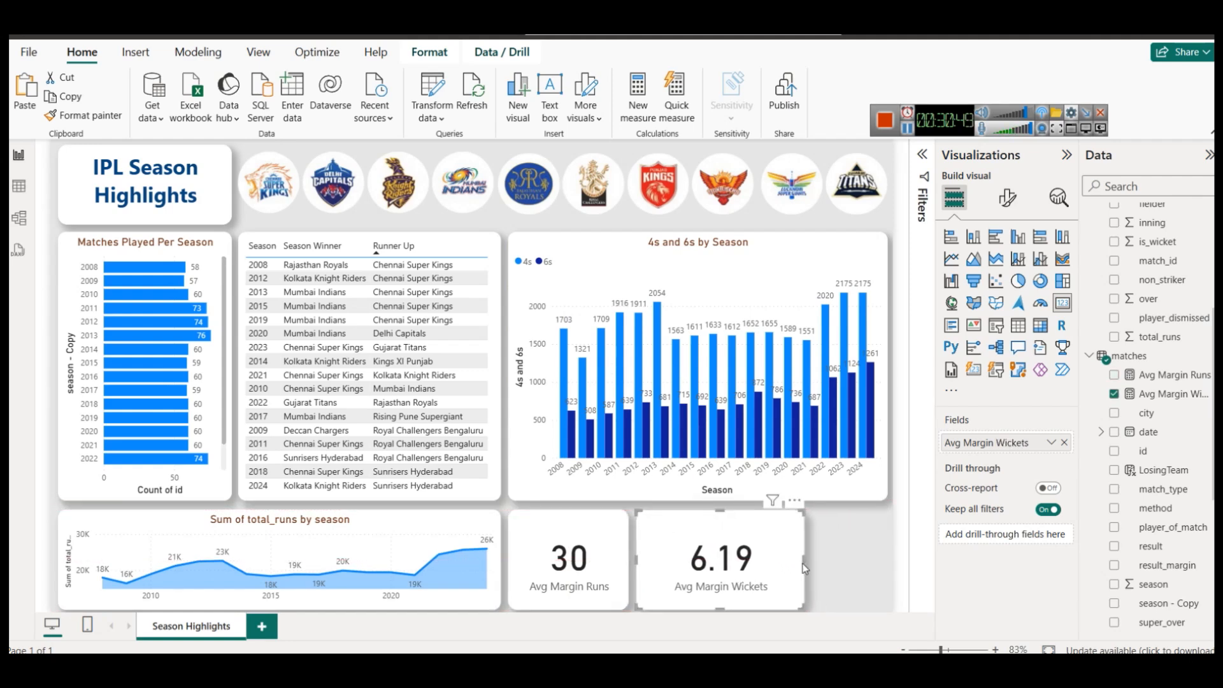
drag(804, 561, 758, 563)
Duplicate the Avg Margin Wickets card and place the copy at the right end of the row.
click(599, 564)
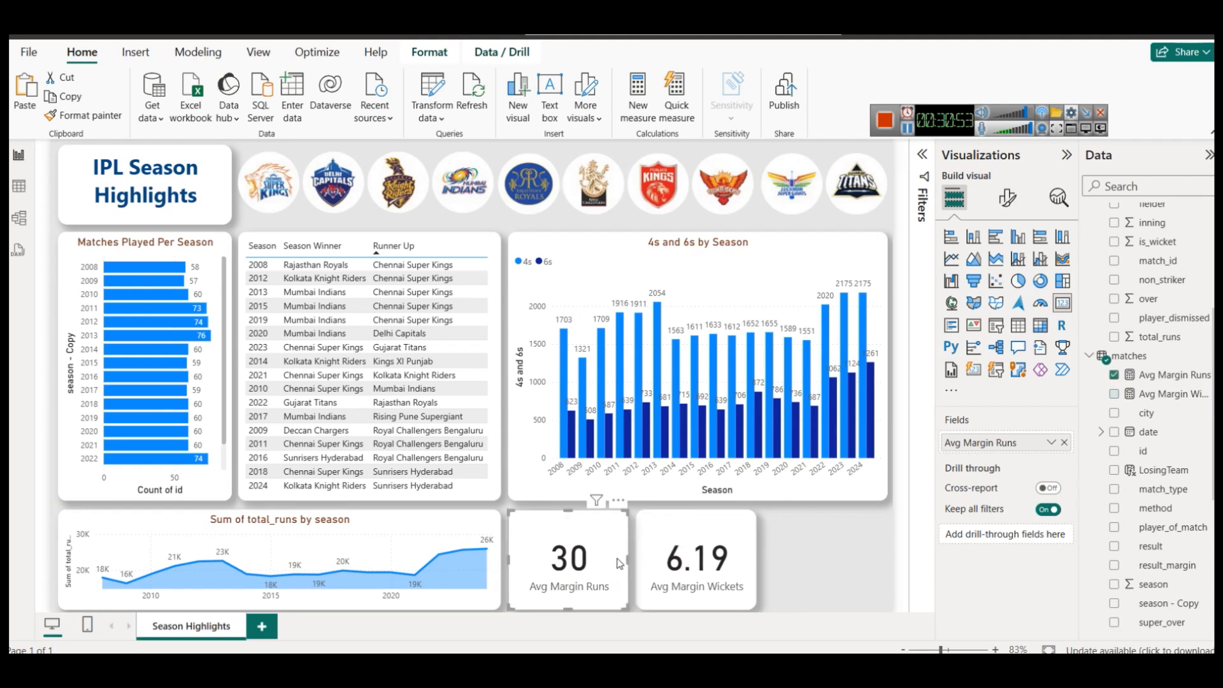
click(653, 533)
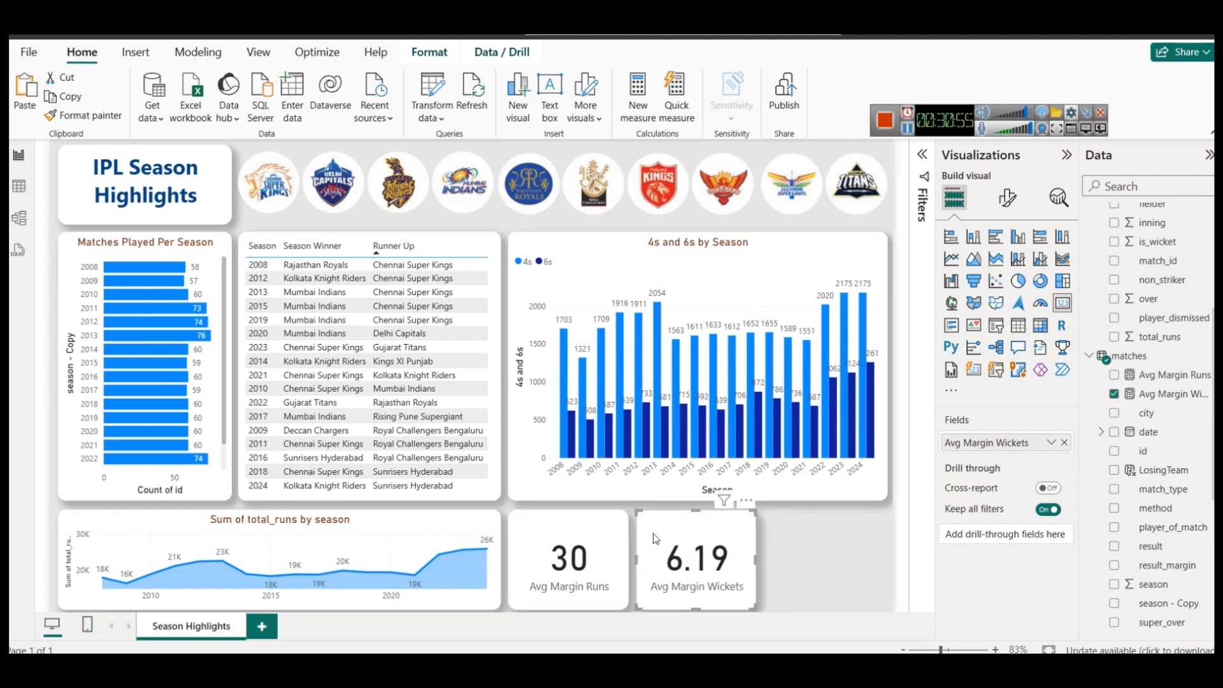
key(ctrl+c)
key(ctrl+v)
drag(698, 537, 827, 539)
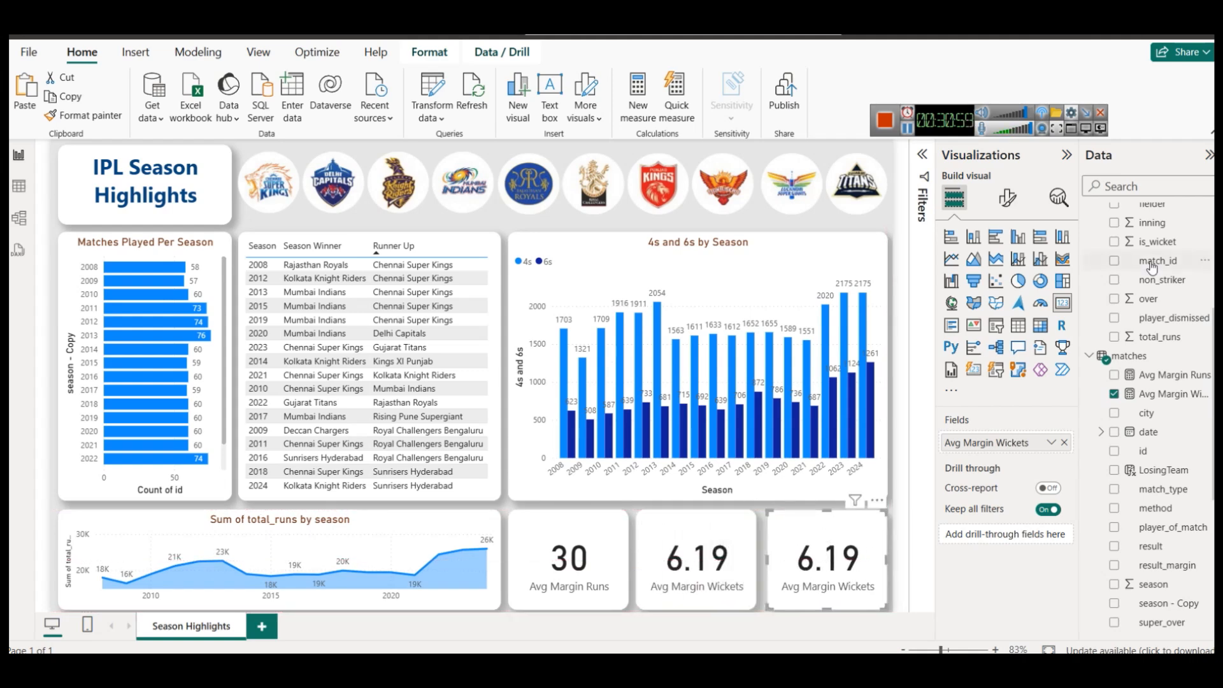
Swap the copied card's field from Avg Margin Wickets to 4s for boundaries.
scroll(1150, 268, up, 5)
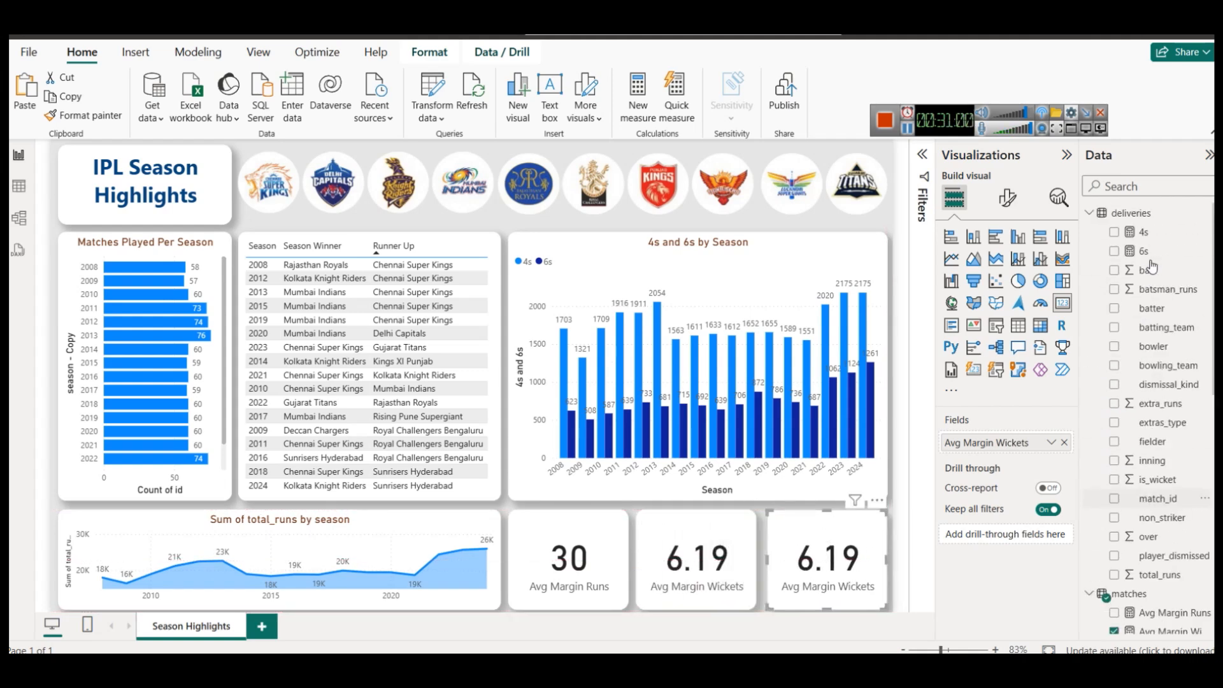
click(1064, 442)
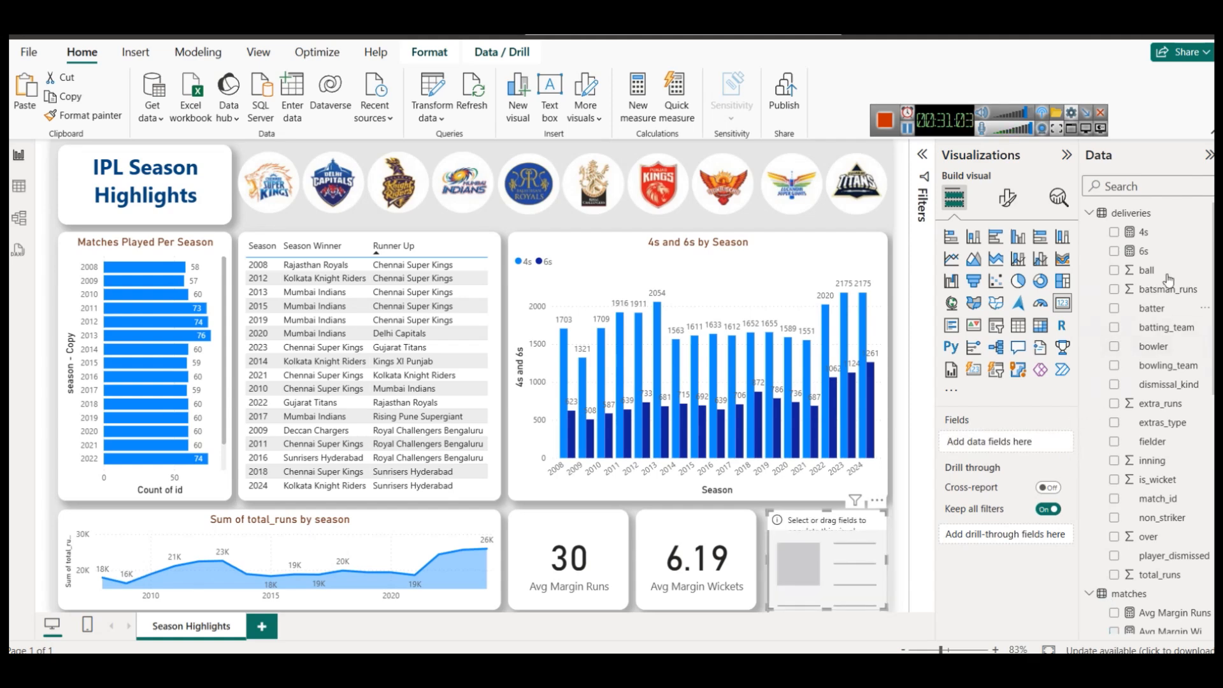
drag(1156, 233, 1001, 441)
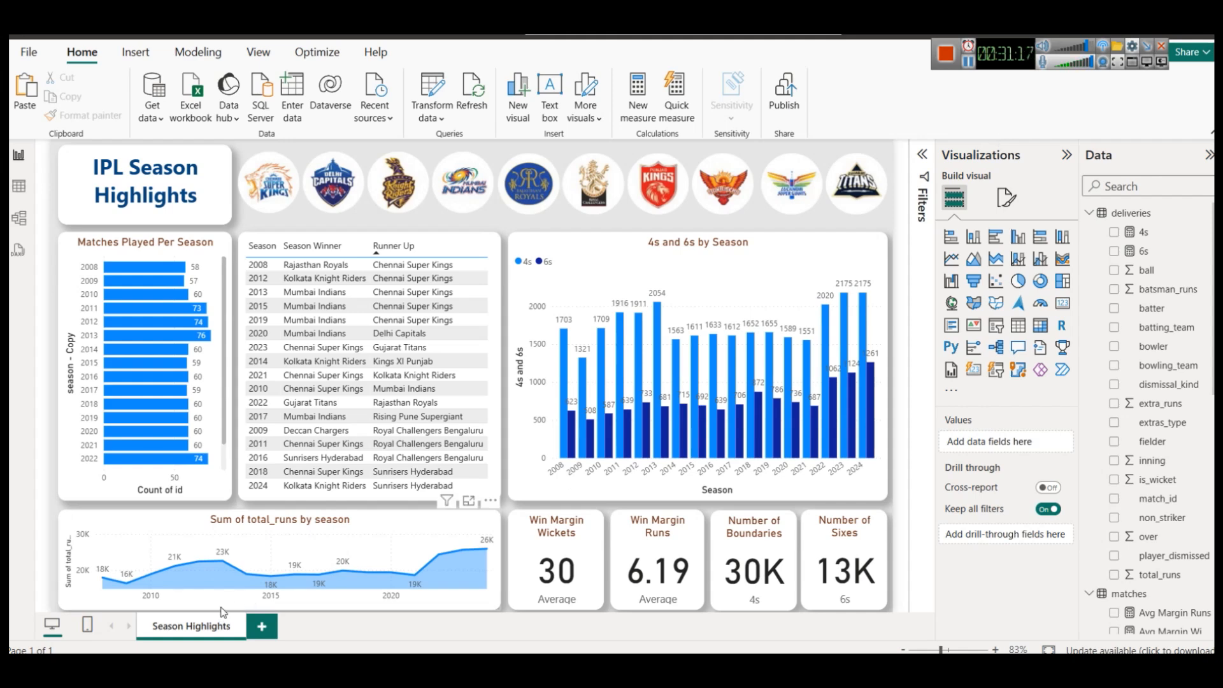
Rename the report page to 'Season Highlights - Part 1'.
right_click(205, 626)
click(235, 619)
click(235, 621)
text(- Part 1)
key(Return)
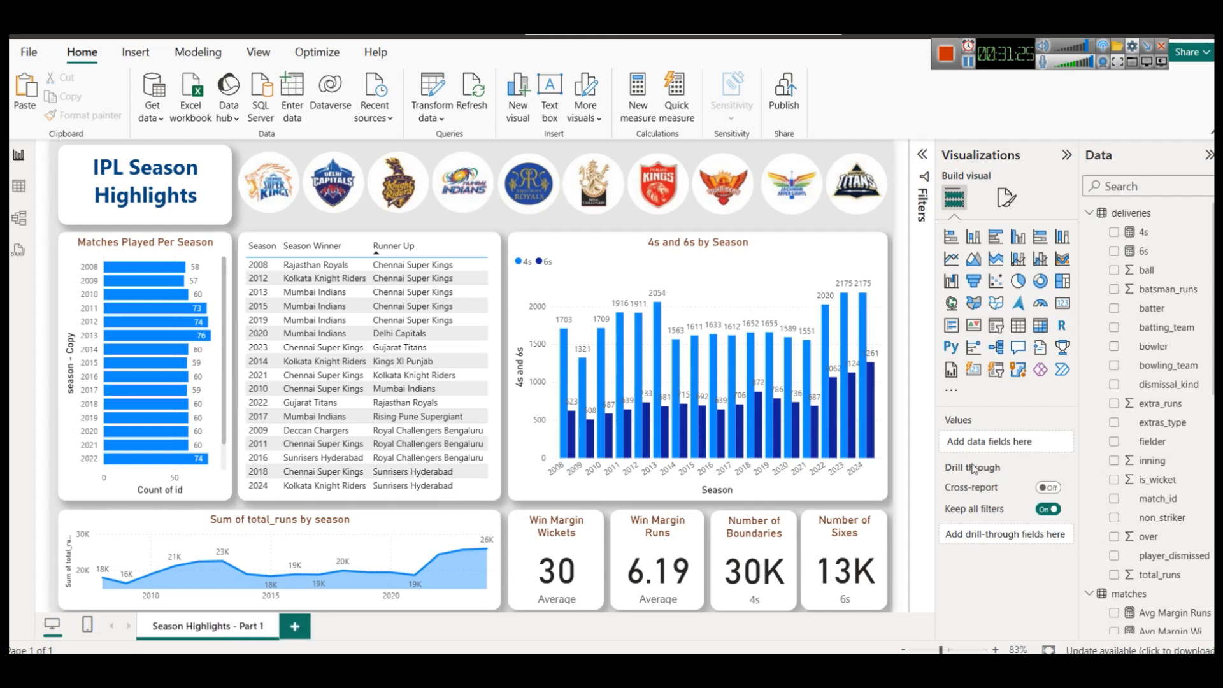
mouse_move(975, 470)
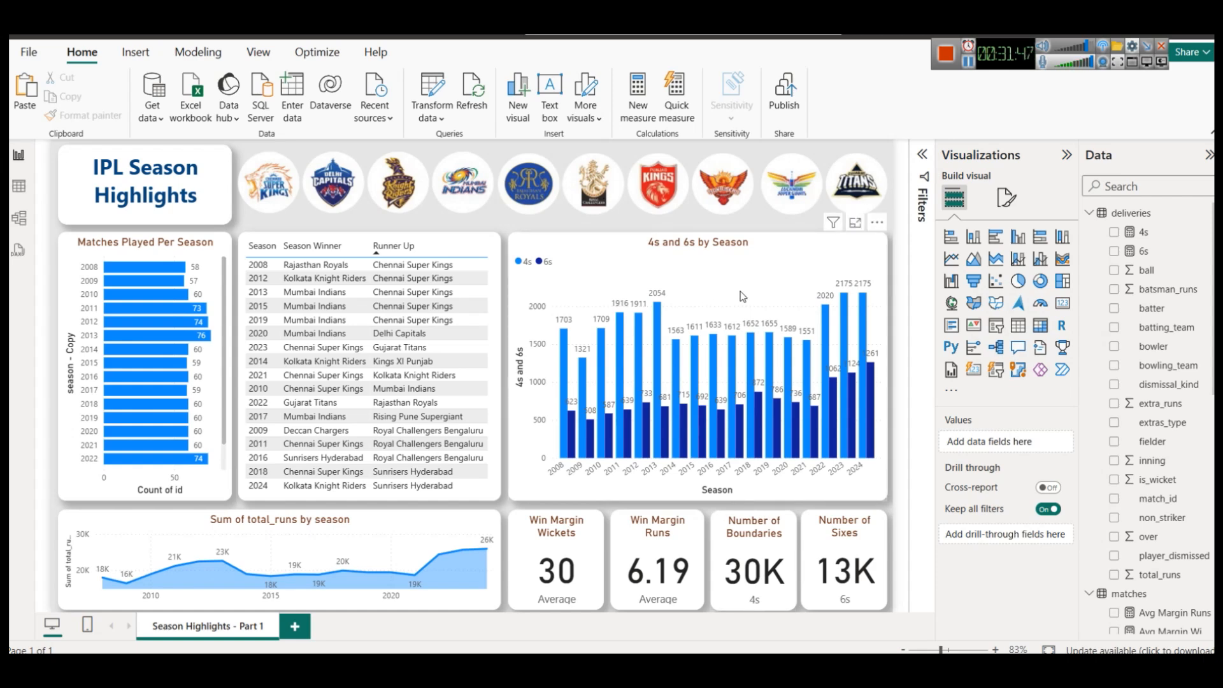
mouse_move(555, 669)
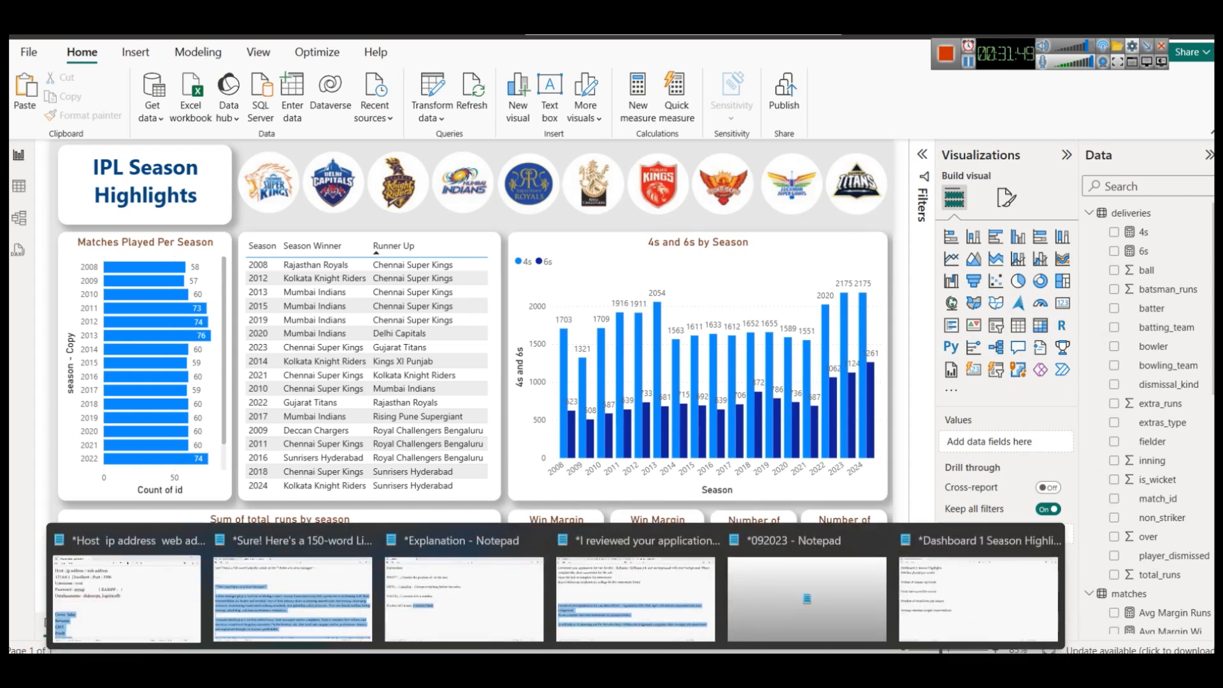
click(953, 613)
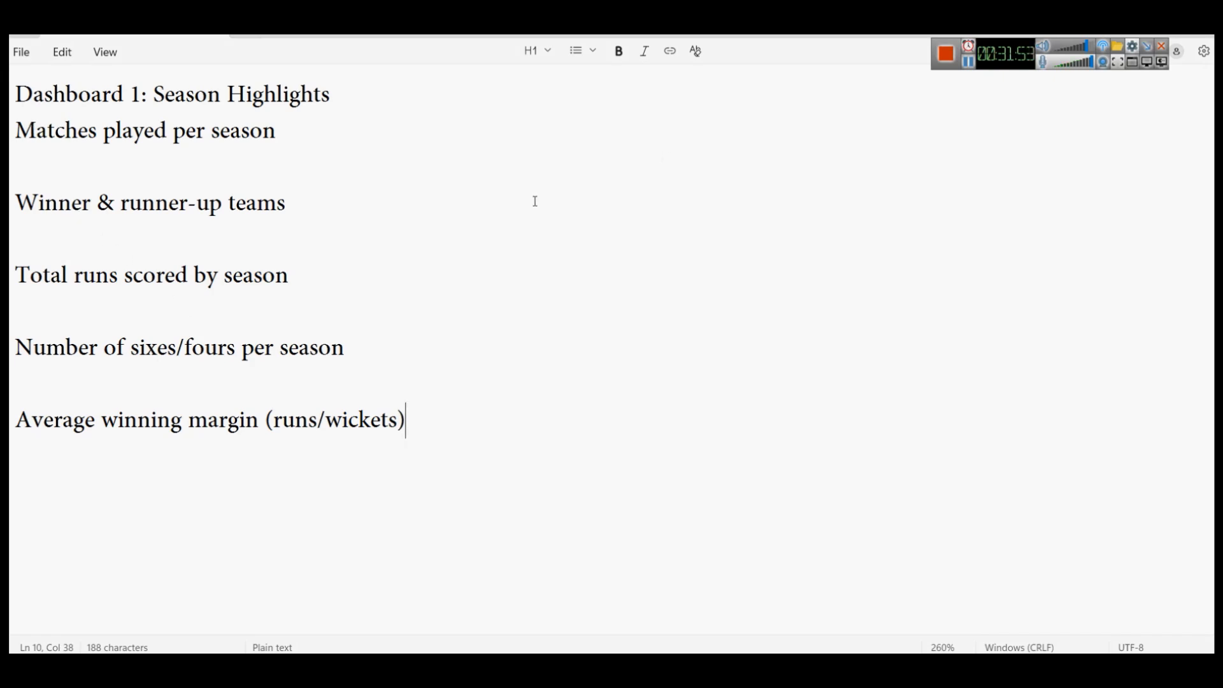
click(969, 62)
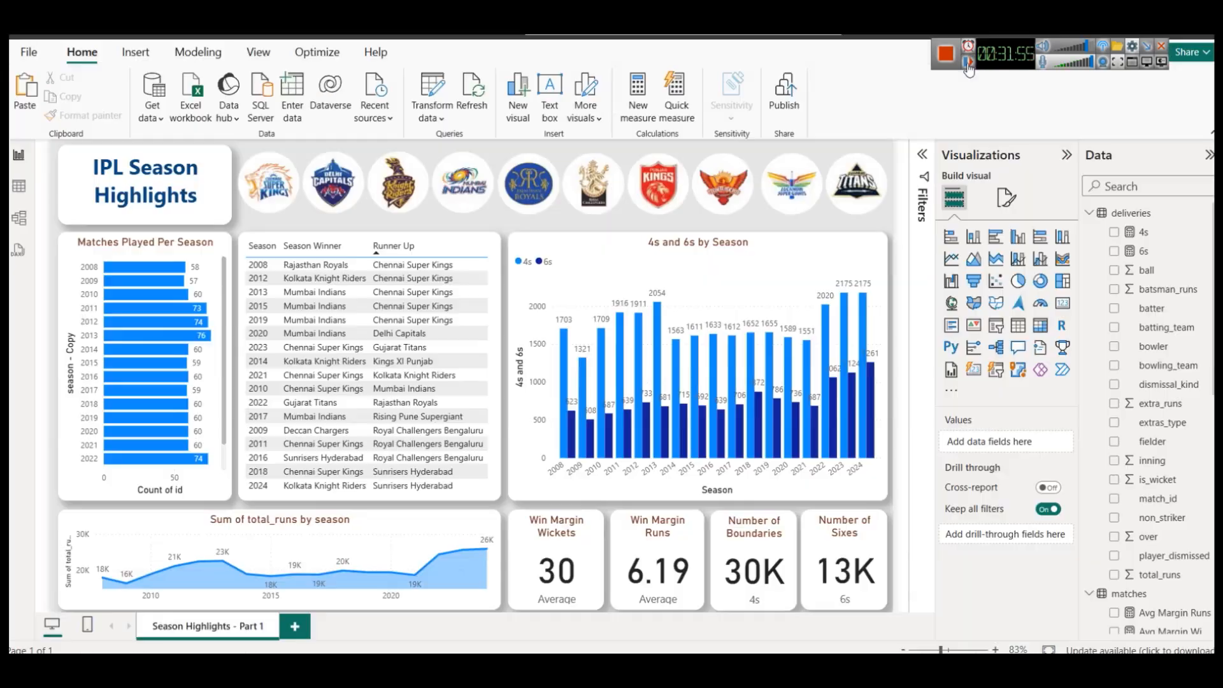
click(968, 61)
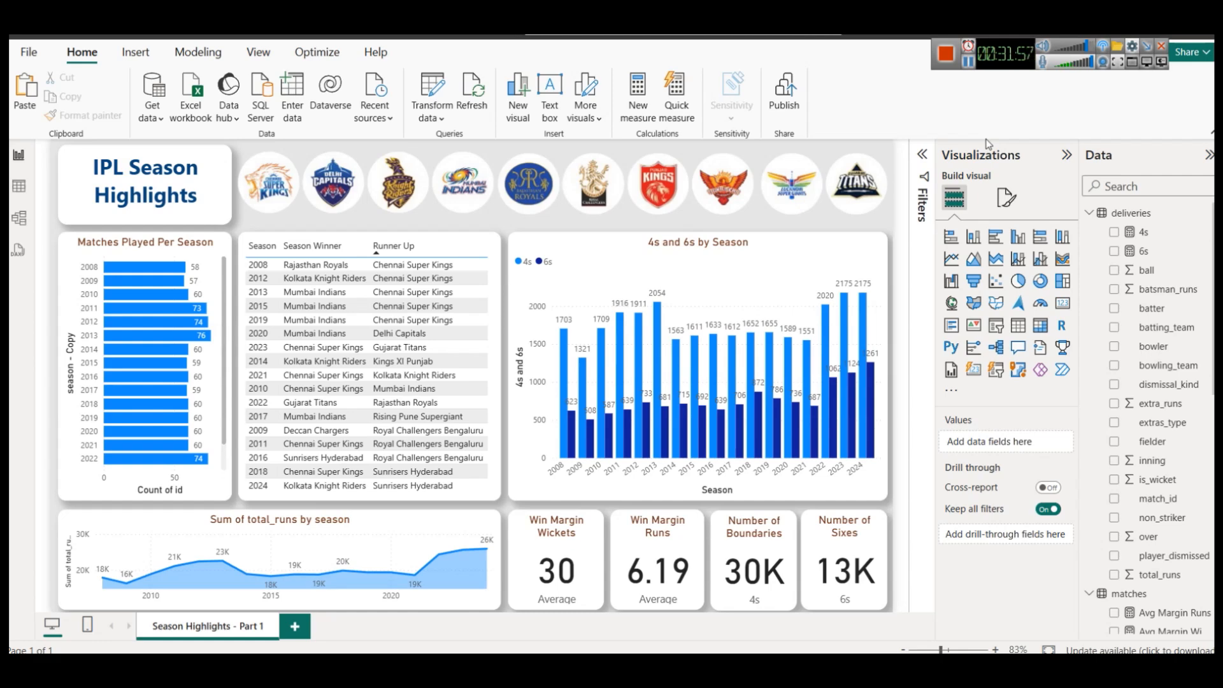